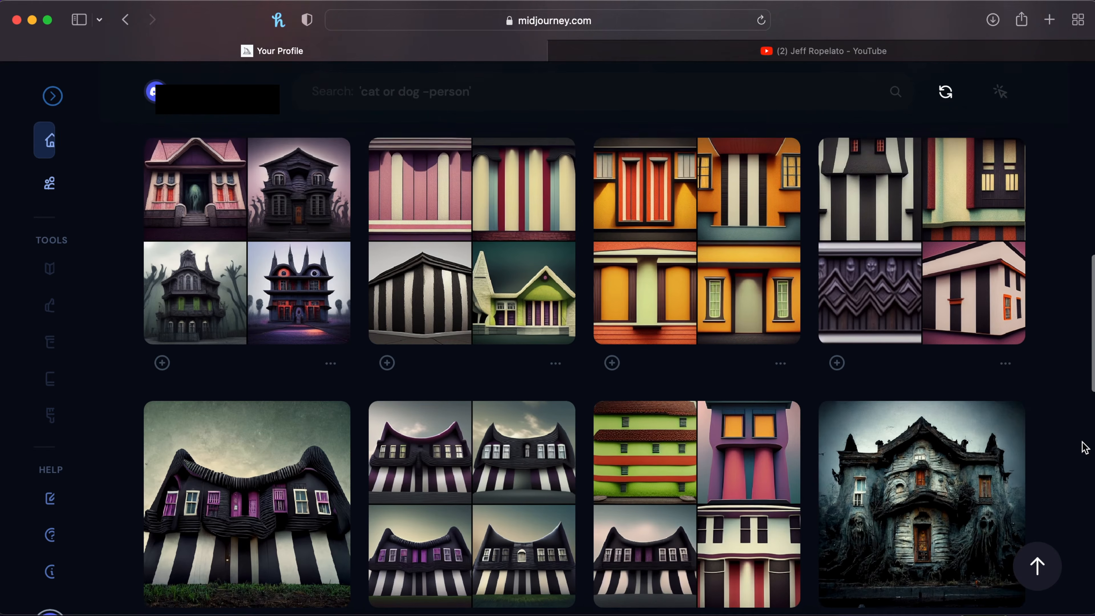
Switch from the Midjourney gallery to Photoshop and show the hidden Group 1 layer group in the house facade composition
scroll(1084, 448, "up", 3)
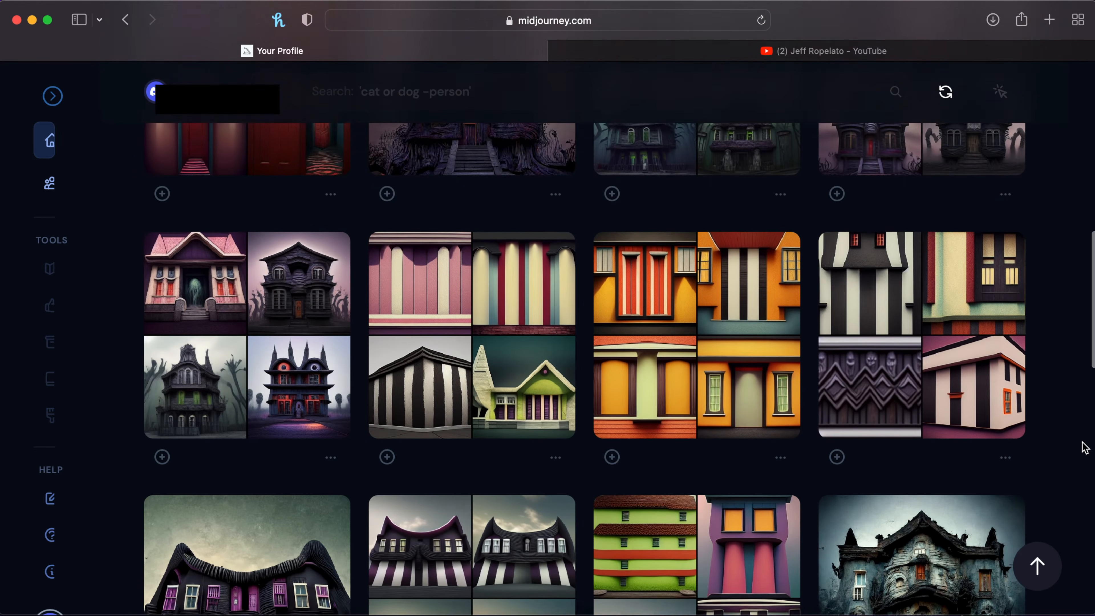
scroll(1084, 447, "up", 1)
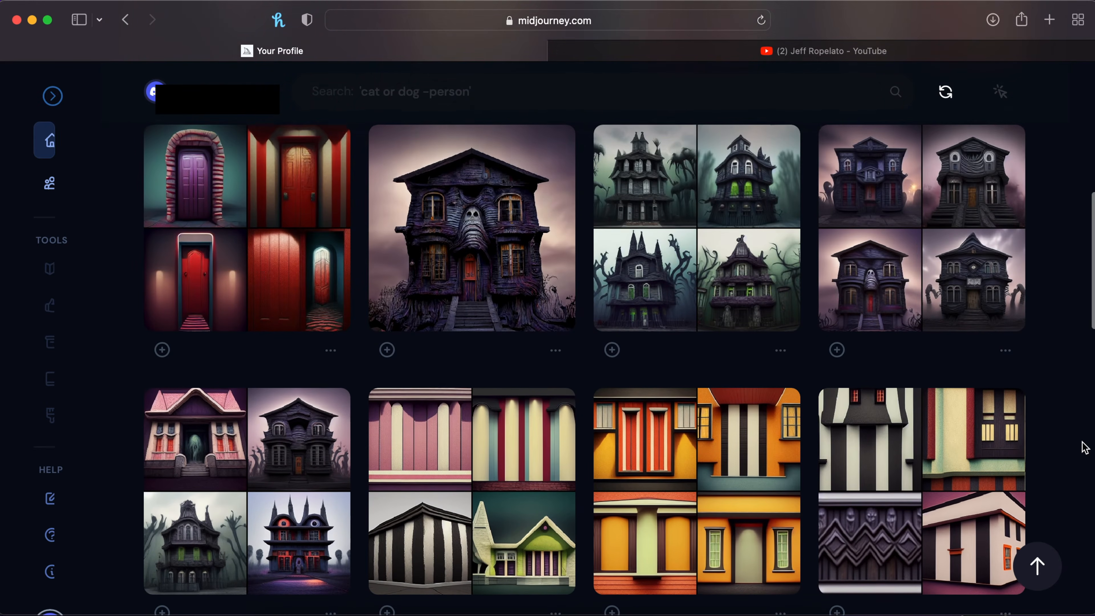
left_click(682, 615)
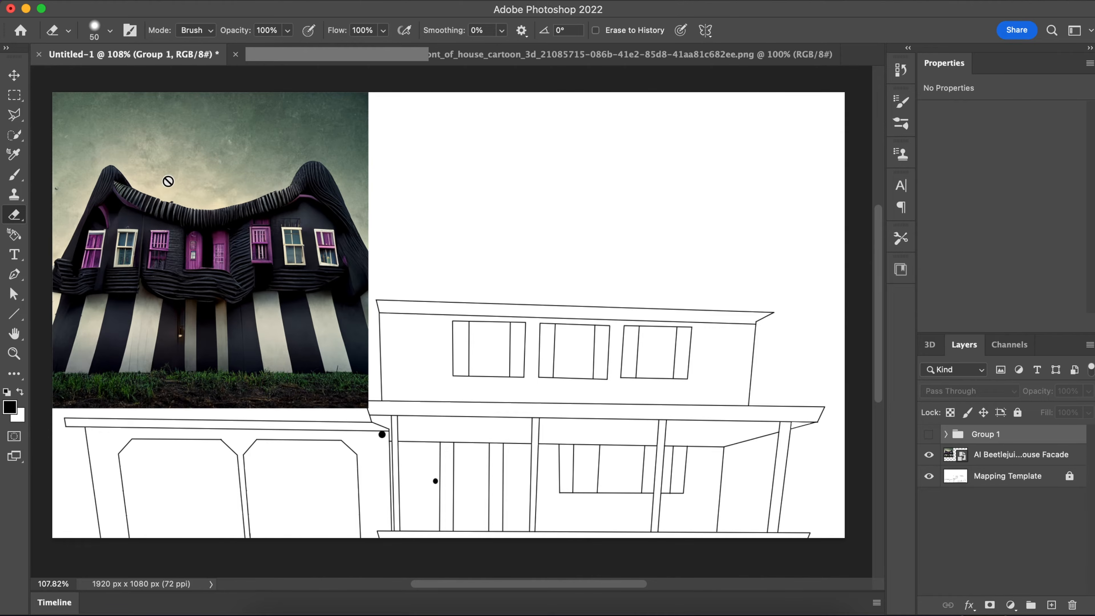
left_click(929, 435)
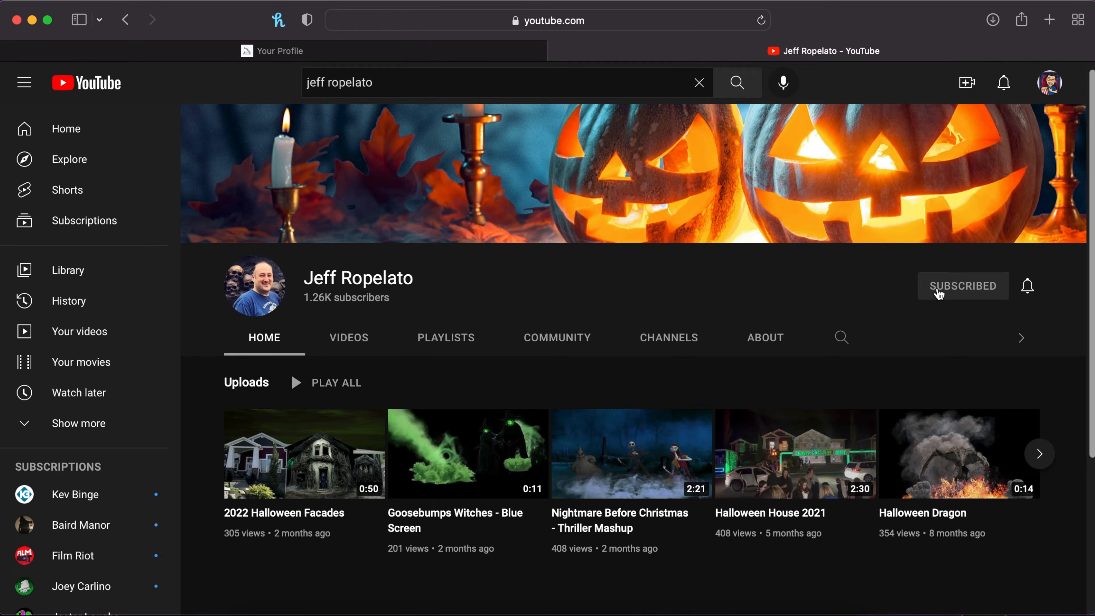
Set the subscribed Halloween channel's notifications to All and browse through its uploaded videos
left_click(1030, 293)
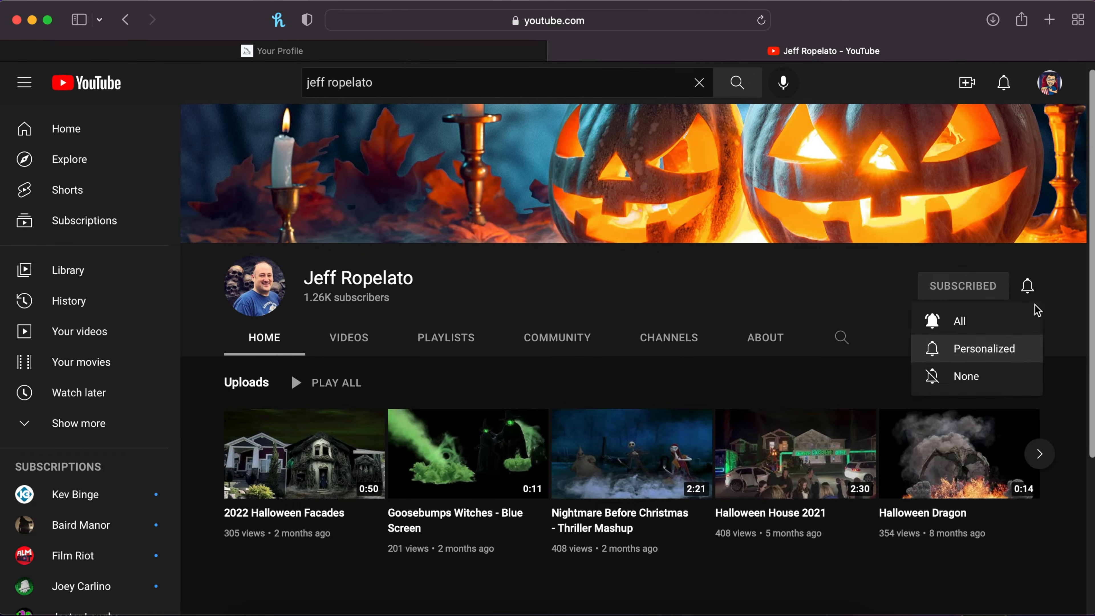
left_click(990, 331)
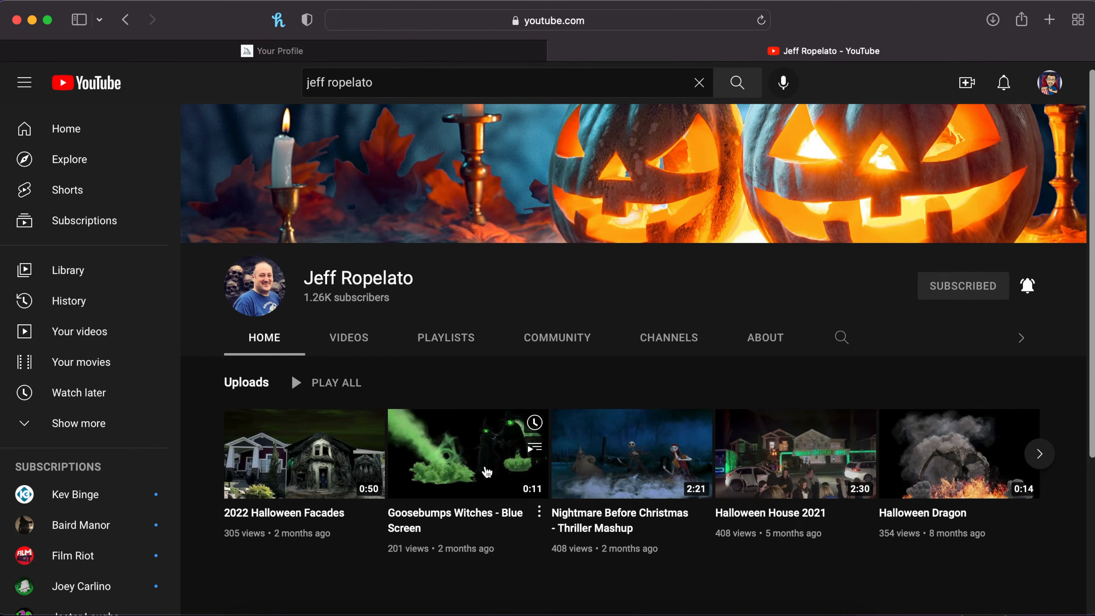
left_click(1039, 454)
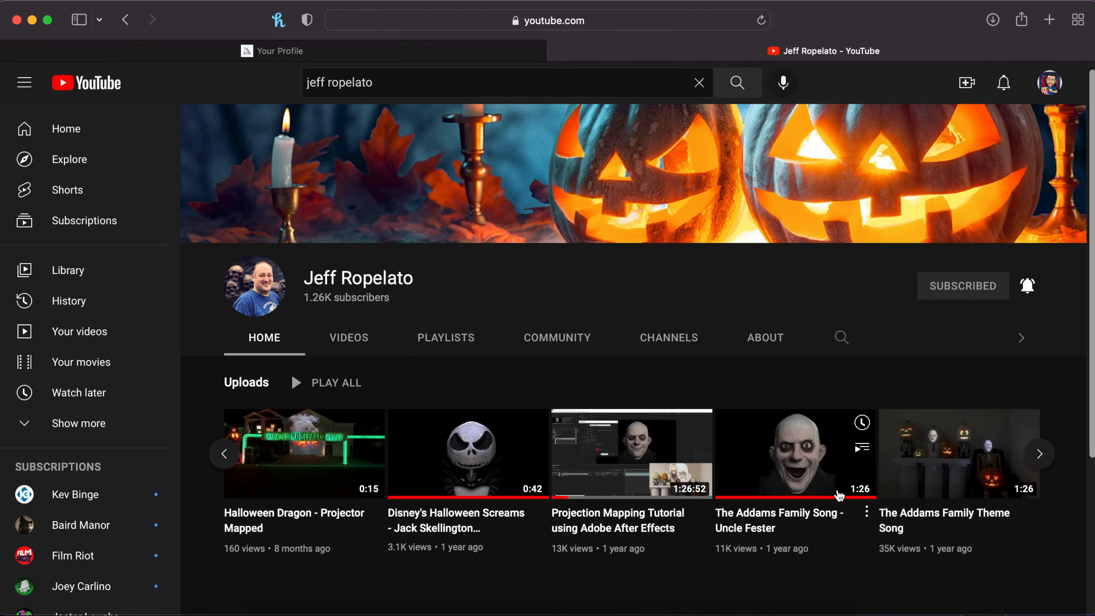
left_click(225, 459)
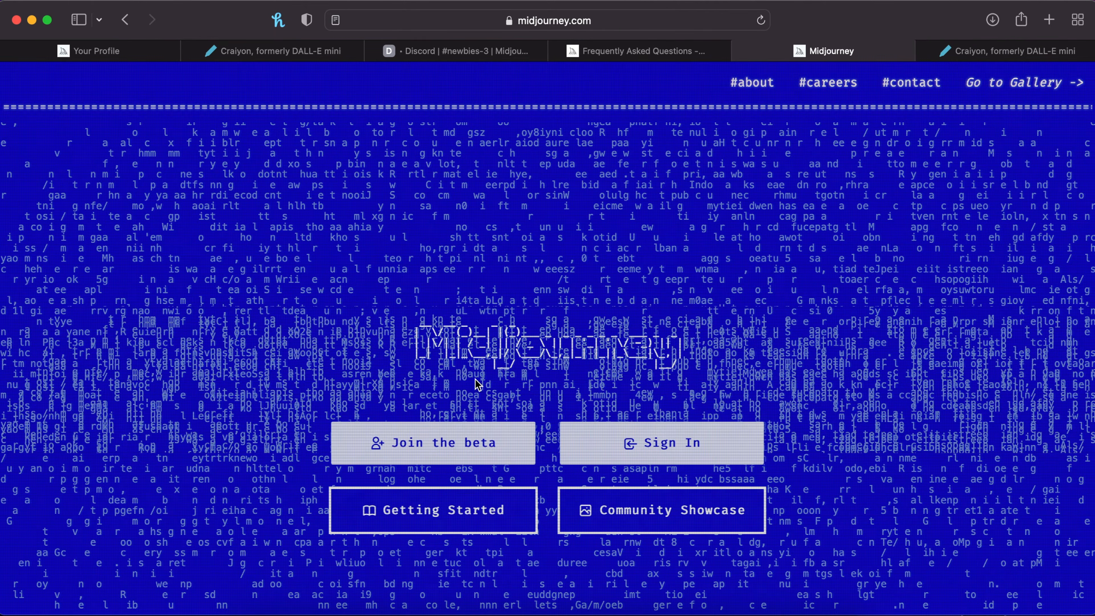
left_click(464, 444)
left_click(648, 443)
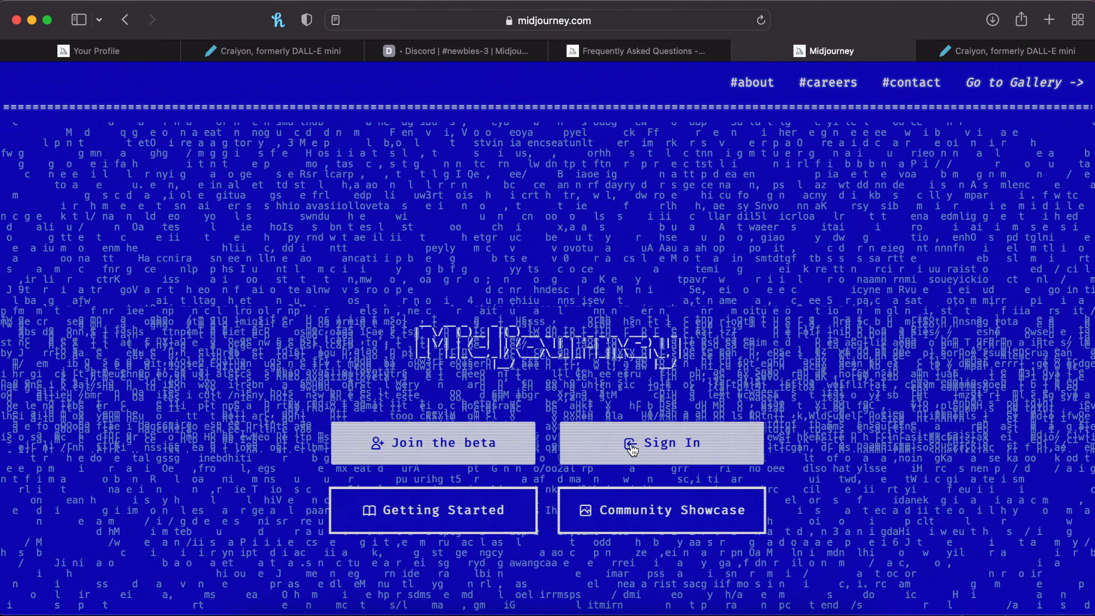
left_click(524, 449)
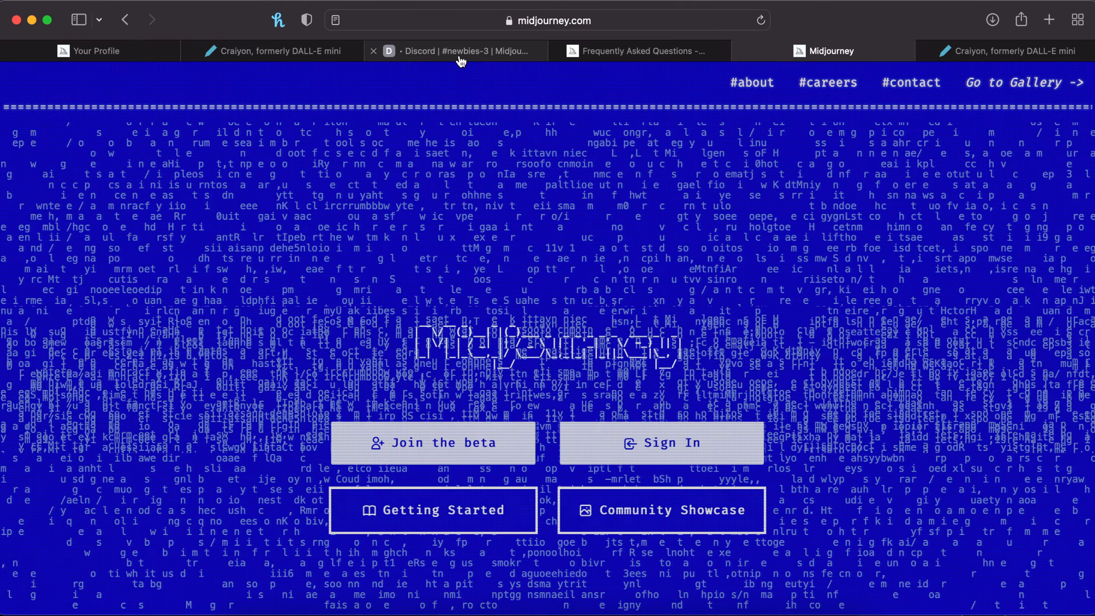
Switch to the Midjourney server's newbies-3 room on Discord and examine other members' prompts and generated images
left_click(460, 61)
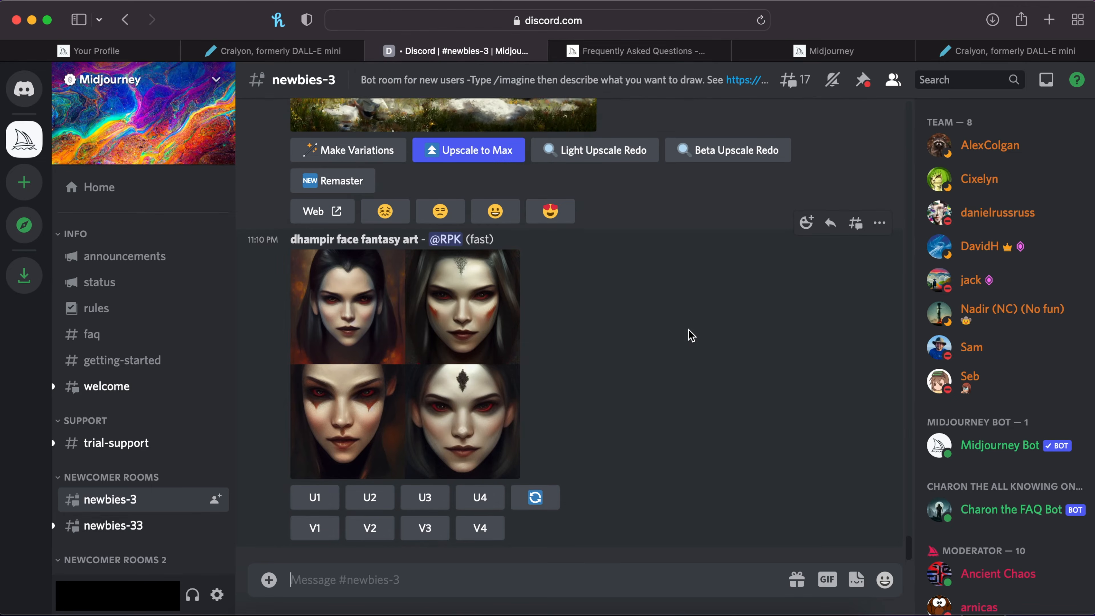
scroll(691, 336, "up", 5)
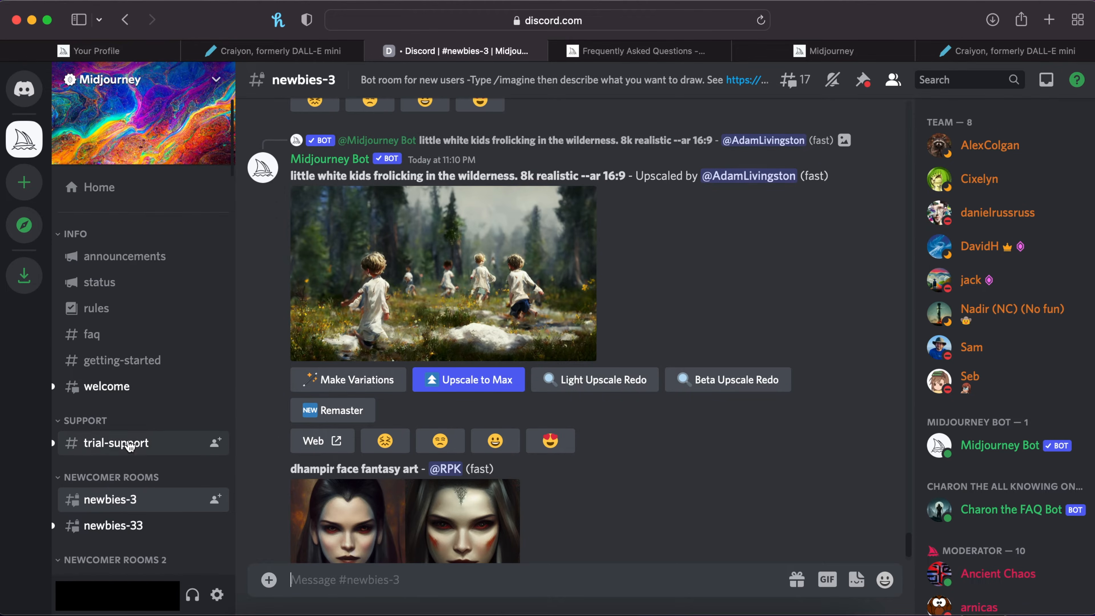
scroll(124, 444, "down", 2)
scroll(127, 445, "up", 2)
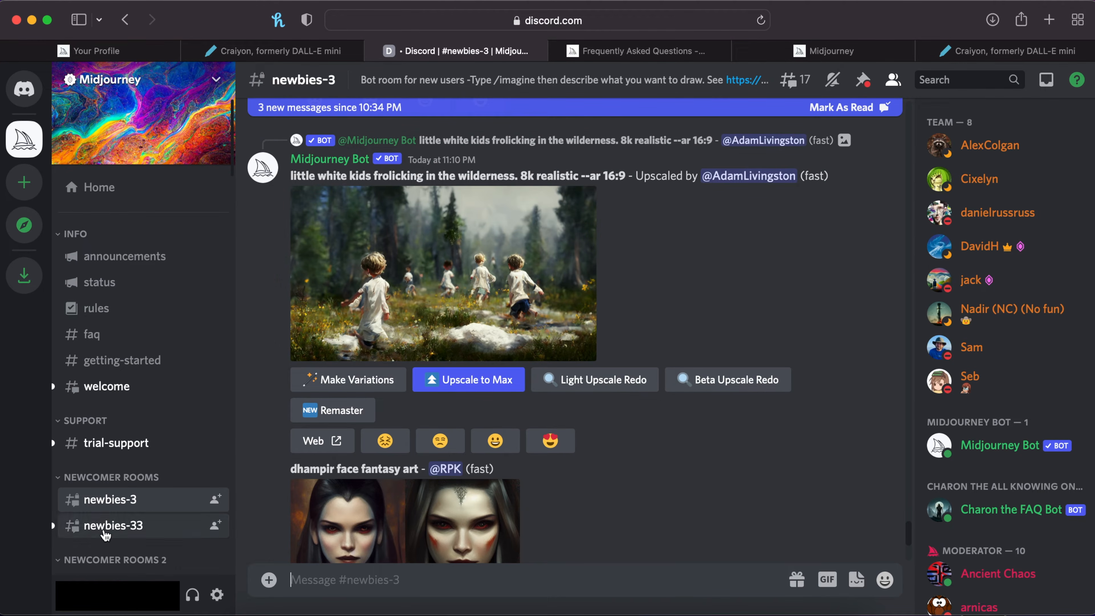
mouse_move(145, 525)
scroll(143, 524, "down", 3)
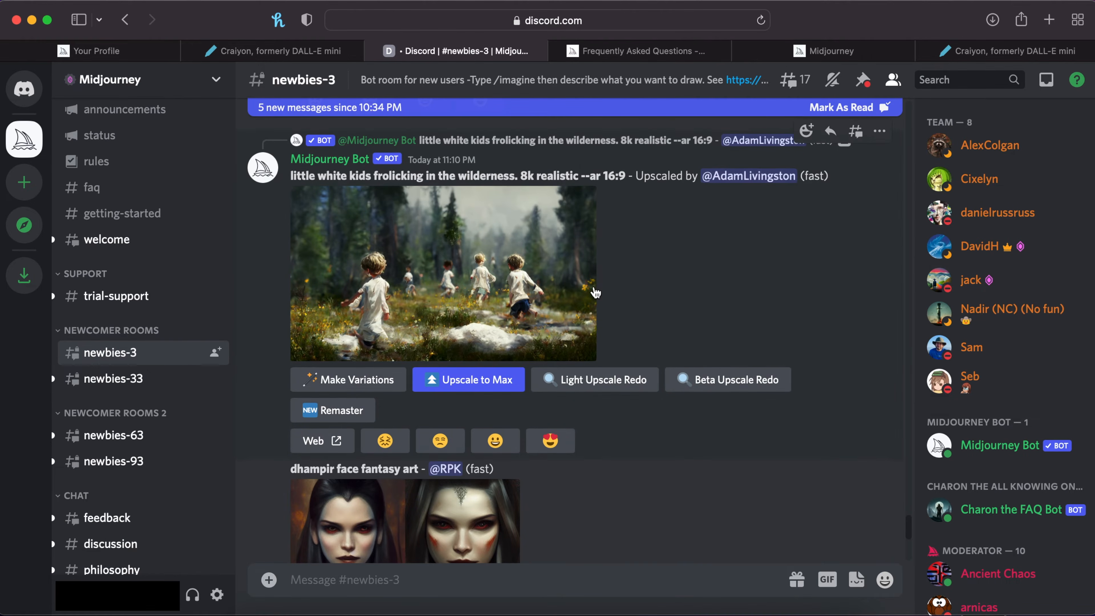
scroll(595, 293, "up", 5)
scroll(596, 293, "up", 10)
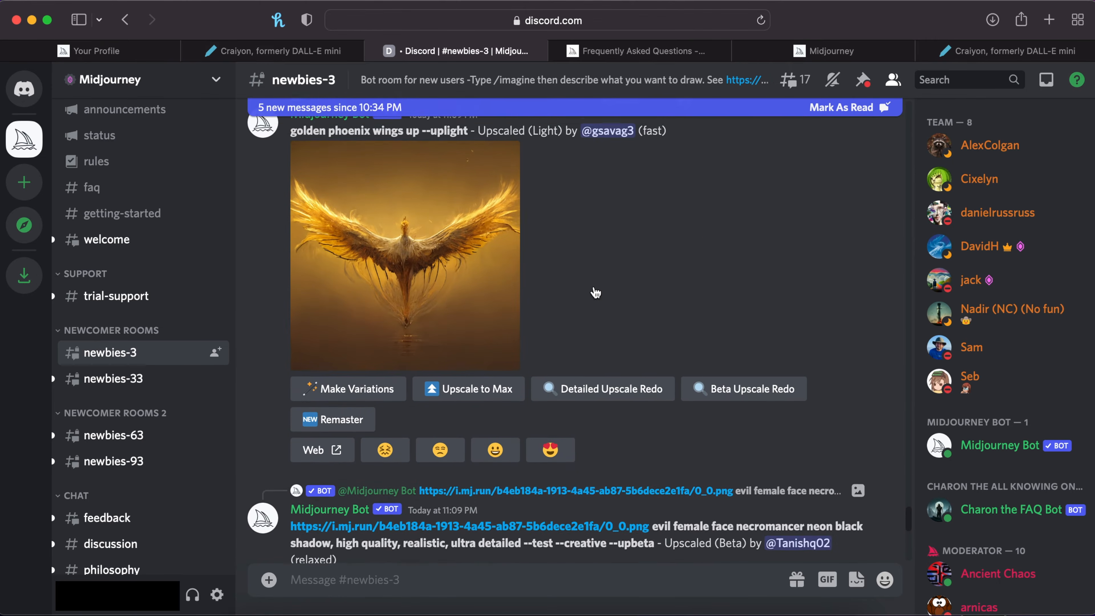
scroll(596, 293, "up", 3)
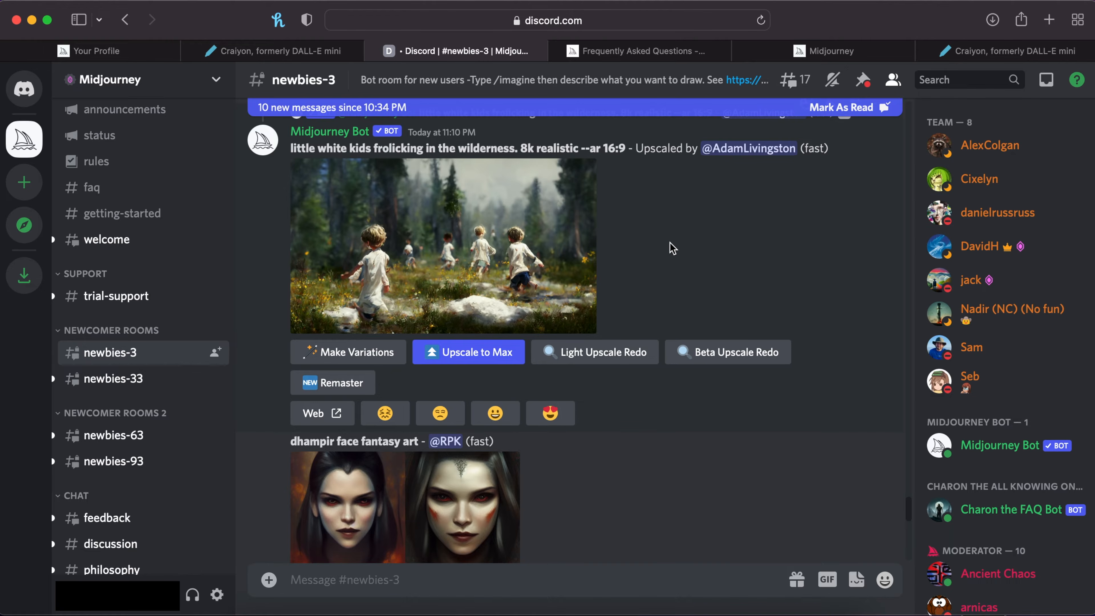
scroll(673, 248, "down", 15)
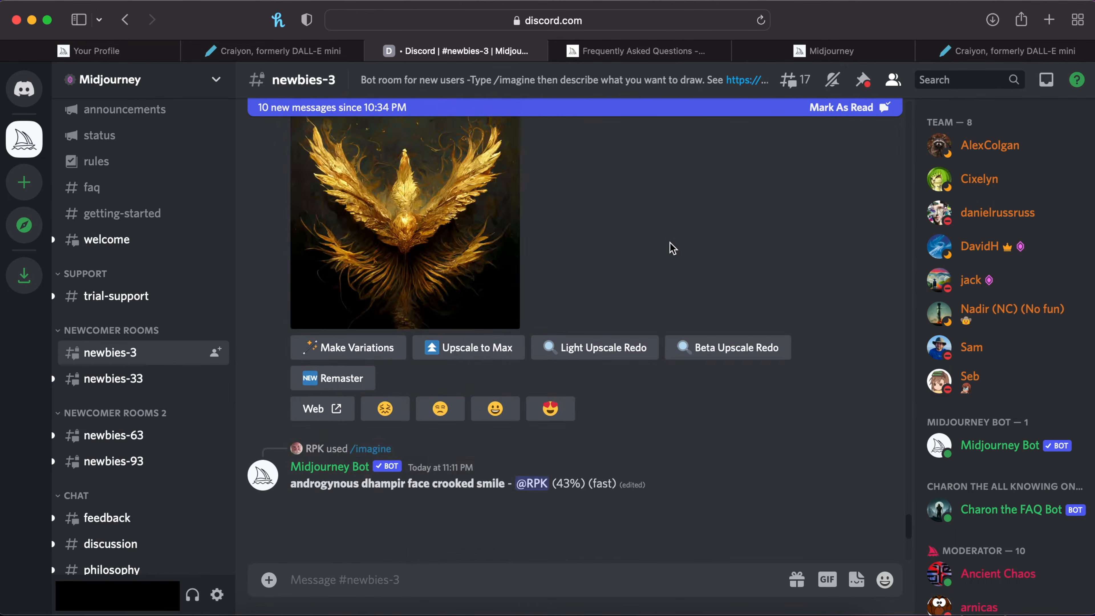
scroll(672, 248, "down", 5)
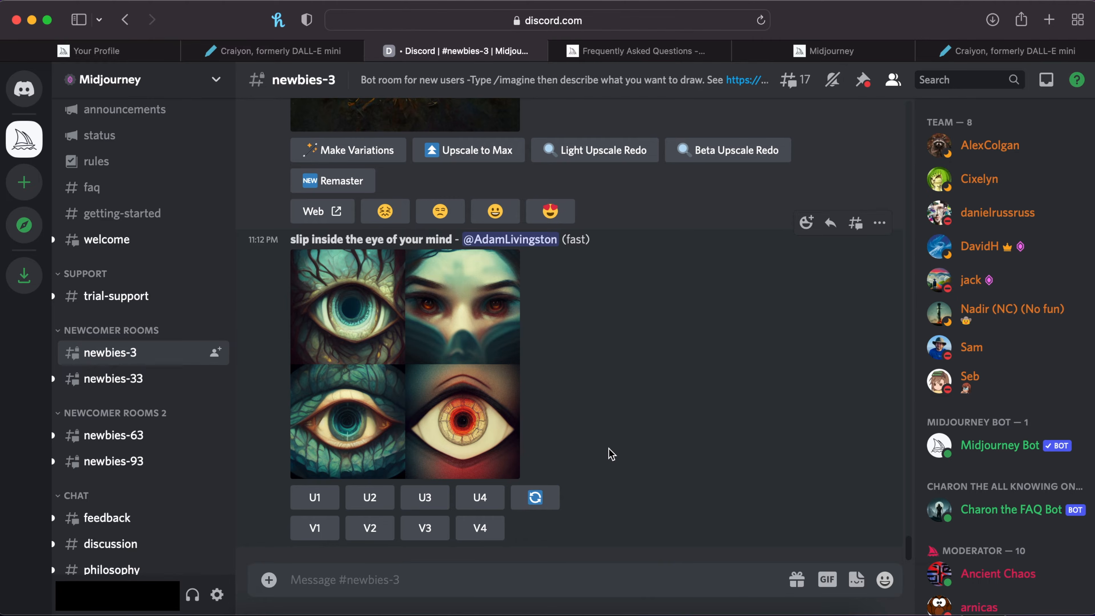
Start the Midjourney Bot's /imagine command in the newbies-3 room
left_click(470, 584)
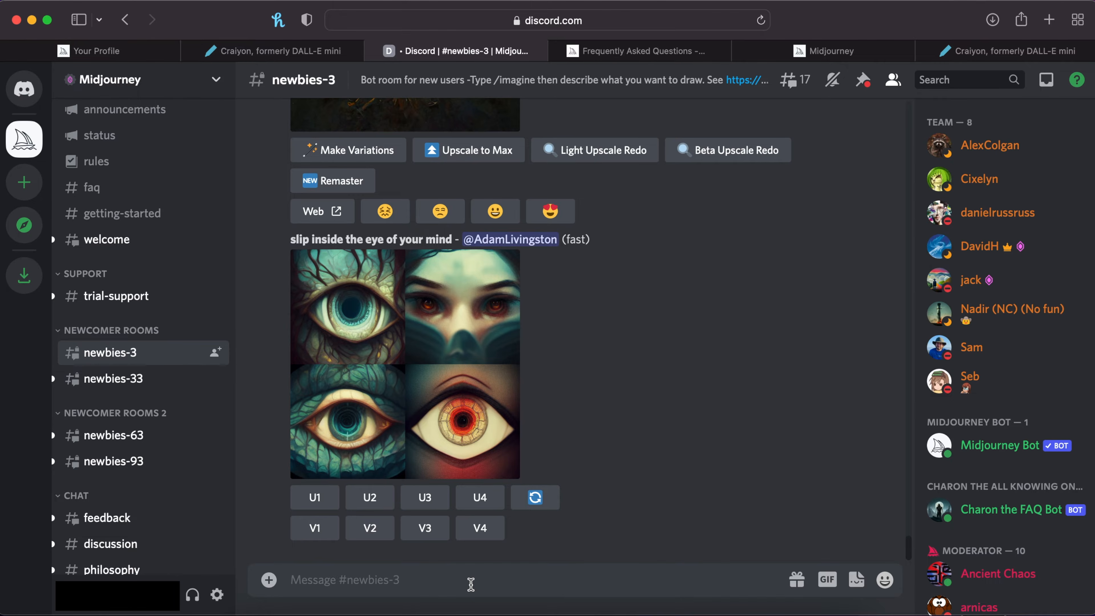
type("/")
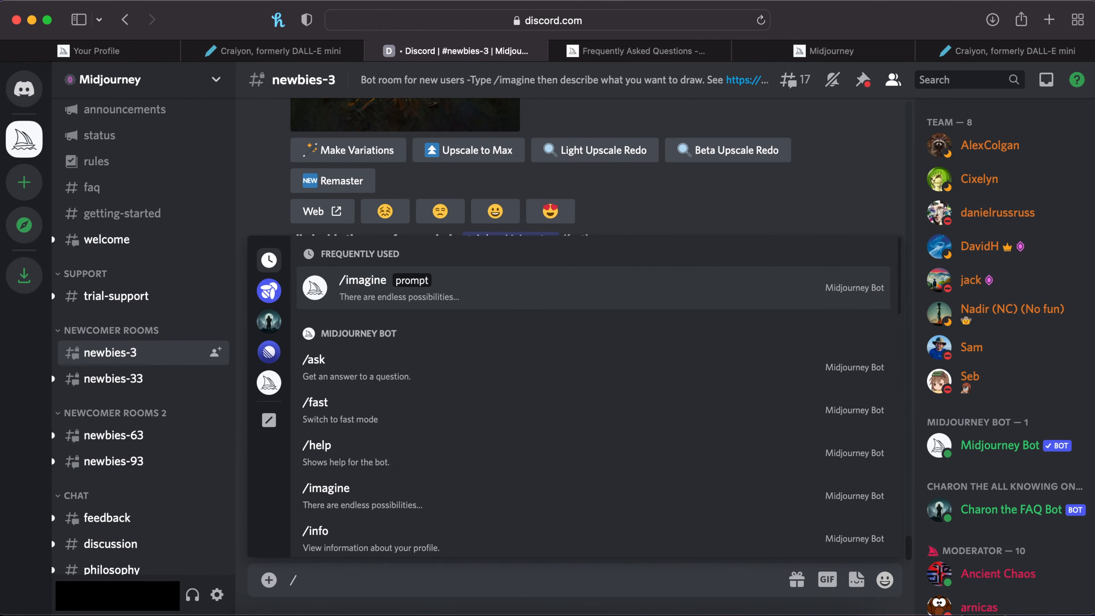
type("imane")
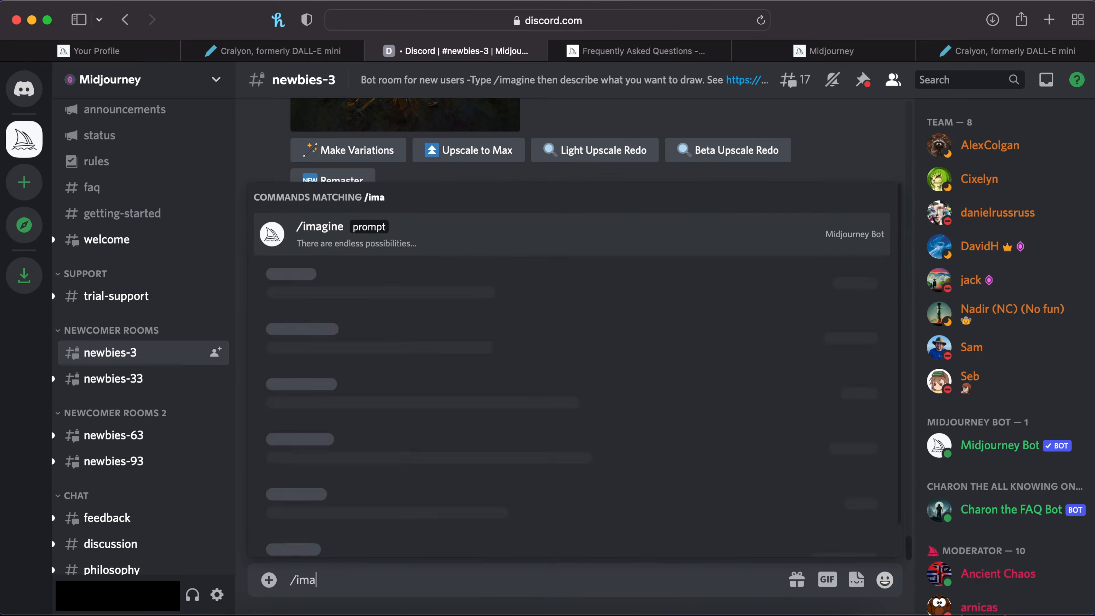
key("BackSpace")
key("BackSpace")
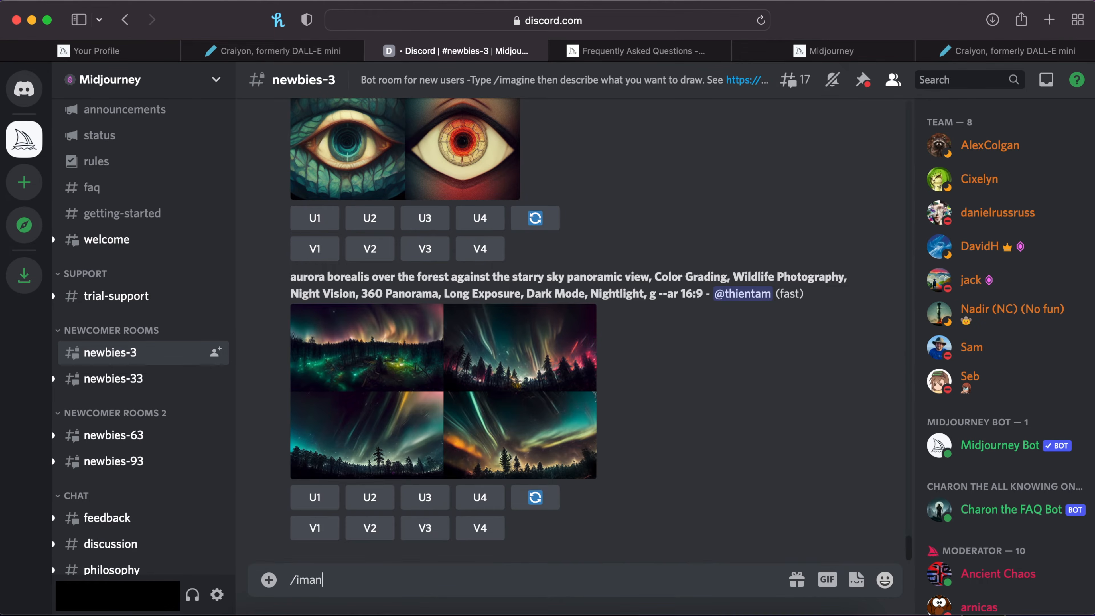
type("gine")
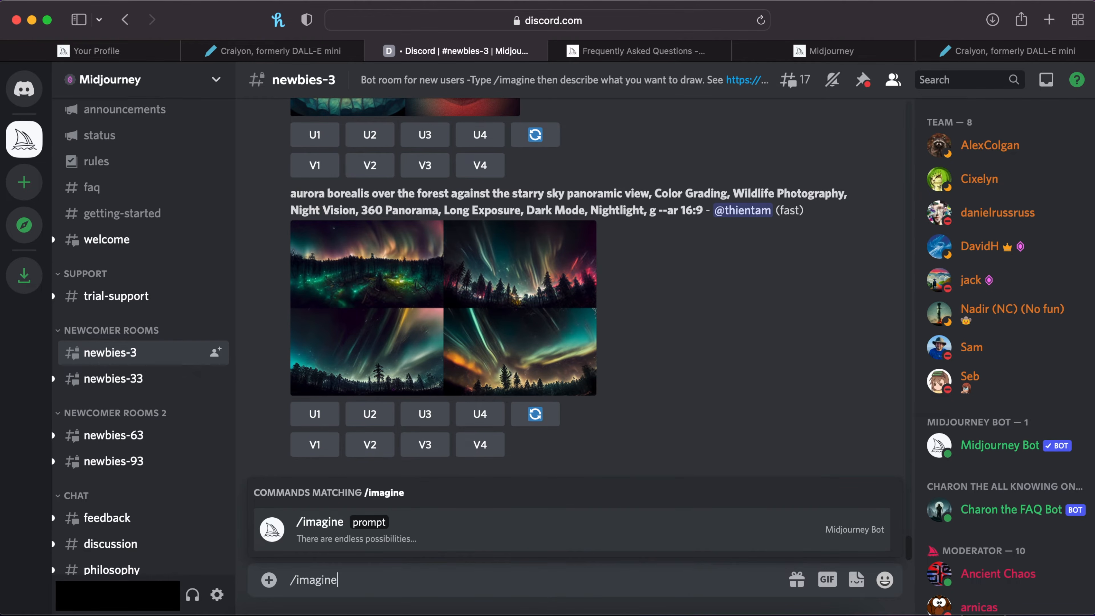
key("Return")
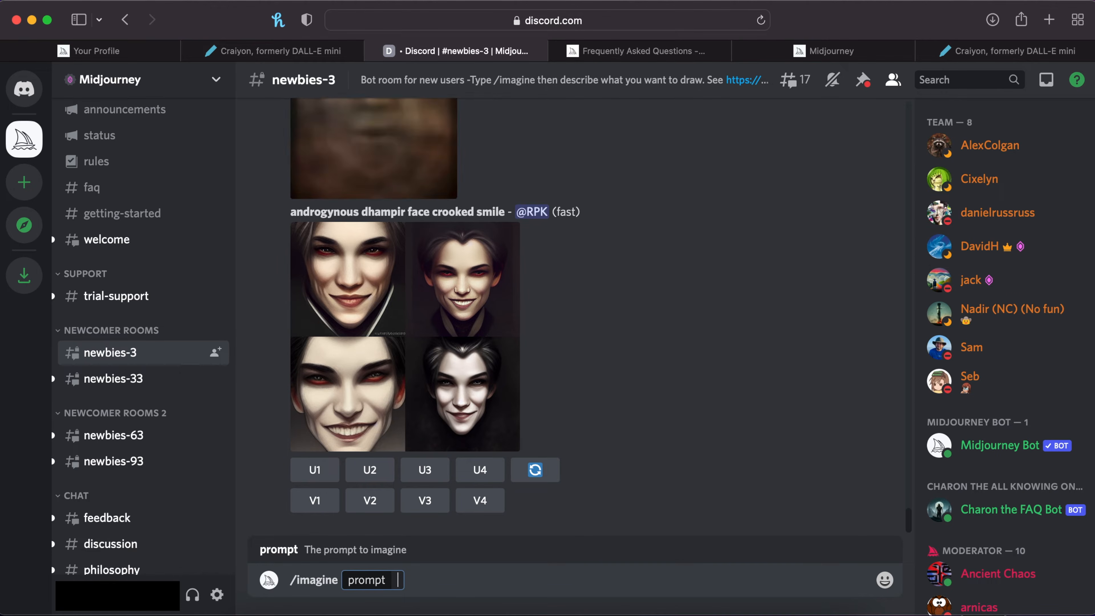
Enter the image prompt "Haunted House facade, BeetleJuice, front of house, cartoon, 3d render"
type("Haunted House,")
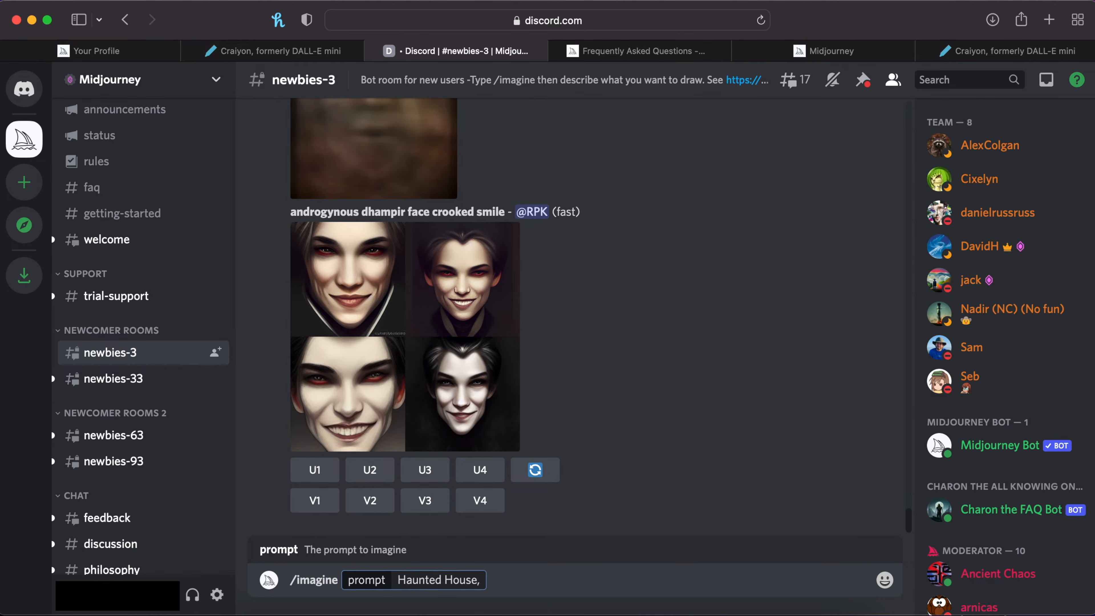
type(" f")
key("BackSpace")
key("BackSpace")
key("BackSpace")
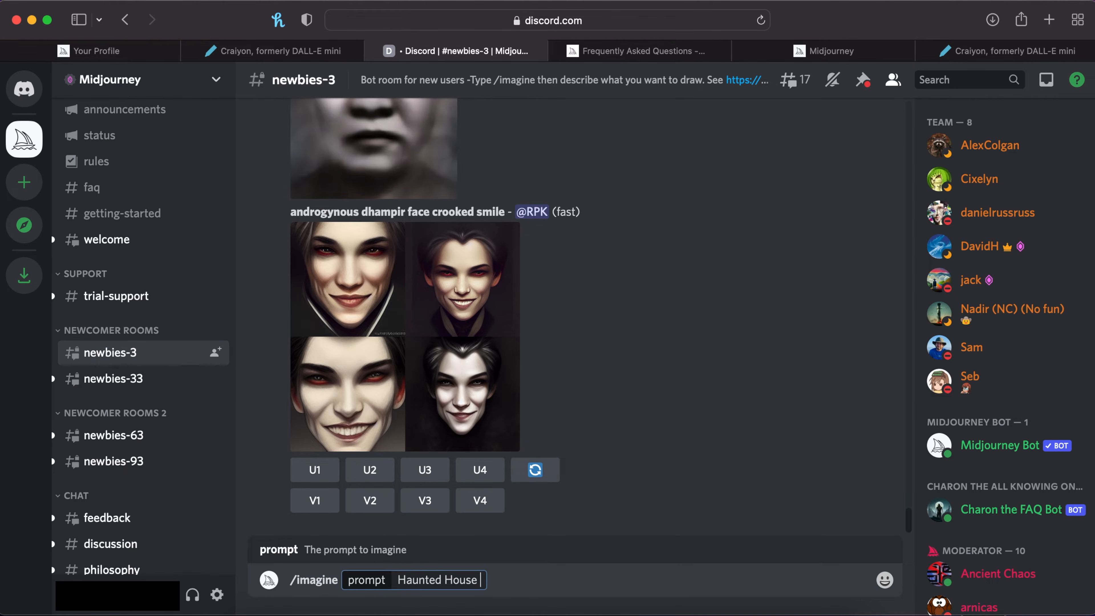
type("facade,")
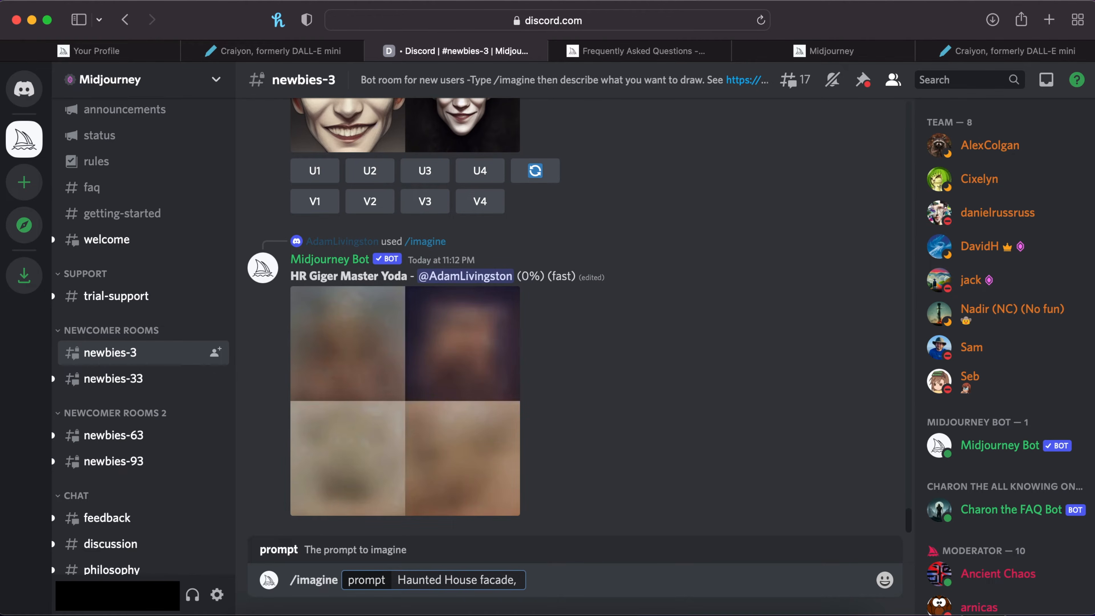
type("BeetleJuice,")
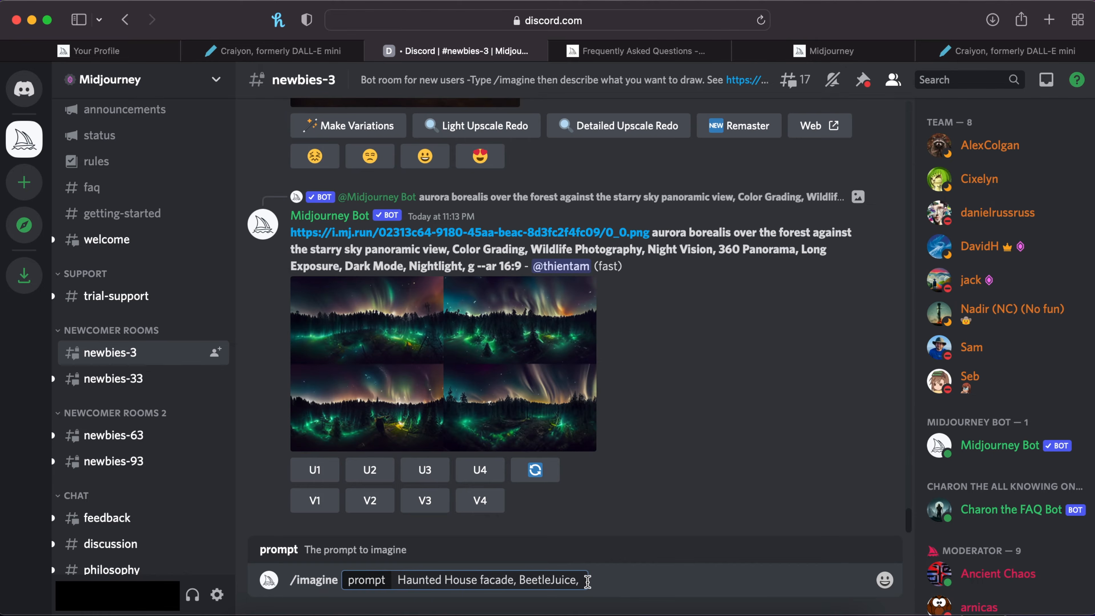
type(" front of house")
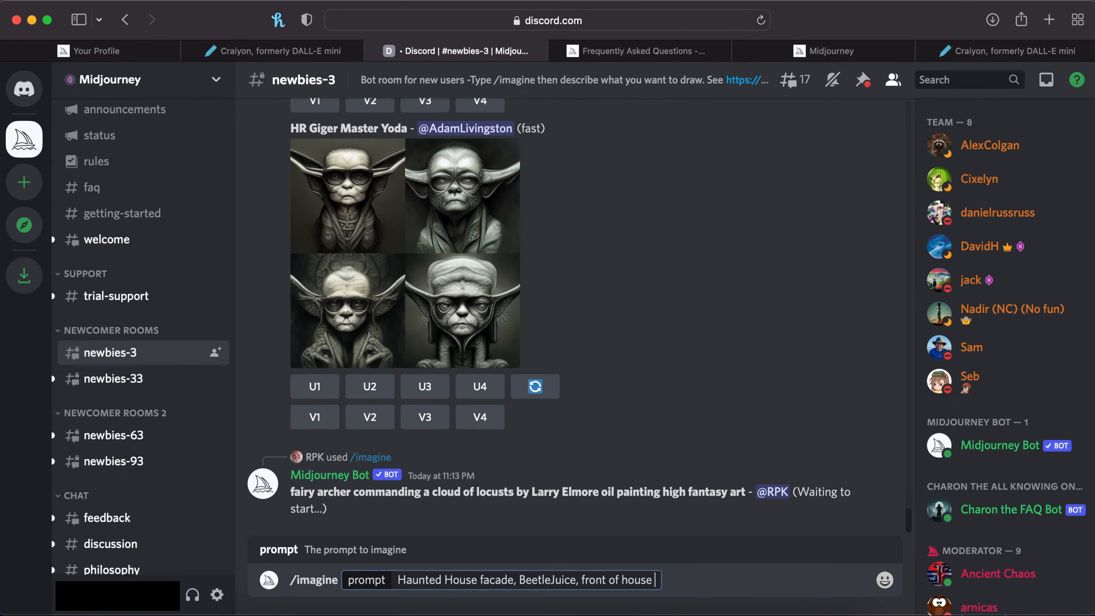
type(", ")
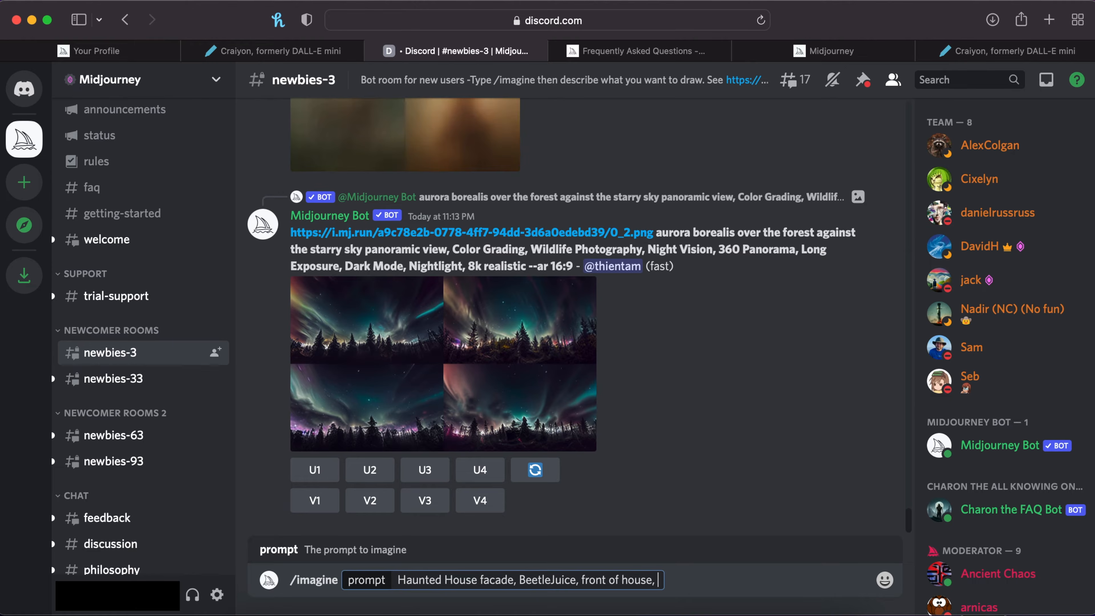
type("cartoon, ")
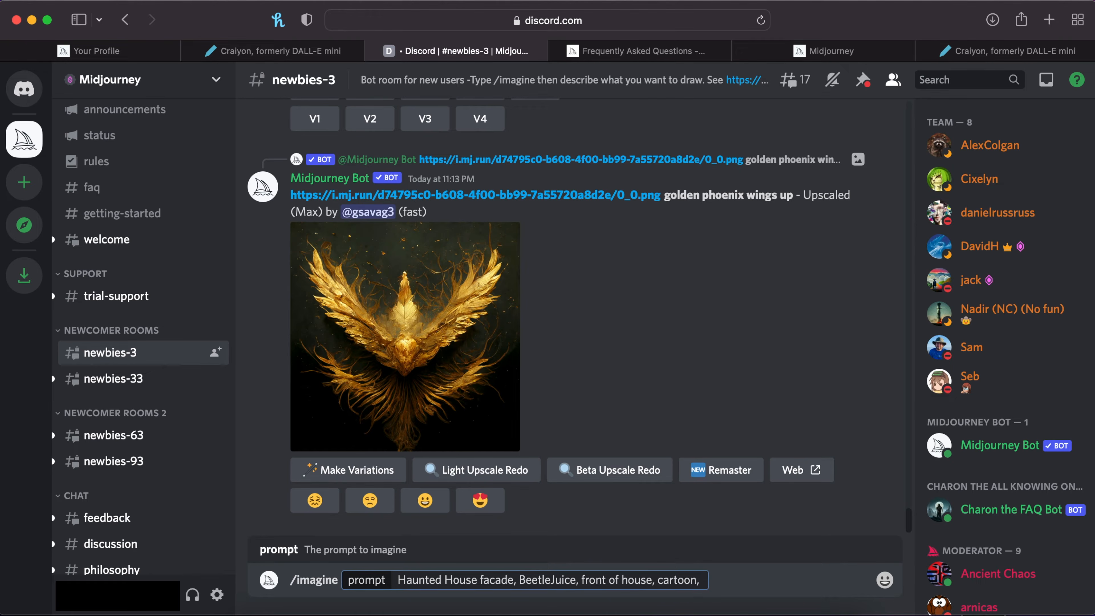
type("3d render")
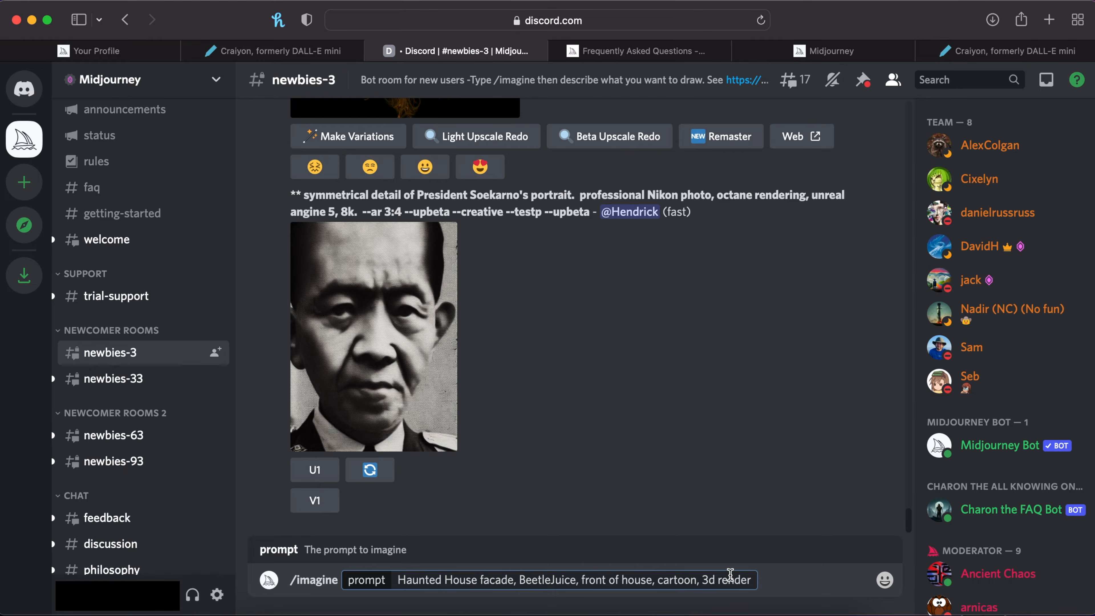
Remove the word "Haunted" from the prompt and place the text cursor after "3d render"
double_click(423, 576)
key("BackSpace")
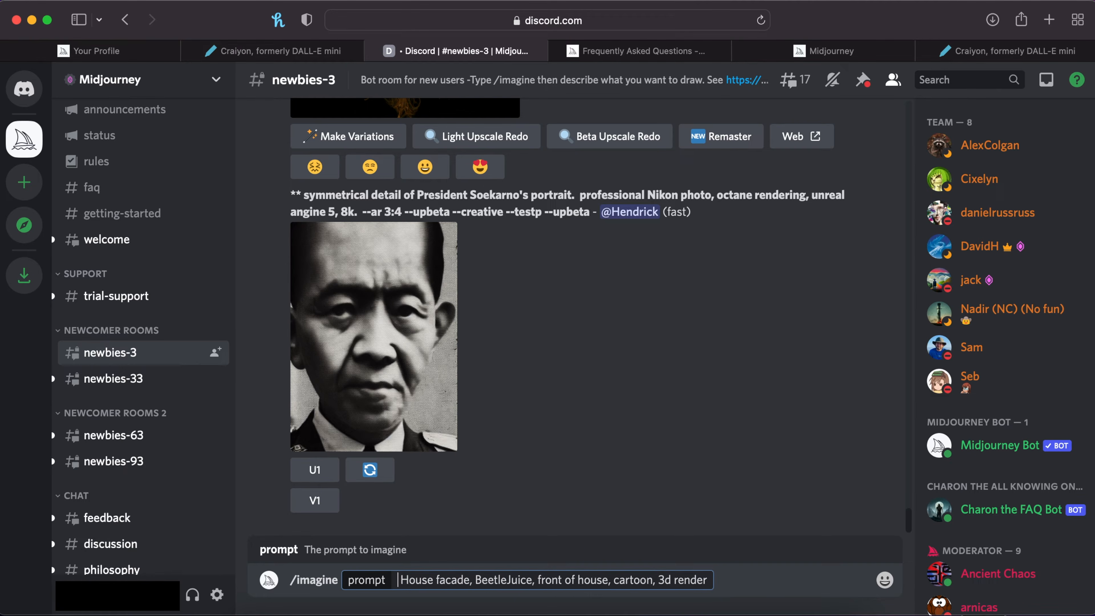
key("BackSpace")
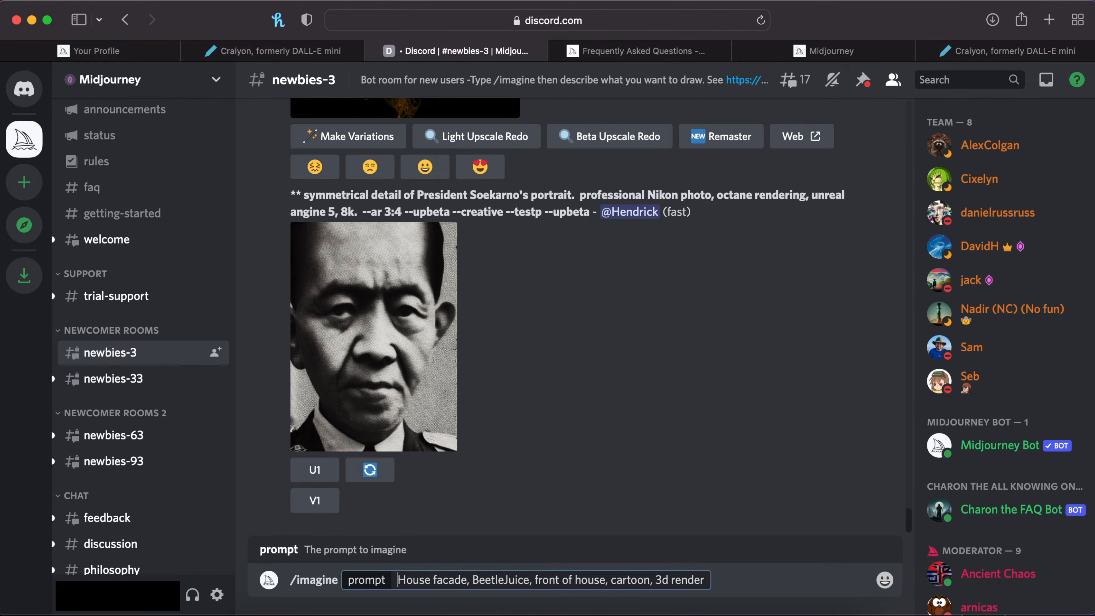
left_click(721, 580)
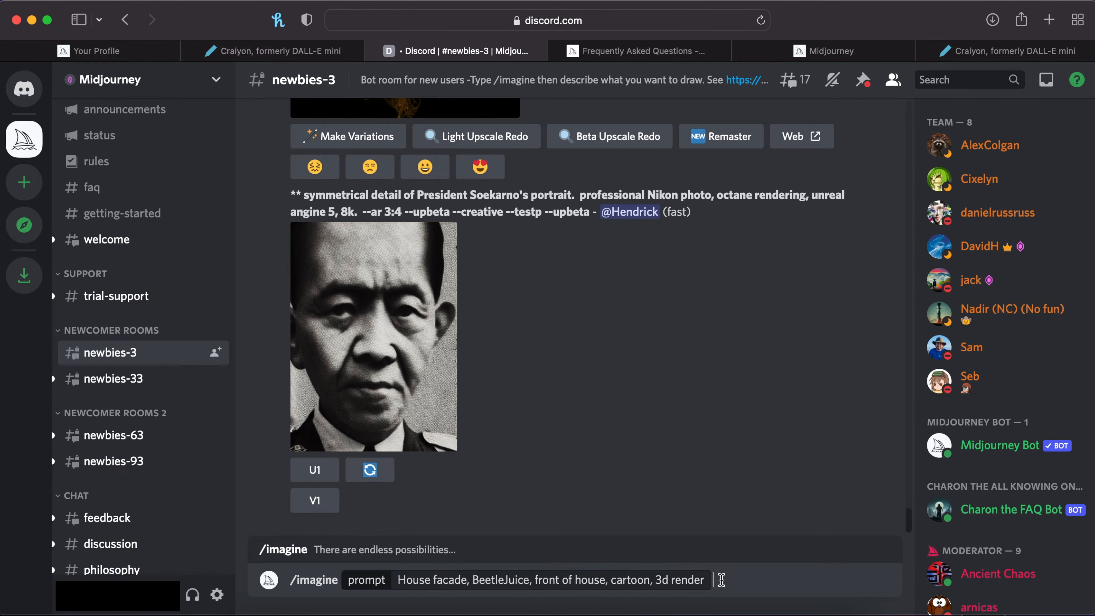
Submit the prompt "House facade, BeetleJuice, front of house, cartoon, 3d render" and bring its image grid into view
key("Return")
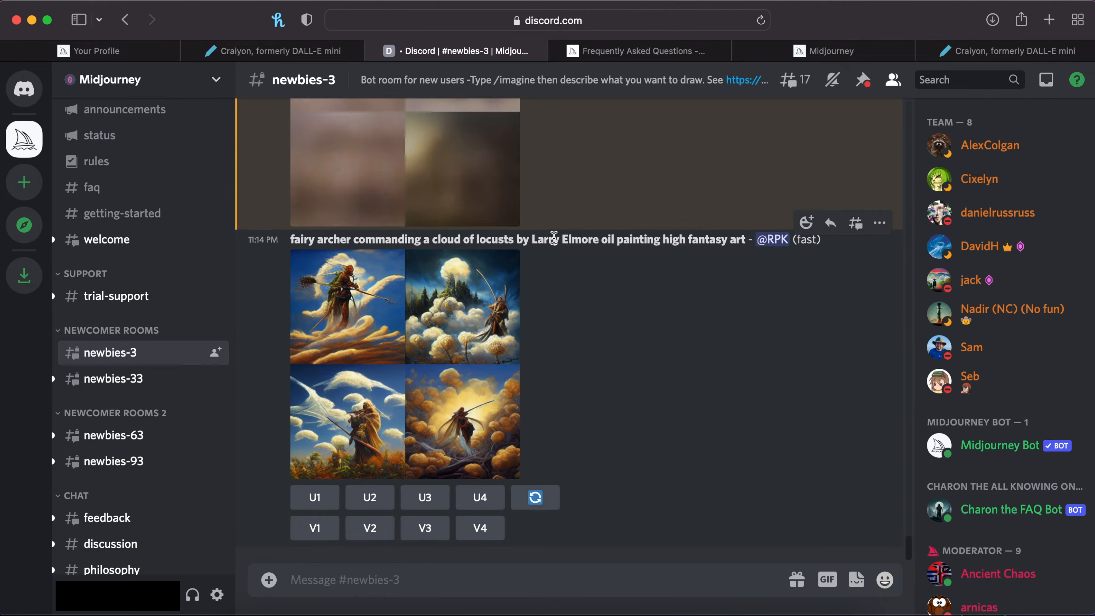
scroll(554, 237, "up", 5)
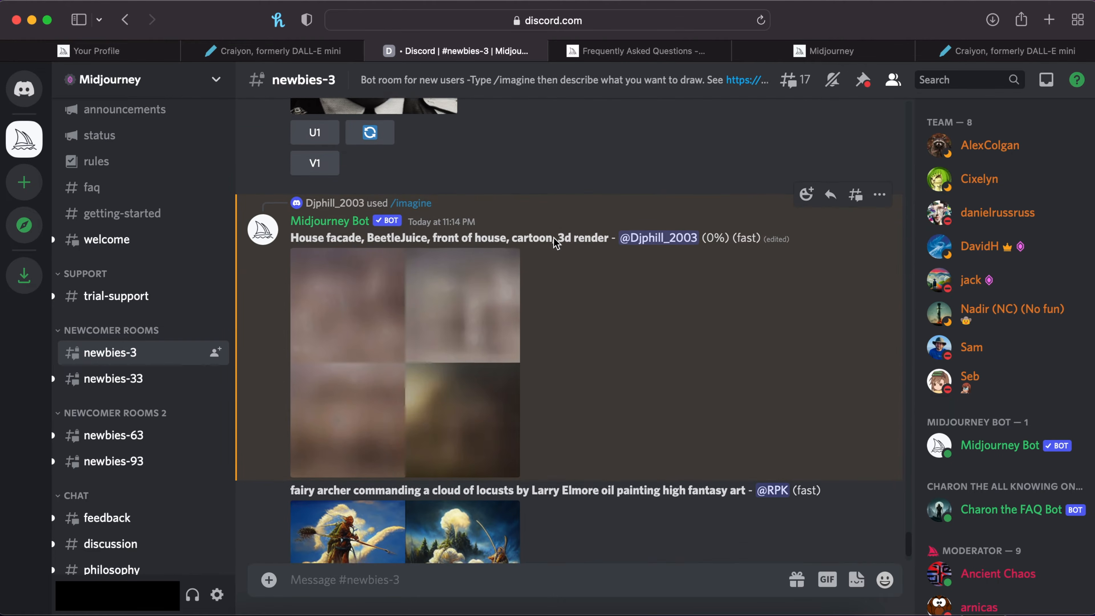
scroll(554, 238, "up", 1)
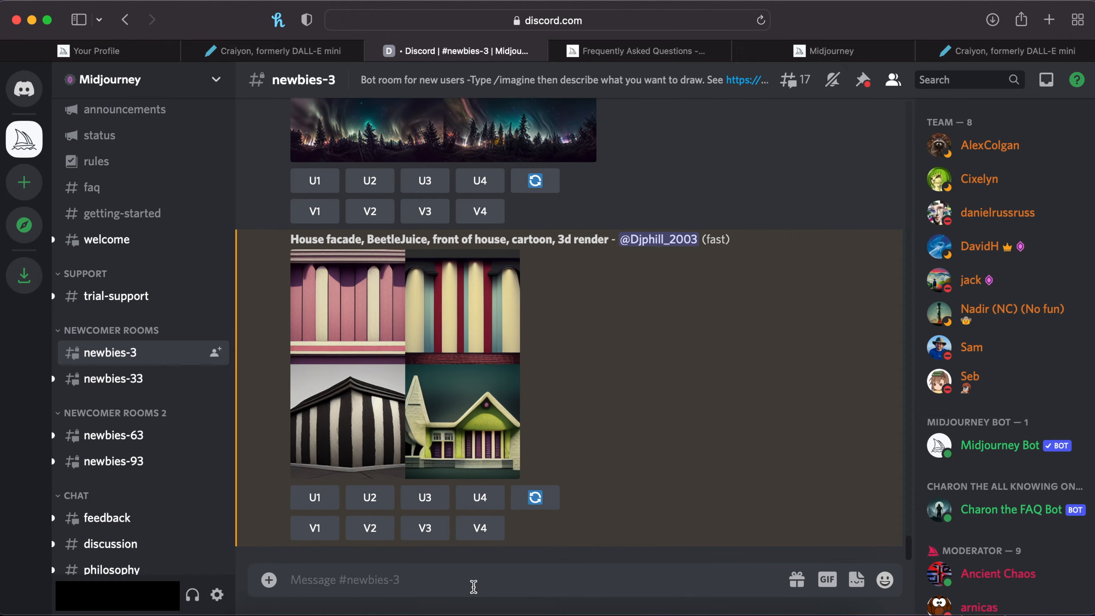
Generate another image grid with /imagine from the prompt "haunted house facade, beetlejuice, Front of house, cartoon, 3d render"
type("/")
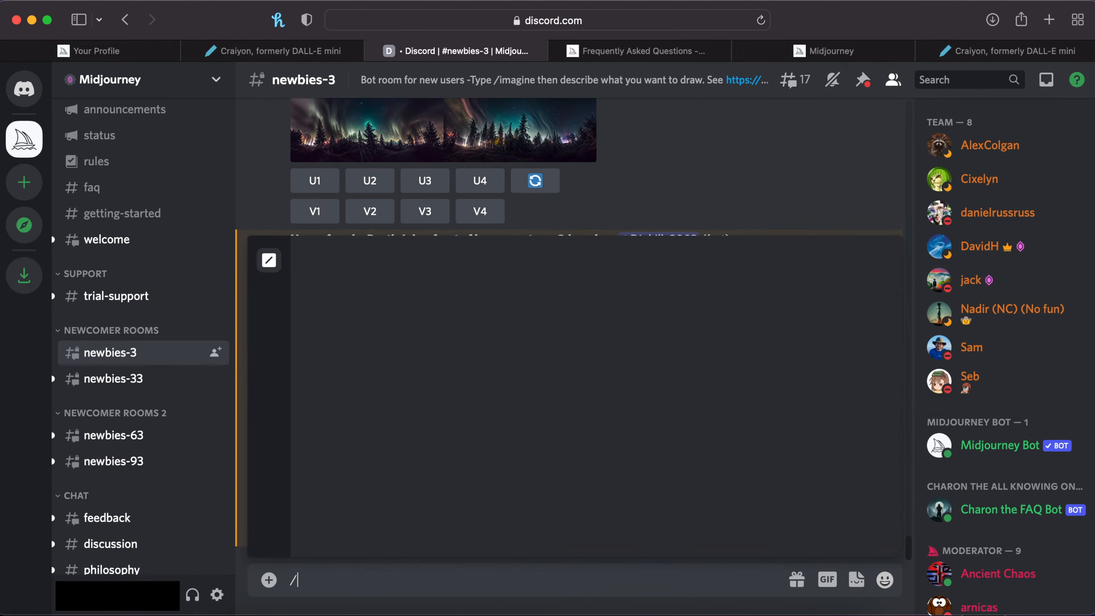
type("ima")
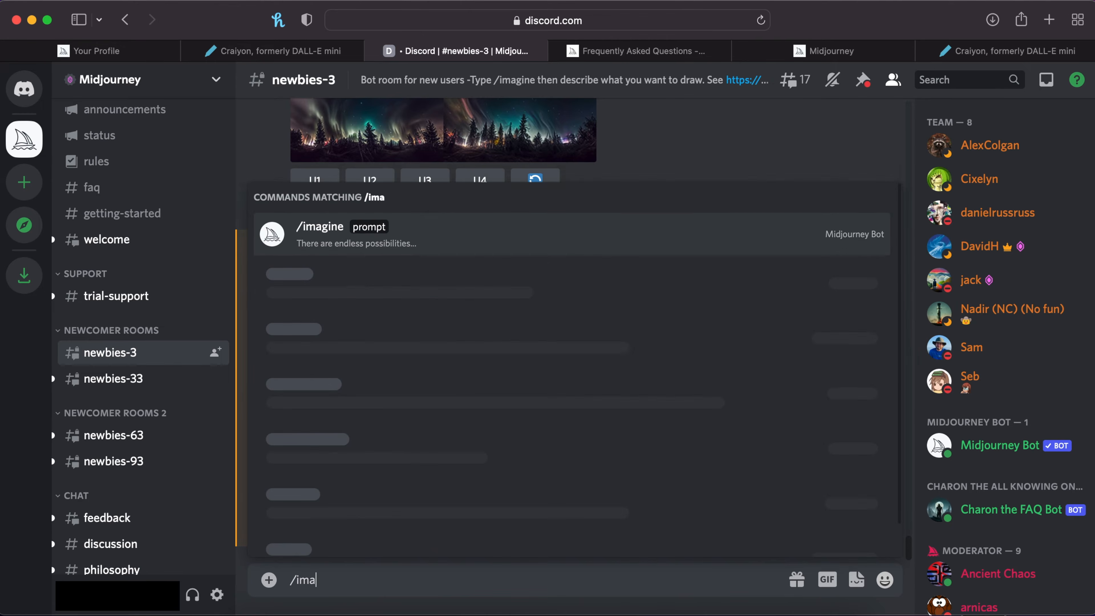
type("gine")
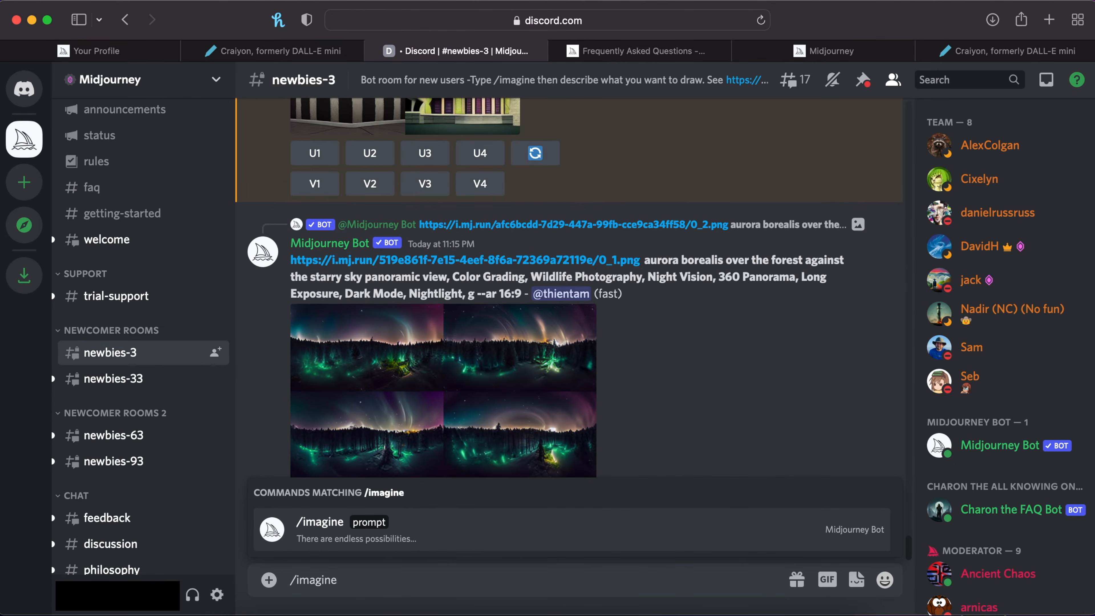
key("Return")
type("haunted house facade, beetle")
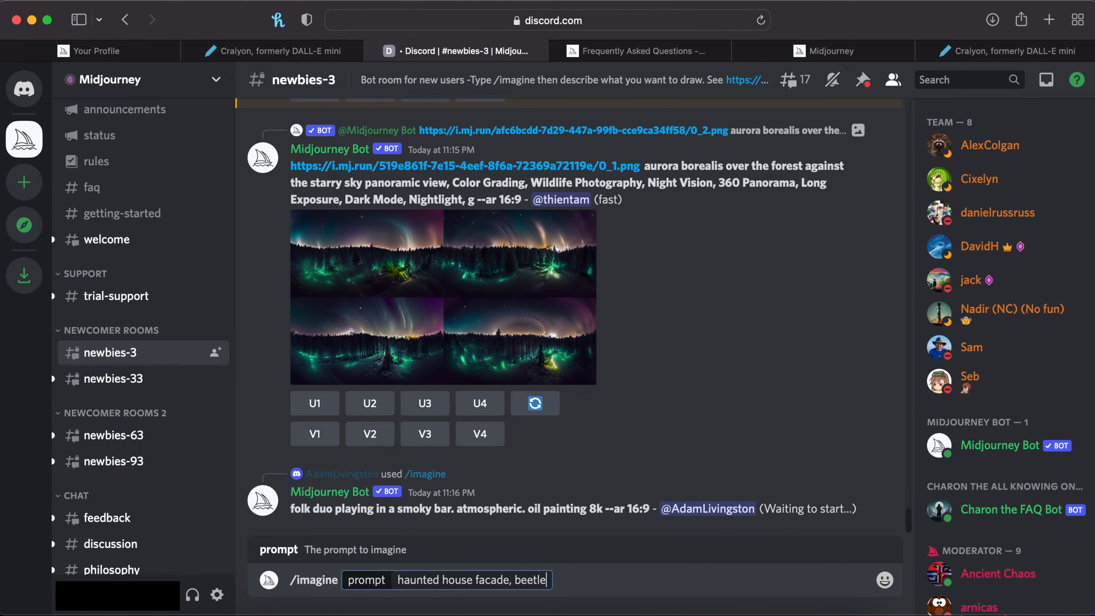
type("juice,")
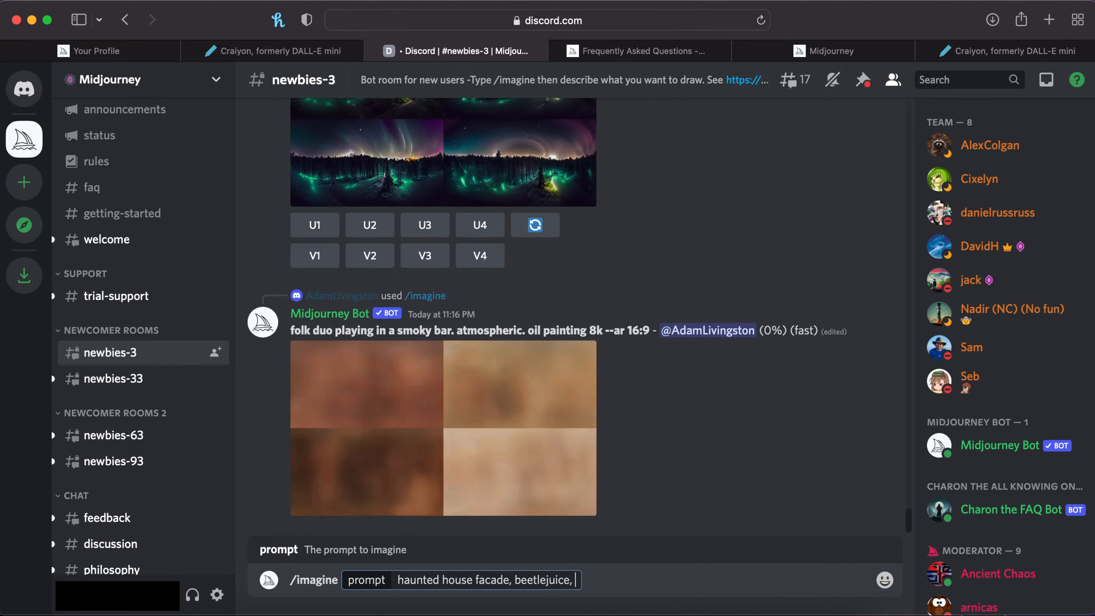
scroll(496, 432, "up", 15)
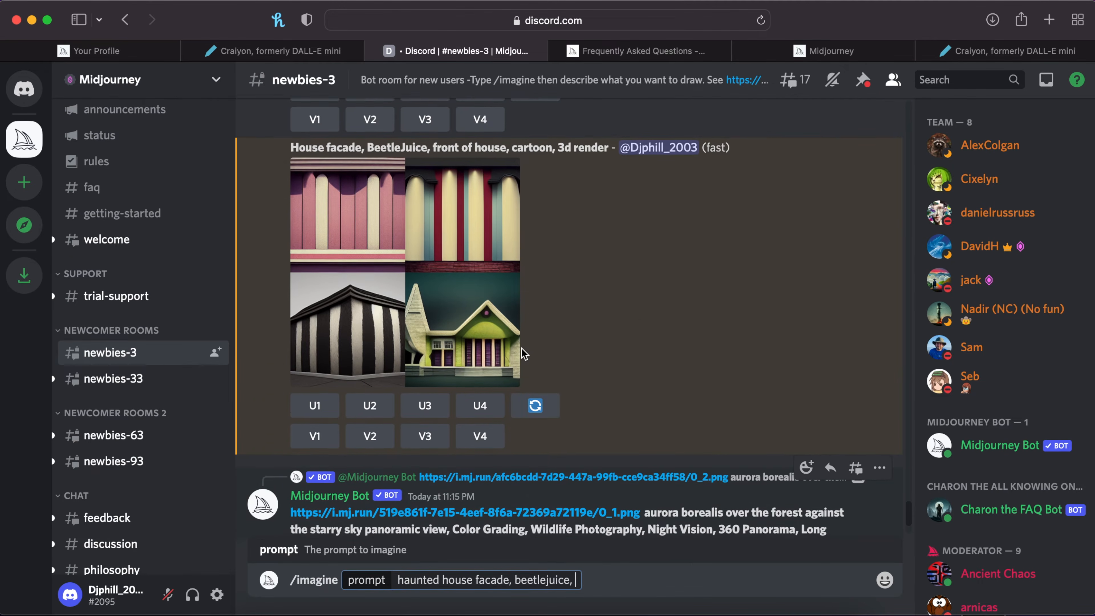
scroll(522, 354, "down", 10)
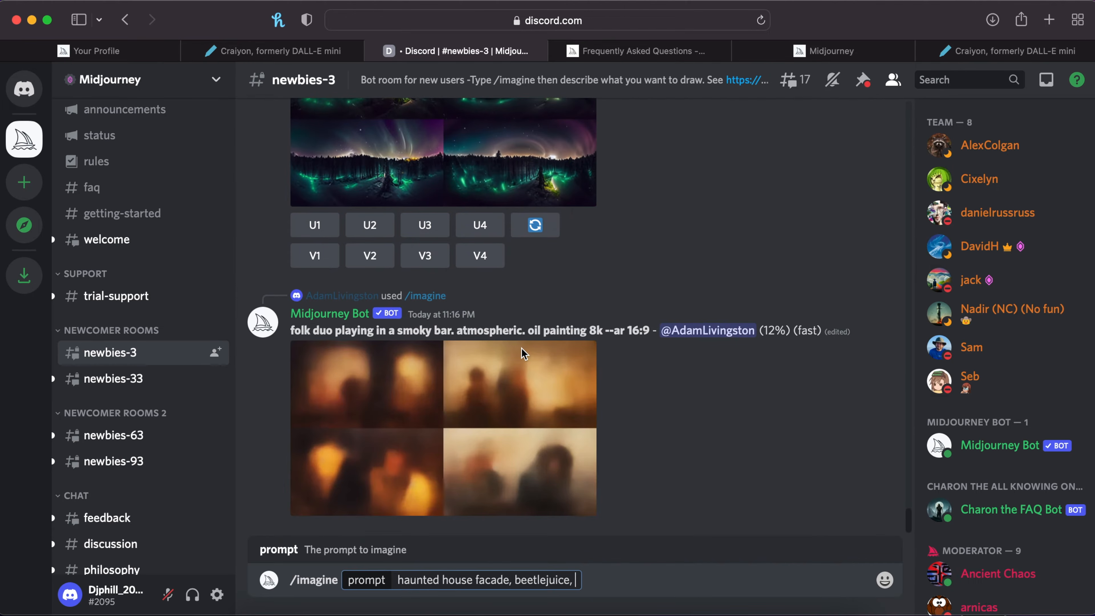
type("Front of house,")
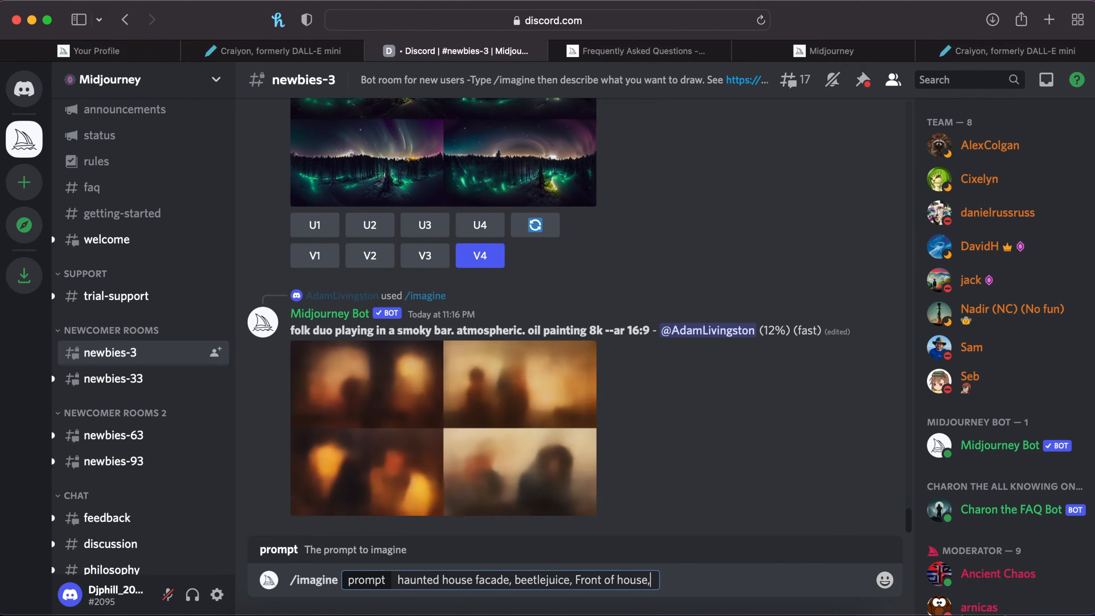
type("cart")
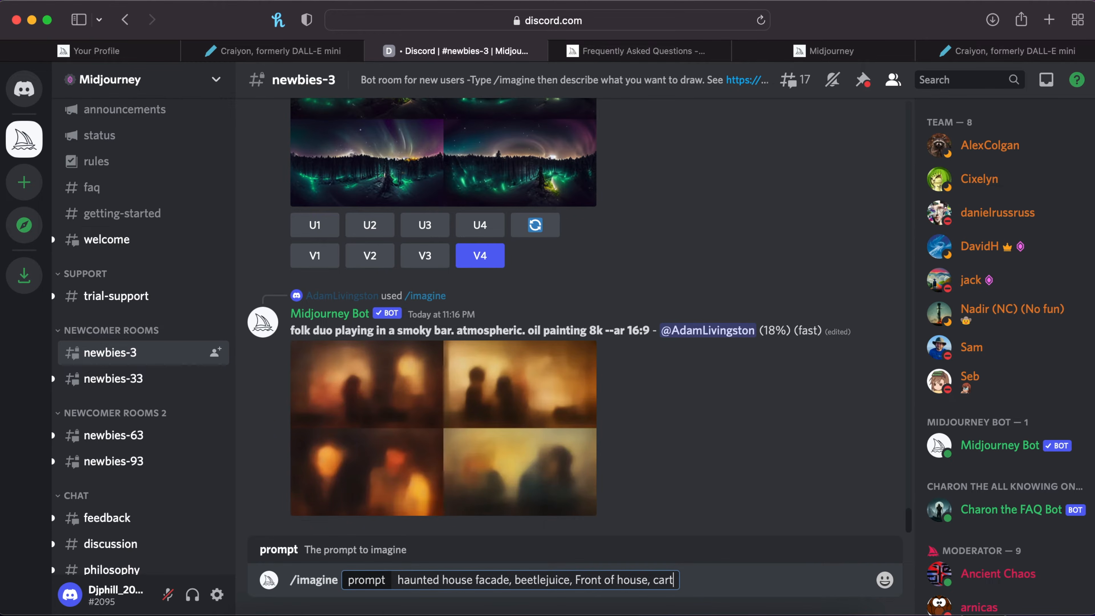
type("oon, 3d render")
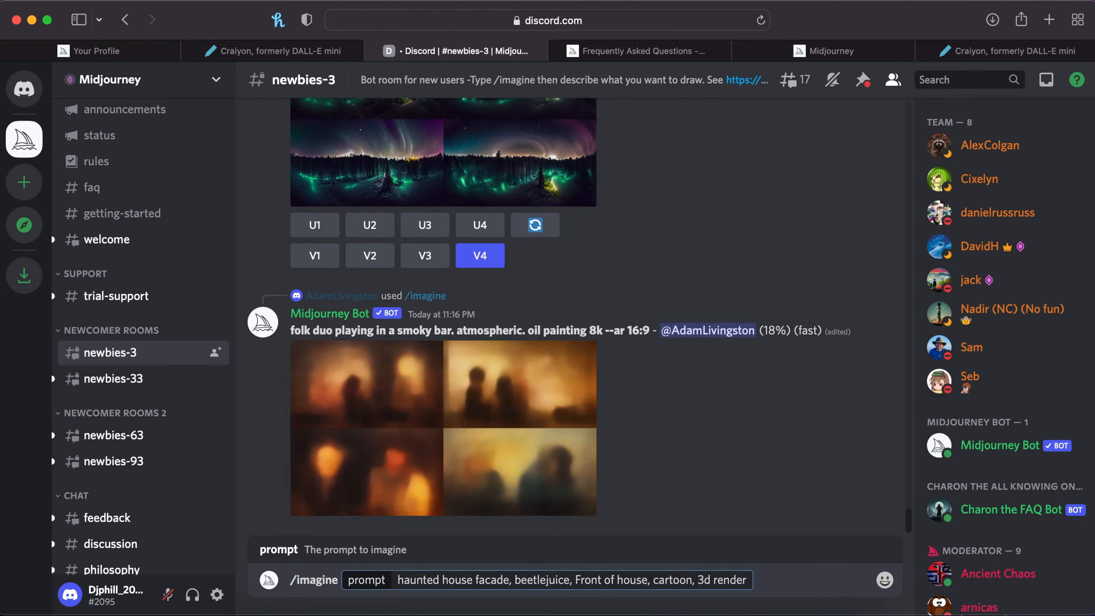
key("Return")
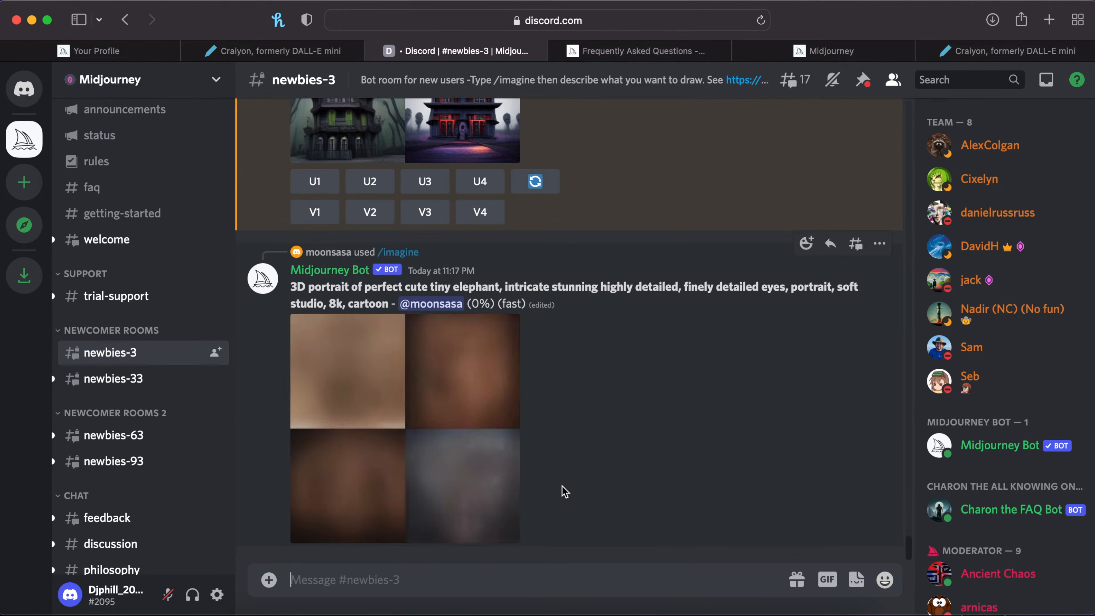
Request variations of the second and third images in the haunted house facade grid
scroll(565, 491, "up", 5)
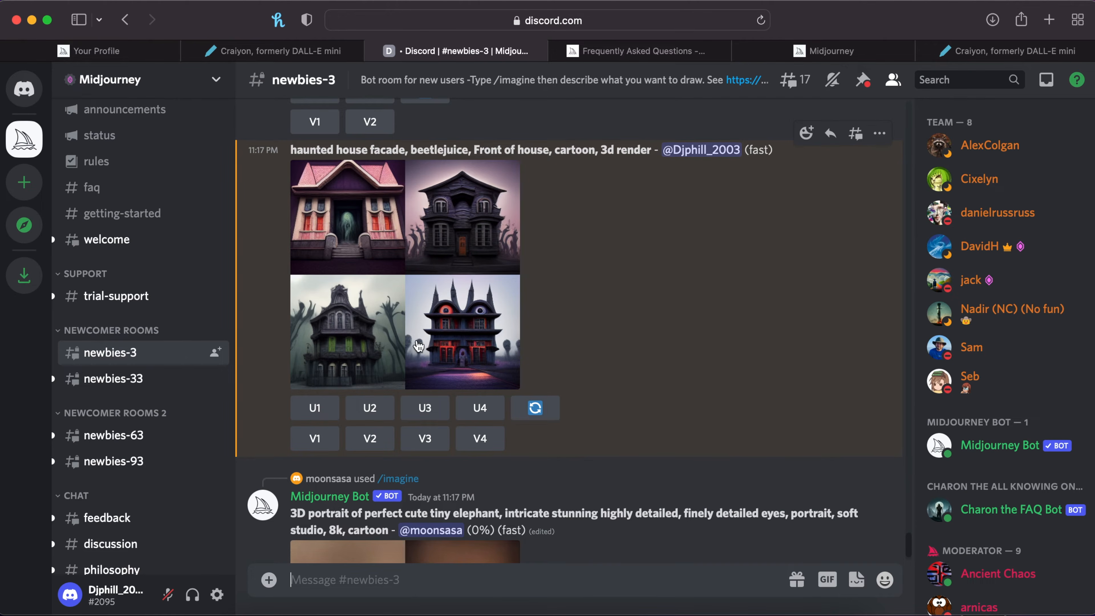
scroll(578, 354, "up", 1)
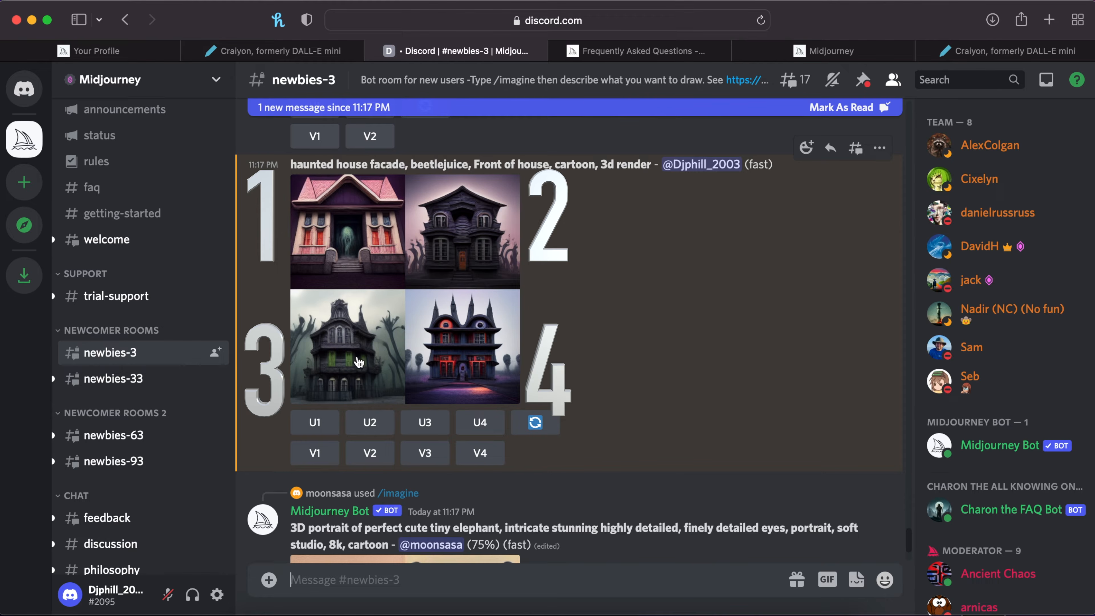
left_click(372, 456)
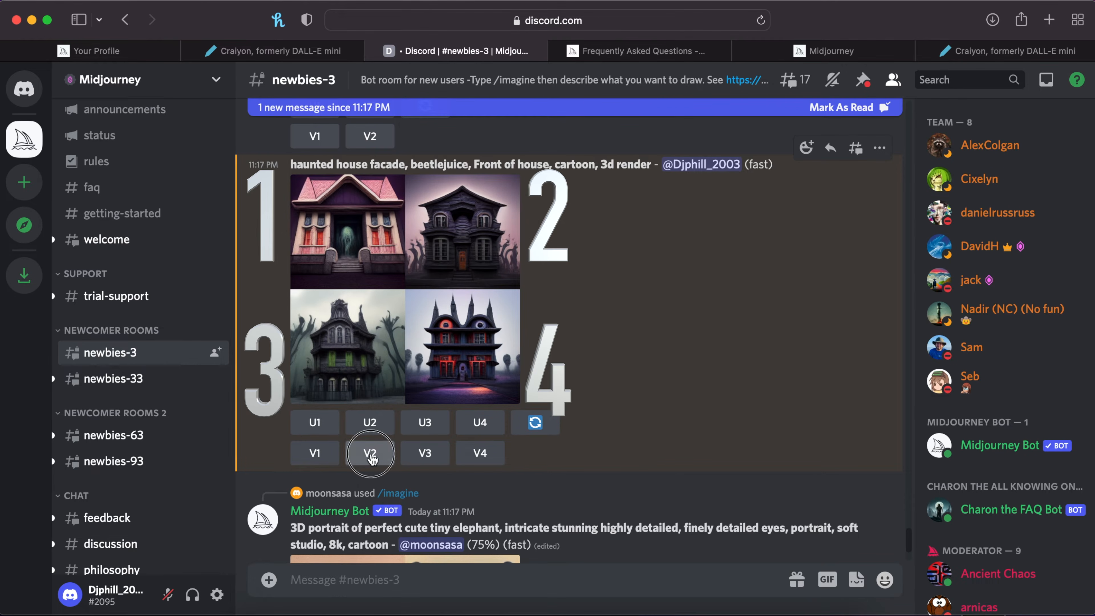
left_click(424, 453)
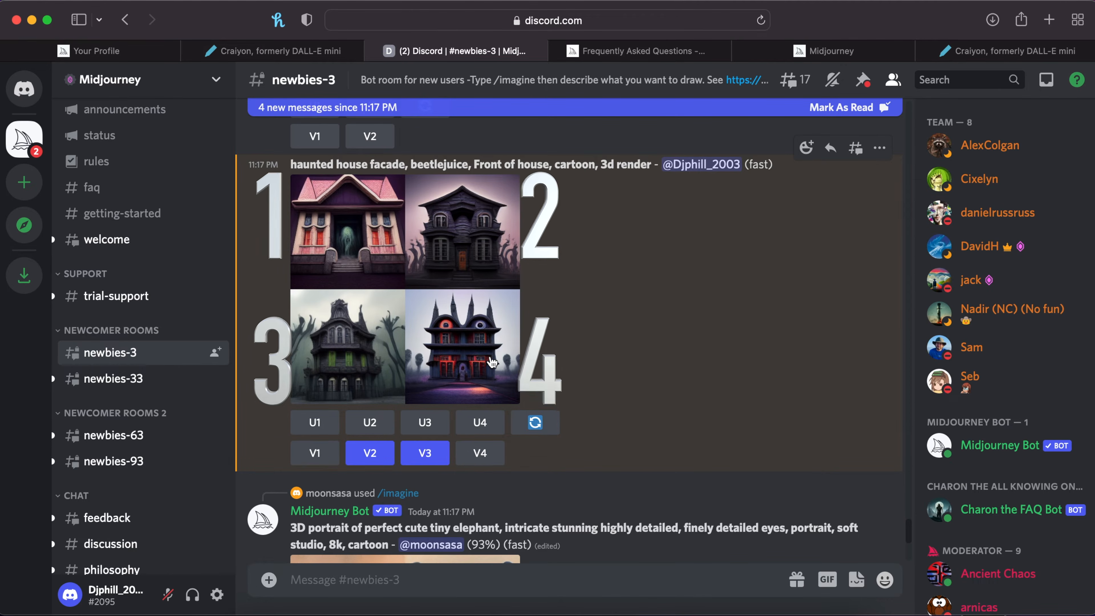
Examine the variation grids generated from the second and third haunted house images
scroll(491, 361, "down", 20)
scroll(492, 362, "down", 5)
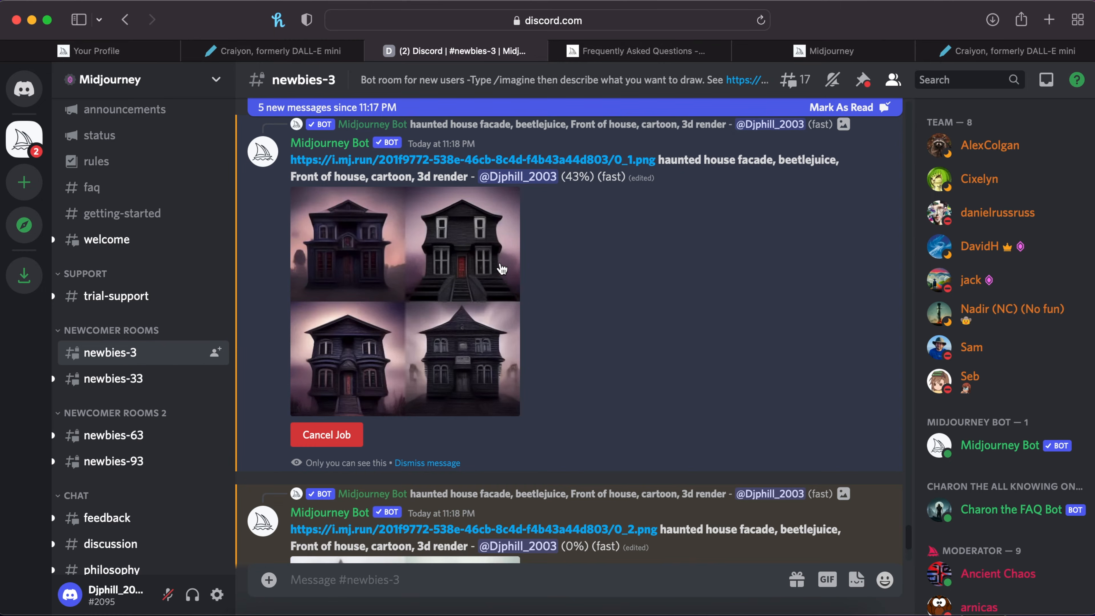
scroll(586, 341, "down", 3)
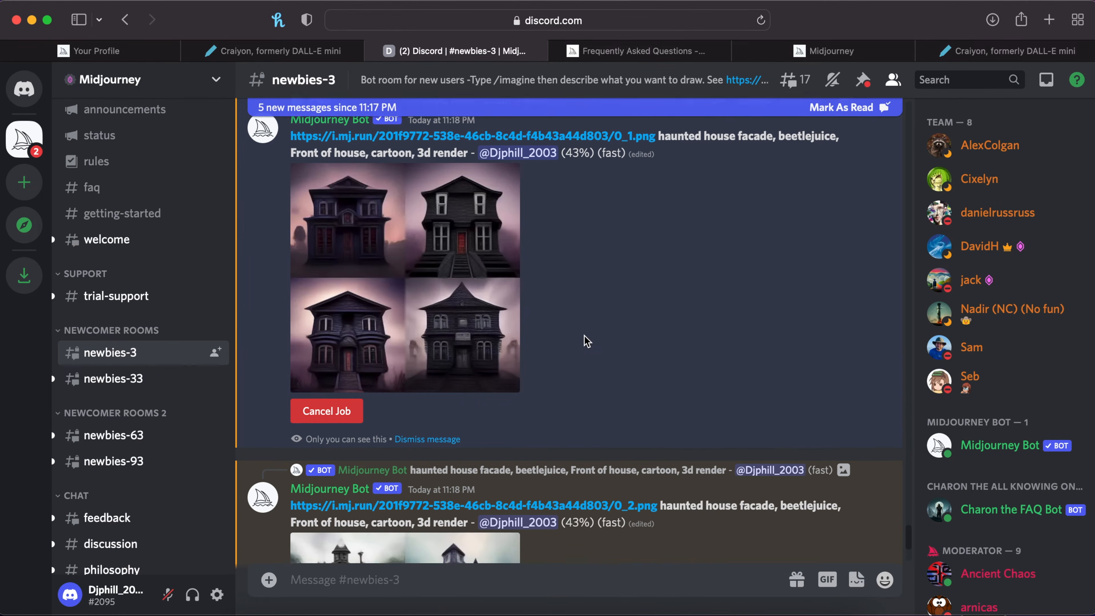
scroll(587, 341, "down", 3)
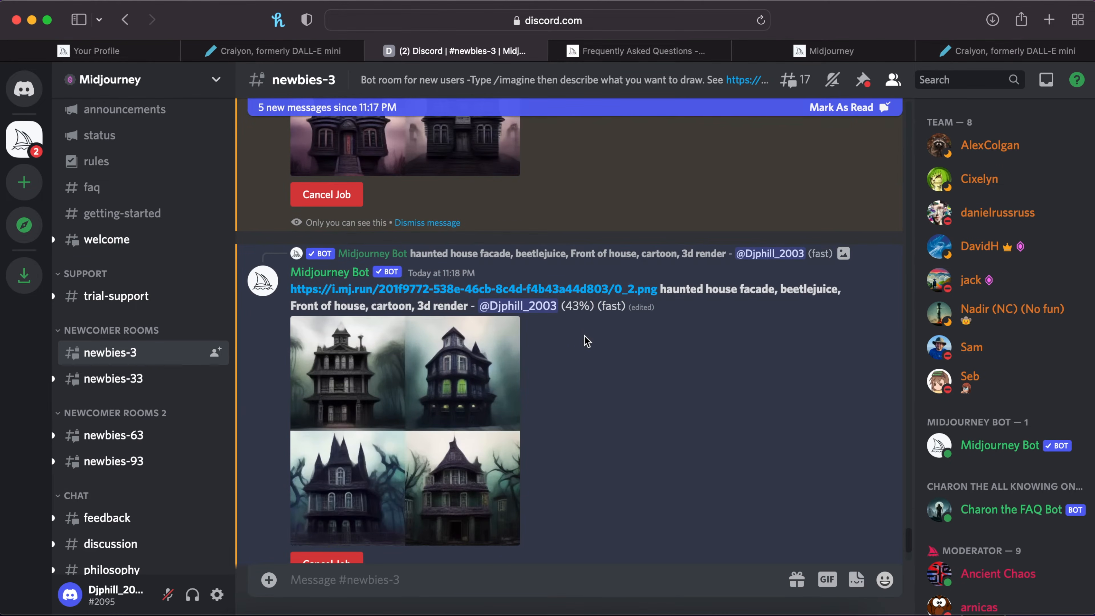
scroll(586, 342, "up", 2)
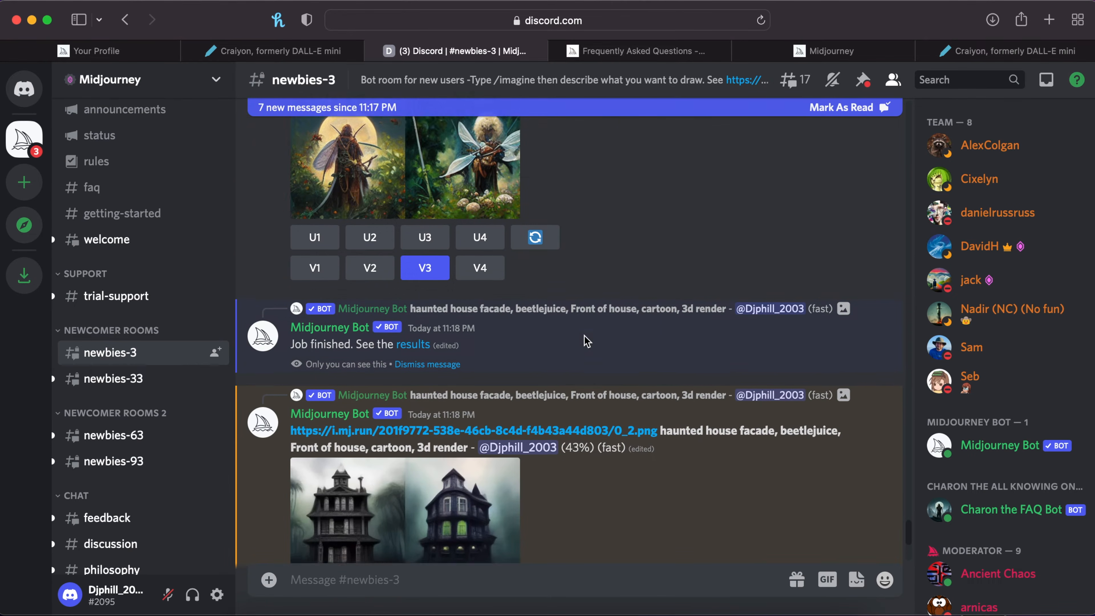
scroll(587, 341, "down", 5)
scroll(586, 342, "down", 15)
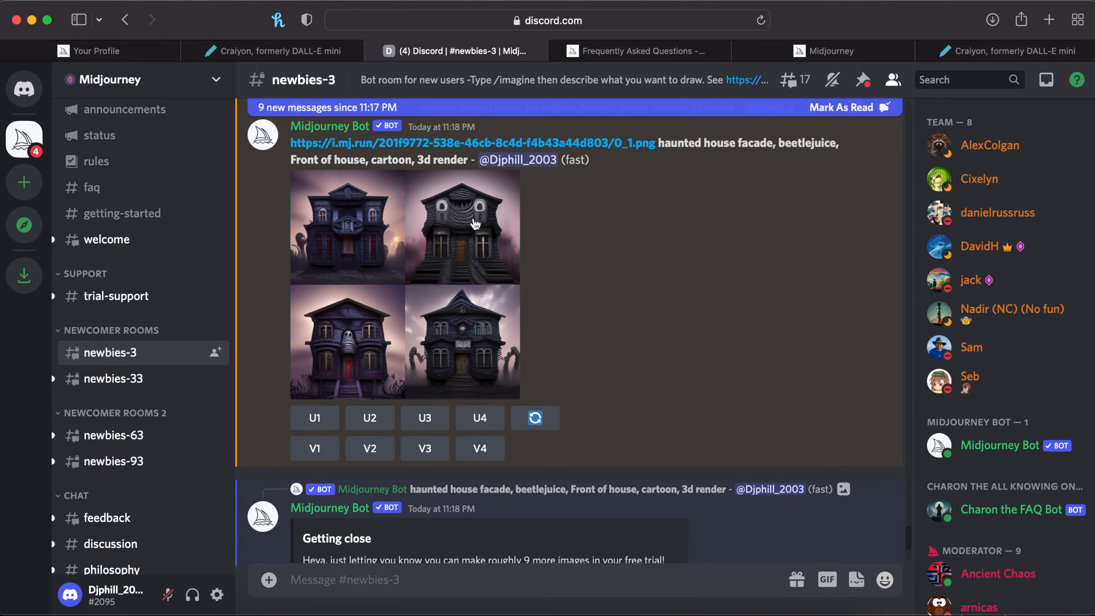
scroll(474, 224, "down", 2)
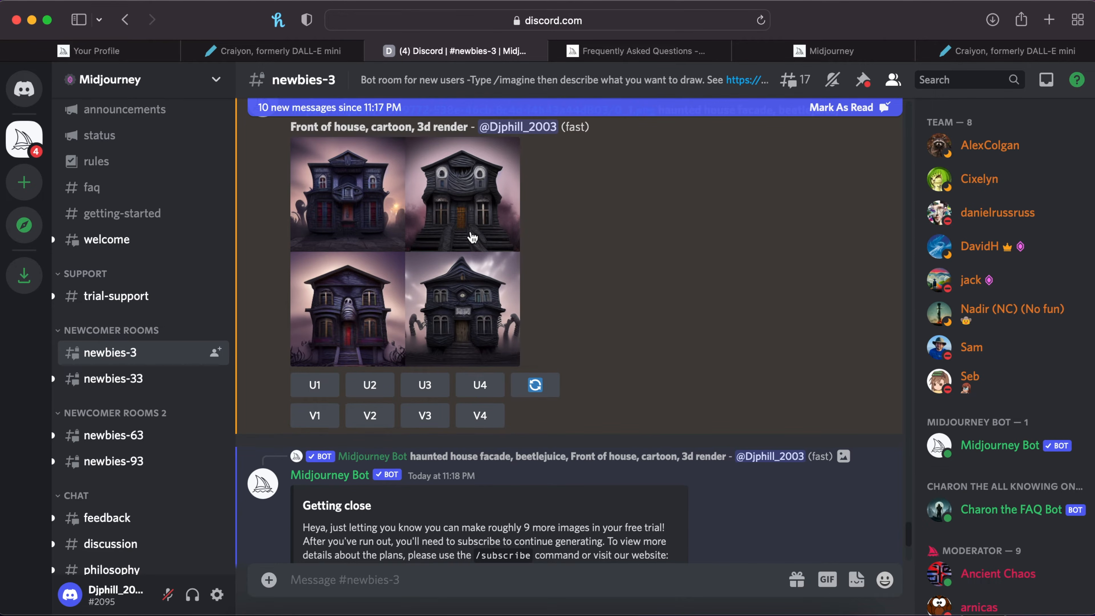
Upscale the third image in the variation grid made from the second haunted house
left_click(474, 388)
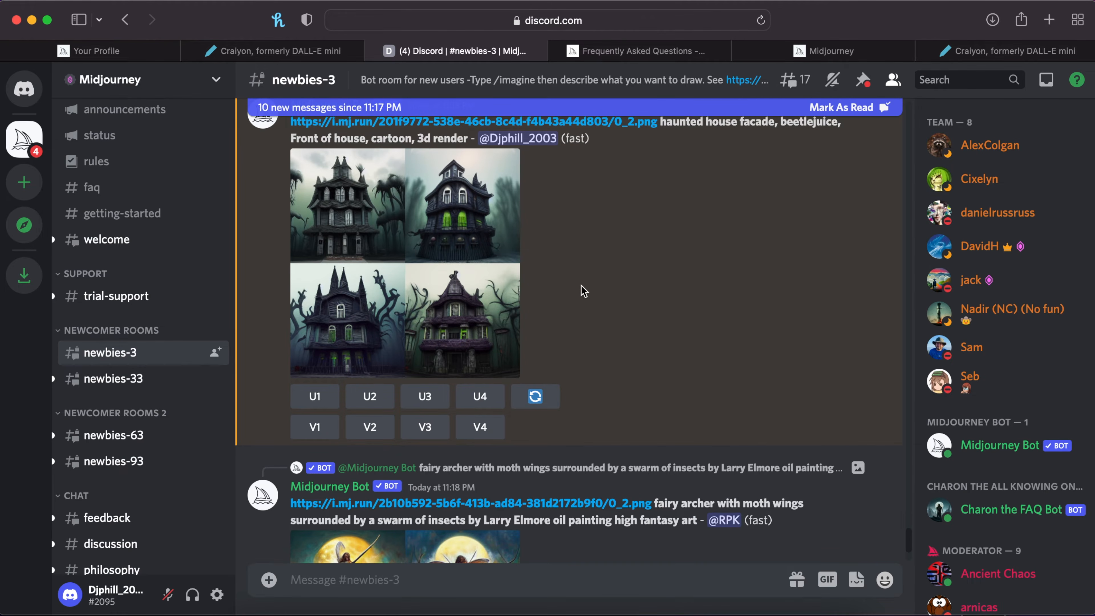
scroll(583, 291, "up", 2)
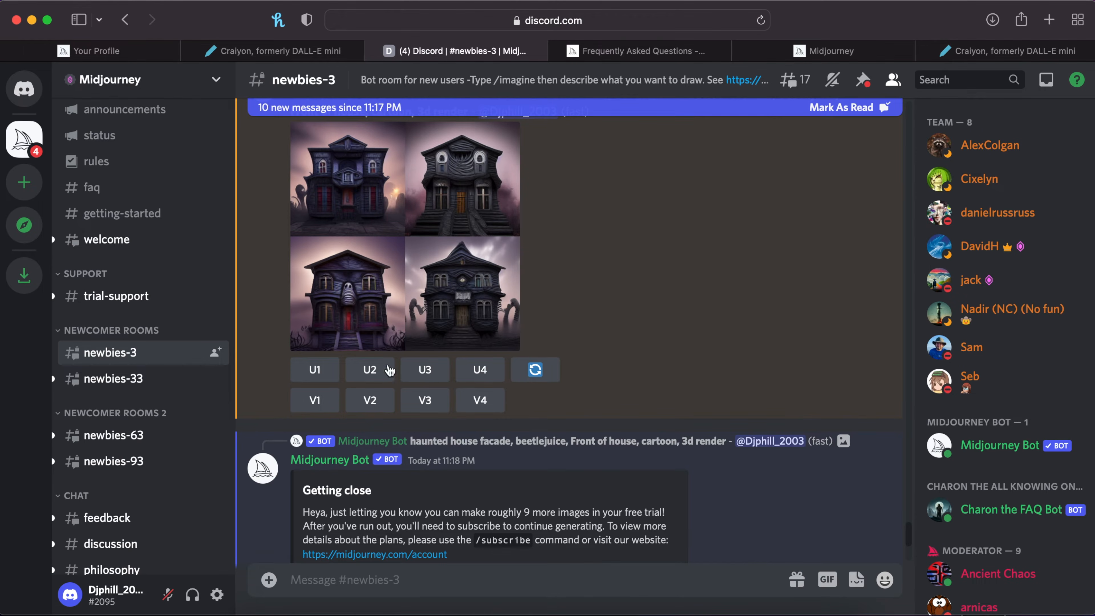
left_click(426, 374)
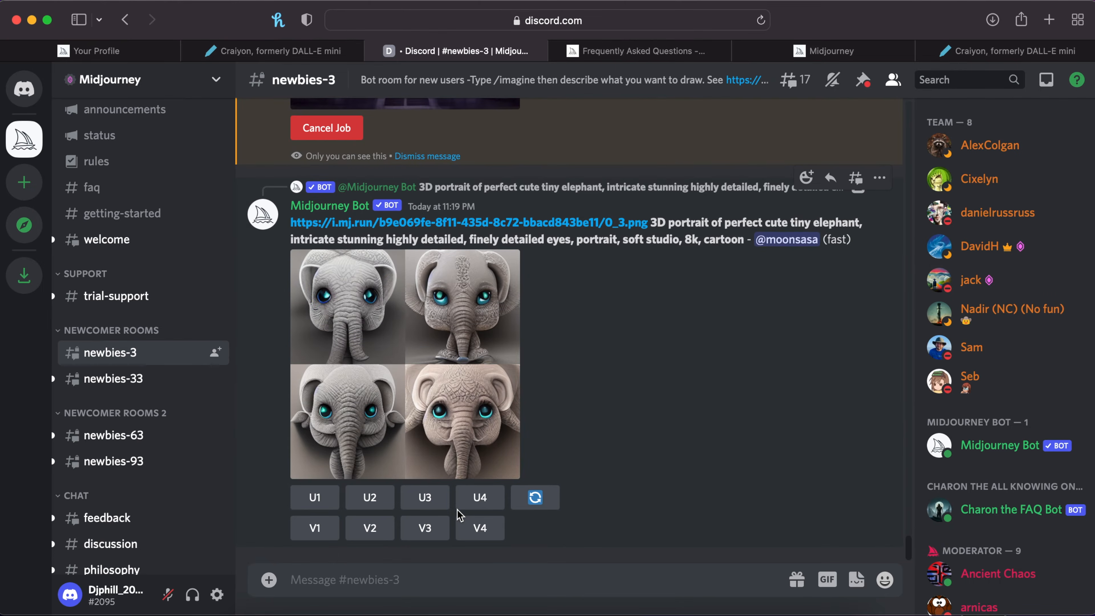
scroll(460, 513, "up", 3)
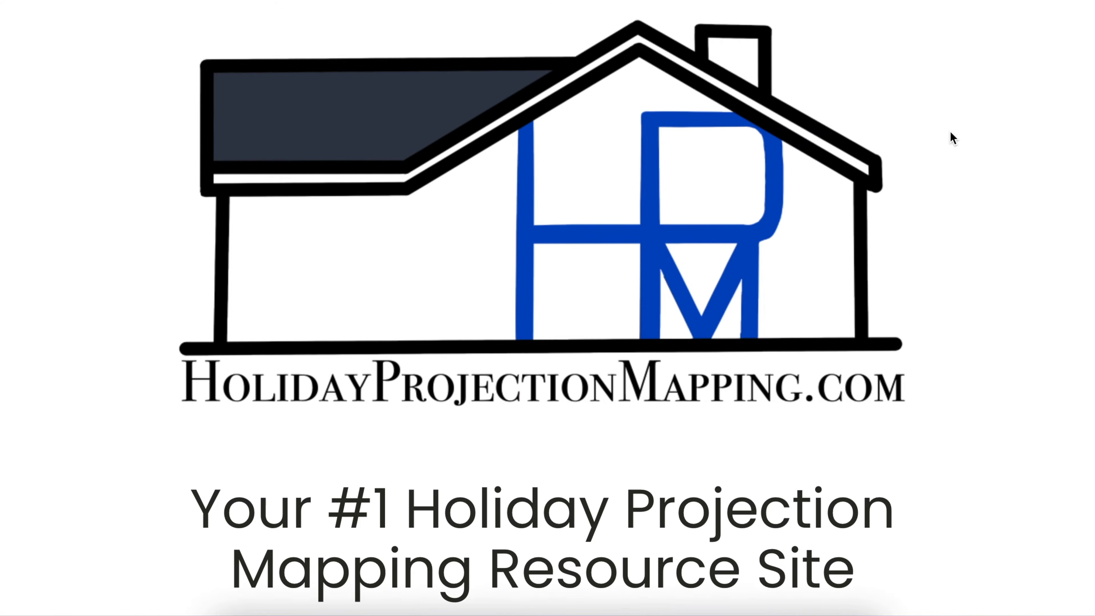
Open the Inspiration page among the resources on HolidayProjectionMapping.com and look through its projection mapping examples
scroll(950, 132, "up", 6)
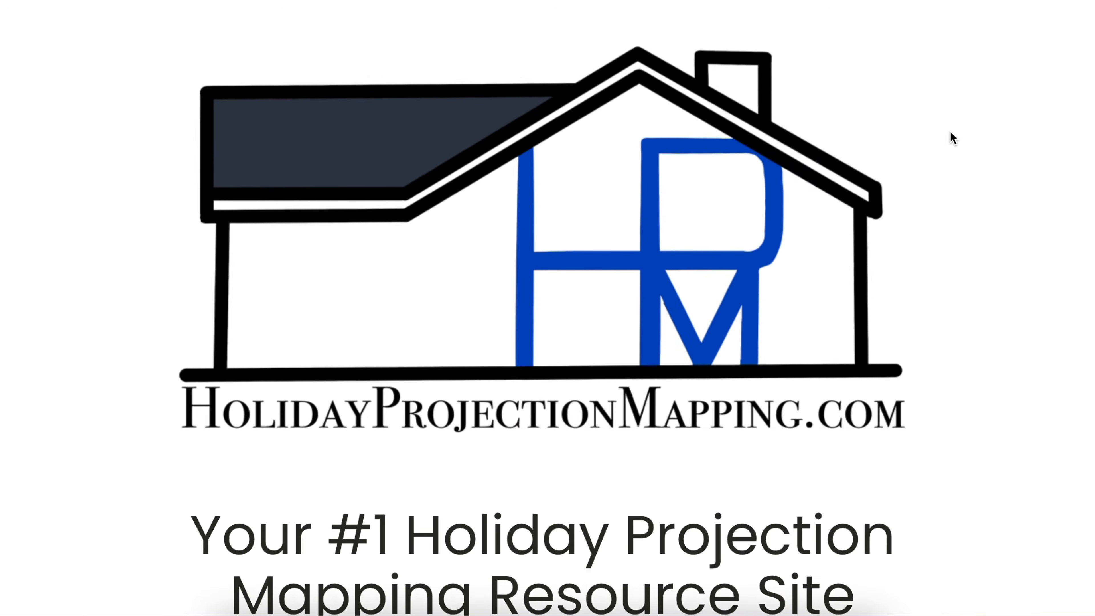
scroll(953, 138, "up", 2)
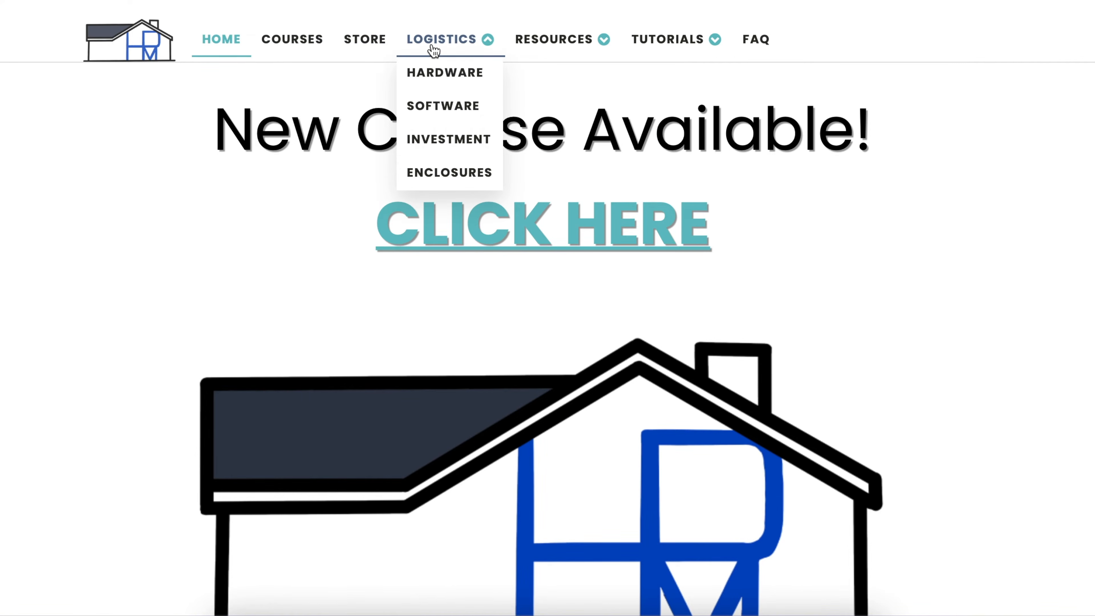
mouse_move(539, 51)
mouse_move(657, 56)
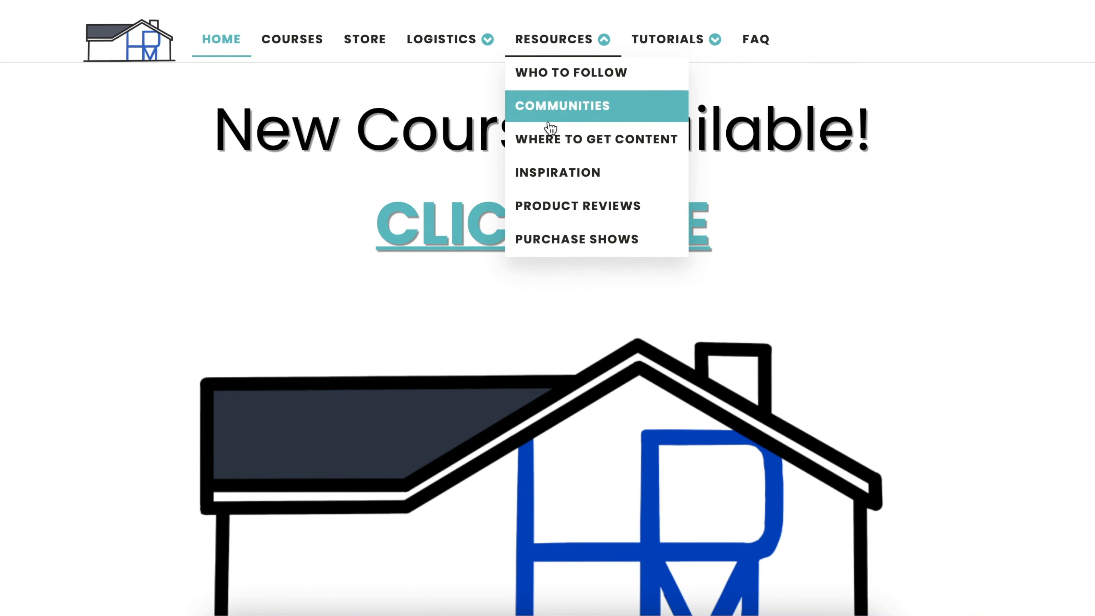
left_click(553, 173)
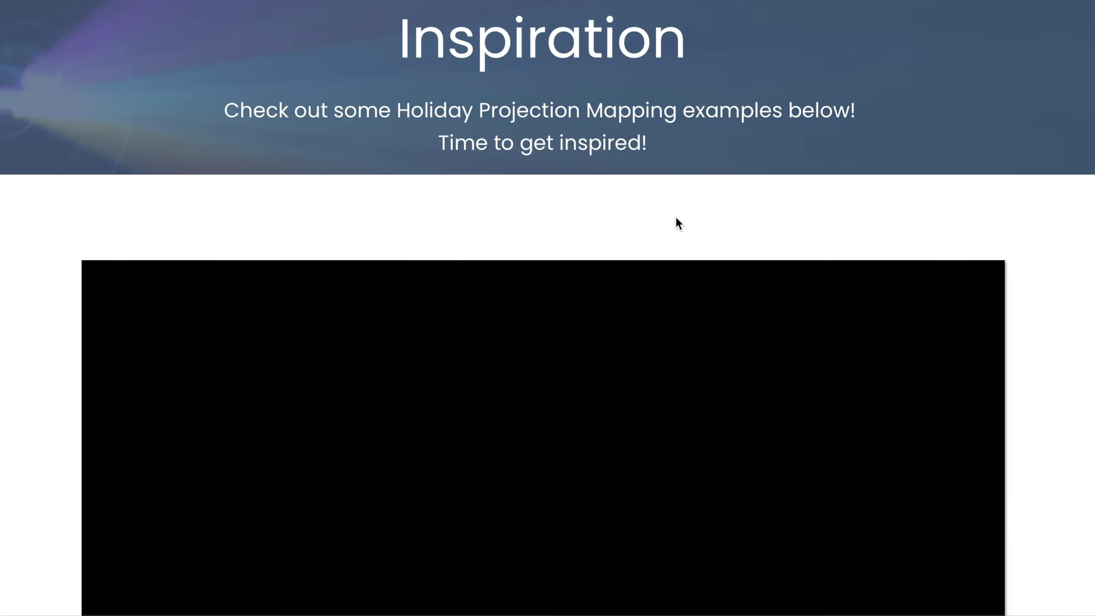
scroll(677, 217, "down", 7)
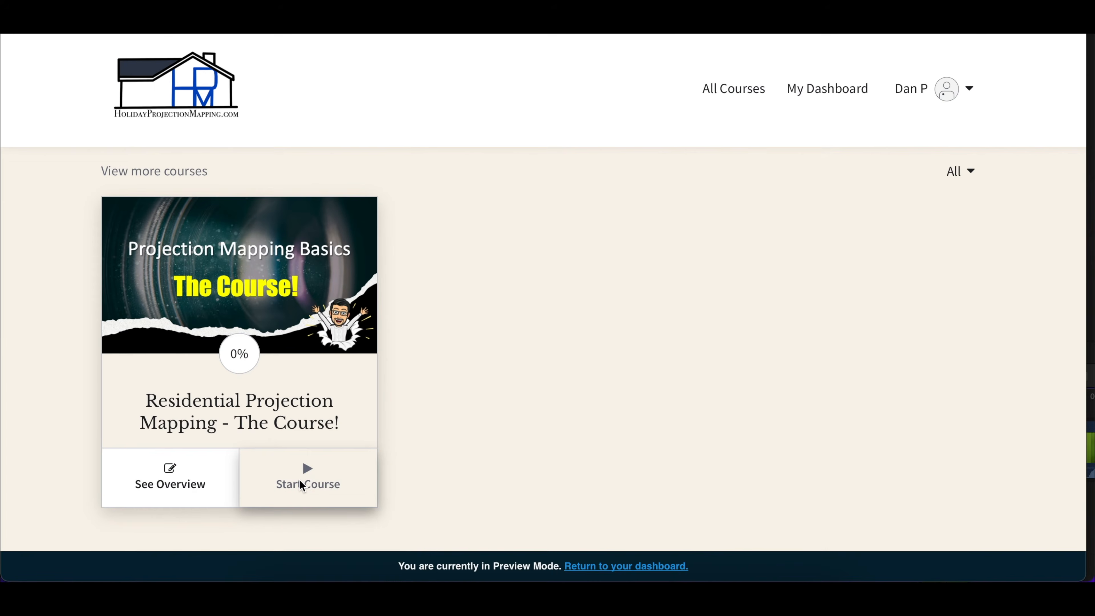
Start the "Residential Projection Mapping - The Course!" course and look over its lesson list
left_click(300, 480)
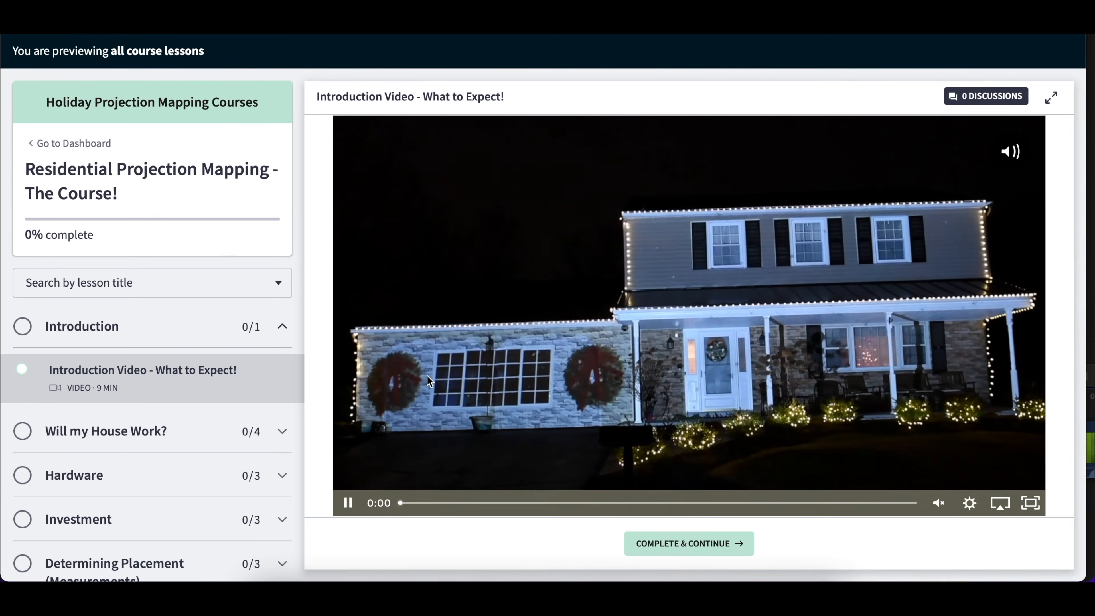
scroll(283, 389, "down", 3)
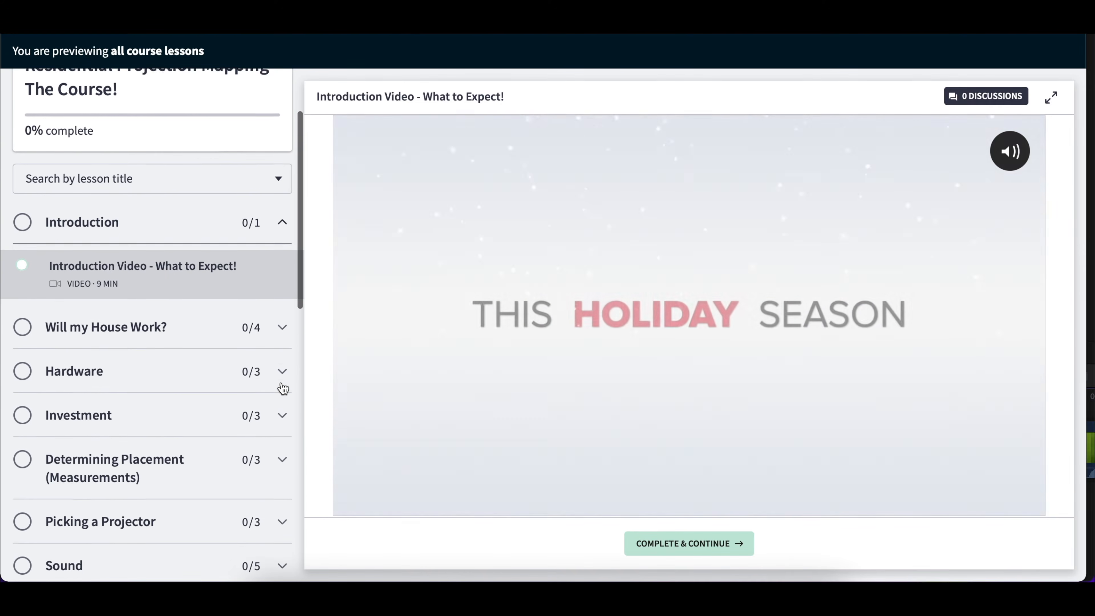
Open the Mask PNG Files lesson in the course's Demo / Practice Files section
scroll(283, 389, "down", 5)
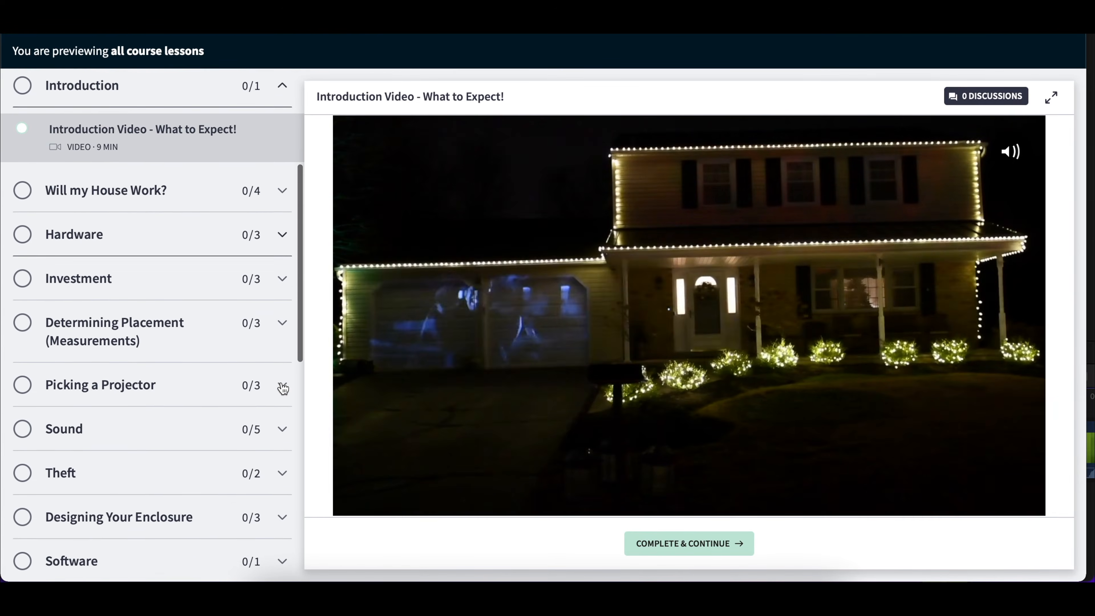
scroll(283, 388, "down", 3)
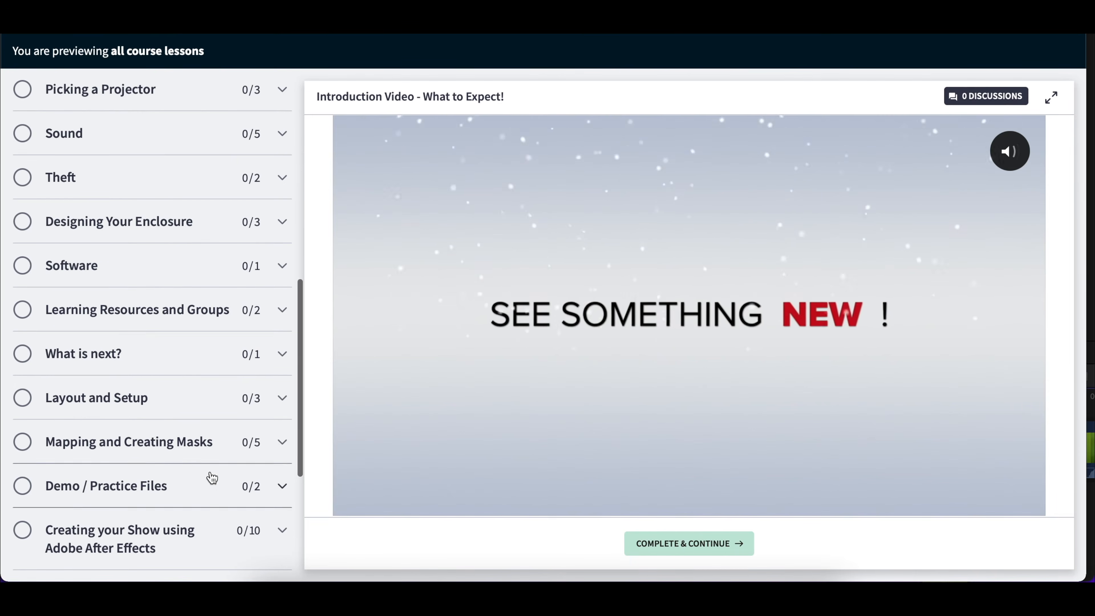
left_click(205, 491)
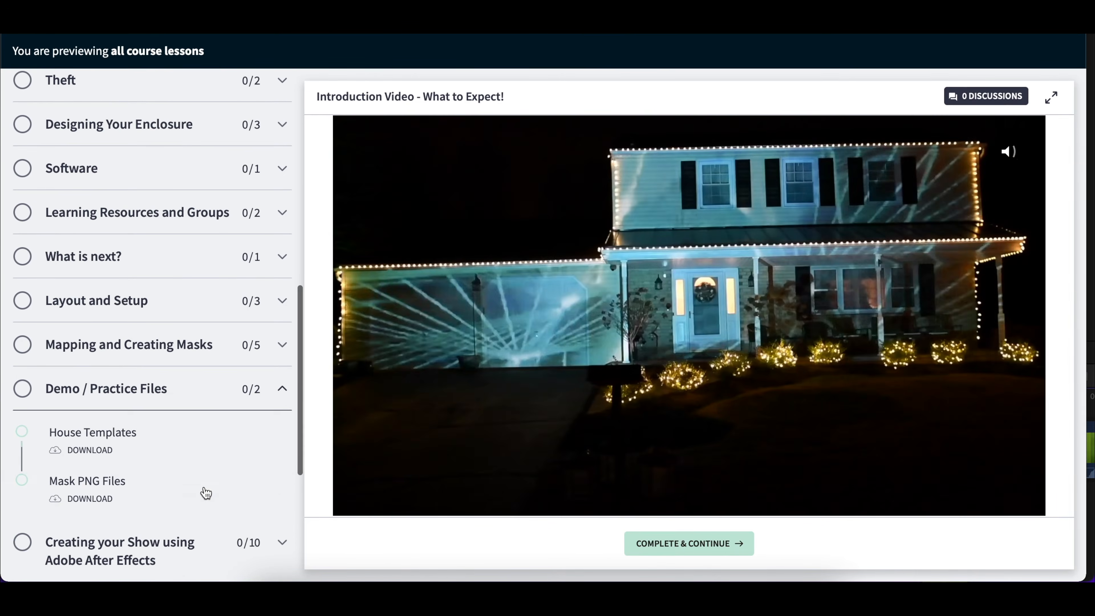
left_click(115, 499)
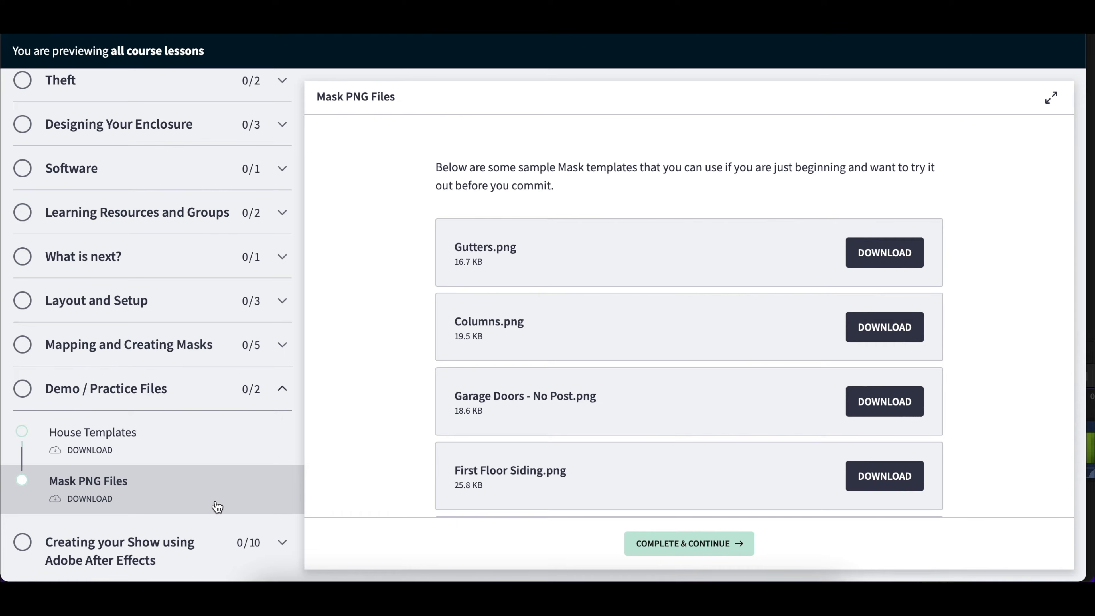
Open the "Mapping your House (demonstrated with Keynote)" lesson under Mapping and Creating Masks and preview its video
left_click(187, 332)
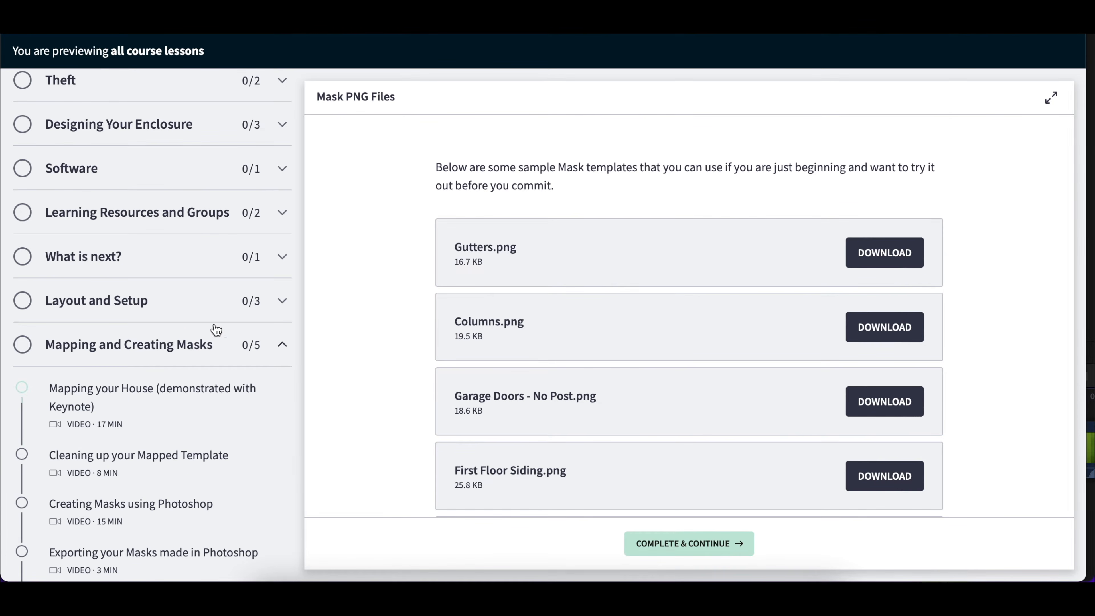
left_click(201, 396)
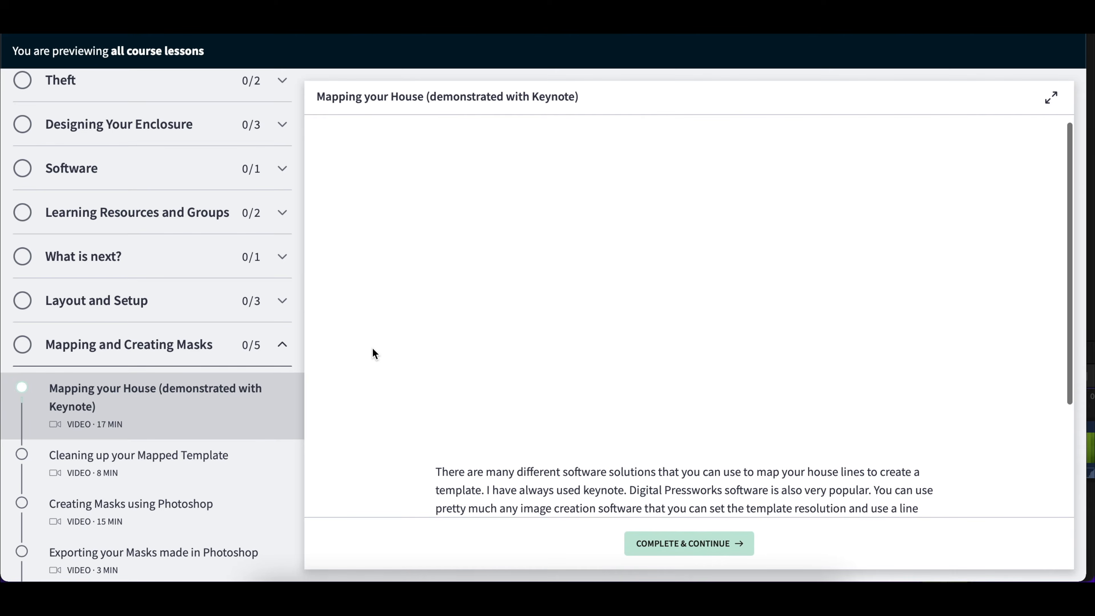
left_click(513, 346)
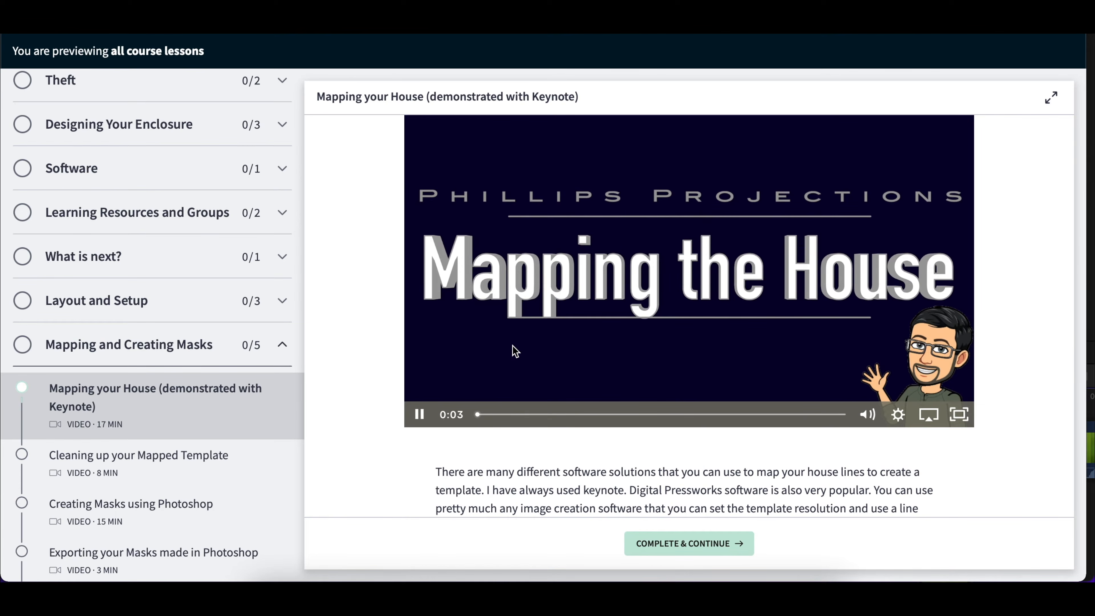
left_click(477, 379)
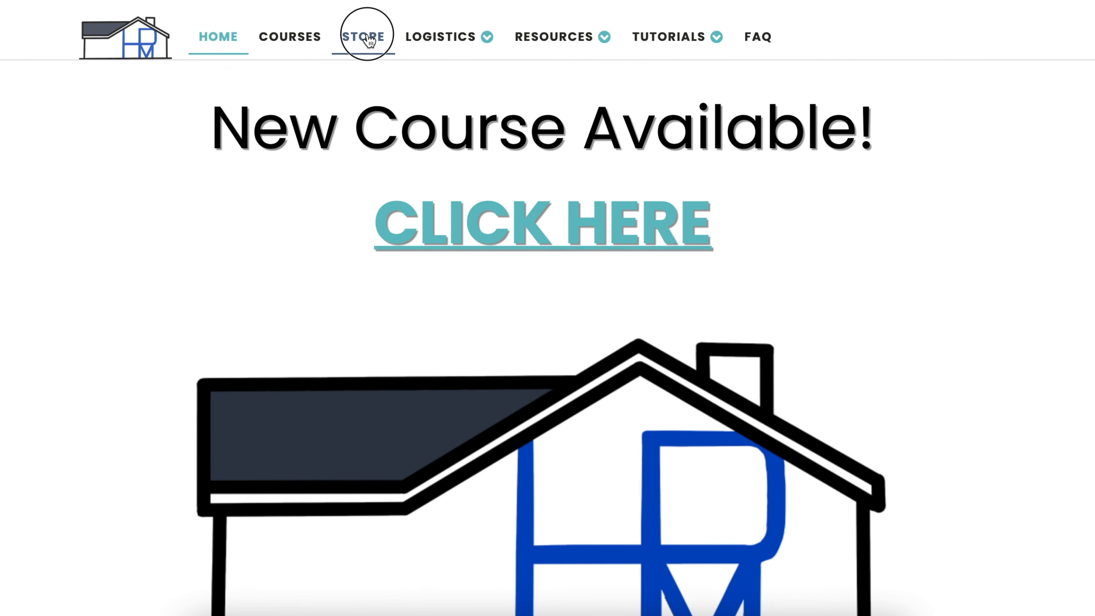
Go to the site's store and open the Digital Gingerbread House Icing Pack listing in the PhillipsProjections Etsy shop
left_click(367, 37)
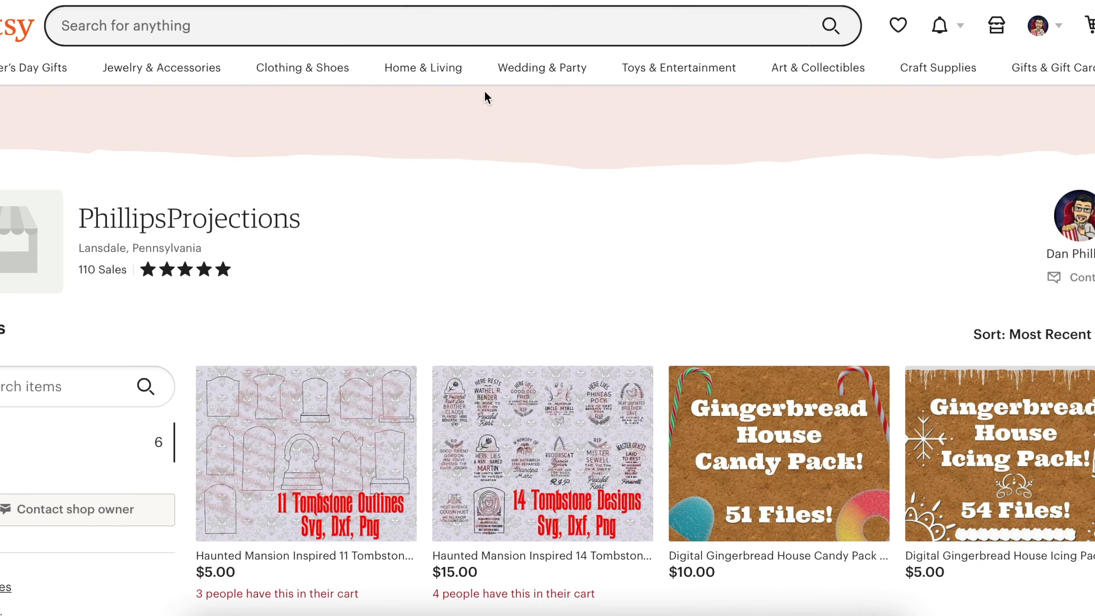
scroll(690, 286, "down", 5)
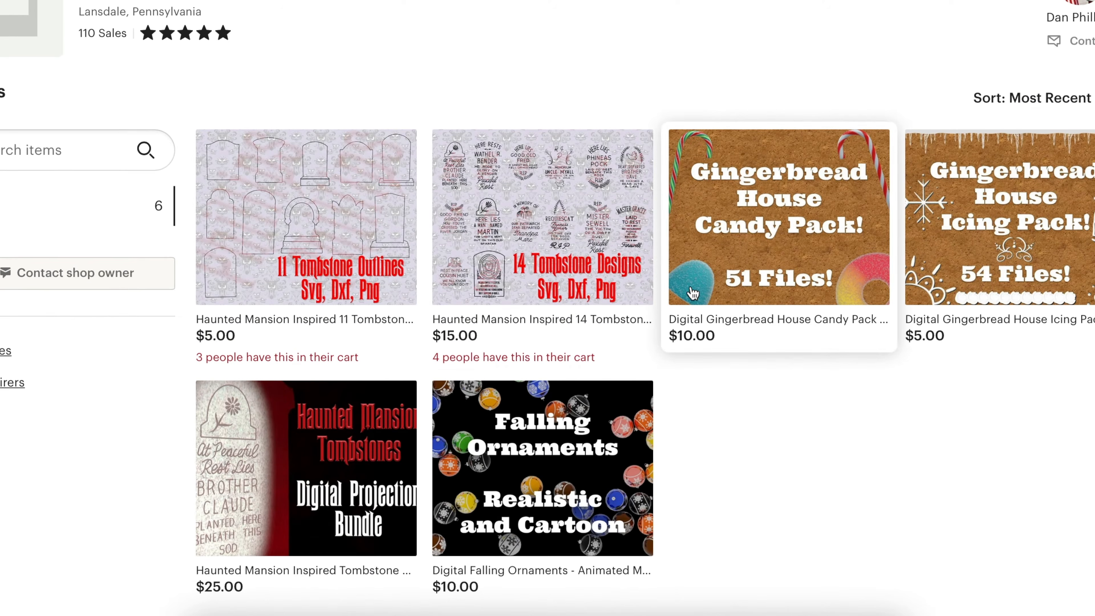
left_click(984, 214)
Look through the sample images of the Digital Gingerbread House Icing Pack, including the snow ledges and embellishments
left_click(7, 147)
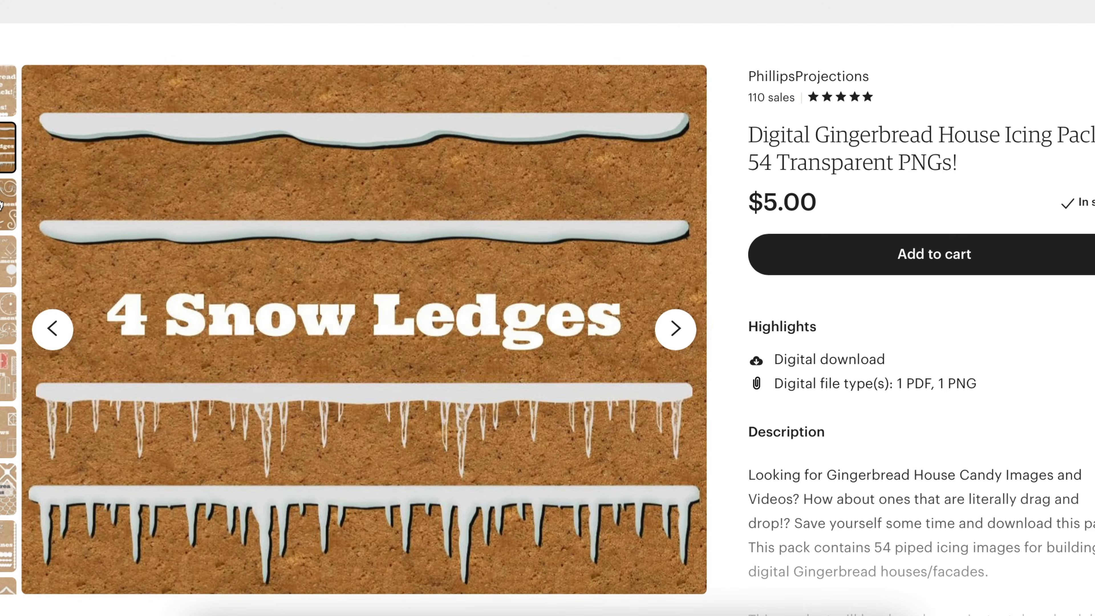
left_click(2, 204)
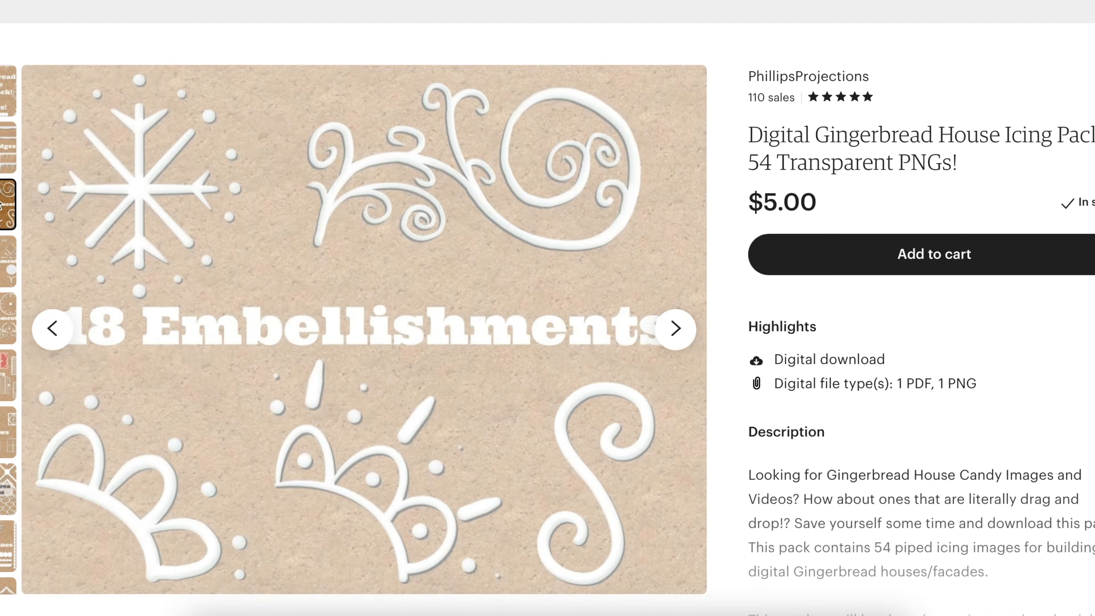
left_click(6, 259)
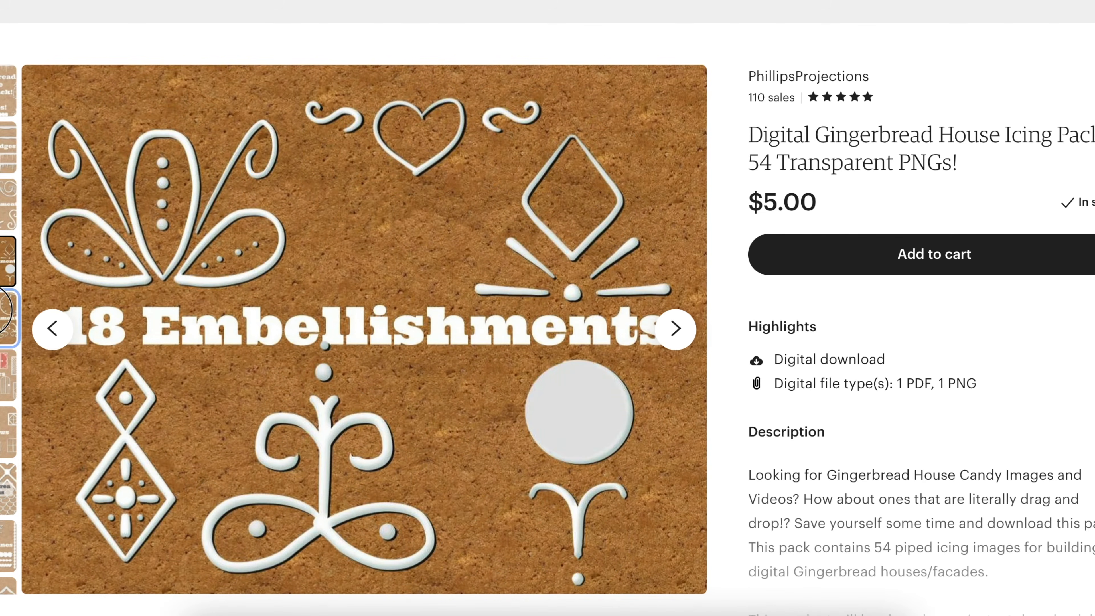
left_click(4, 310)
left_click(4, 375)
left_click(4, 490)
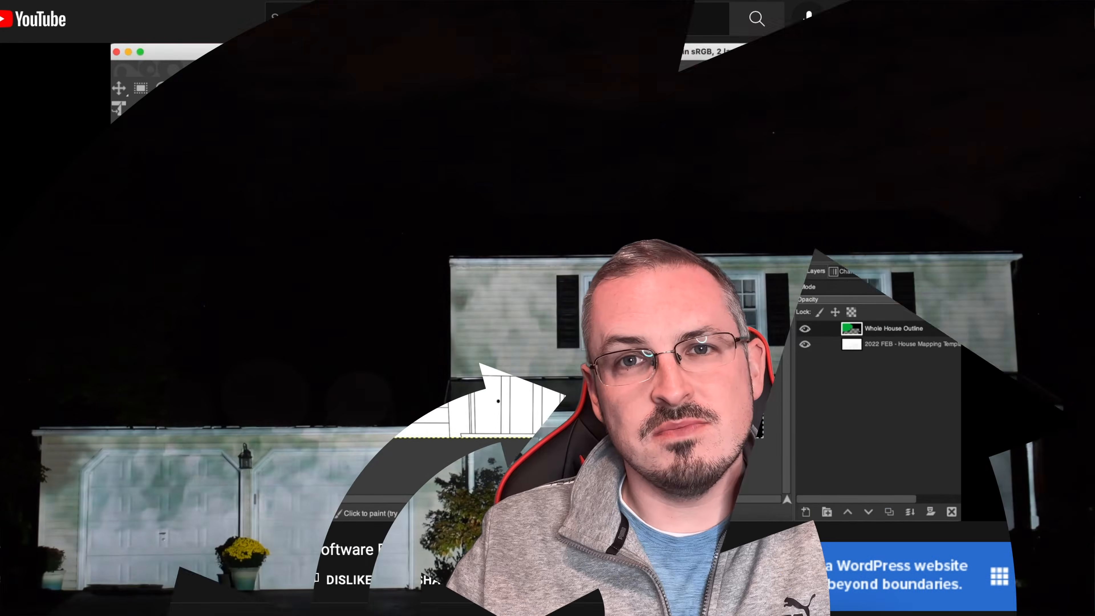
Like the GIMP projection mapping masks video, subscribe to Phillips' Projections and set its notifications to All
scroll(708, 564, "down", 4)
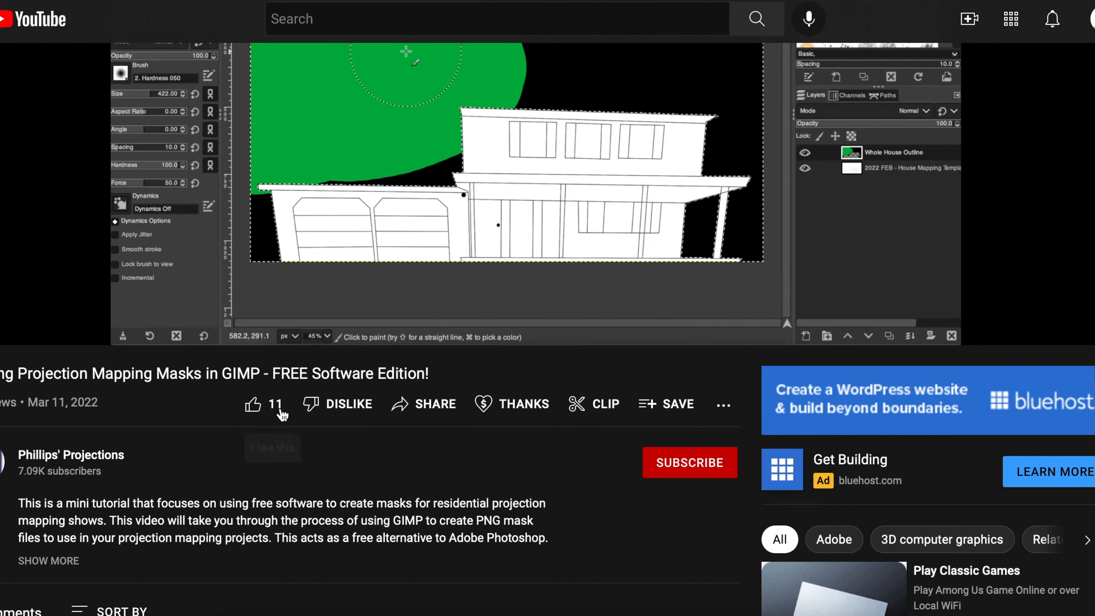
left_click(257, 408)
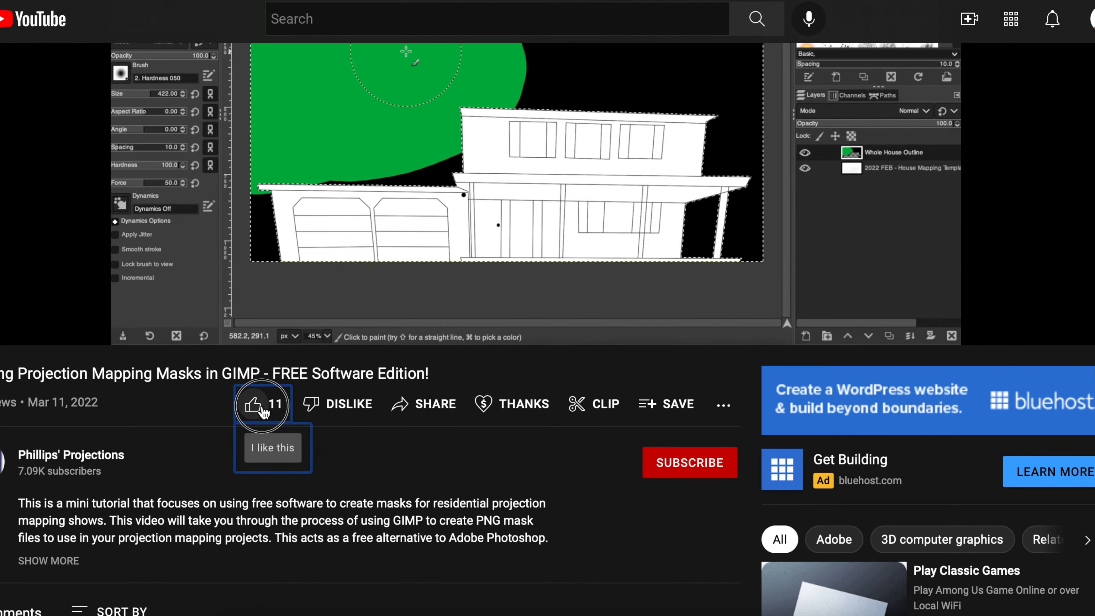
left_click(665, 466)
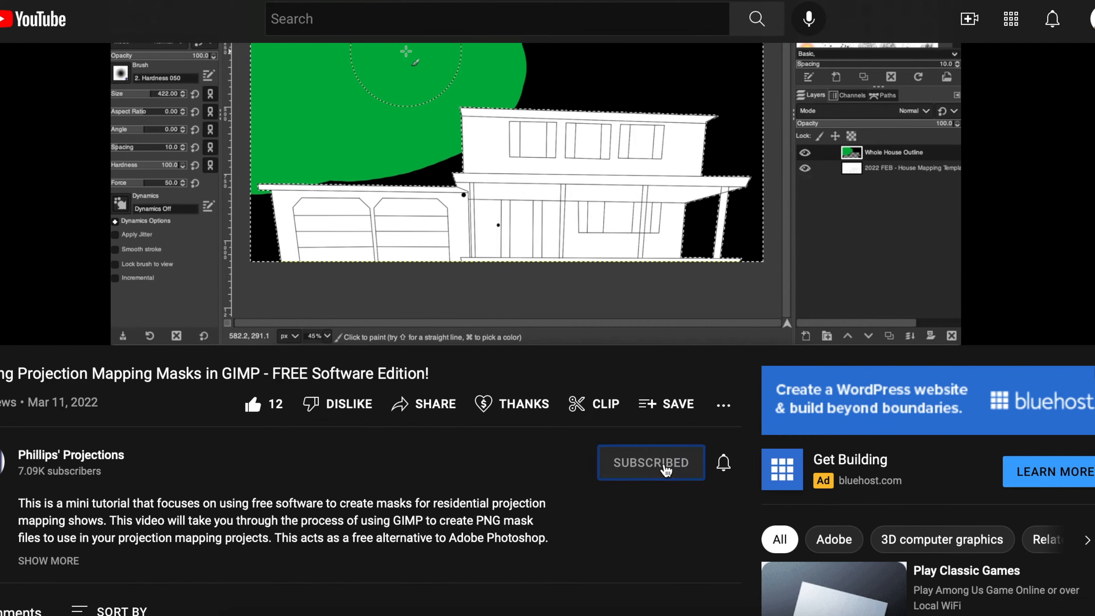
left_click(725, 466)
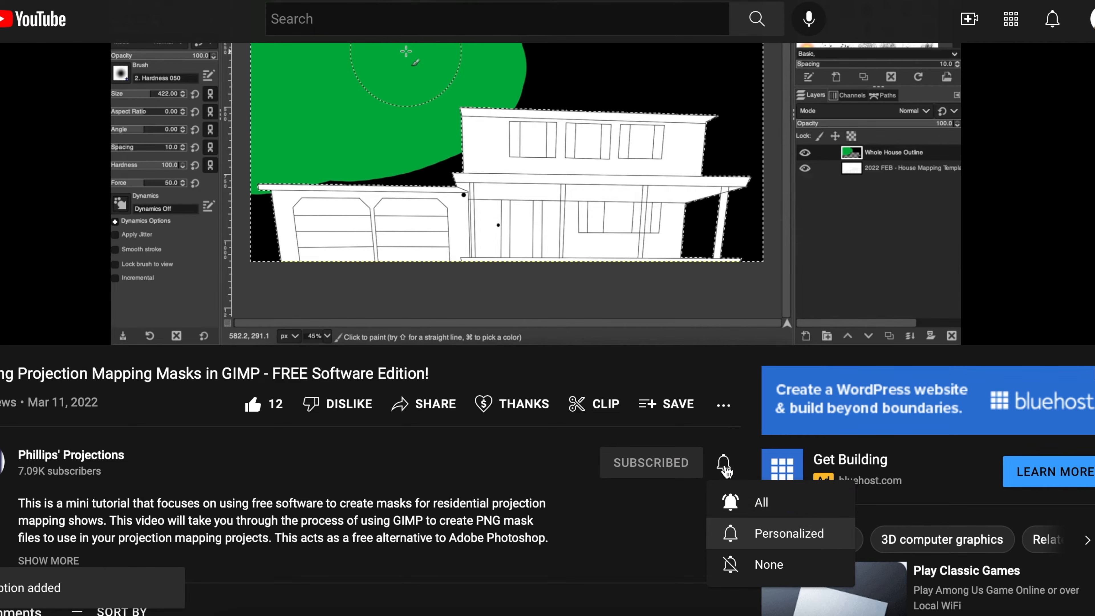
left_click(754, 508)
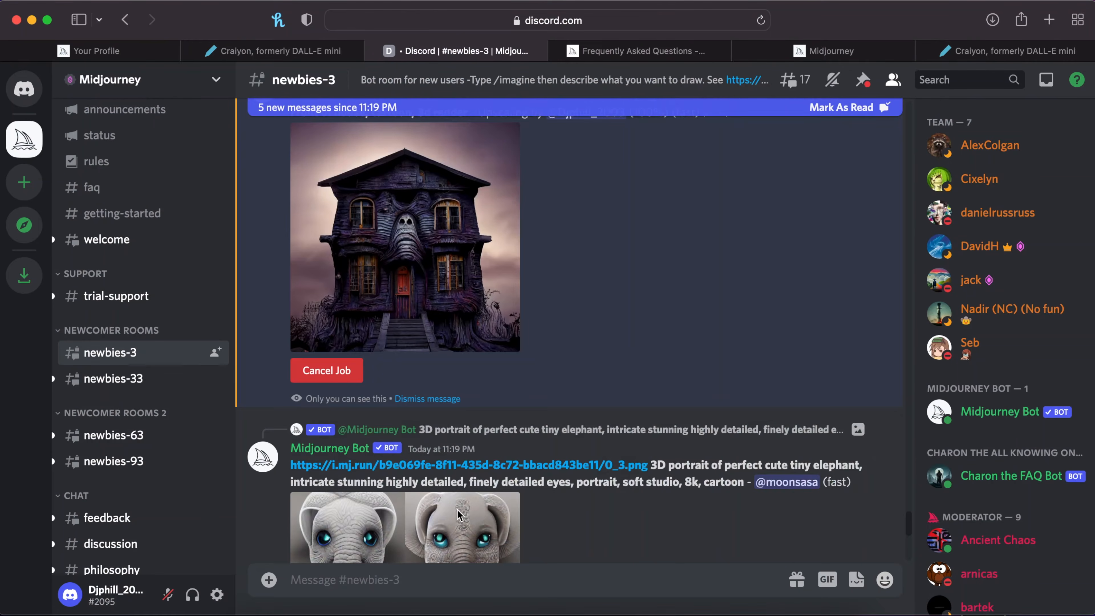
Switch from the Discord newbies-3 channel to the profile page on midjourney.com and browse the gallery of generated images
scroll(460, 516, "up", 3)
scroll(459, 516, "up", 2)
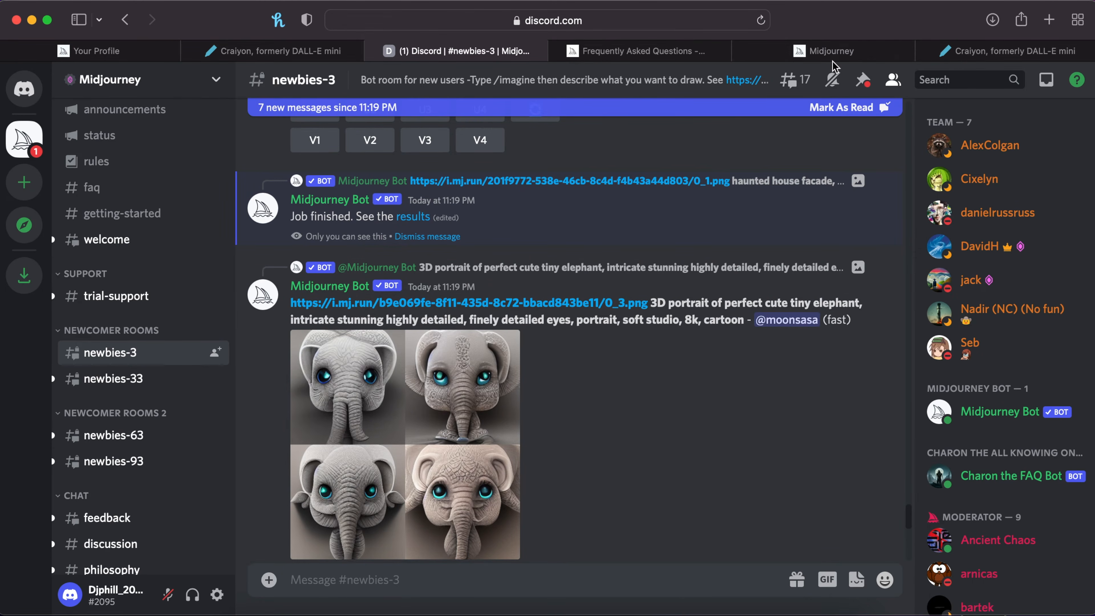
left_click(822, 51)
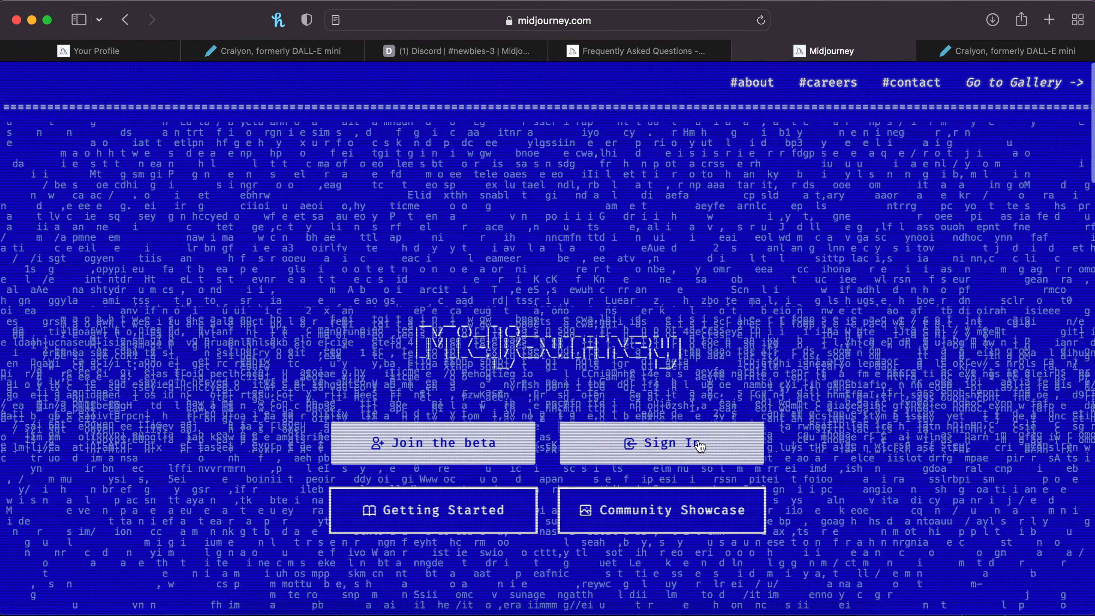
left_click(137, 57)
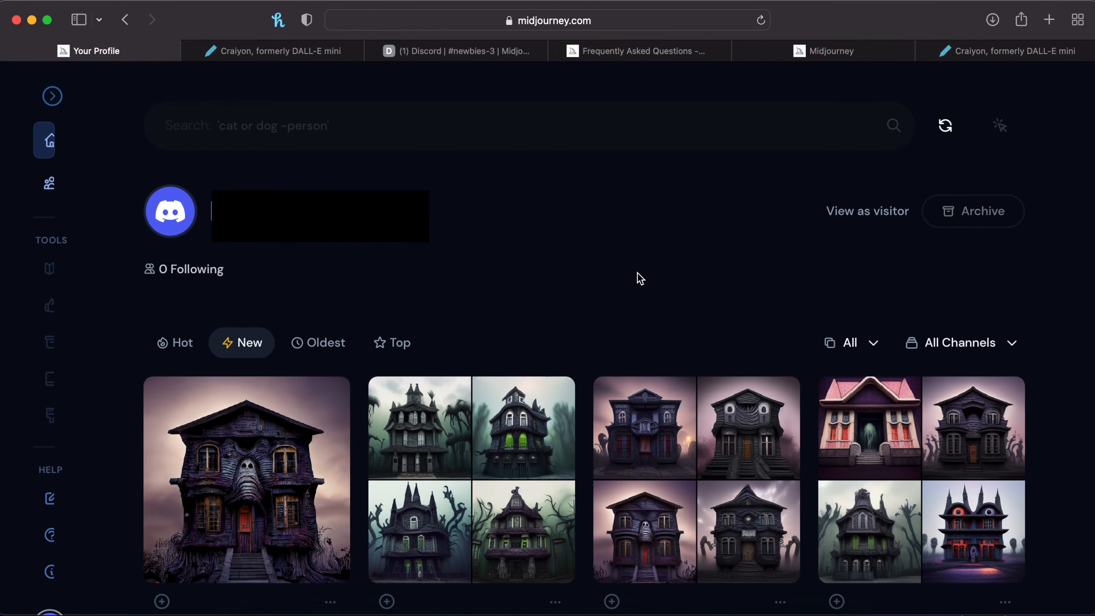
scroll(641, 296, "down", 10)
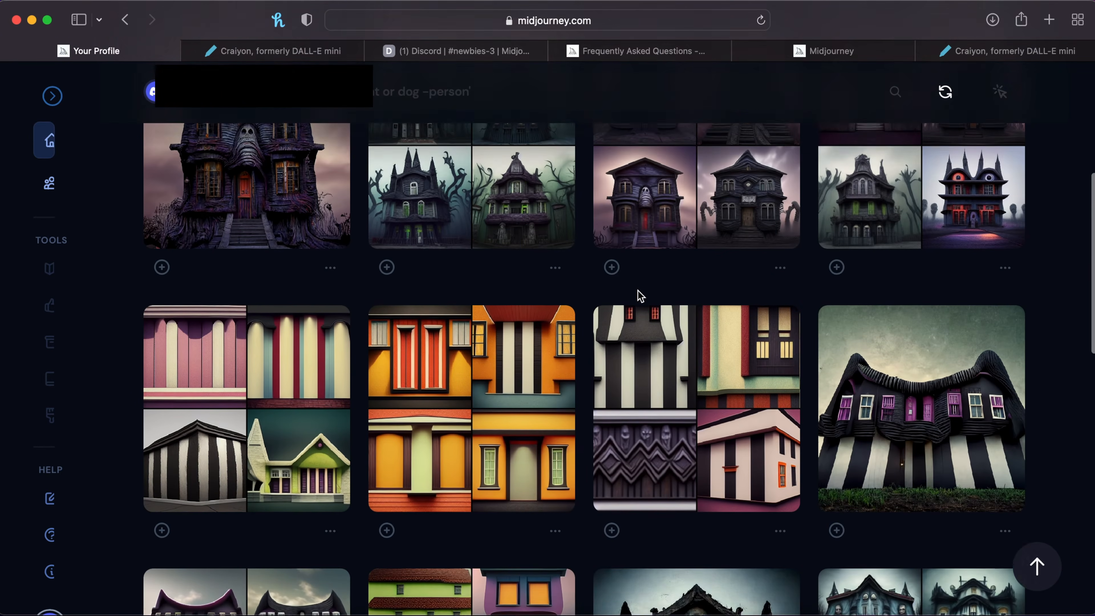
scroll(641, 297, "down", 8)
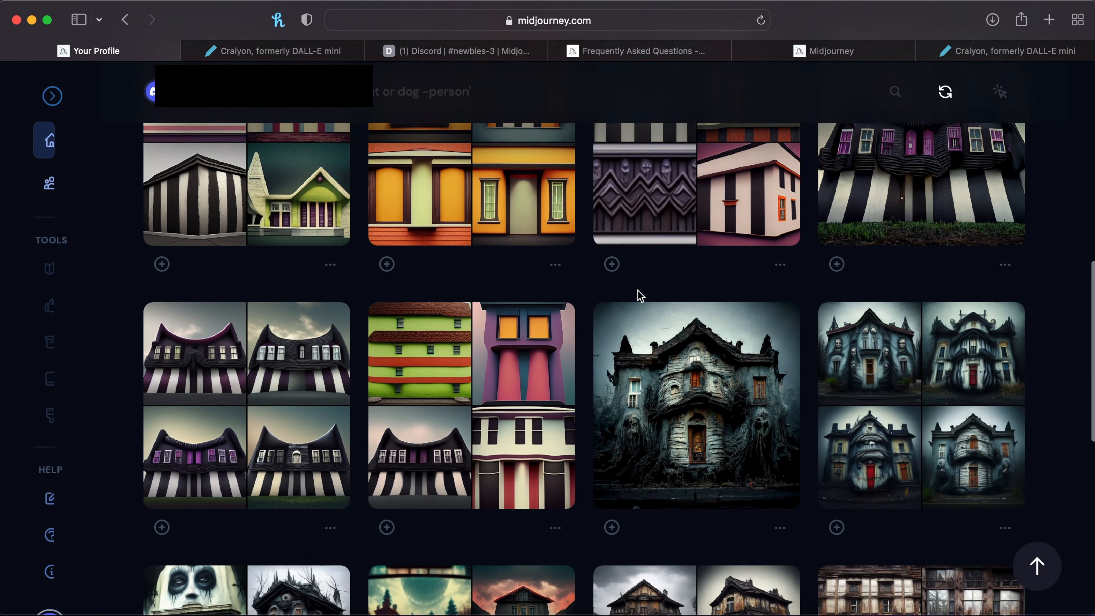
scroll(641, 296, "down", 2)
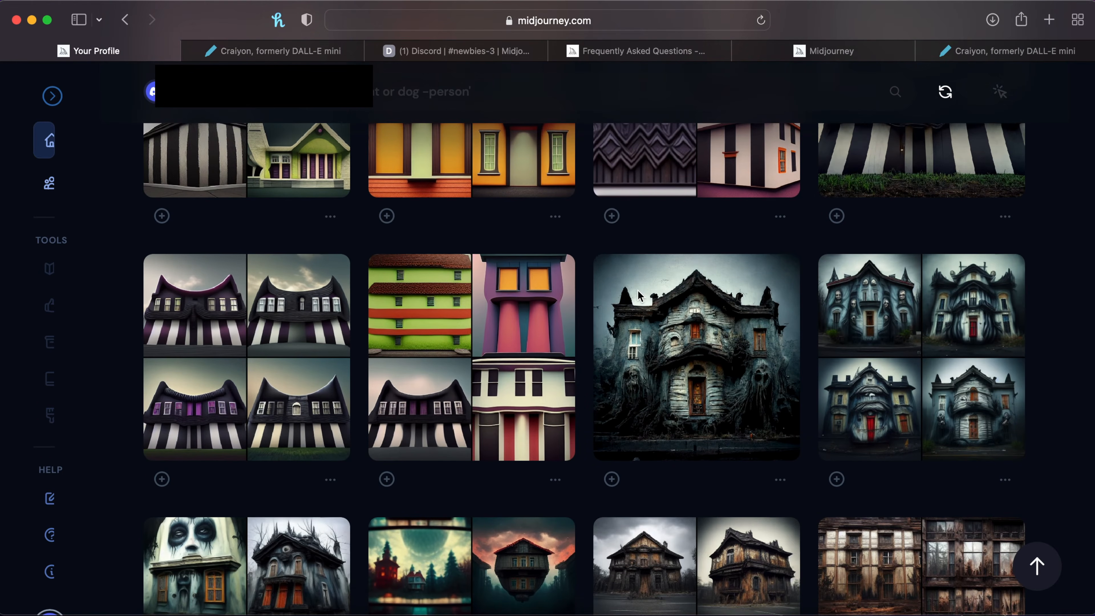
scroll(640, 296, "up", 4)
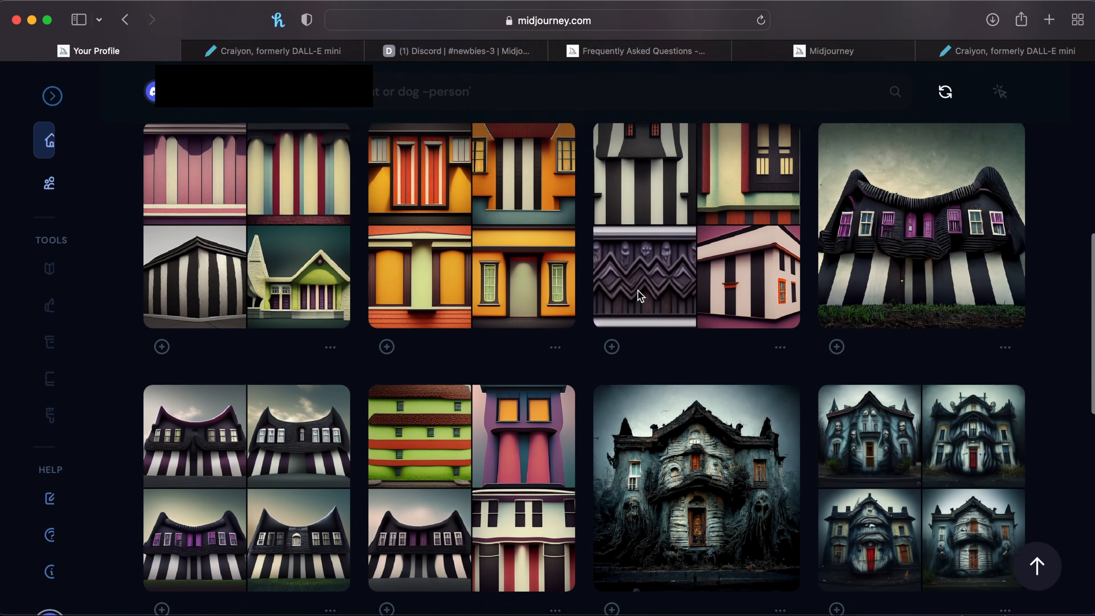
Read the prompts behind the striped and cartoon-style Beetlejuice house facades in the profile gallery
mouse_move(861, 246)
left_click_drag(562, 526, 436, 588)
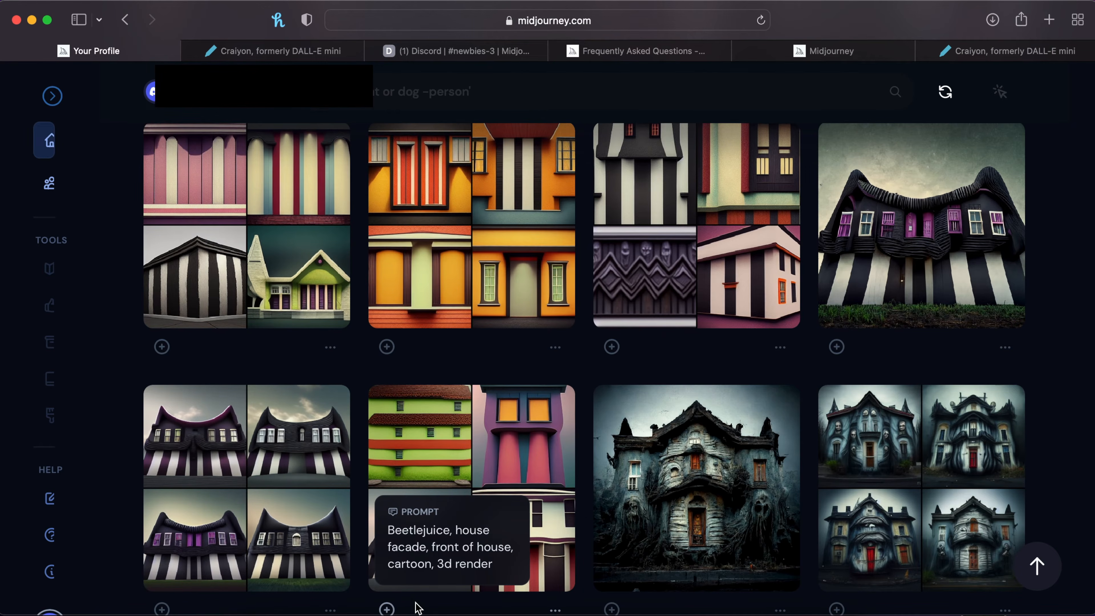
scroll(418, 608, "down", 3)
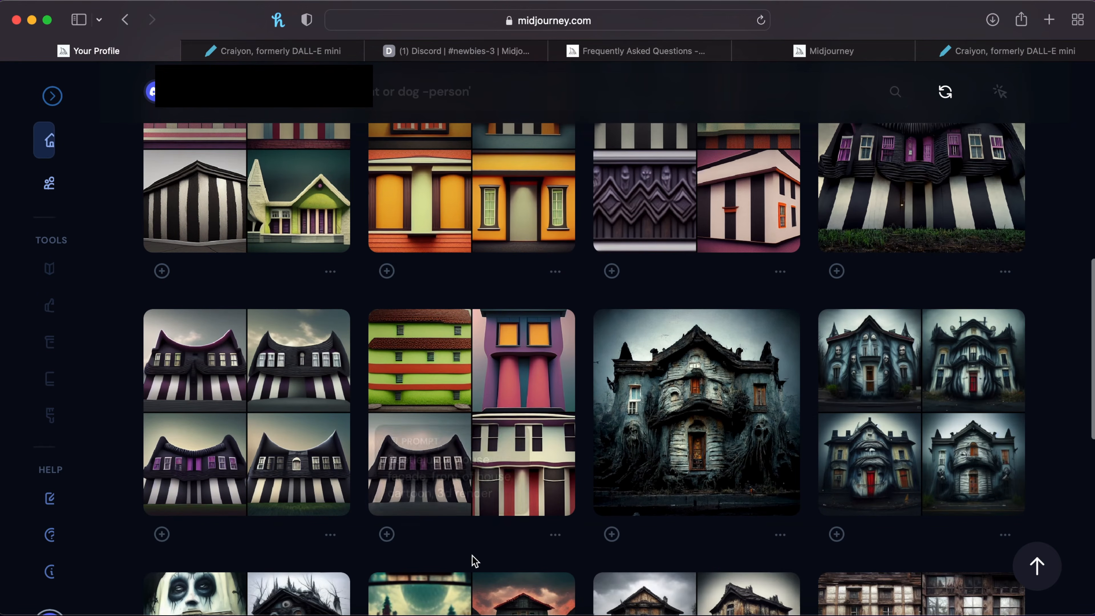
mouse_move(426, 360)
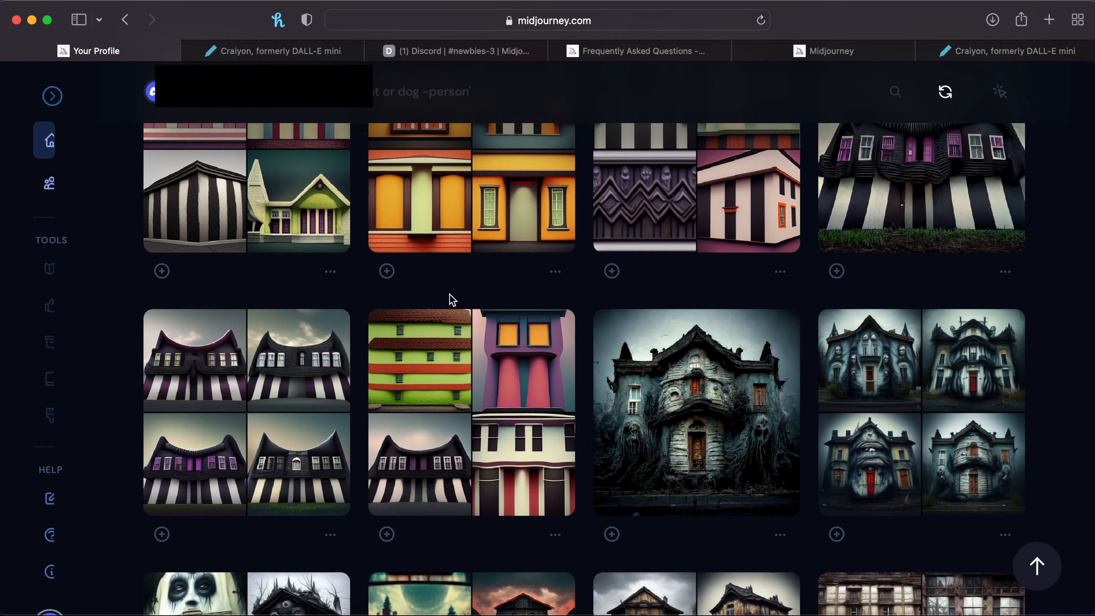
mouse_move(310, 343)
mouse_move(188, 477)
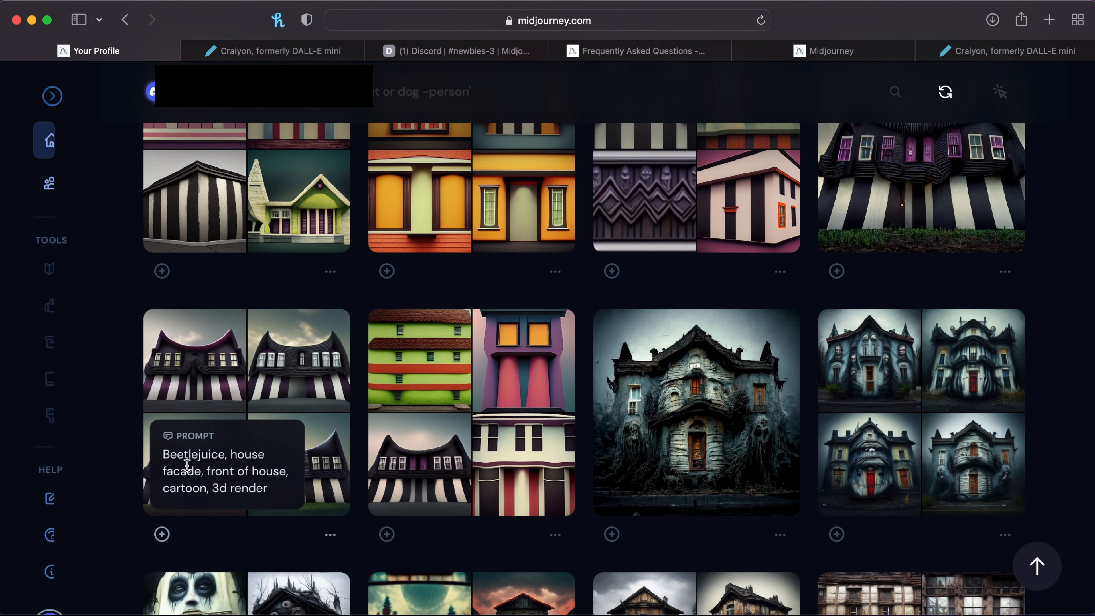
mouse_move(965, 183)
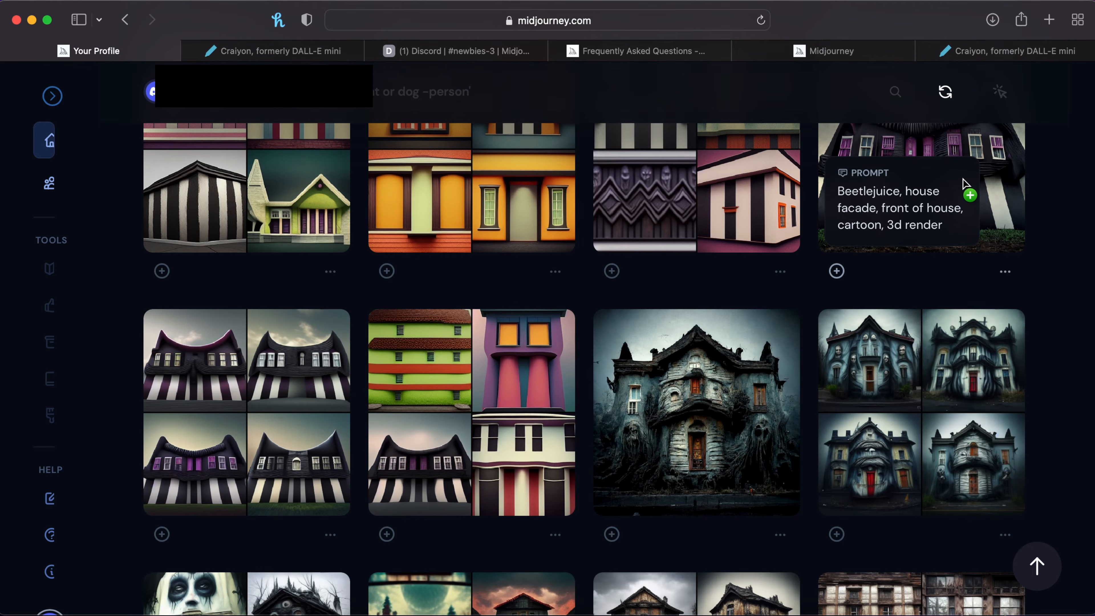
Read the prompts behind the darker, hyper-realistic haunted house facades further down the gallery
scroll(965, 183, "down", 4)
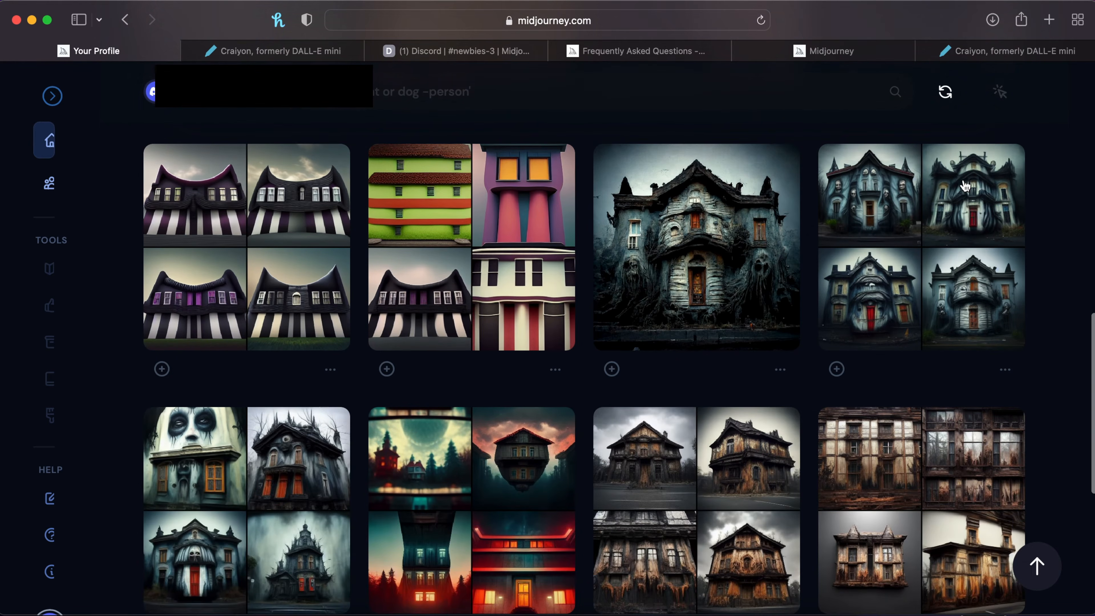
left_click_drag(750, 289, 920, 258)
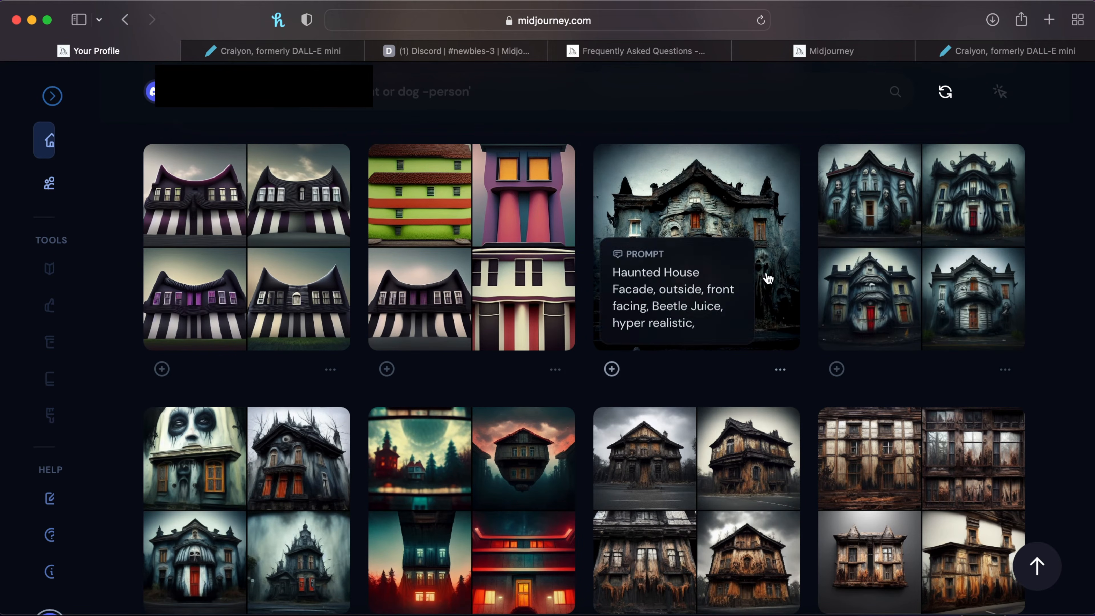
scroll(804, 455, "down", 3)
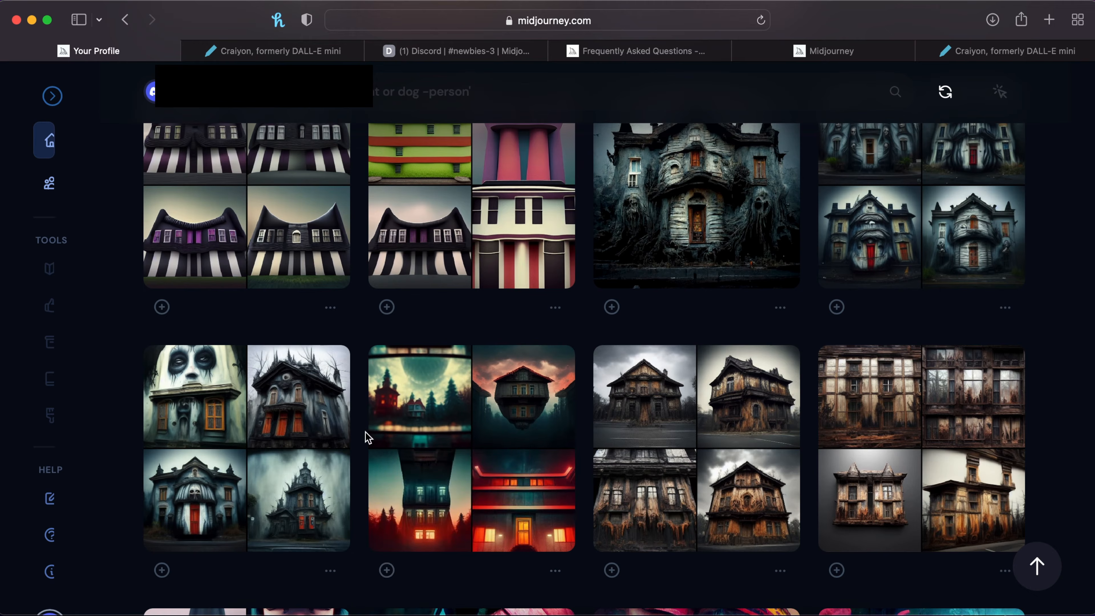
mouse_move(309, 440)
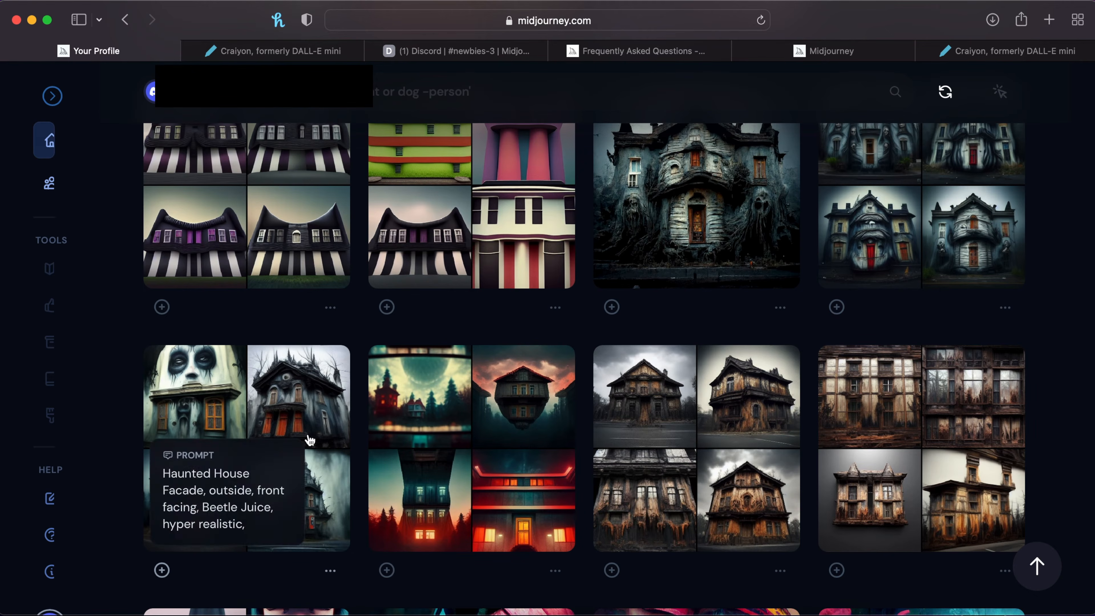
Find the black-and-white striped Beetlejuice house facade in the profile gallery and display the available actions for that image
scroll(309, 440, "up", 7)
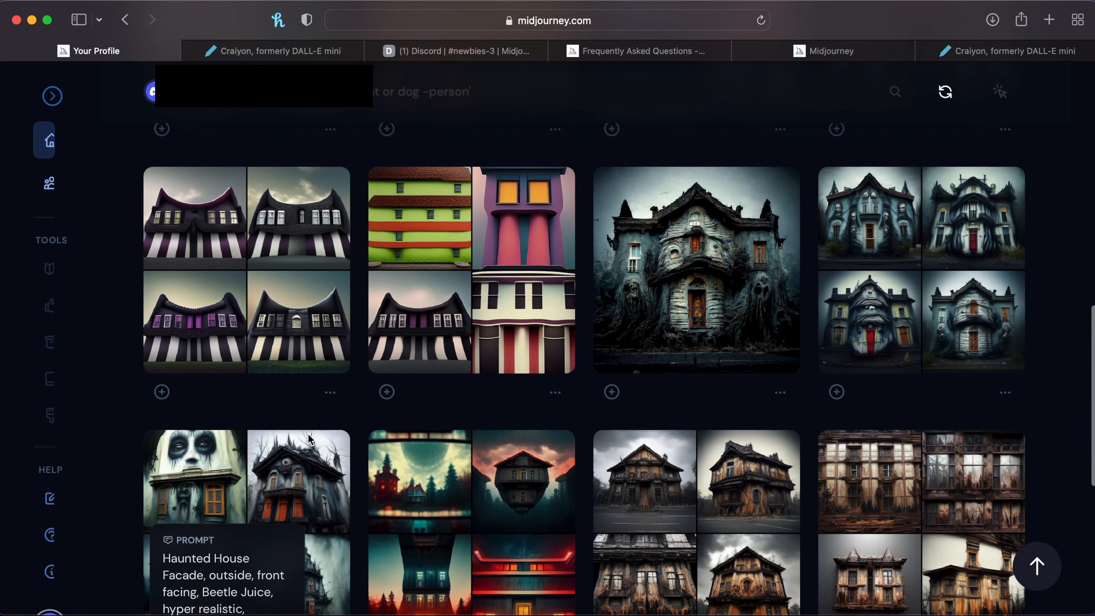
scroll(311, 436, "up", 4)
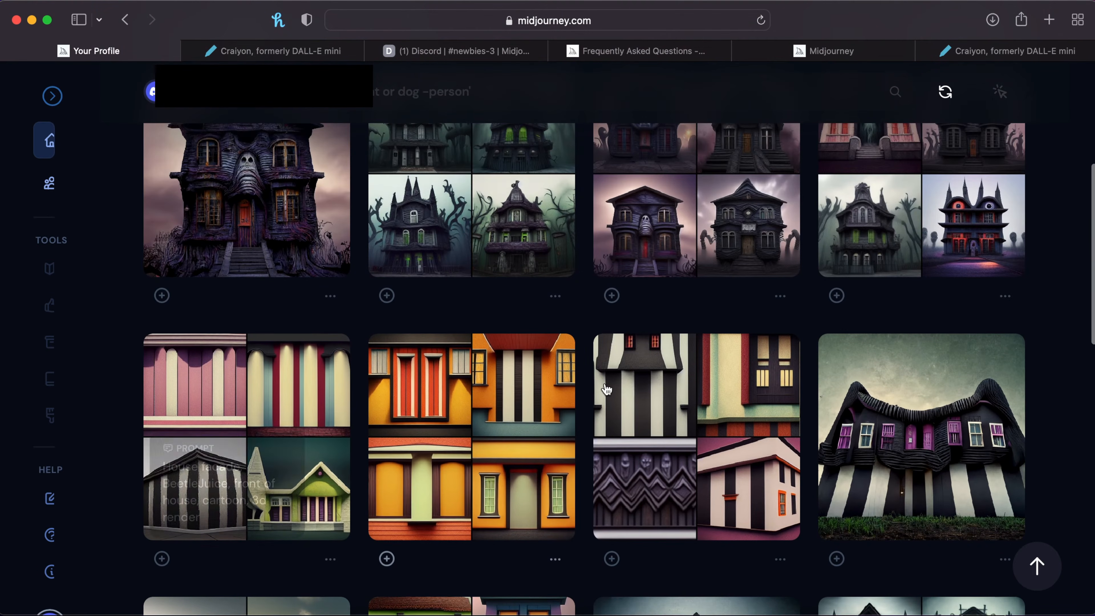
mouse_move(903, 420)
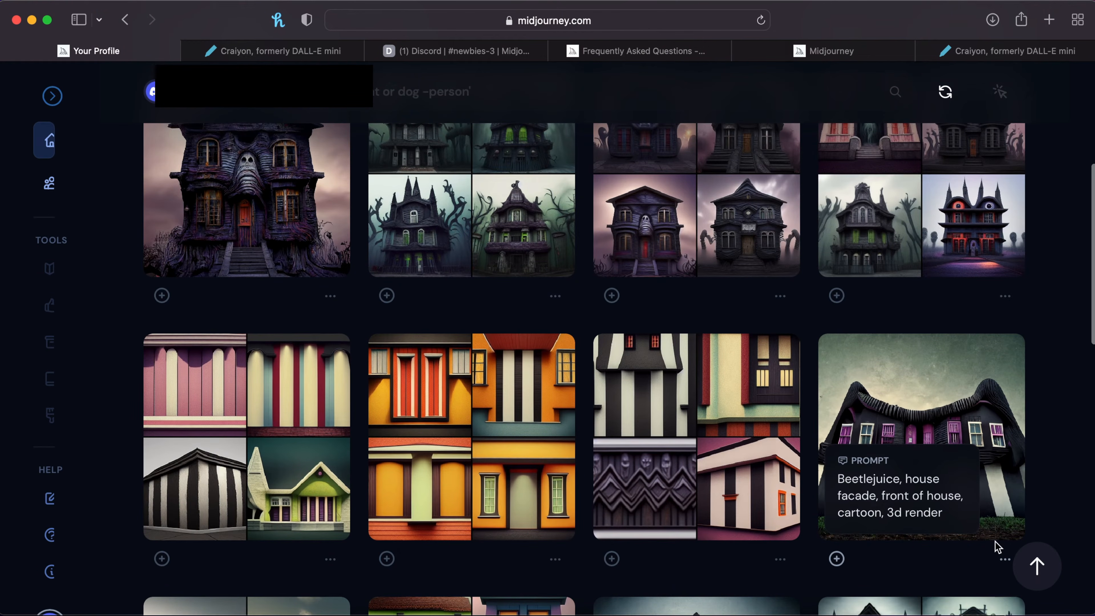
scroll(995, 579, "down", 1)
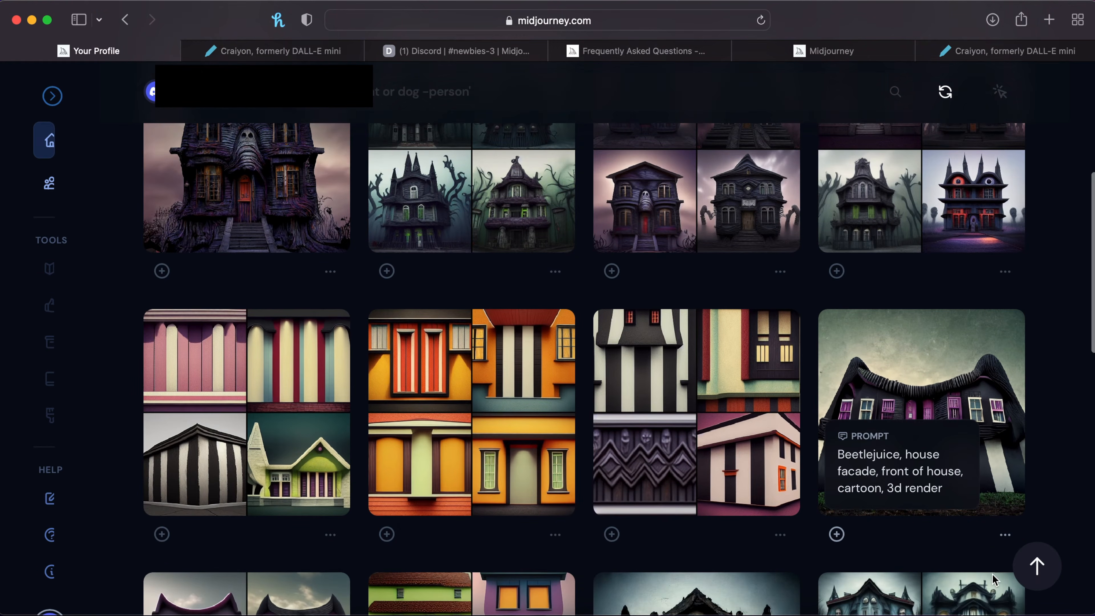
left_click(1005, 536)
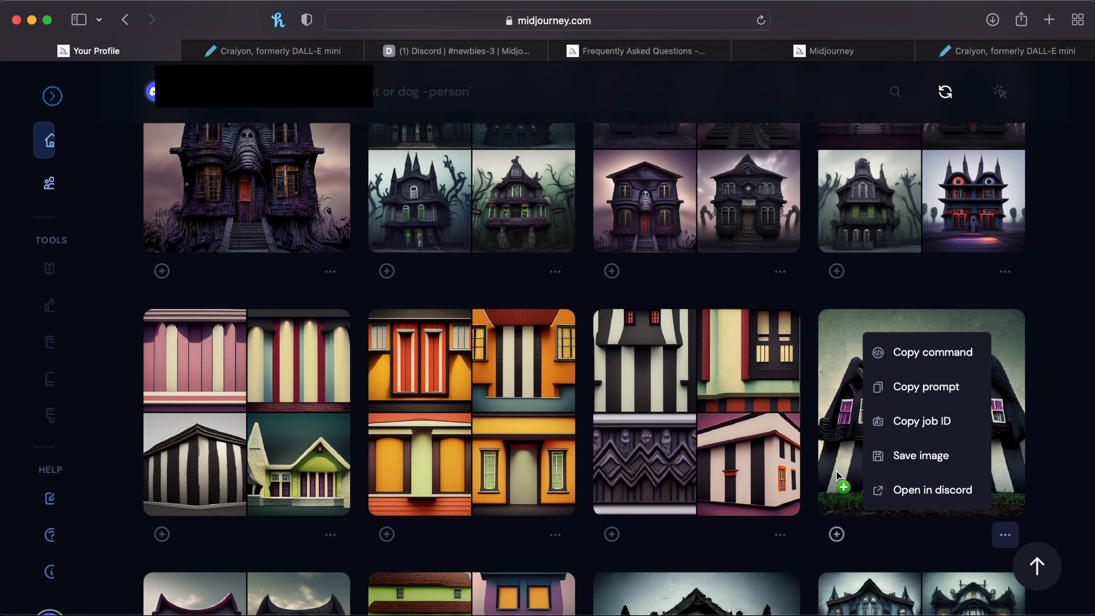
mouse_move(276, 155)
scroll(194, 196, "up", 2)
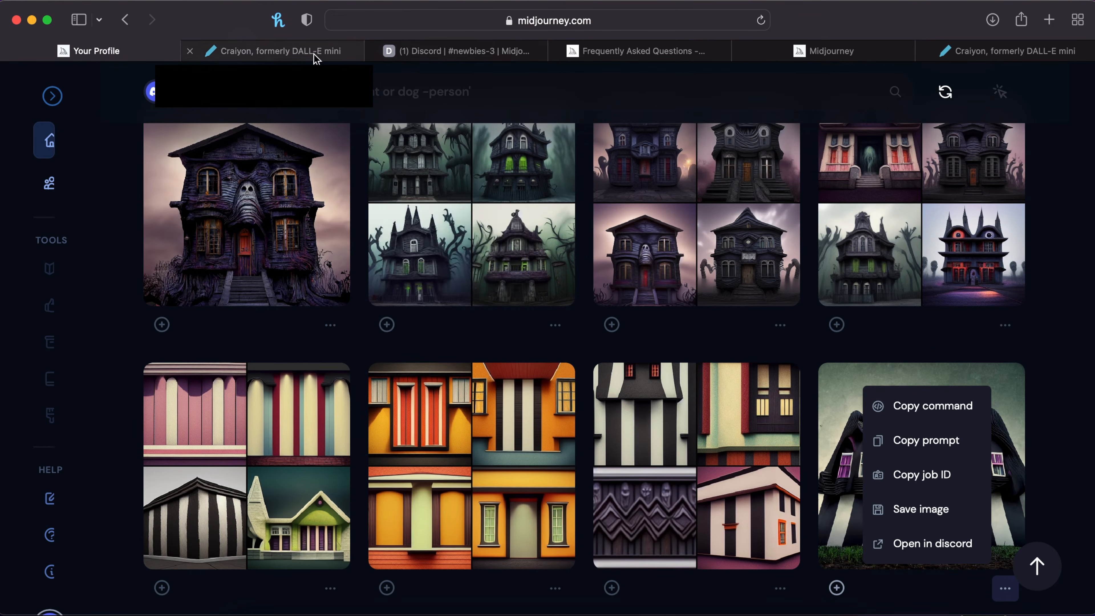
Switch to the blank Craiyon page, generate images from the prompt "Moldy Siding", and dismiss the pop-up overlay
mouse_move(313, 59)
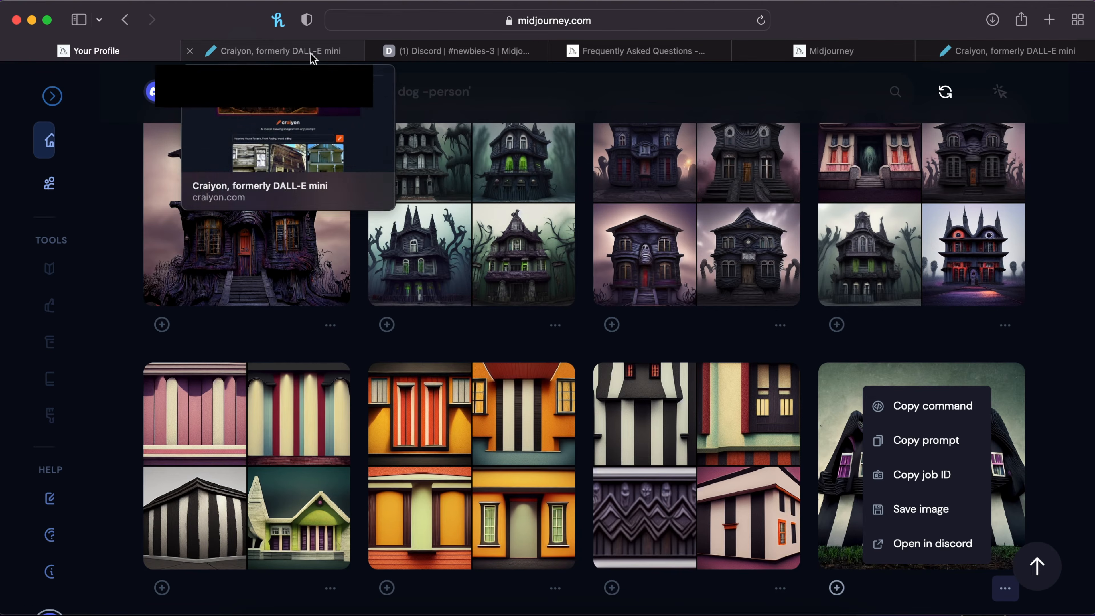
left_click(994, 51)
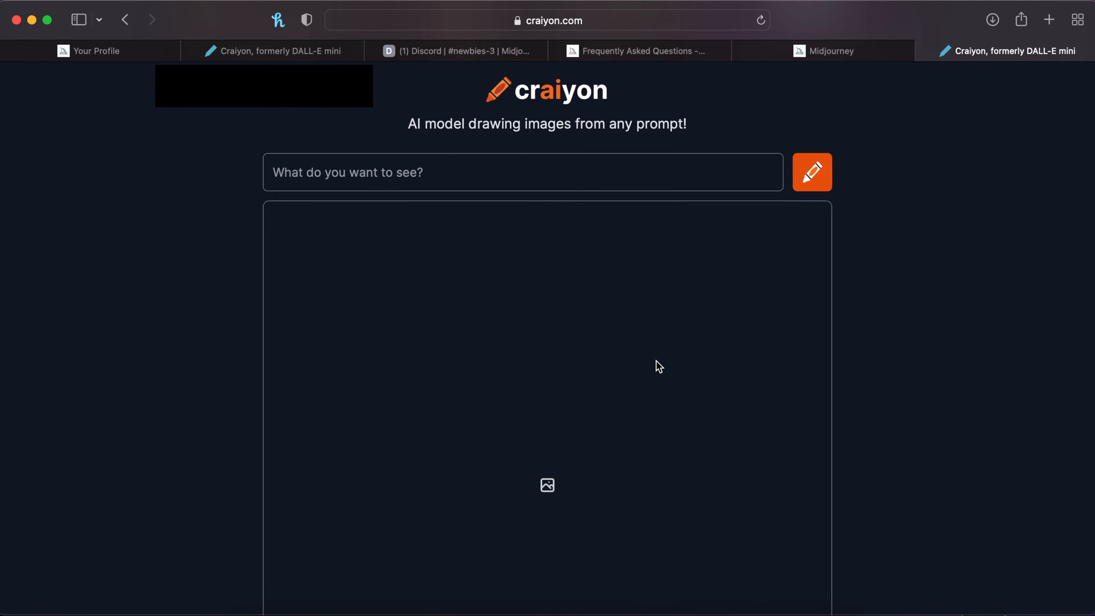
scroll(659, 367, "down", 1)
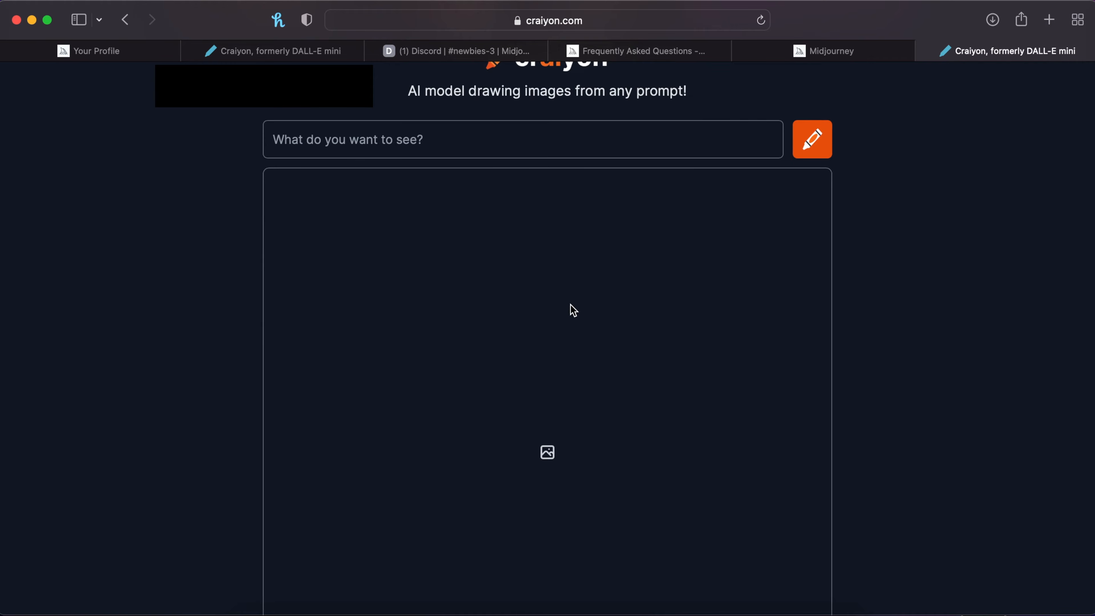
left_click(508, 146)
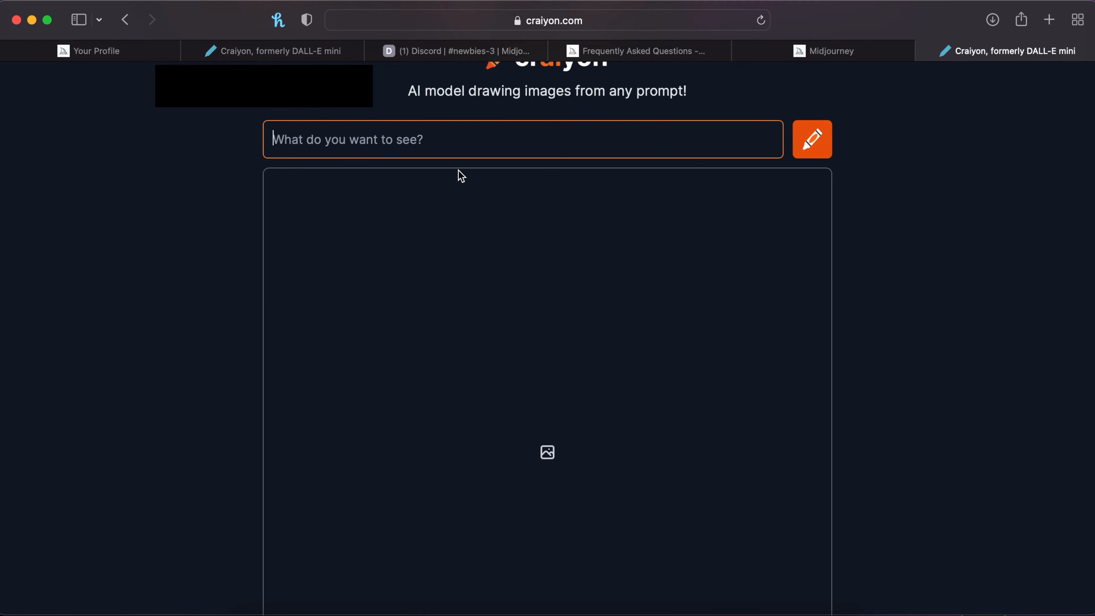
type("Moldy")
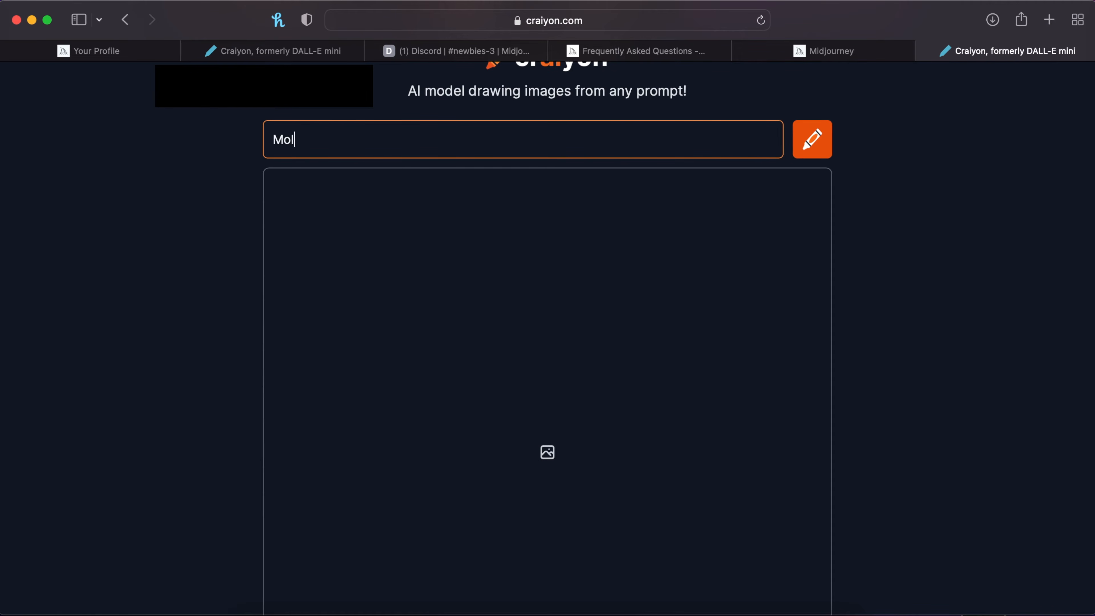
type(" Siding")
key("Return")
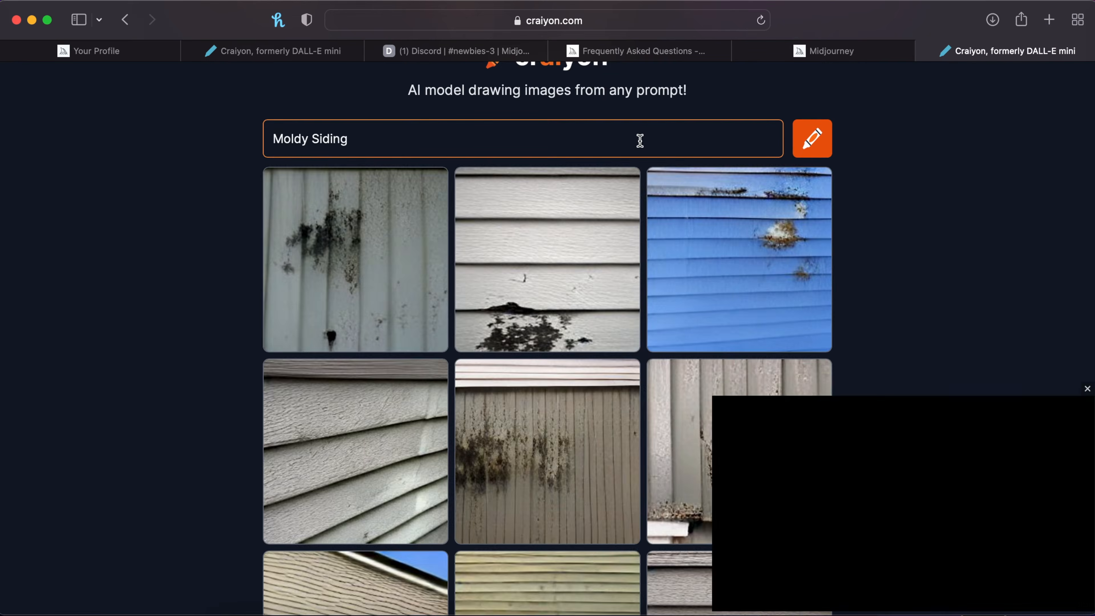
left_click(1086, 388)
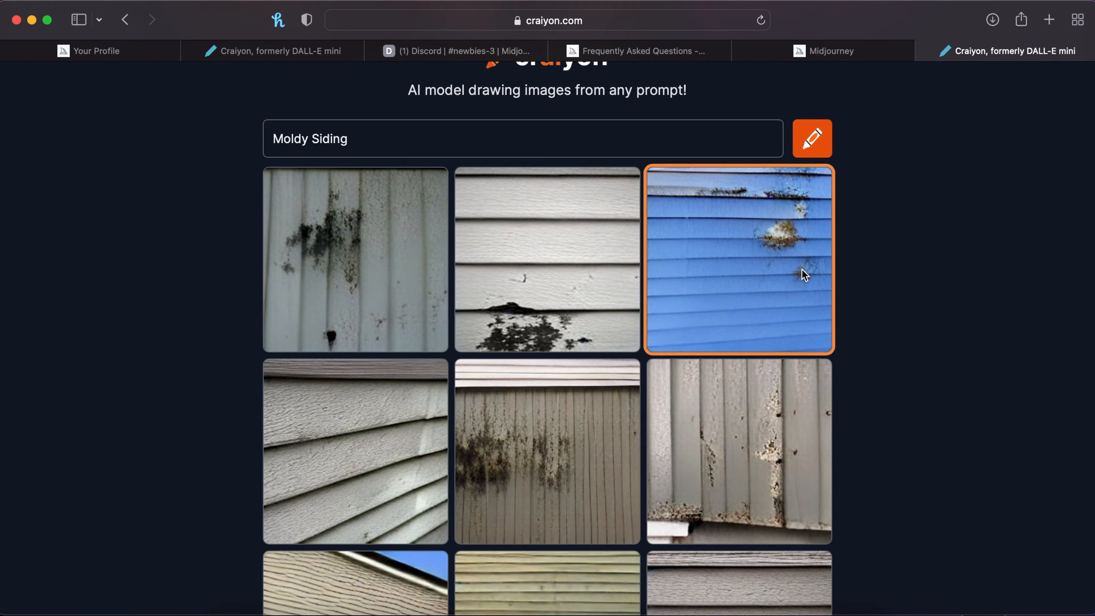
Browse the moldy siding results, inspect the yellow-green horizontal siding image enlarged, and return to the image grid
scroll(802, 270, "down", 2)
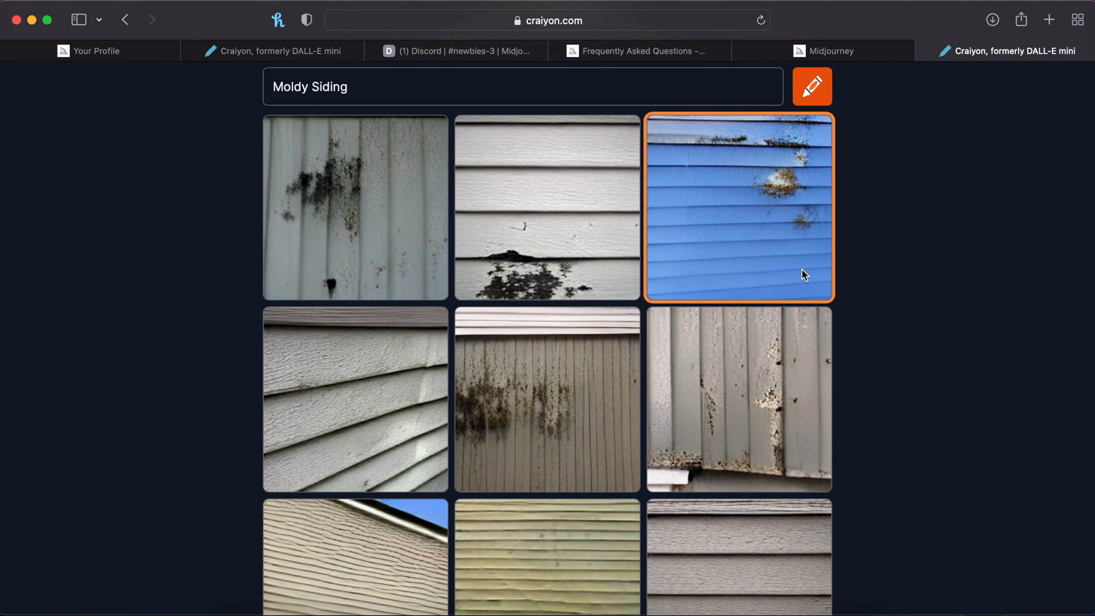
scroll(802, 269, "down", 4)
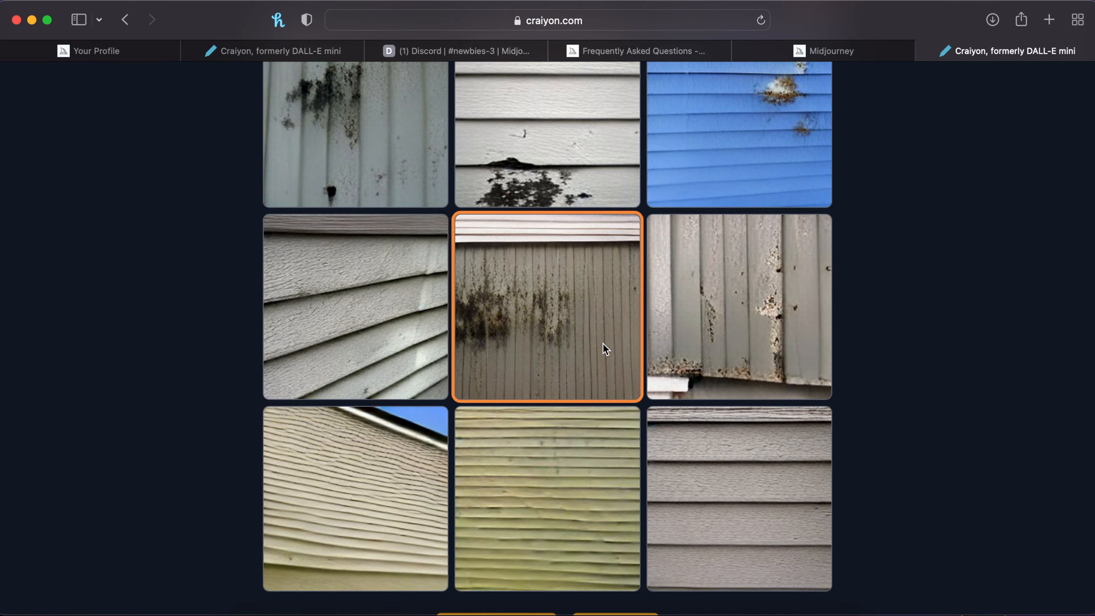
scroll(602, 343, "up", 5)
left_click(536, 225)
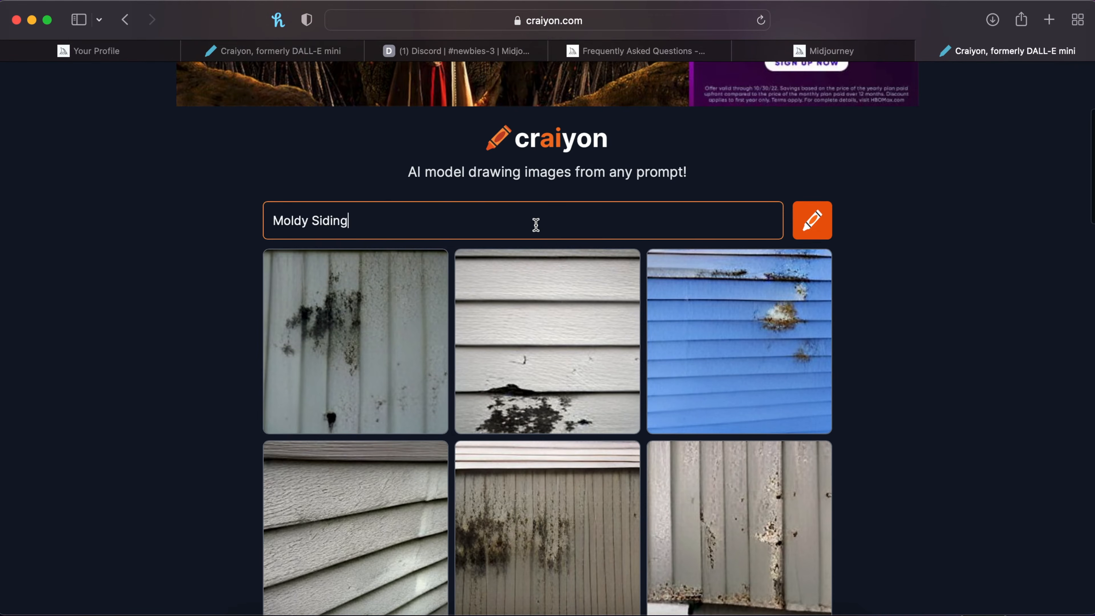
scroll(787, 363, "down", 5)
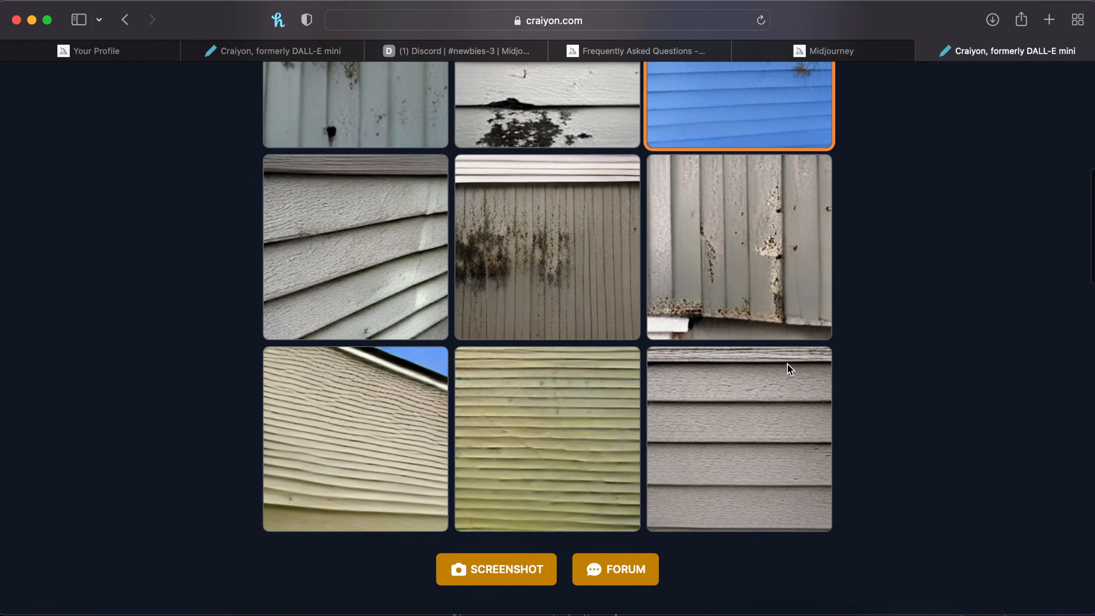
left_click(590, 390)
scroll(589, 391, "up", 5)
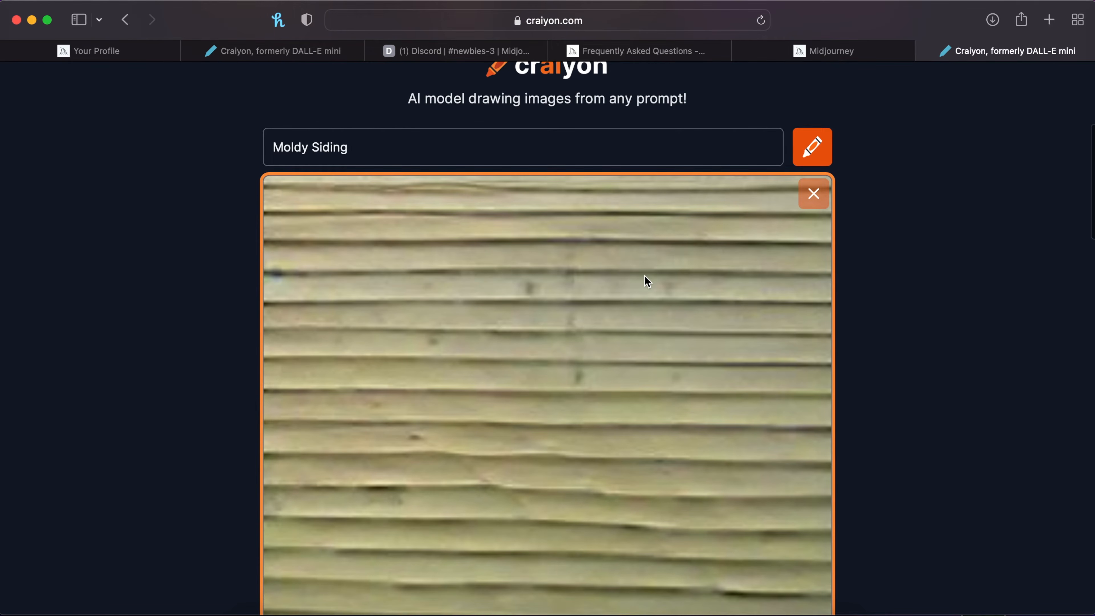
right_click(644, 276)
left_click(648, 245)
left_click(815, 197)
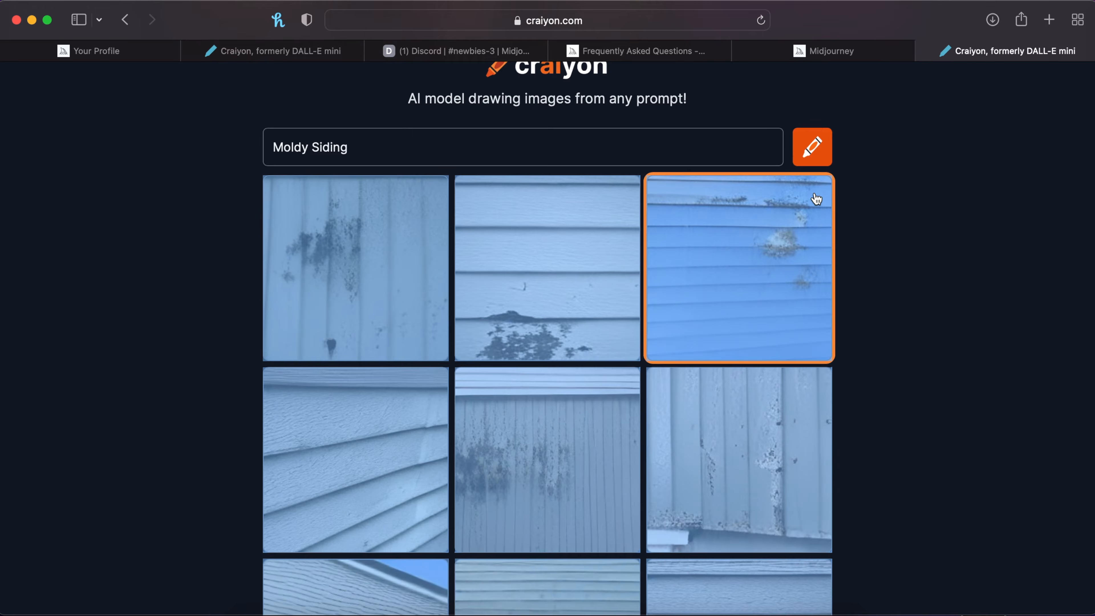
Inspect the white siding image with black mold patches enlarged and close it
scroll(763, 300, "down", 4)
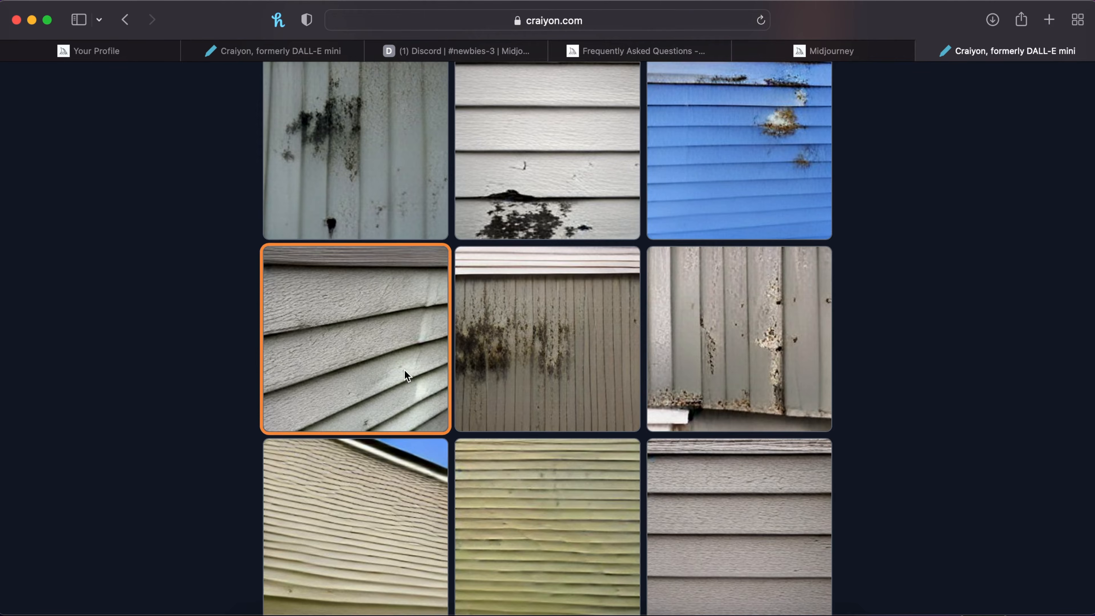
left_click(541, 161)
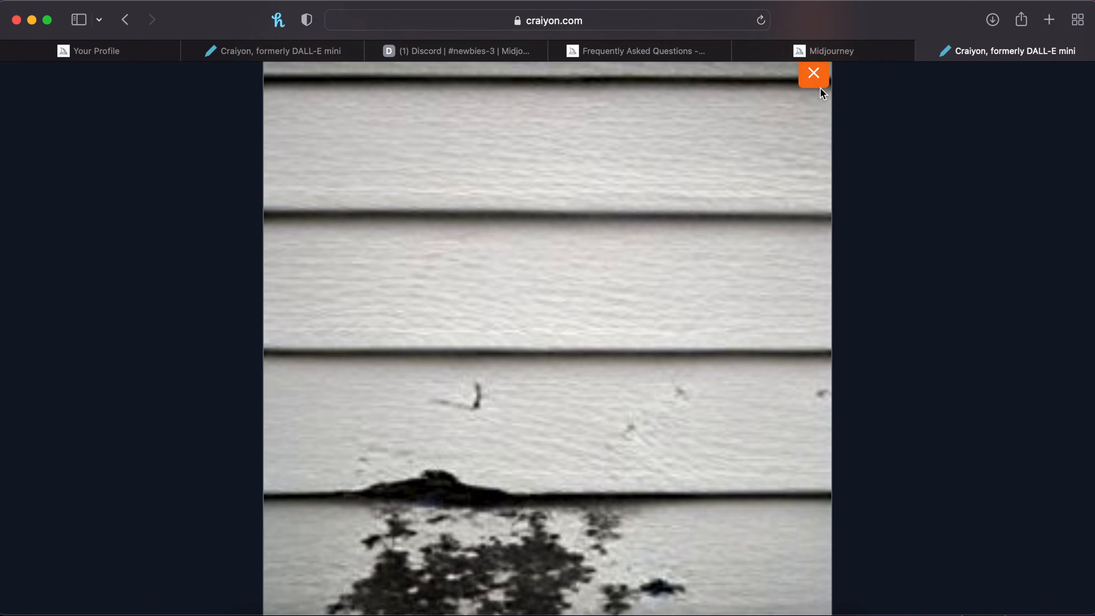
left_click(813, 79)
Replace the prompt with "Haunted House Facade Beetlejuice 3d render" and generate a new set of images
scroll(663, 219, "up", 5)
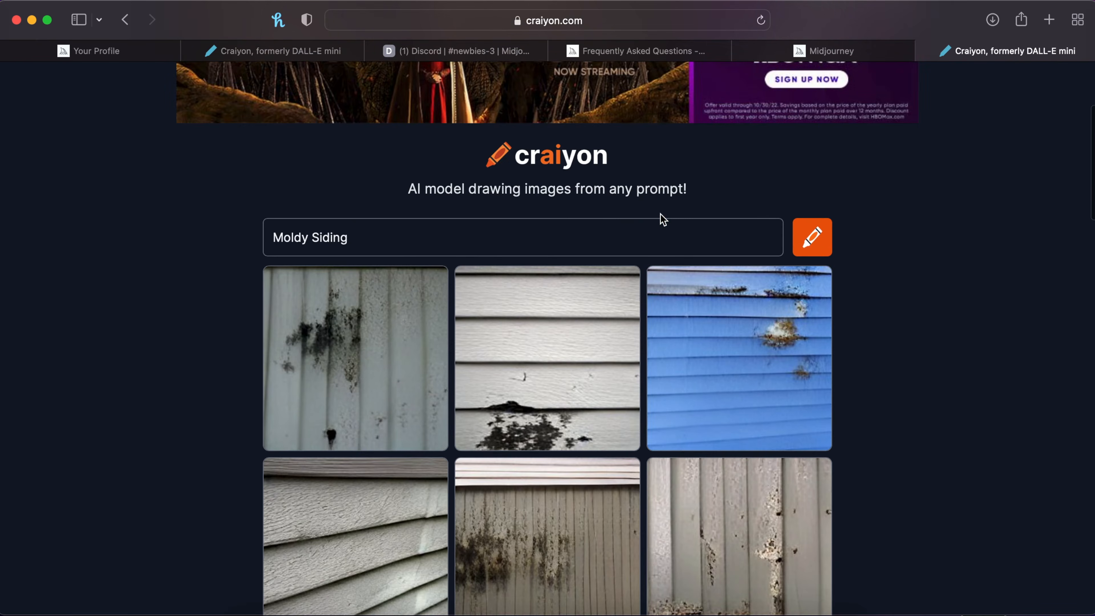
left_click(489, 238)
key("super+a")
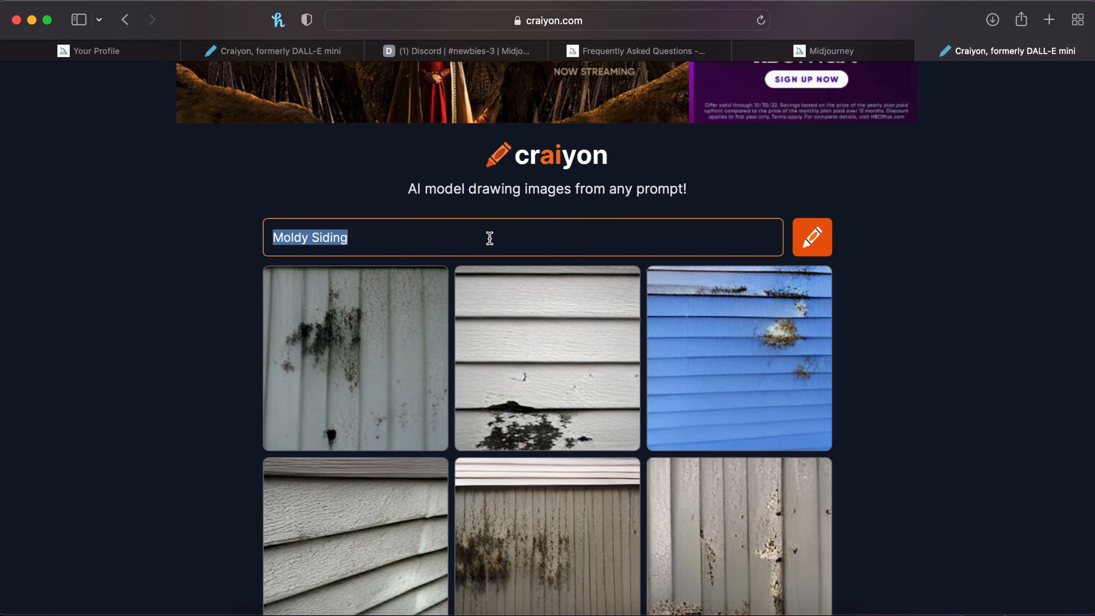
type("Haunted House Facade Beetle")
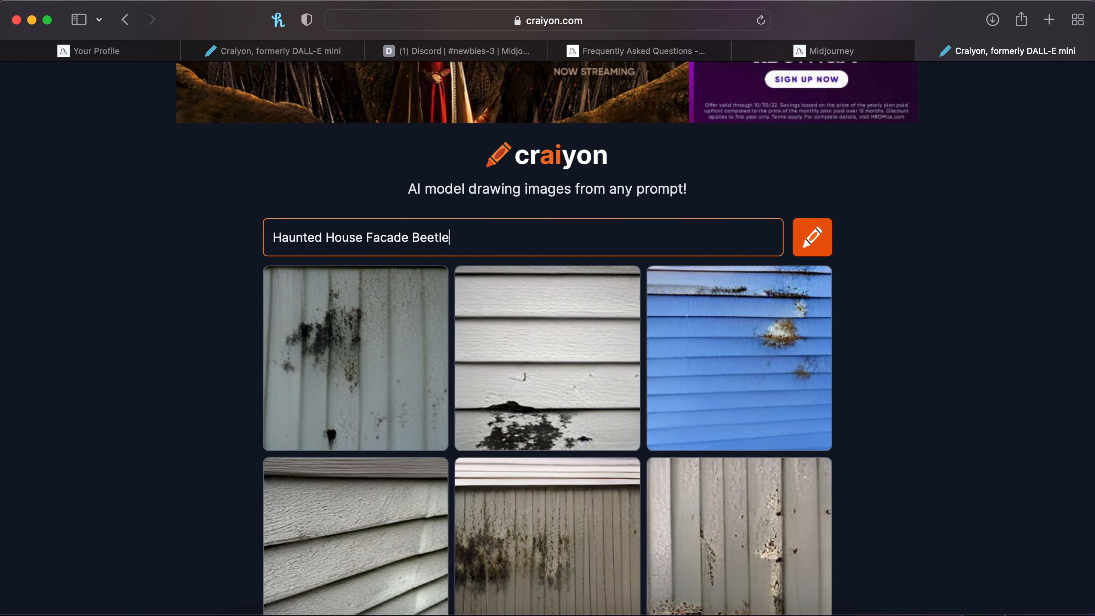
type("juice 3d render")
key("Return")
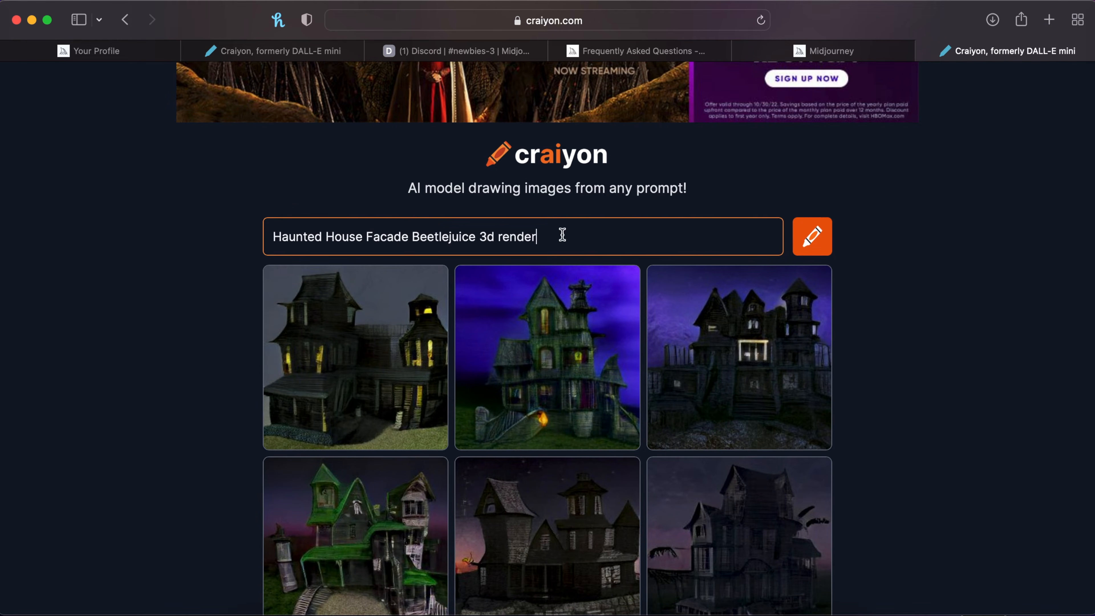
Review the haunted house renders, enlarging the green house on the purple sky and the dark house behind the stone wall
scroll(1045, 465, "down", 3)
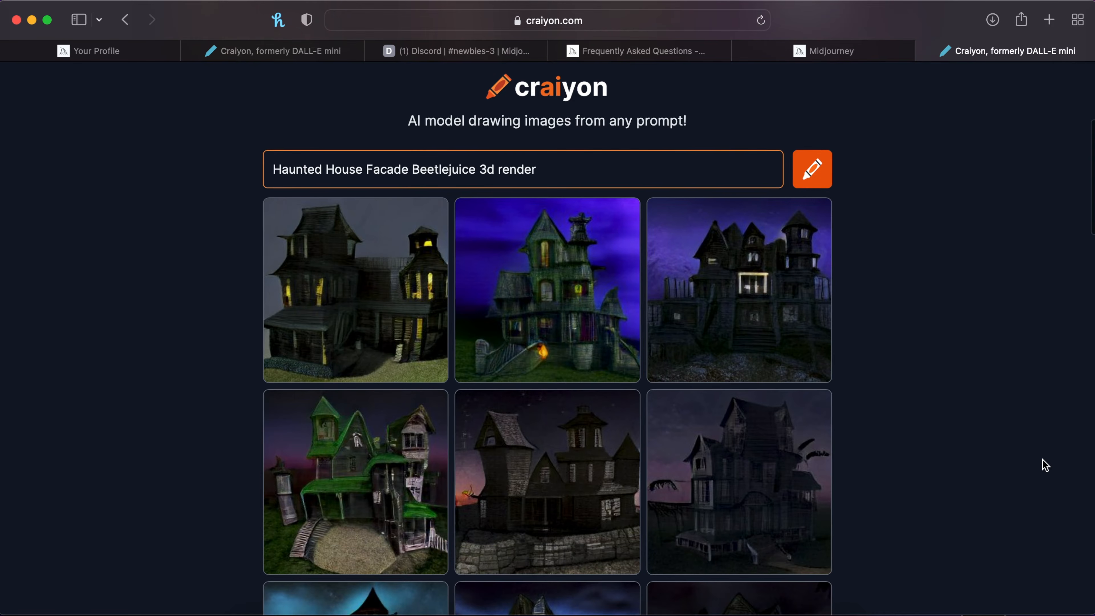
scroll(1045, 466, "down", 6)
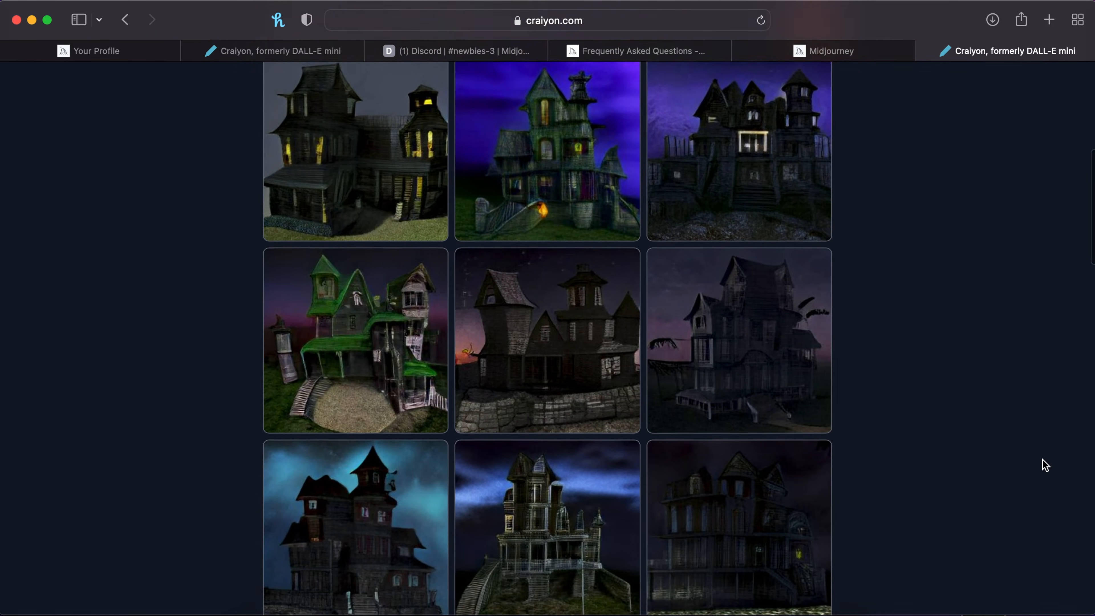
scroll(751, 367, "up", 2)
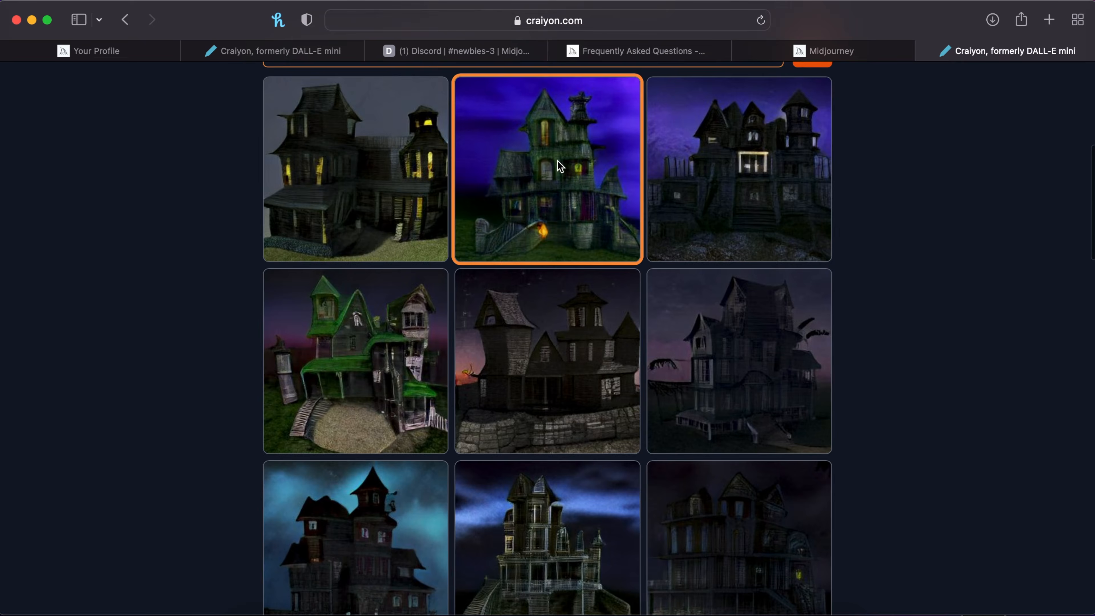
left_click(560, 166)
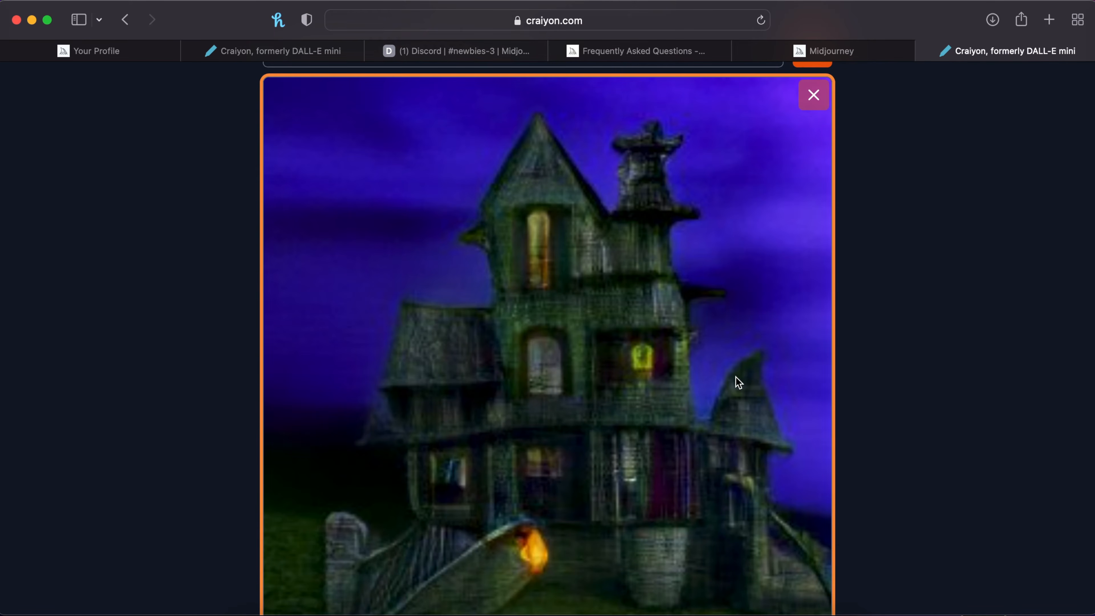
left_click(814, 95)
left_click(616, 333)
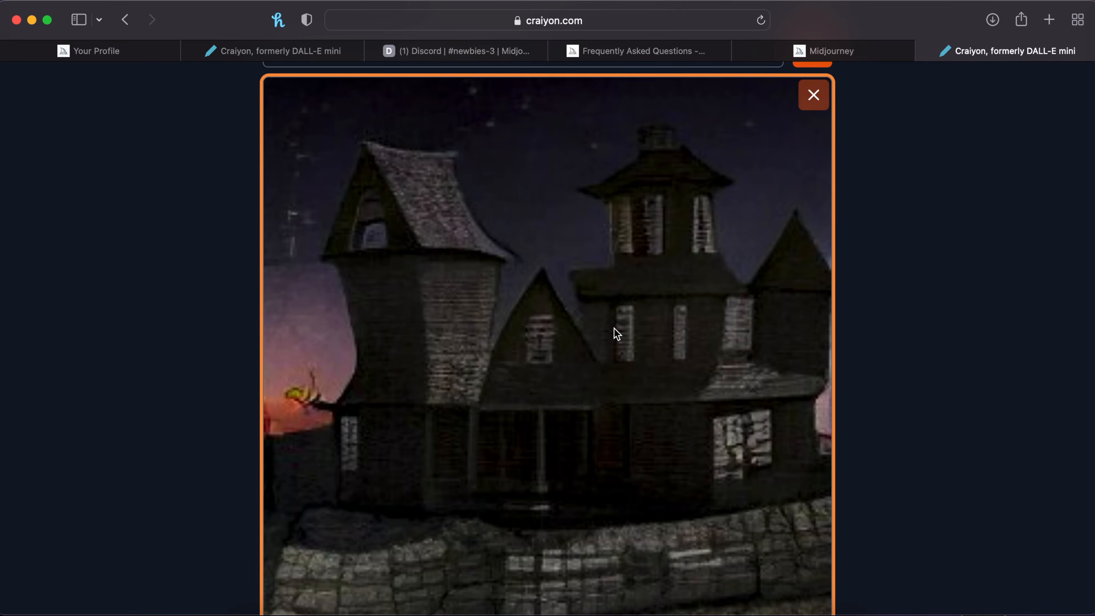
Open the saved Beetlejuice facade image from the AI House Facades folder and close the folder window
left_click(735, 604)
left_click(733, 600)
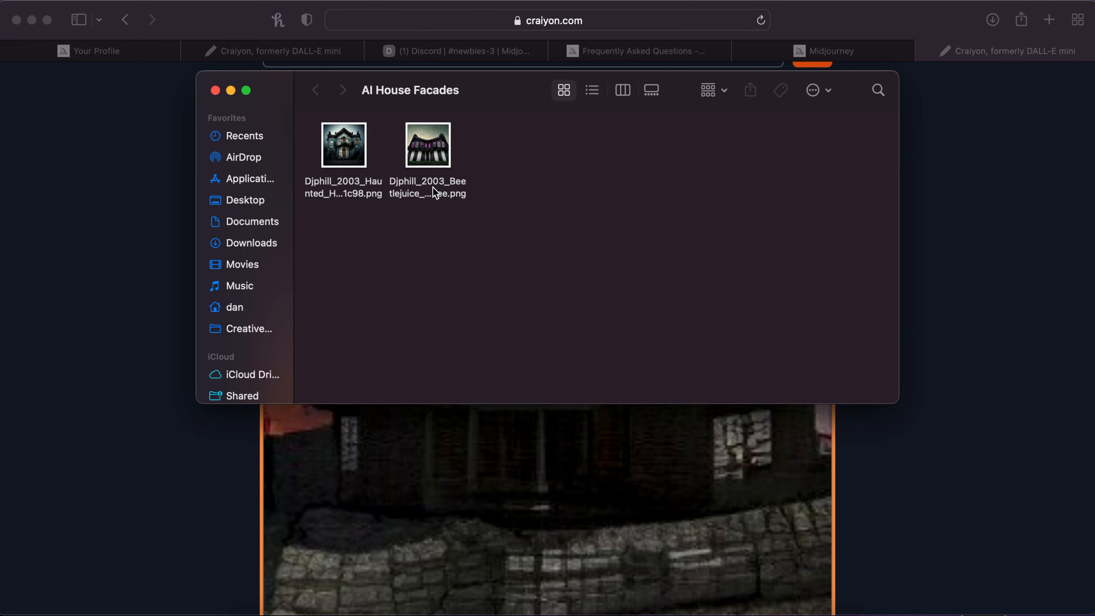
double_click(426, 148)
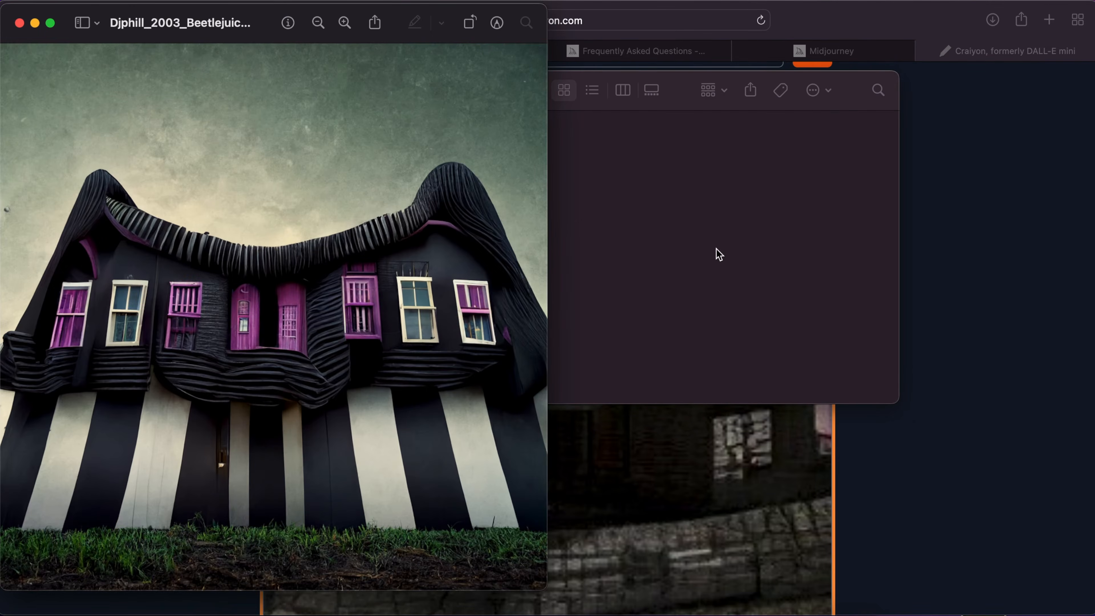
left_click(689, 246)
left_click(215, 90)
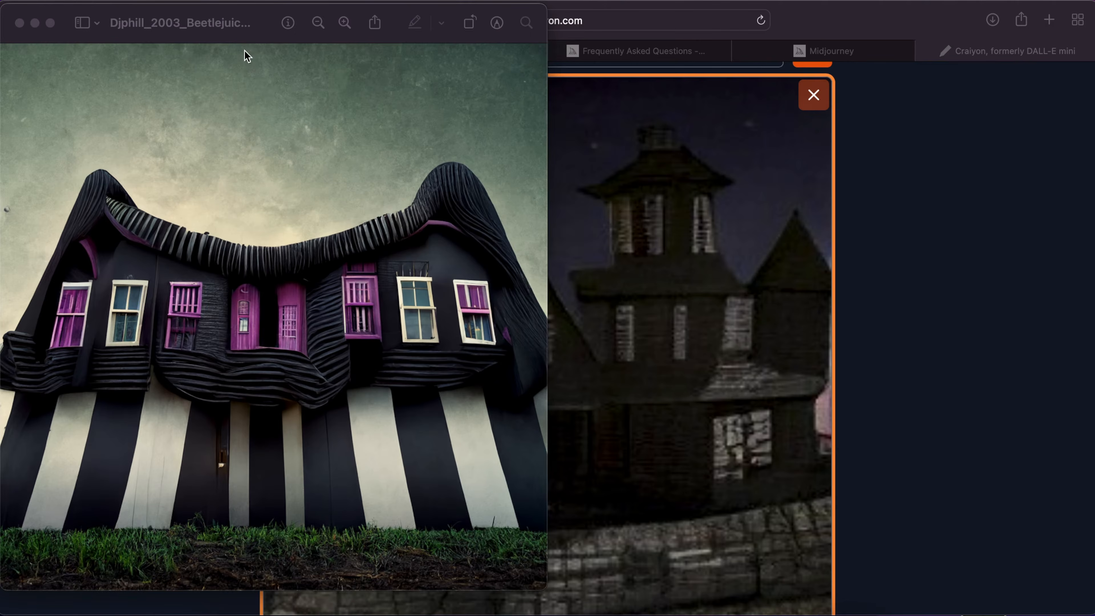
Center the Beetlejuice image over the enlarged Craiyon render to compare their quality, and close both images
left_click(233, 29)
left_click_drag(233, 28, 456, 54)
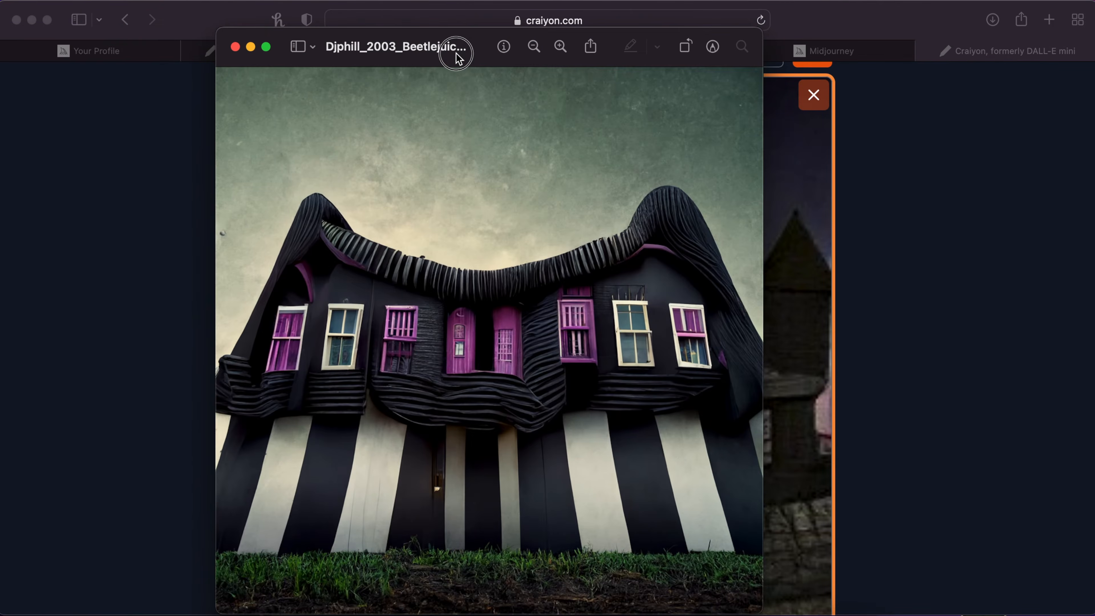
left_click(233, 46)
left_click(815, 108)
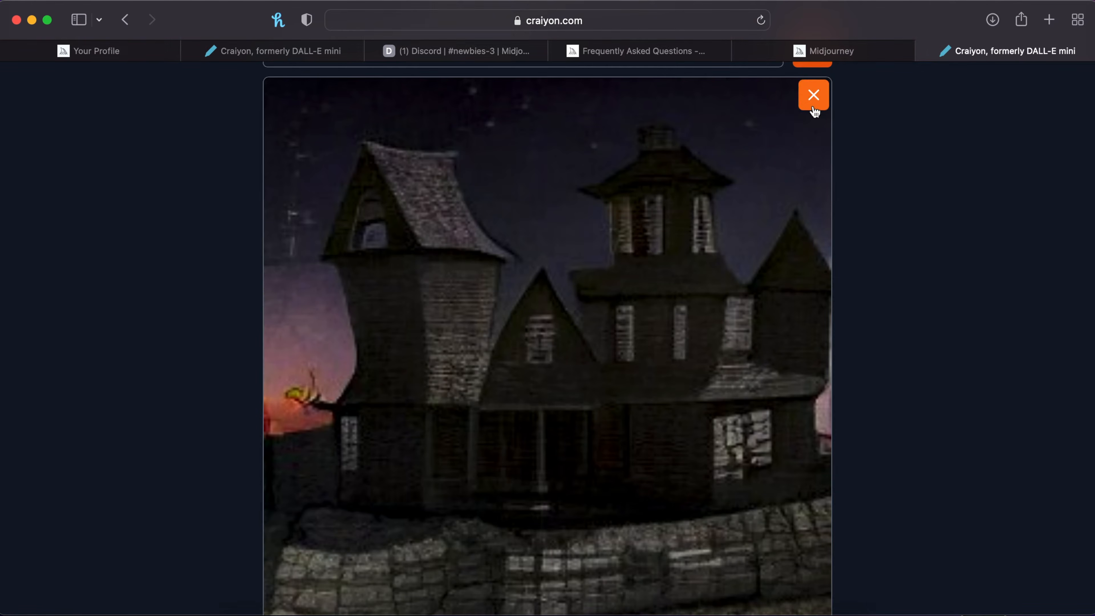
Close the enlarged render, look over the full grid of haunted house renders, and return to the Midjourney newbies-3 channel on Discord
left_click(814, 95)
scroll(922, 272, "down", 5)
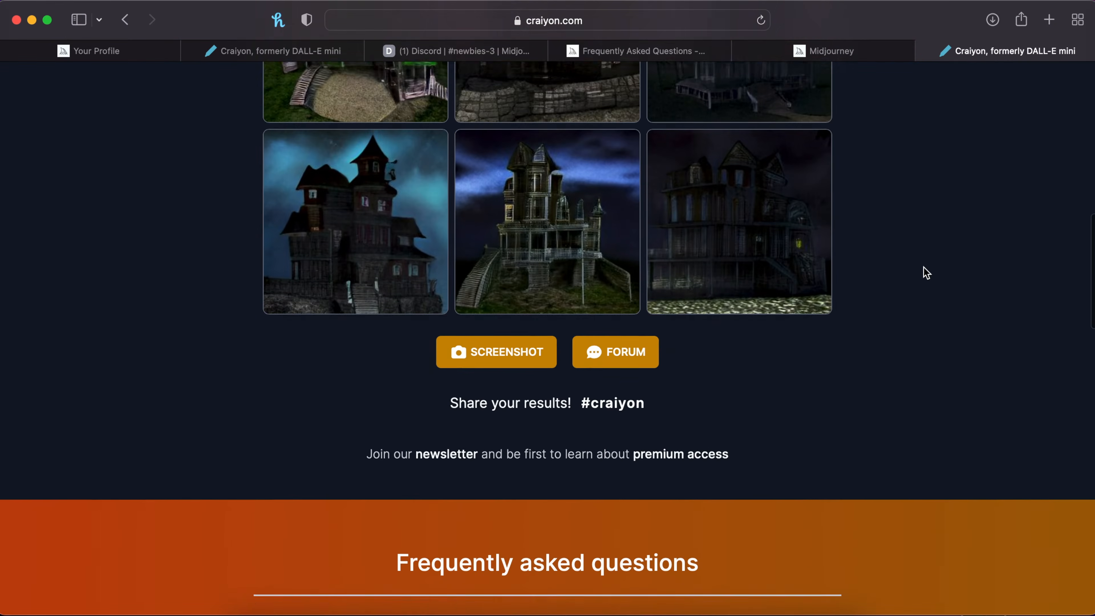
scroll(927, 272, "up", 3)
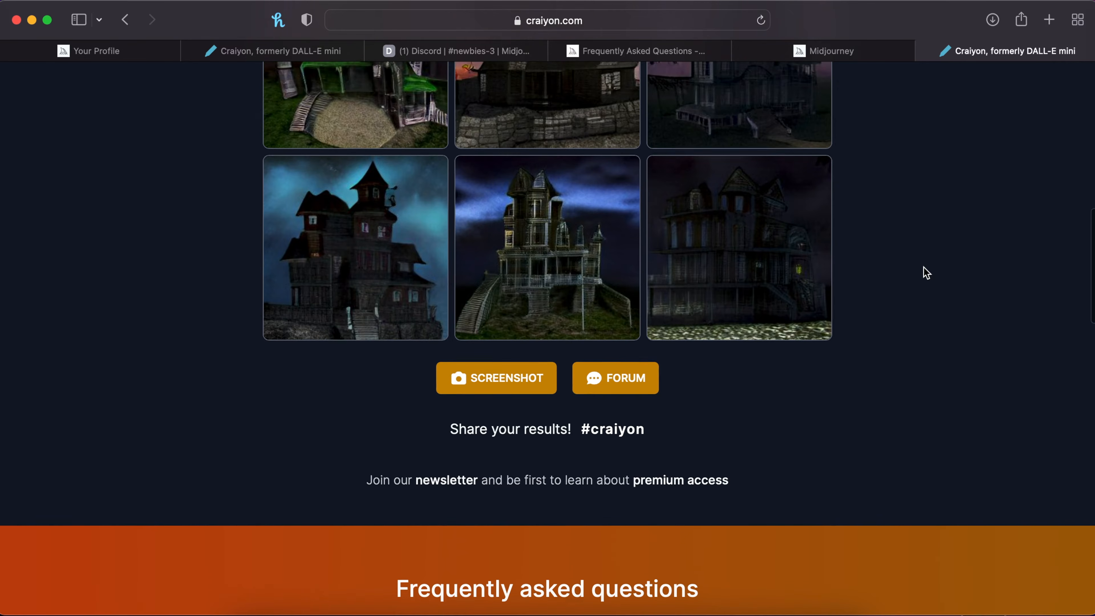
scroll(927, 273, "up", 20)
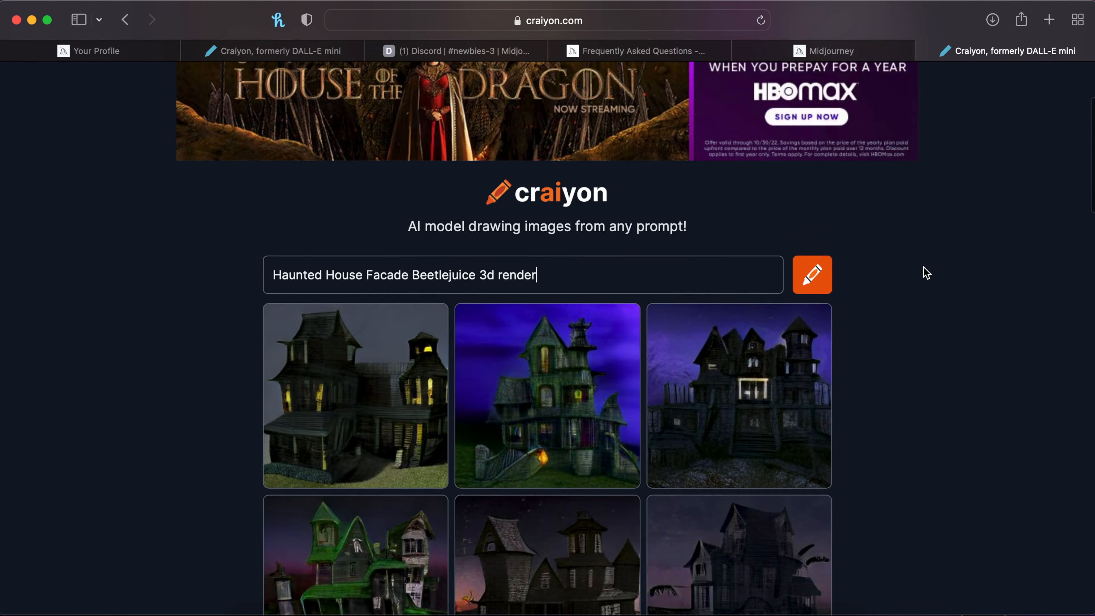
scroll(927, 273, "down", 3)
scroll(927, 273, "down", 2)
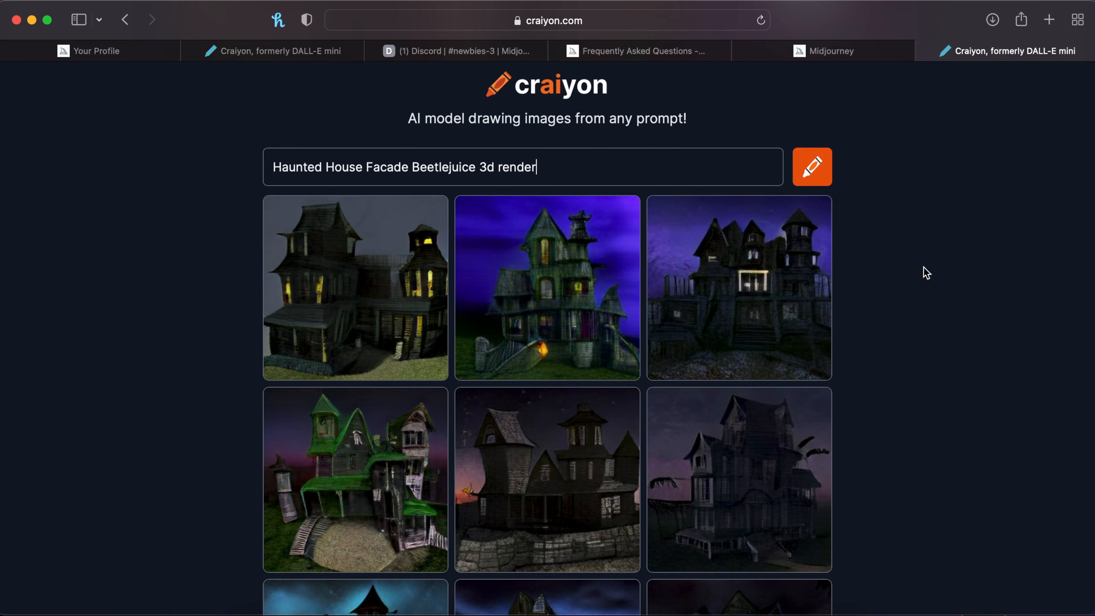
left_click(514, 50)
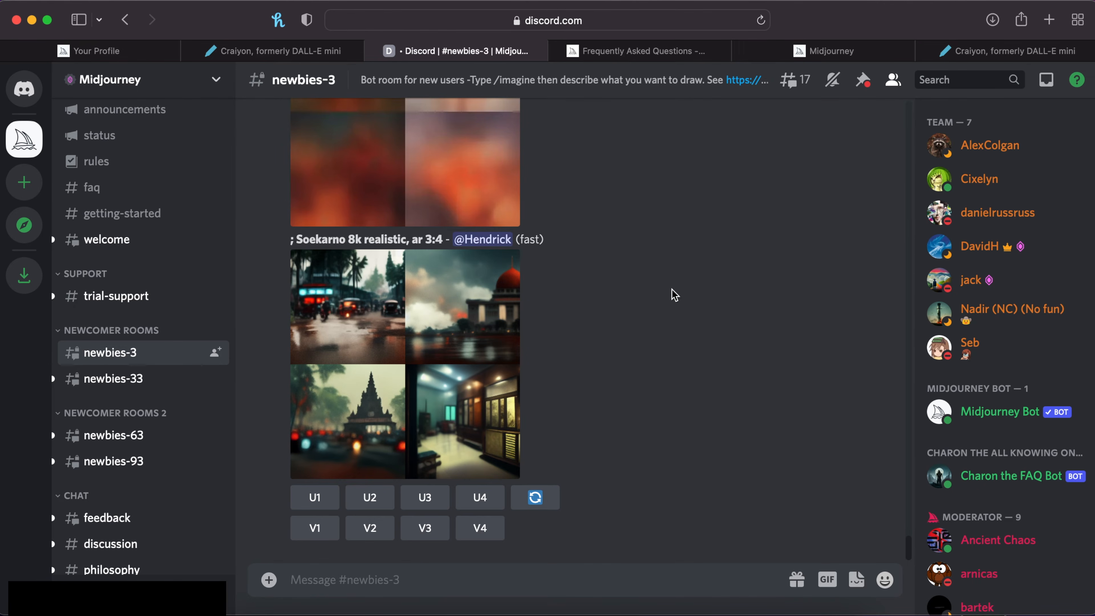
scroll(675, 296, "up", 1)
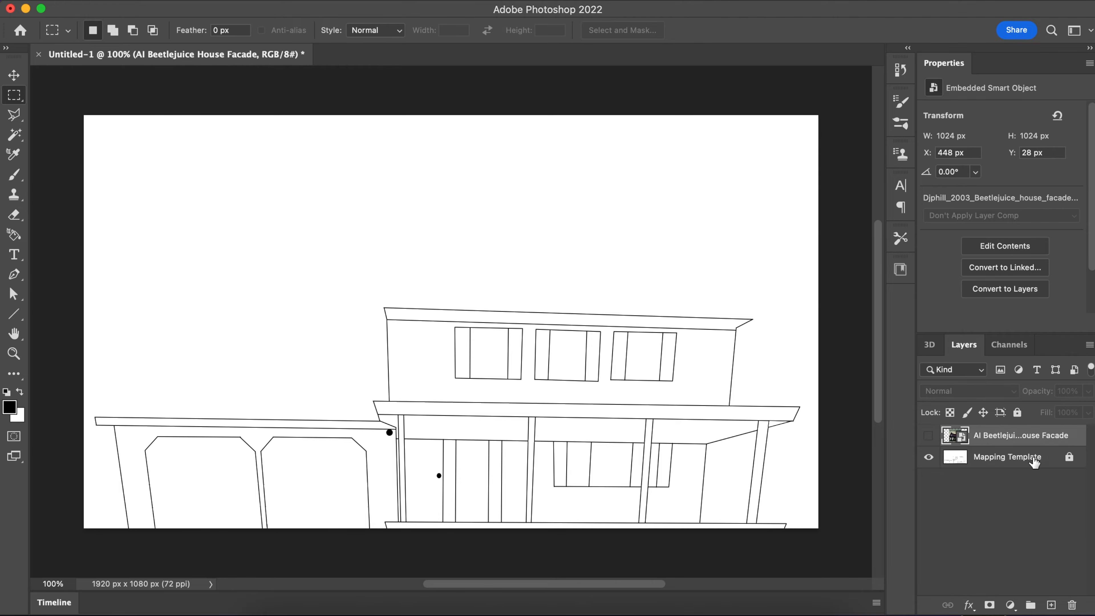
Show the AI Beetlejuice House Facade layer in Photoshop, scale it to about 75%, and align it with the canvas's upper-left corner
left_click(928, 437)
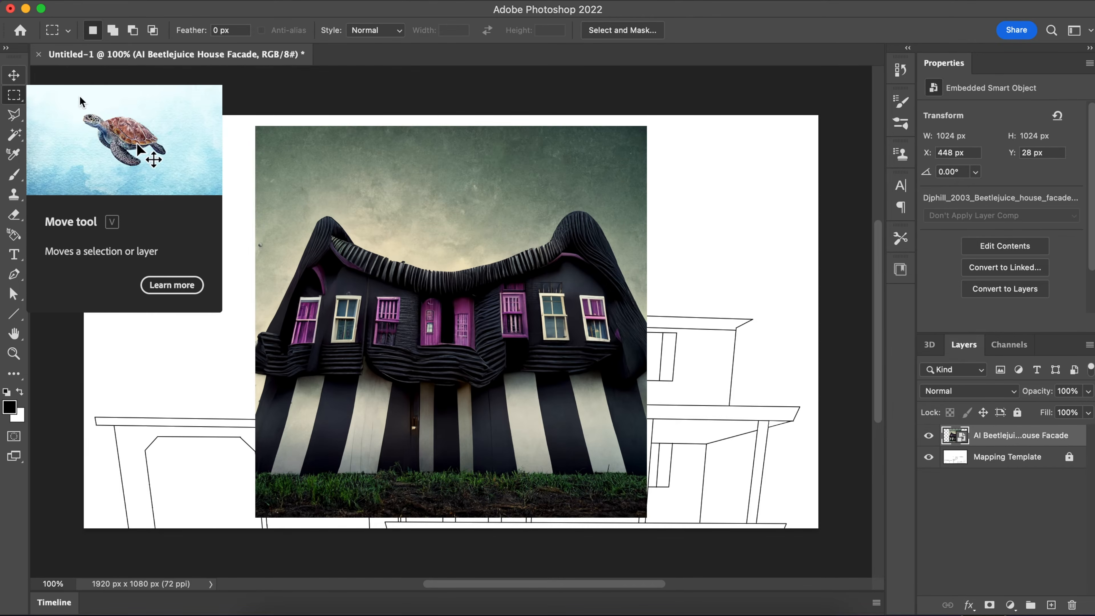
left_click(17, 77)
left_click_drag(255, 126, 356, 222)
left_click_drag(467, 305, 182, 198)
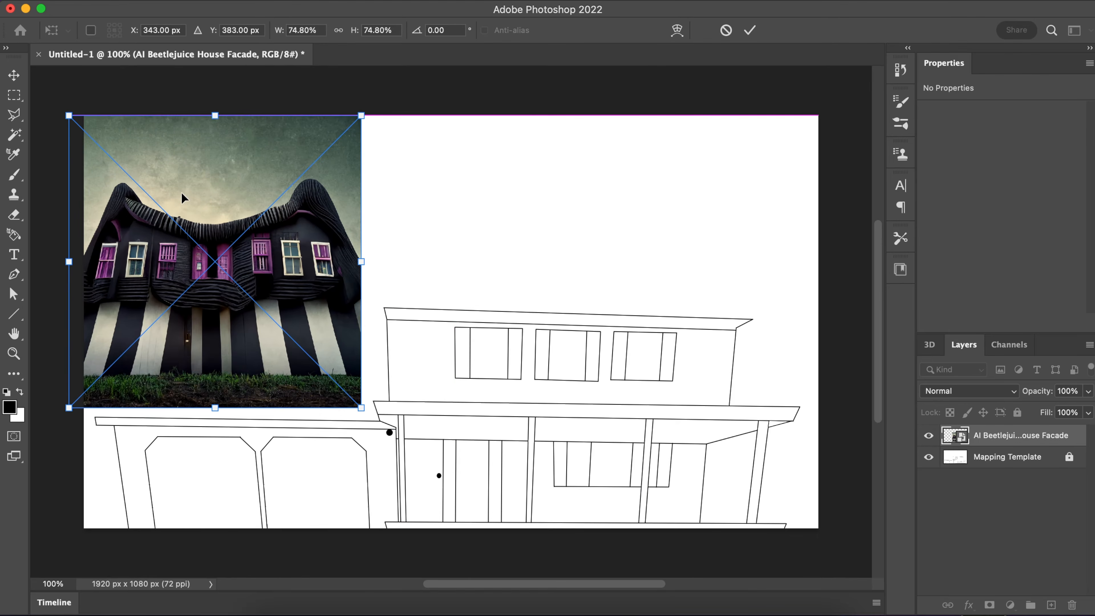
key("Return")
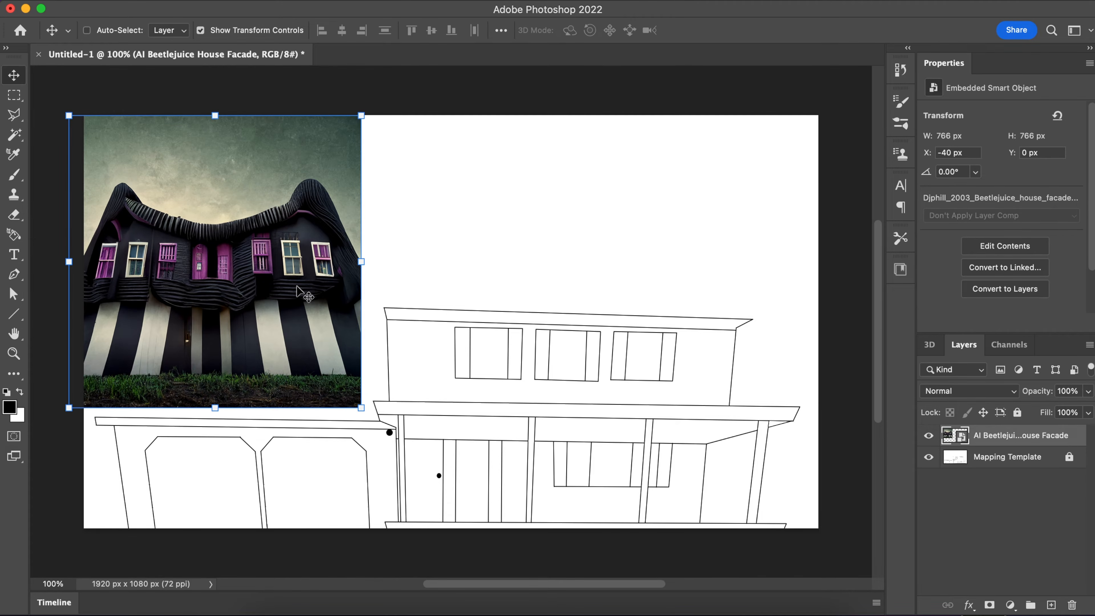
mouse_move(297, 286)
left_mouse_down()
mouse_move(305, 282)
mouse_move(295, 281)
left_mouse_up()
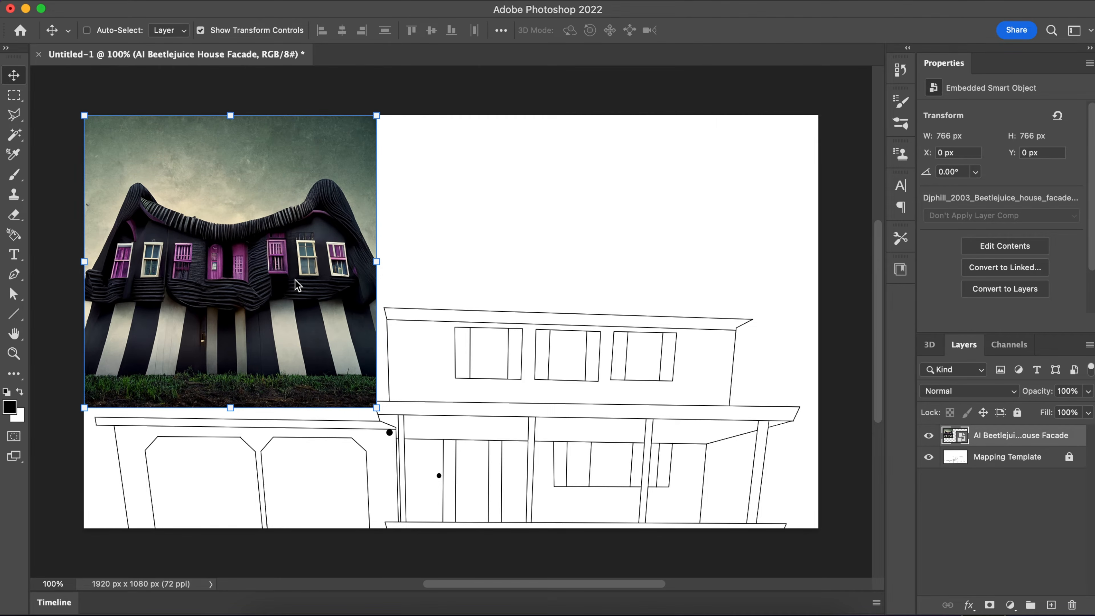
Toggle the facade layer's visibility to compare it with the mapping template, leaving the facade hidden
left_click(928, 436)
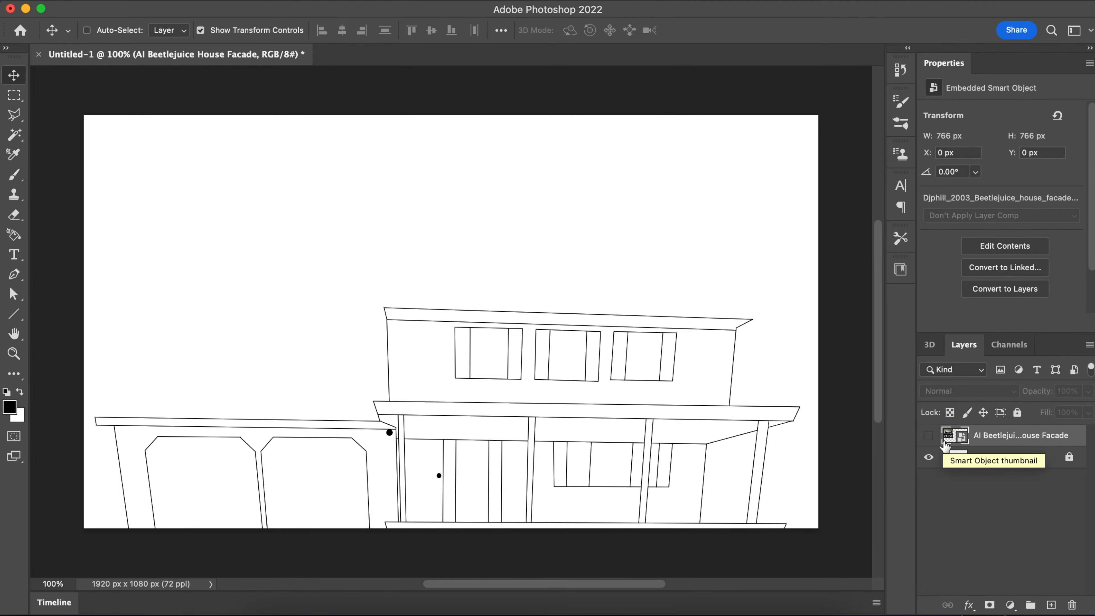
left_click(929, 436)
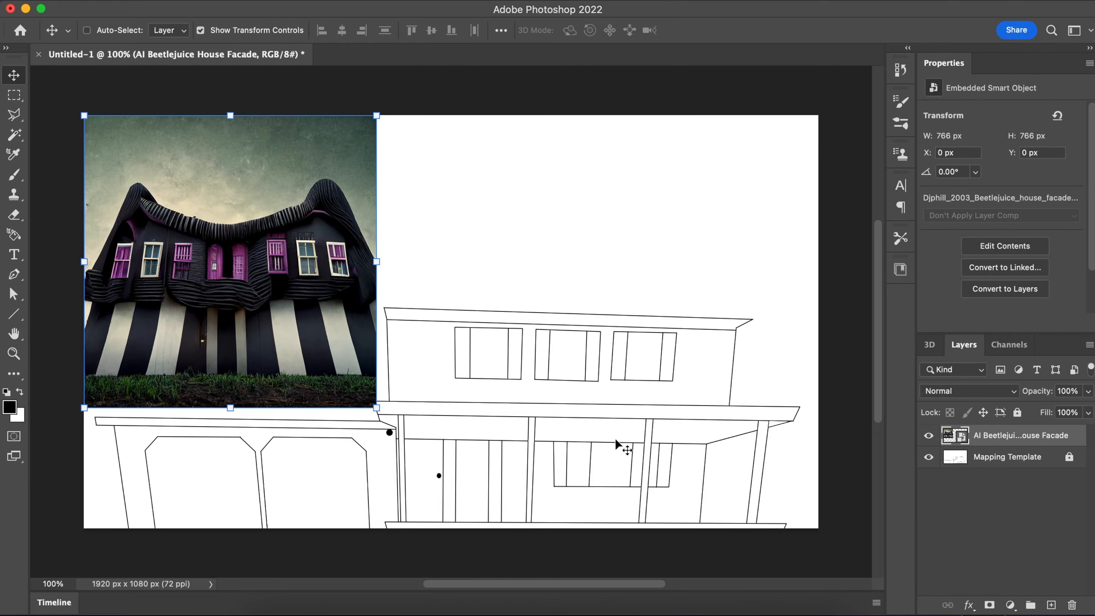
left_click(929, 437)
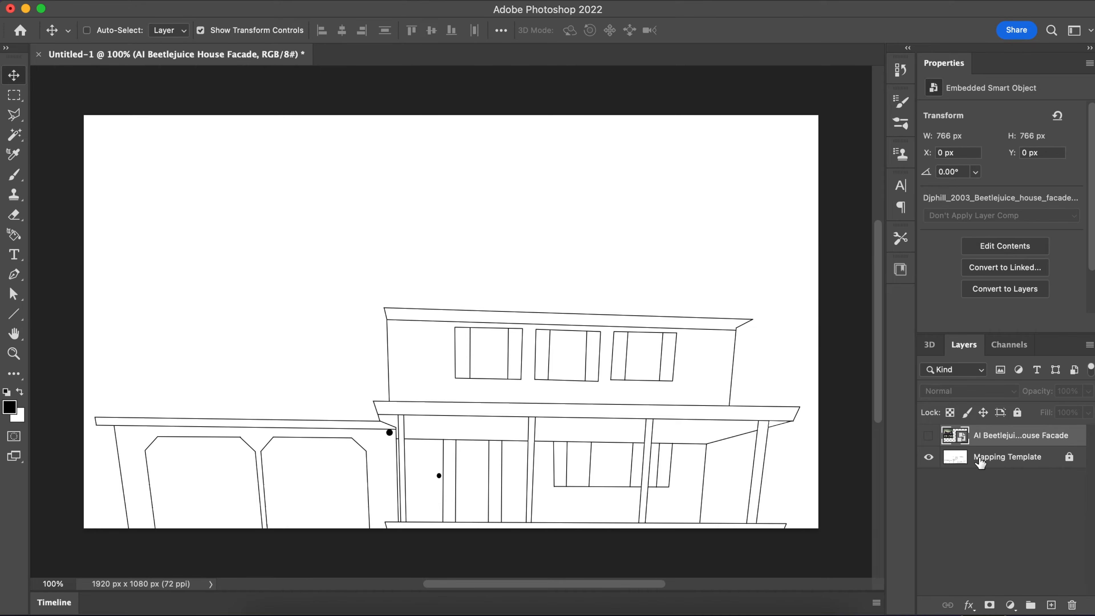
Open the facade smart object's contents, copy its striped lower wall across the full width, and paste it into the Untitled-1 document
double_click(961, 436)
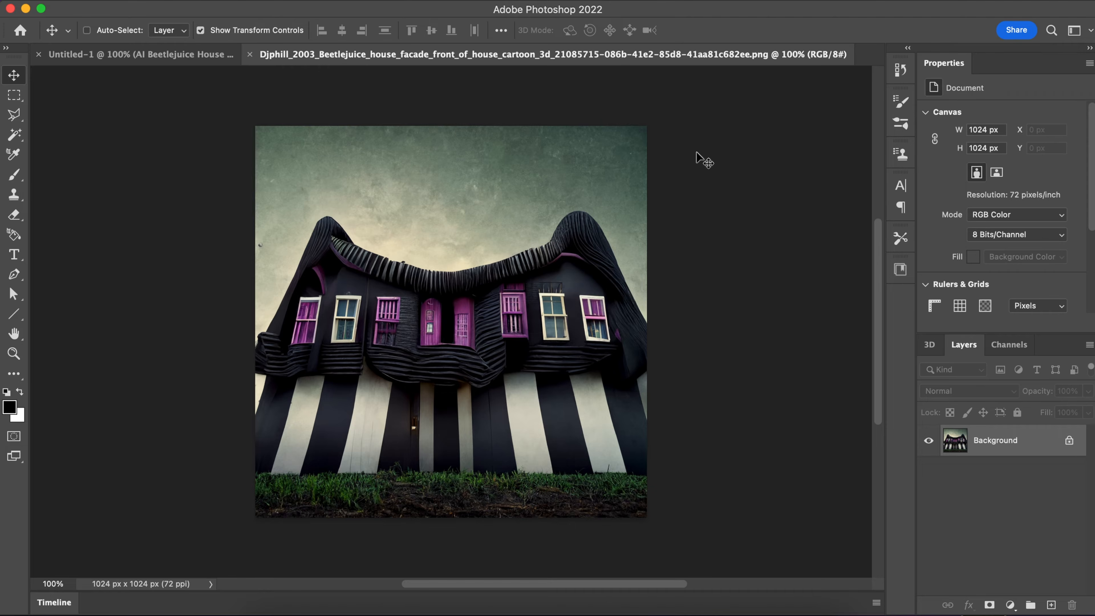
left_click(13, 97)
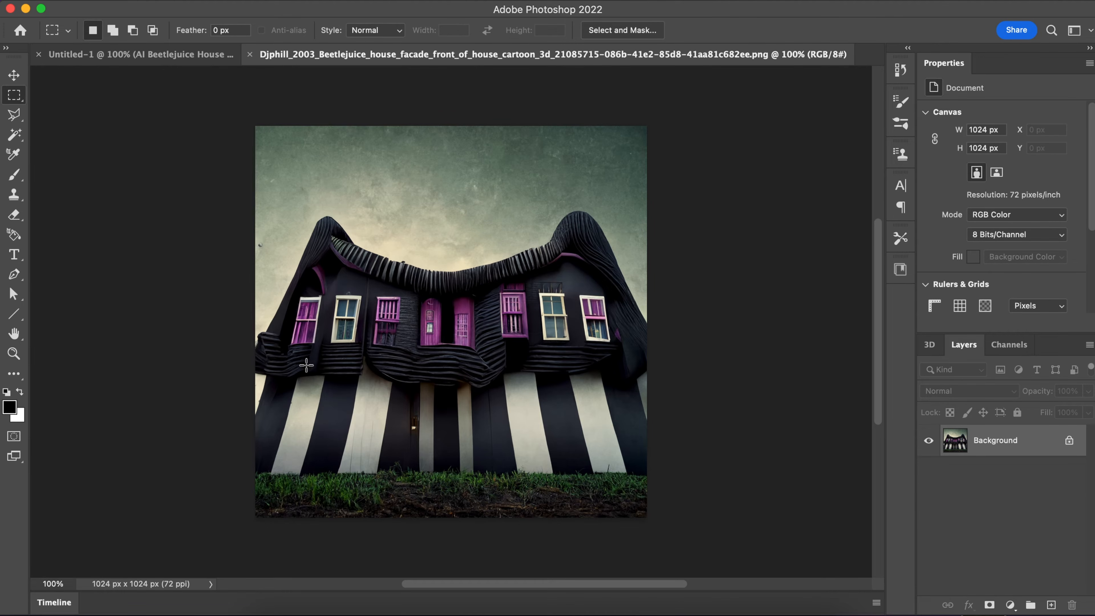
left_click_drag(250, 351, 678, 480)
left_click(188, 55)
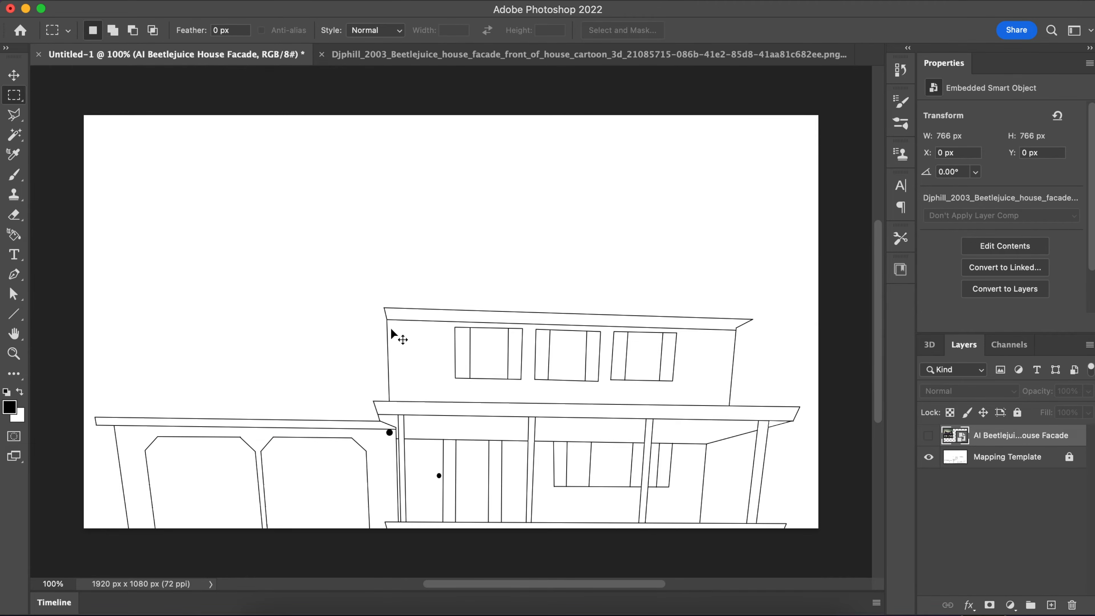
key("super+v")
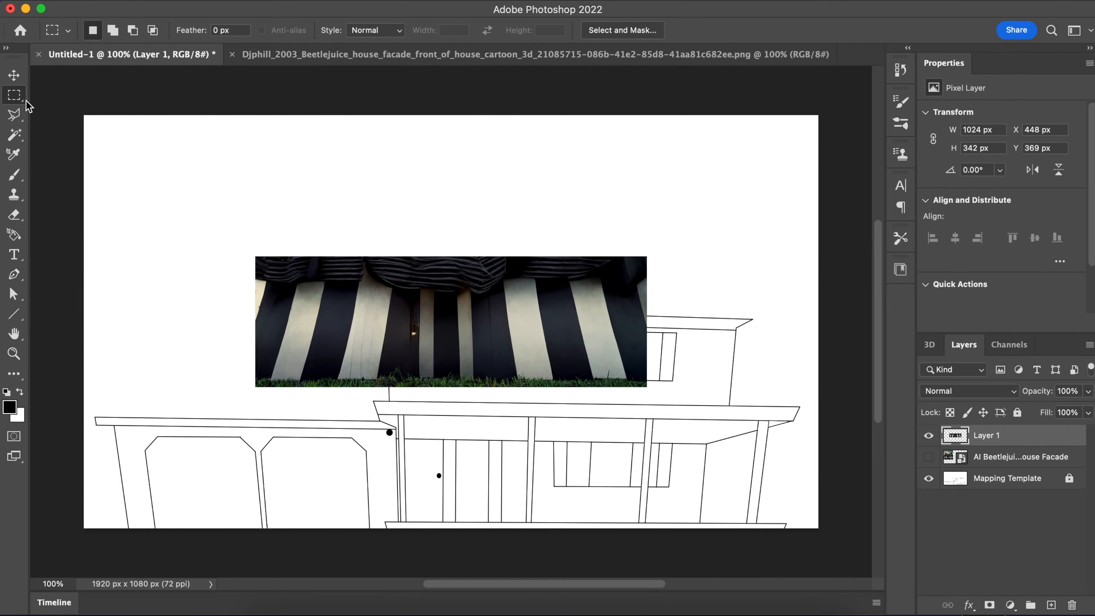
Move the pasted striped wall over the template's garage and scale it proportionally to about 86%
left_click(13, 82)
left_click_drag(441, 273, 315, 415)
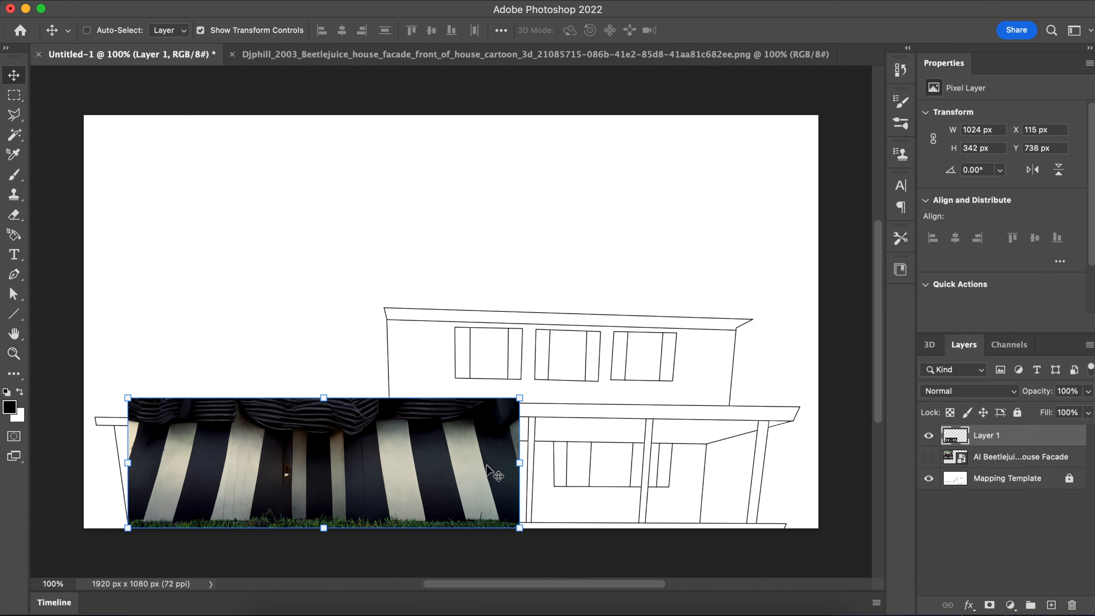
left_click(517, 402)
left_click_drag(516, 403, 441, 427)
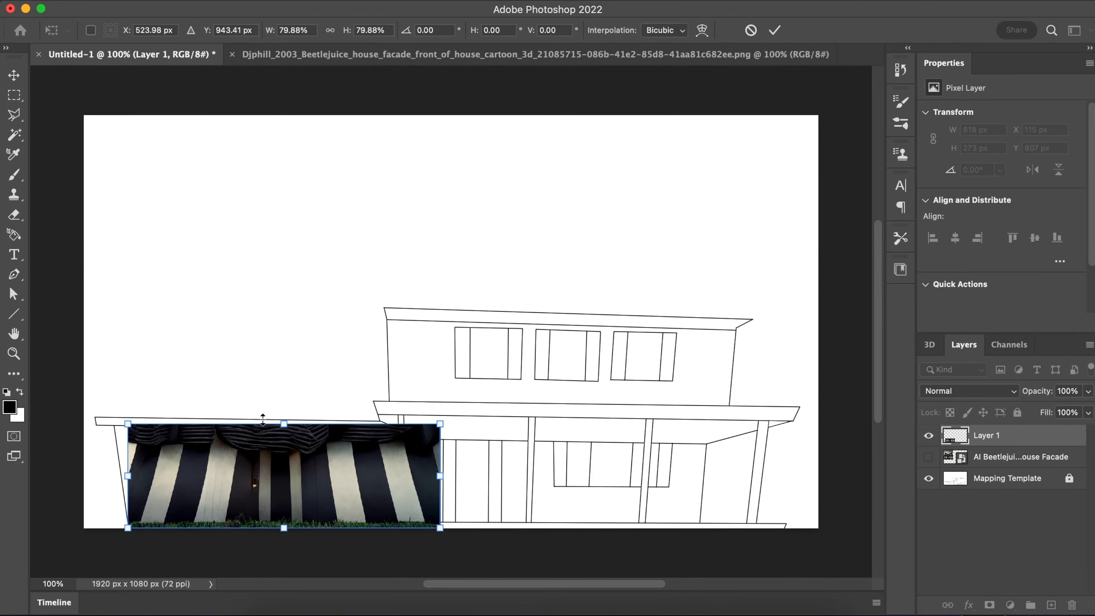
left_click_drag(443, 422, 466, 411)
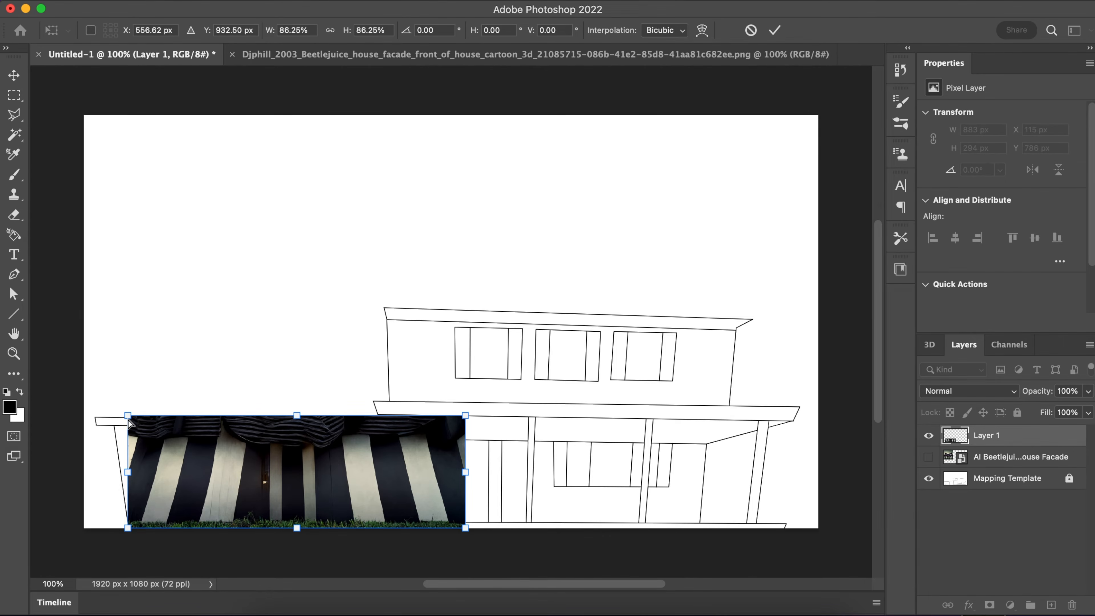
Try distorting the striped wall's upper-left corner, undo it, and reposition the wall over the garage at X 21 px
left_click_drag(128, 417, 91, 415)
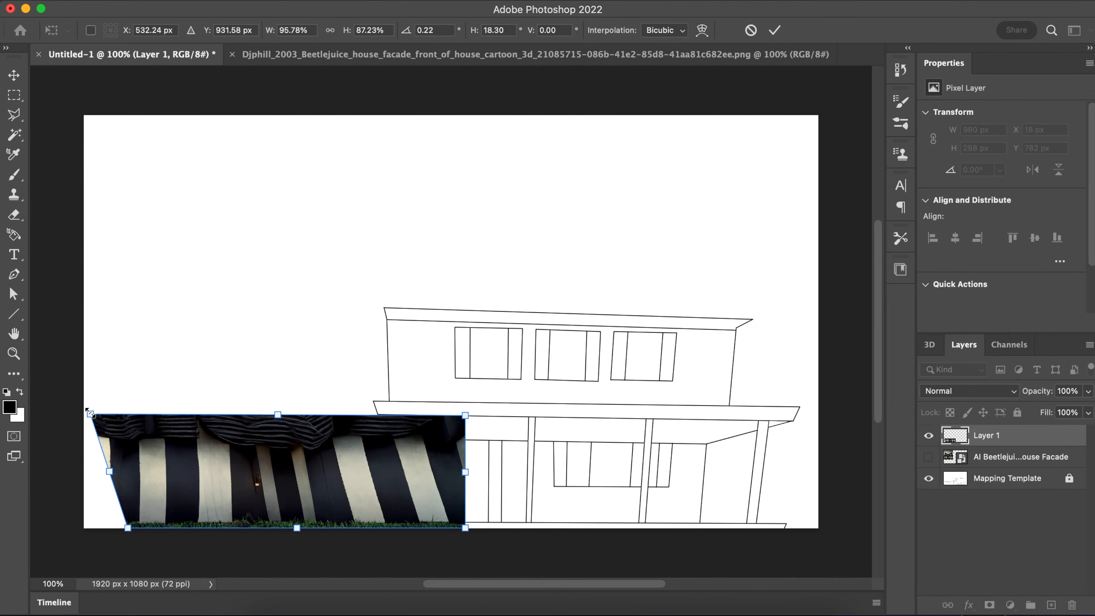
key("super+z")
left_click_drag(317, 452, 290, 465)
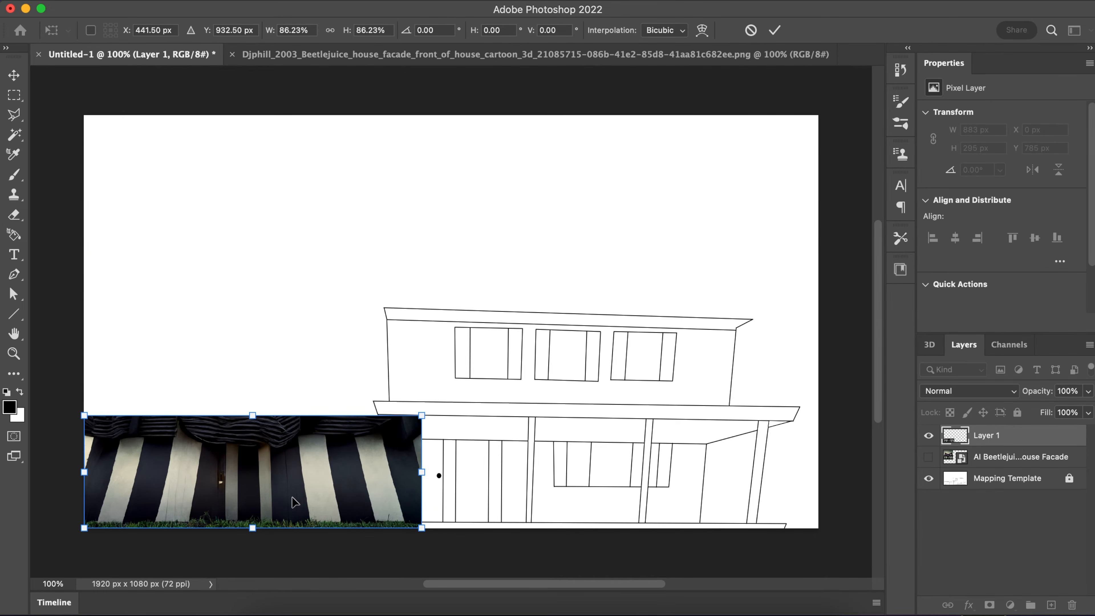
left_click_drag(222, 463, 259, 465)
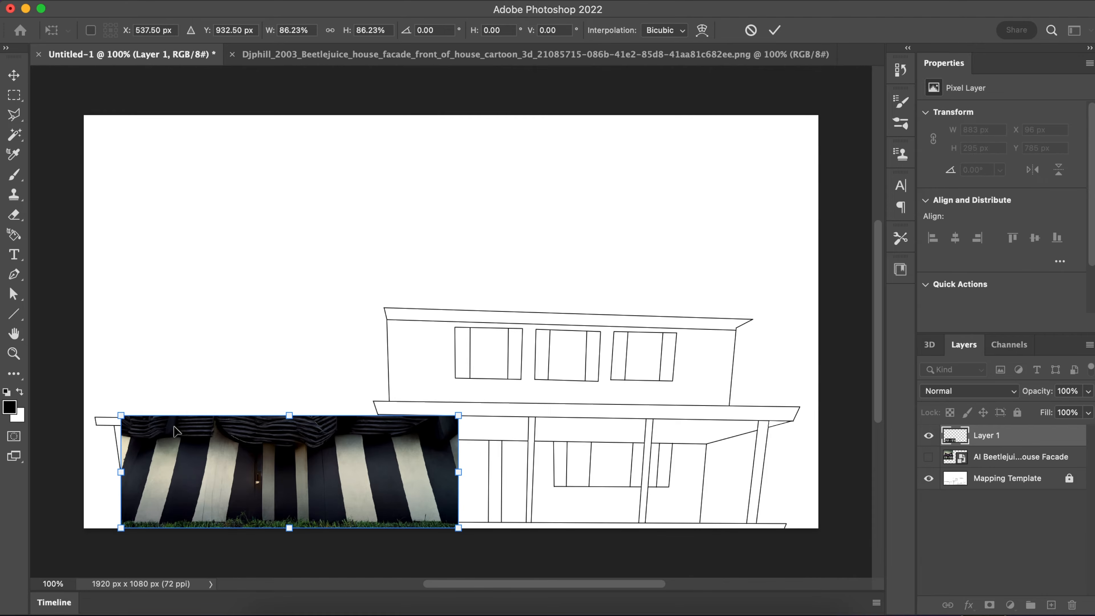
left_click_drag(330, 468, 302, 470)
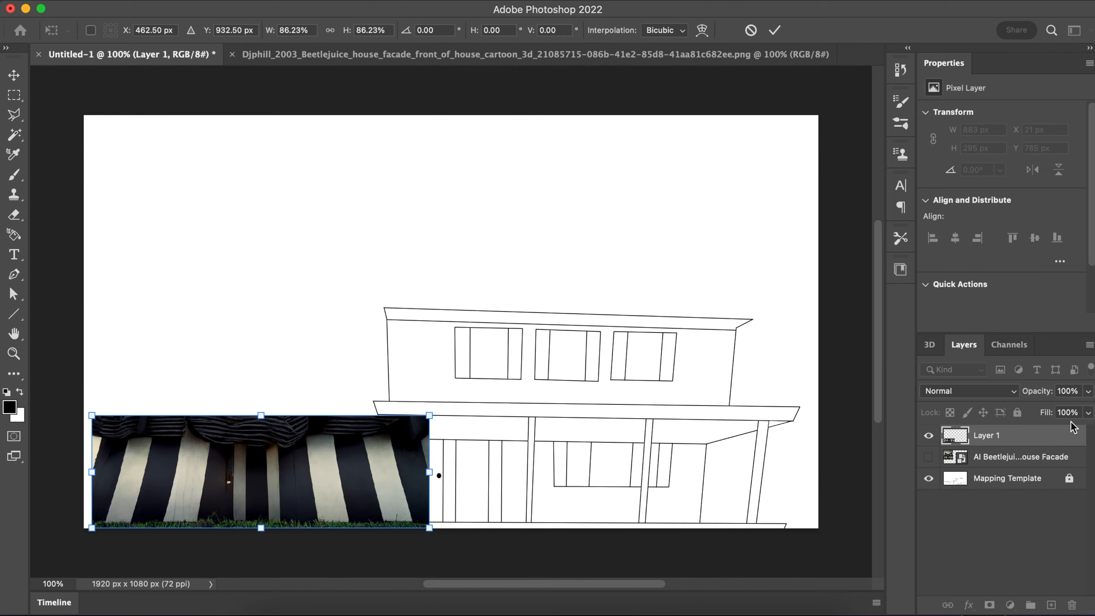
Apply the striped wall's transform and lower the opacity of Layer 1 to 37%
left_click(1027, 440)
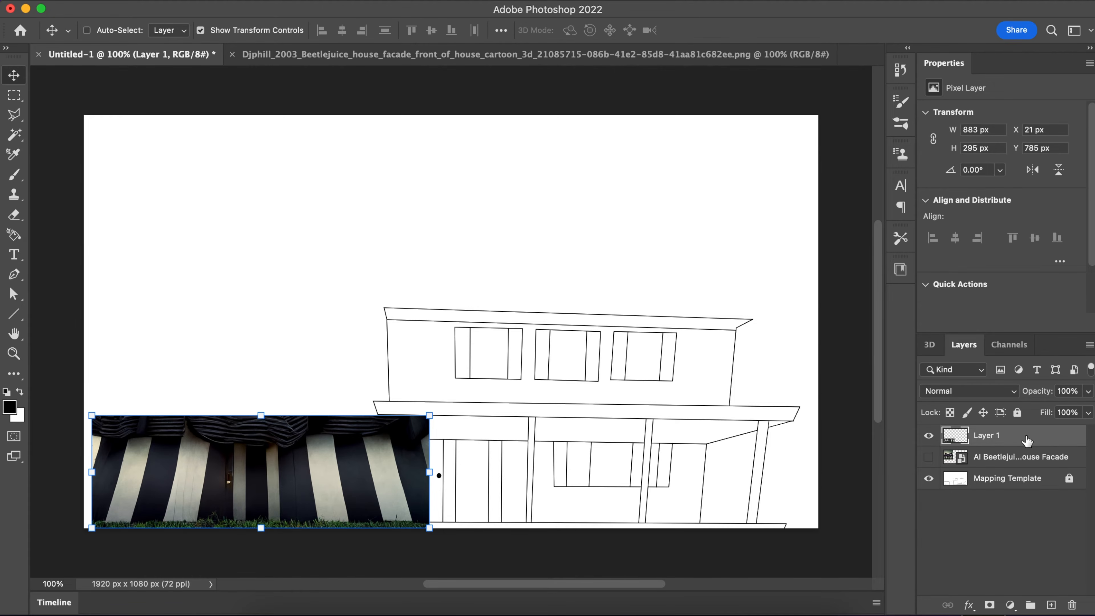
left_click(1088, 391)
left_click_drag(1083, 409, 1042, 410)
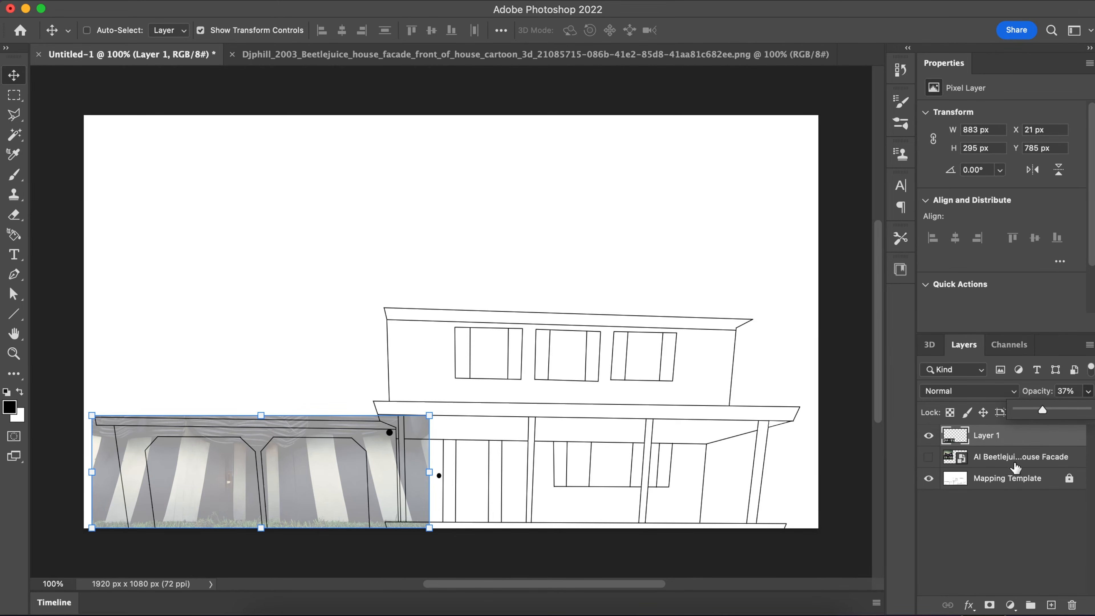
Select the white area outside the house outline on the Mapping Template layer, using the Magic Wand with Contiguous enabled
left_click(1020, 479)
left_click(1020, 479)
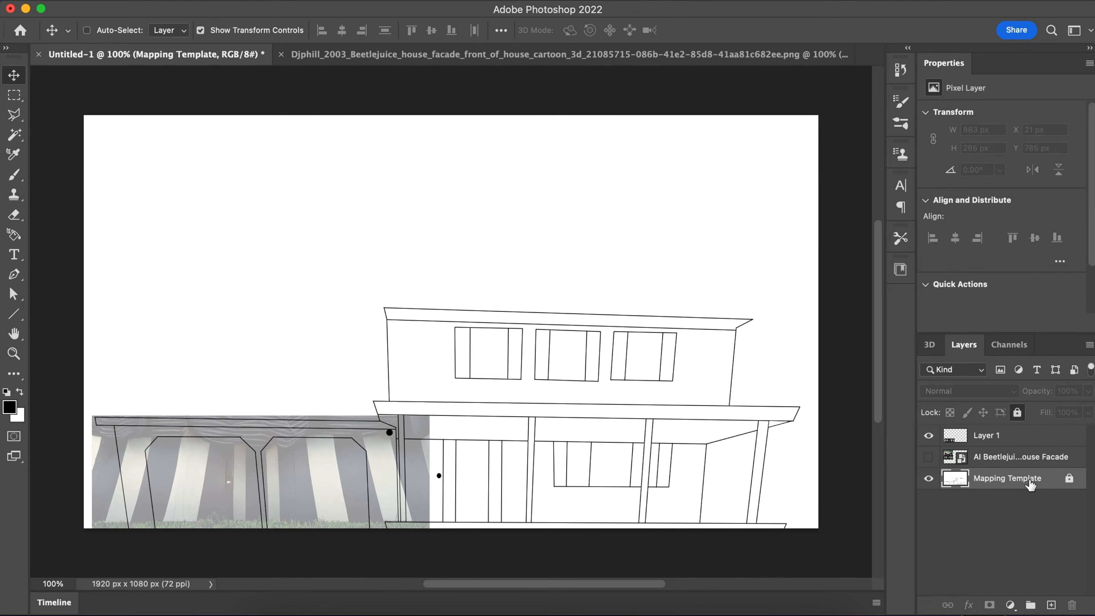
left_click(13, 135)
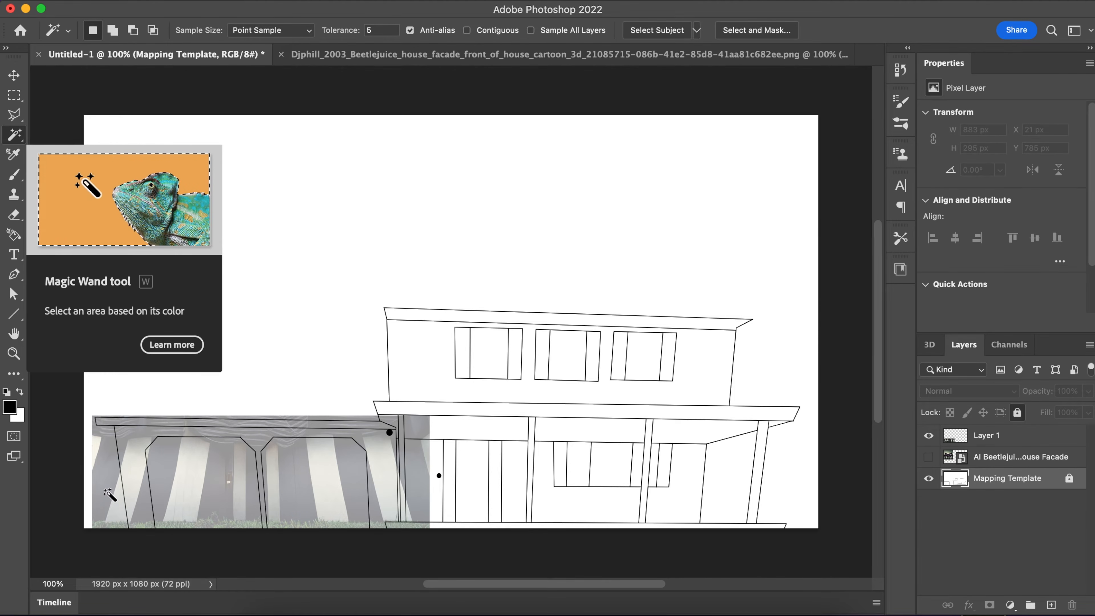
left_click(107, 474)
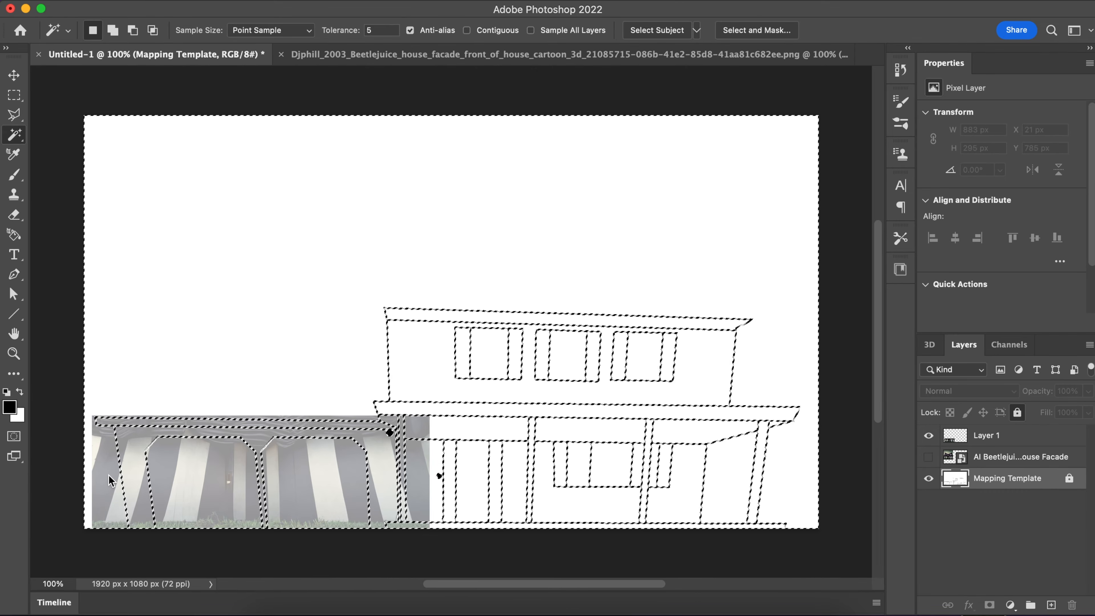
key("super+d")
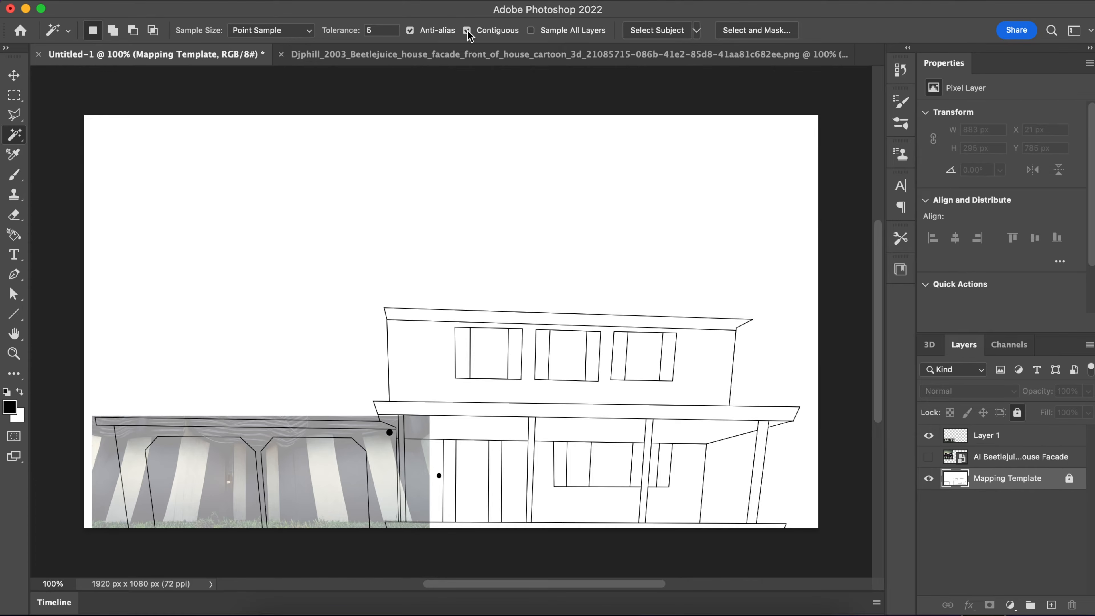
left_click(106, 493)
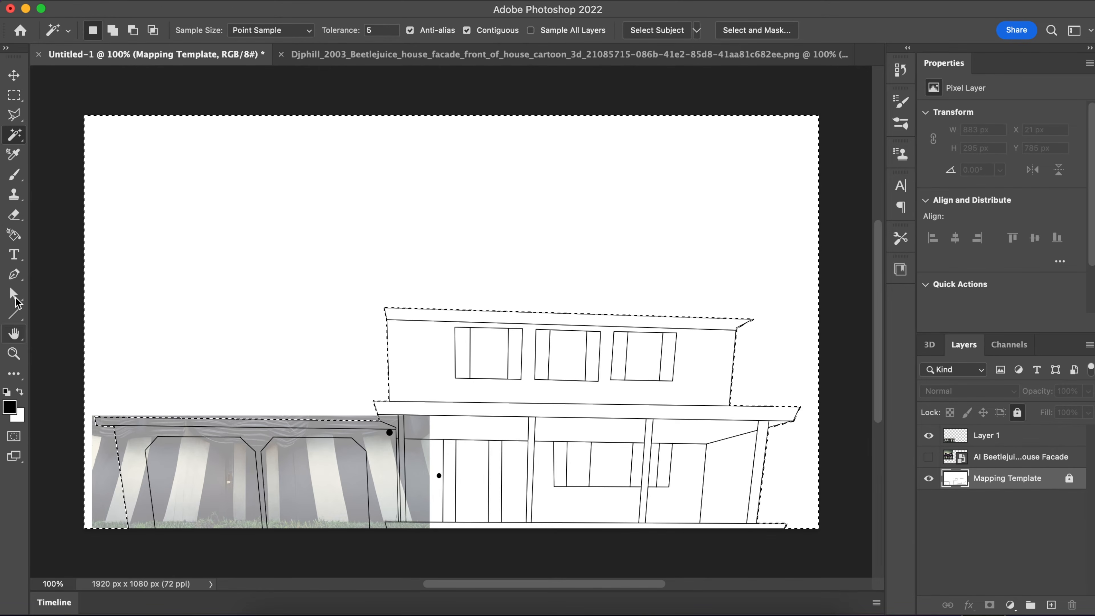
Erase the parts of the striped wall on Layer 1 that extend beyond the garage outline, enlarging the eraser to 250 px
left_click(16, 214)
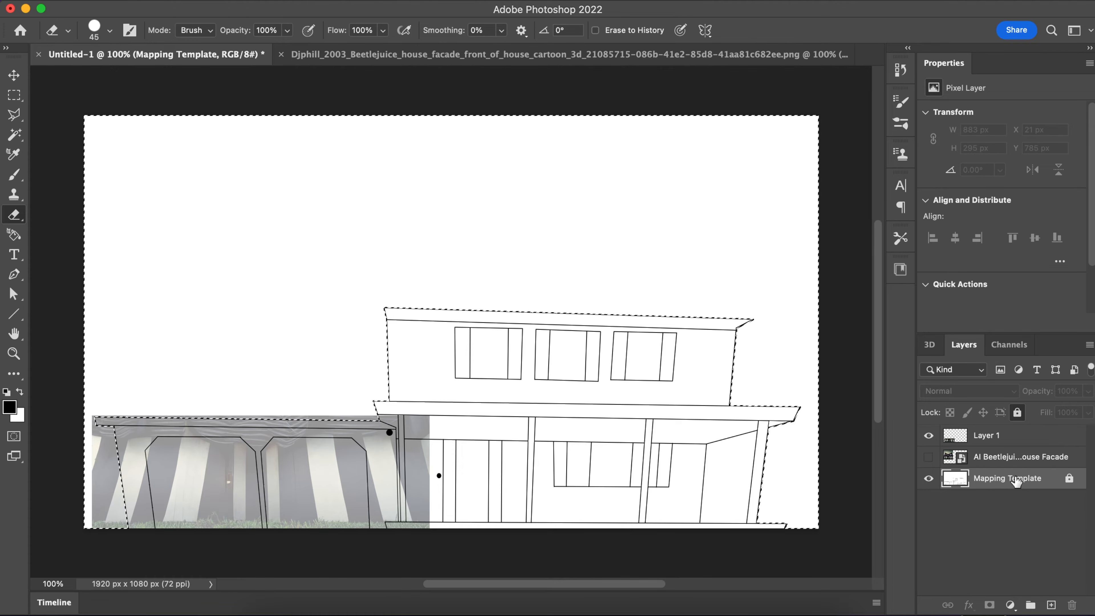
left_click(1002, 441)
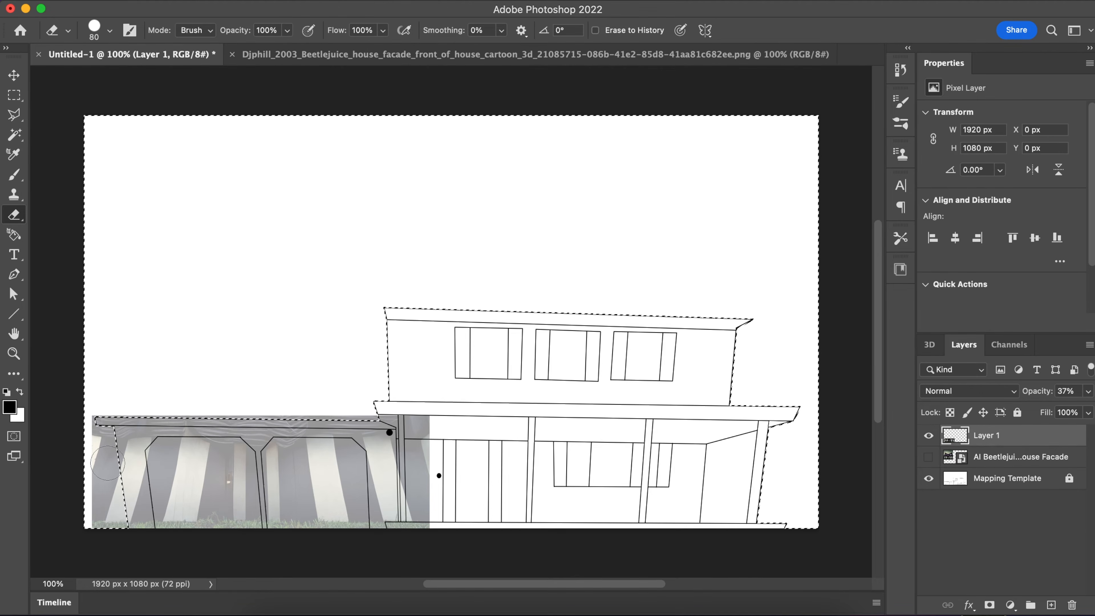
left_click_drag(107, 463, 49, 513)
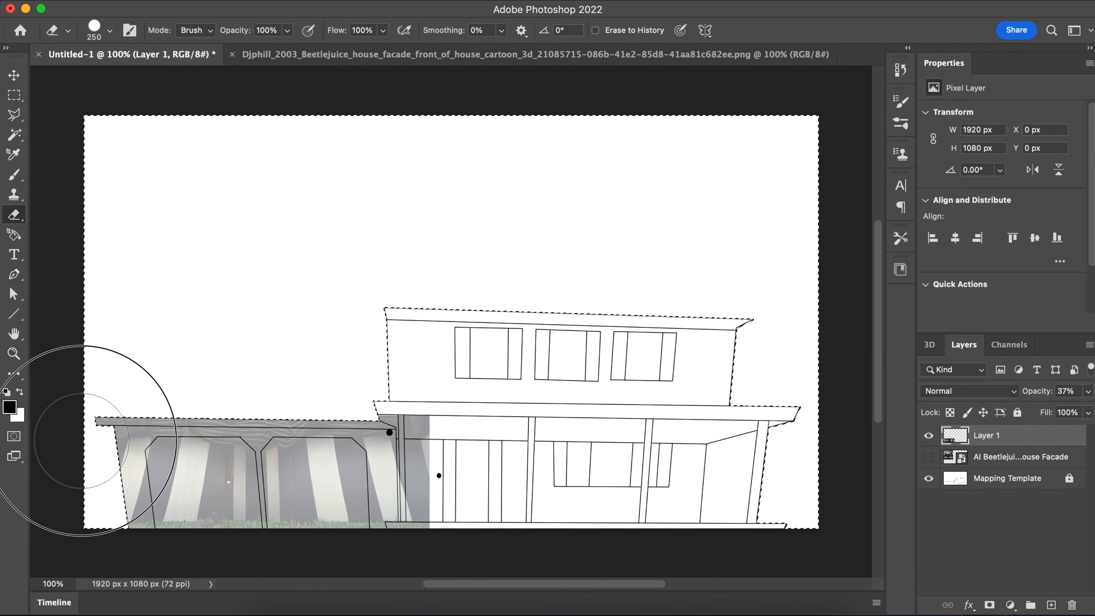
left_click(14, 95)
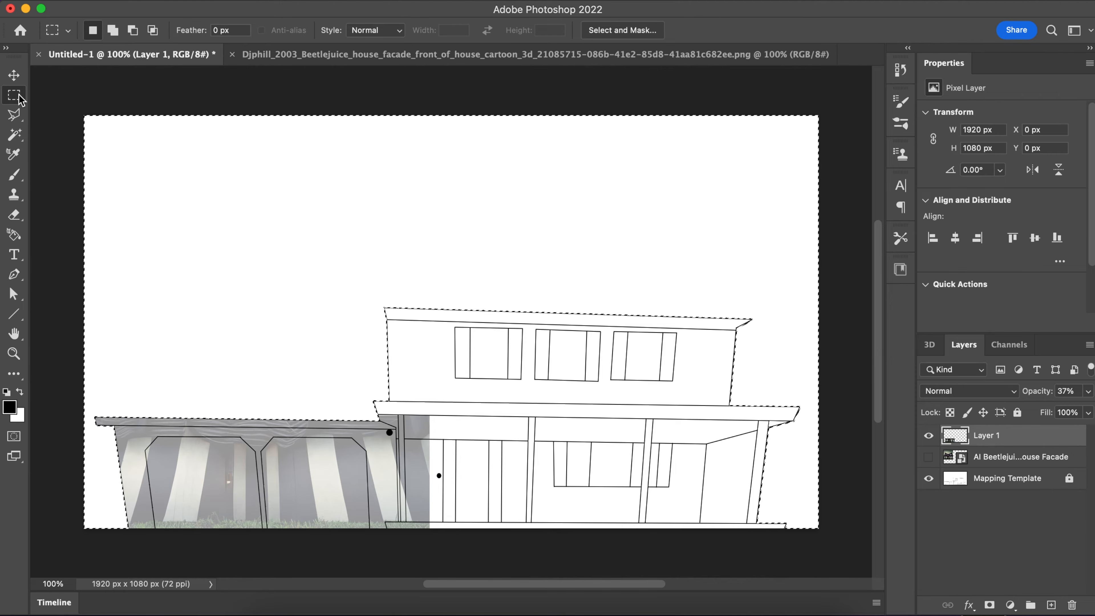
Deselect the area outside the house outline and activate the Magic Wand on the Mapping Template layer
left_click(207, 213)
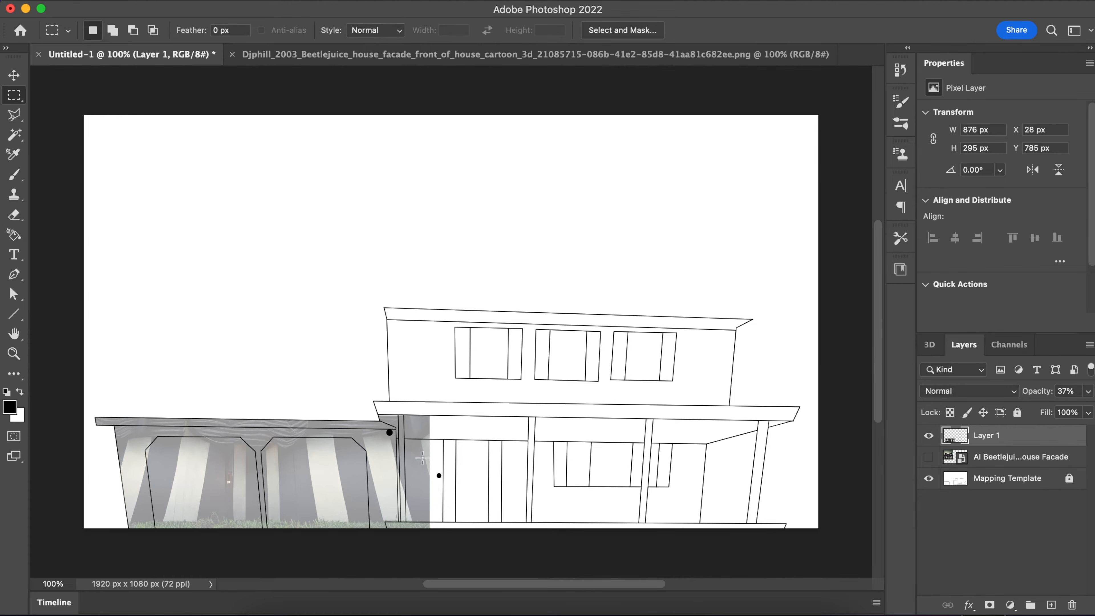
key("super+equal")
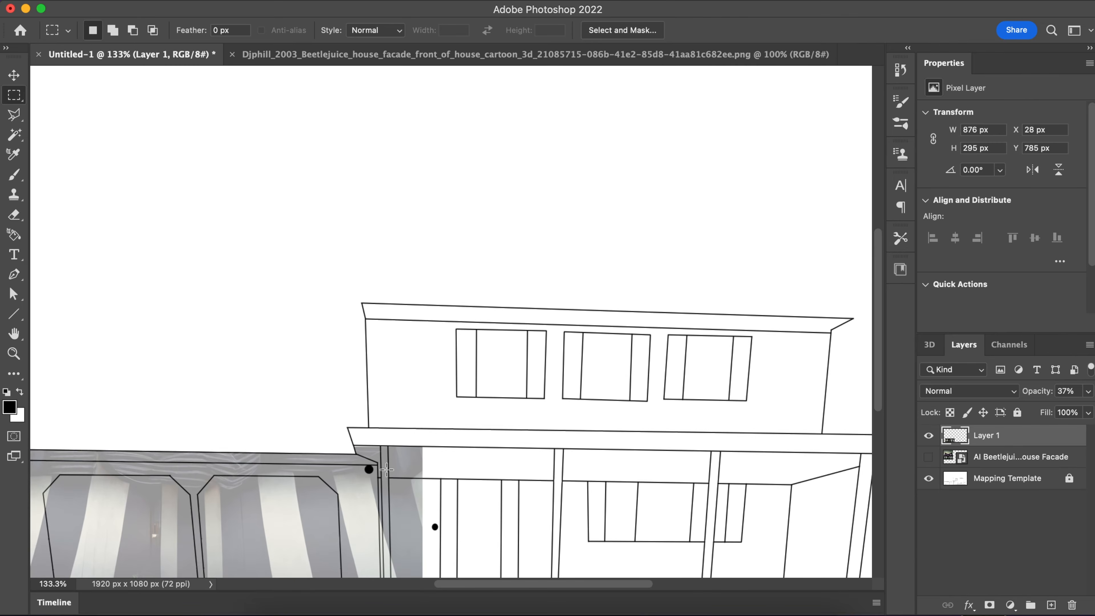
left_click_drag(372, 363, 367, 269)
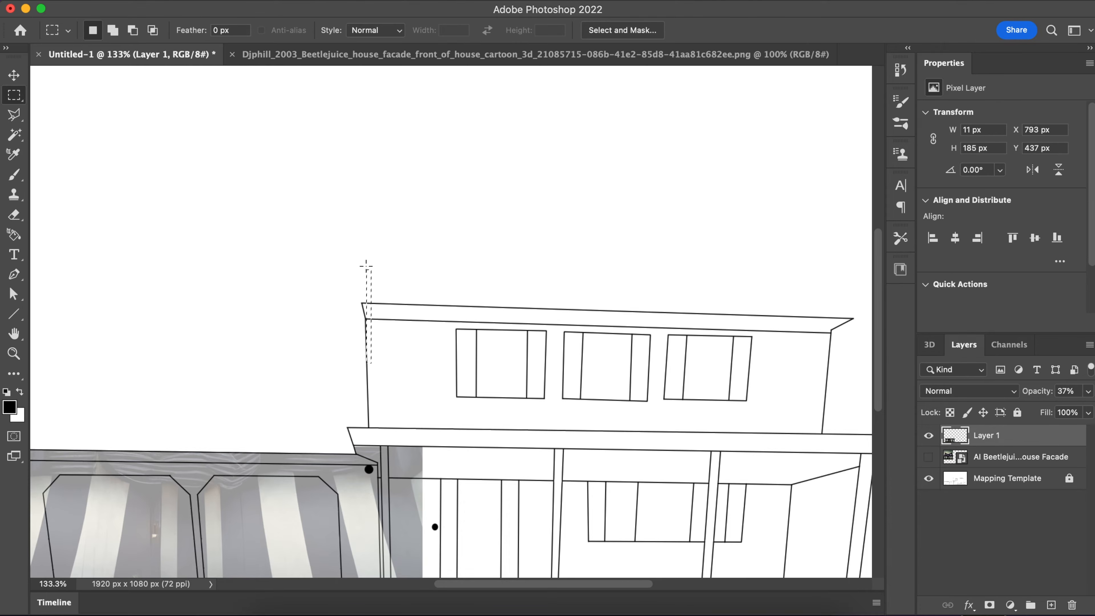
key("super+d")
scroll(401, 281, "up", 2)
scroll(396, 244, "down", 8)
scroll(397, 239, "up", 2)
scroll(397, 240, "left", 2)
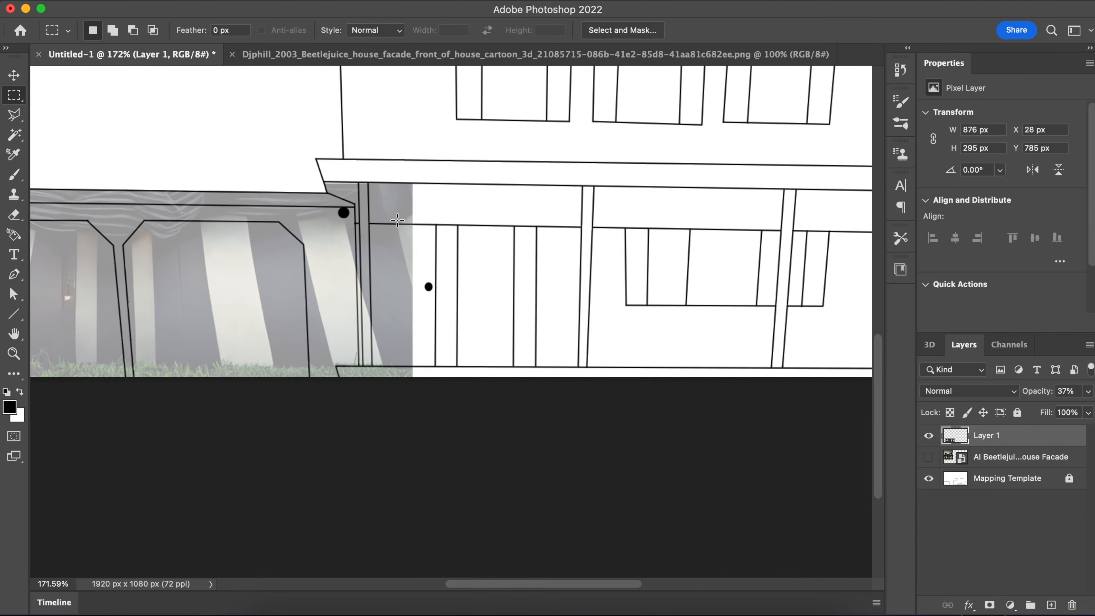
scroll(398, 213, "up", 4)
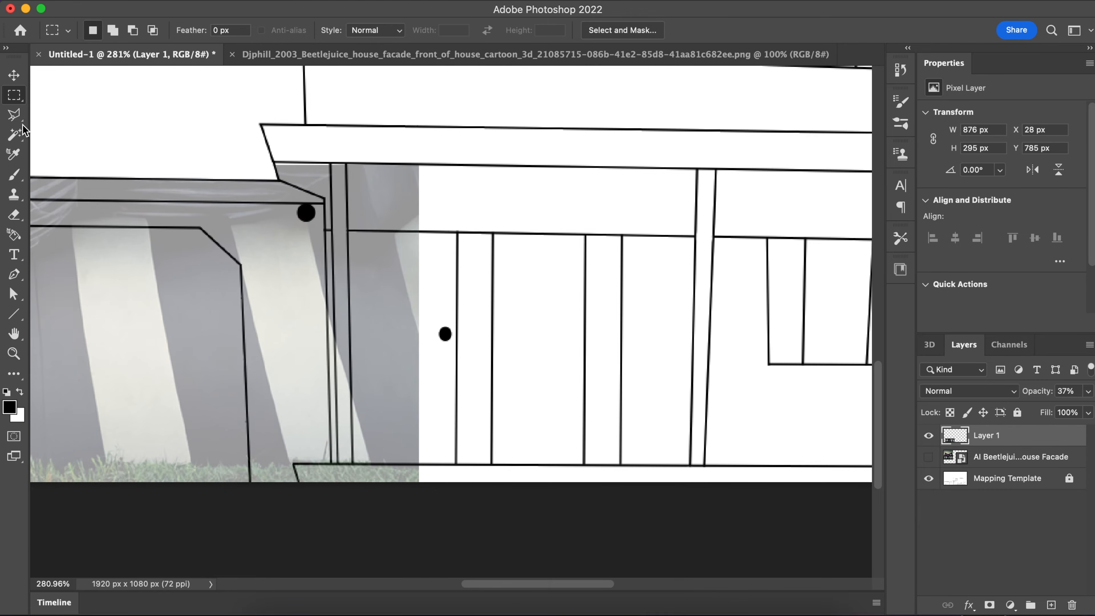
left_click(14, 135)
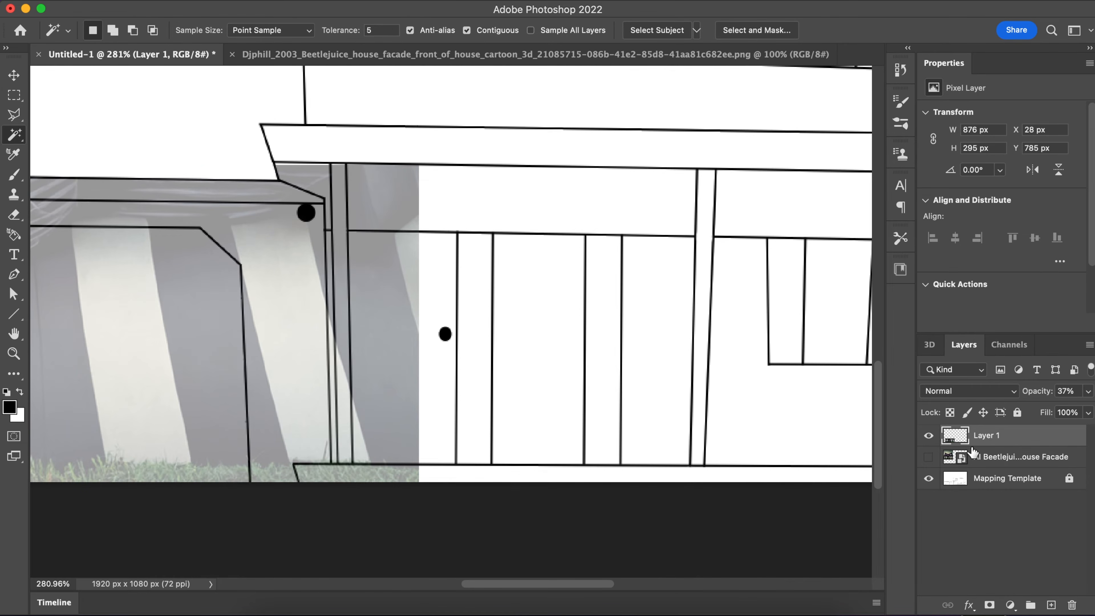
left_click(1000, 479)
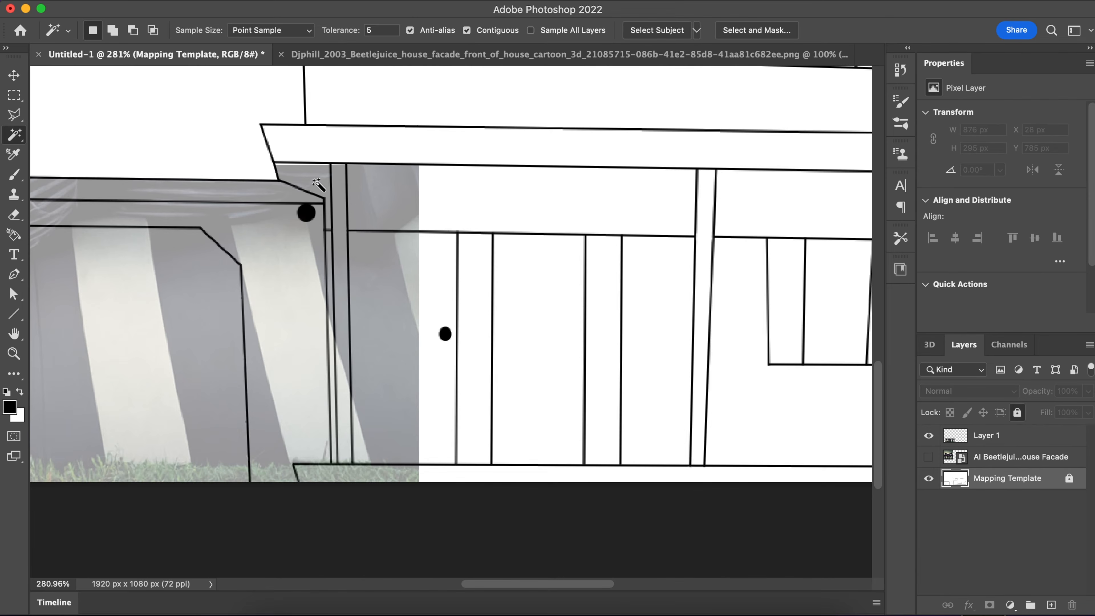
left_click(316, 184)
left_click(330, 248, "shift")
key("shift")
left_click(321, 472, "shift")
left_click(343, 447, "shift")
left_click(382, 391, "shift")
left_click(387, 215, "shift")
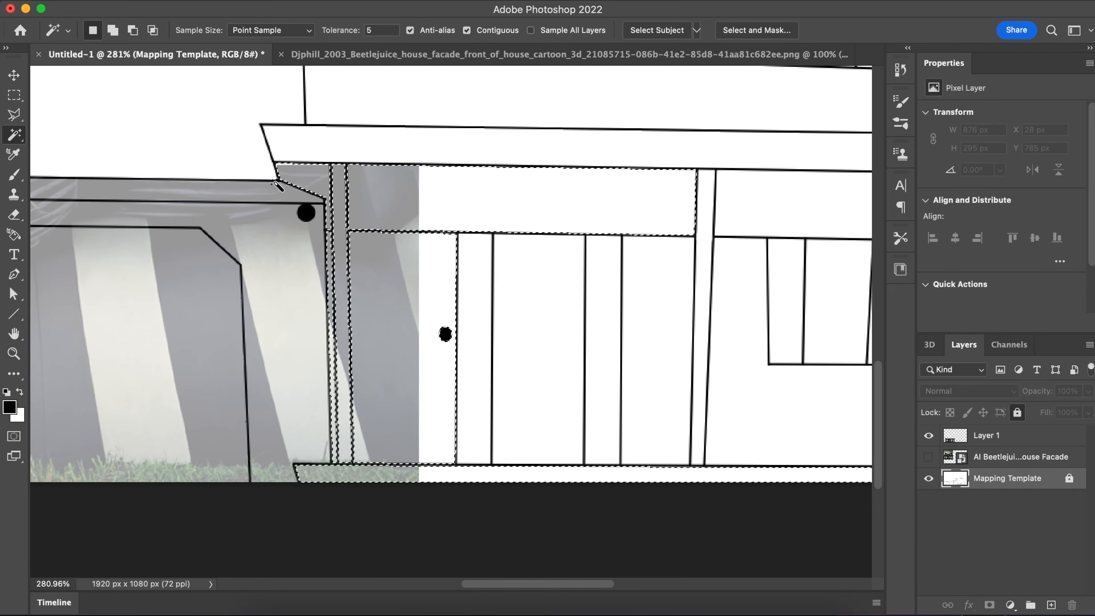
left_click(14, 95)
left_click(140, 114)
Select the garage sections on the Mapping Template layer with the Magic Wand, then invert the selection to cover everything outside them
left_click(14, 135)
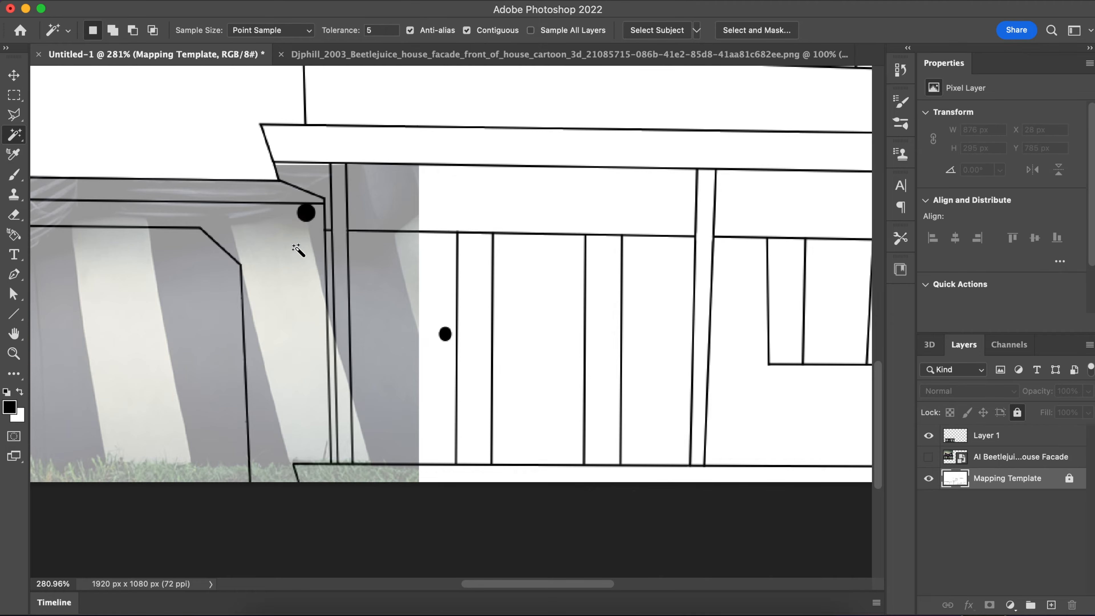
key("shift")
left_click(279, 193, "shift")
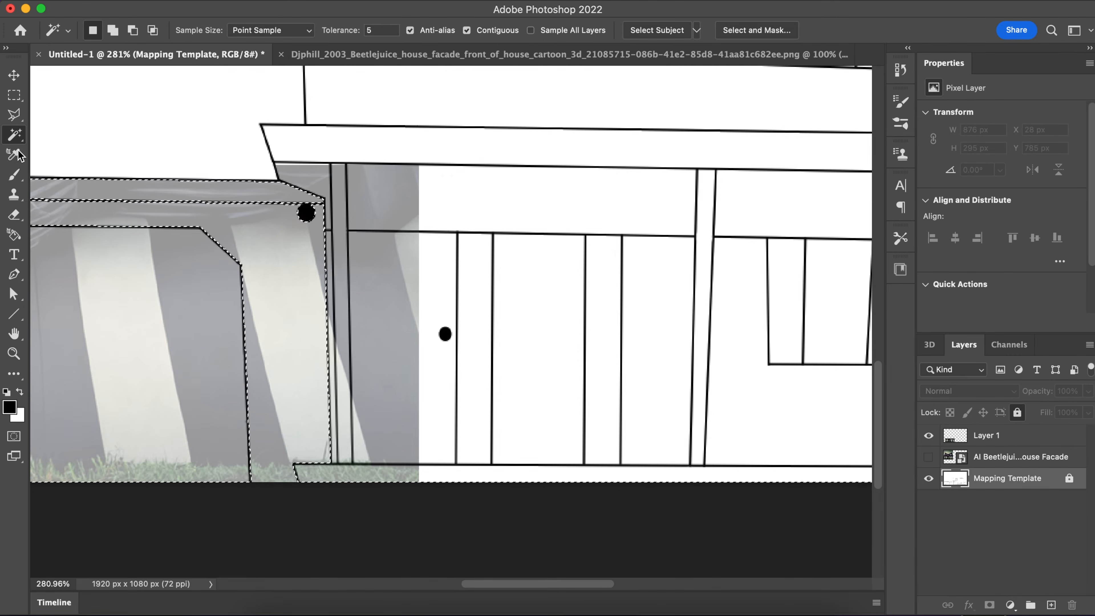
Erase the part of the striped wall on Layer 1 that overlaps the porch, then clear the selection
left_click(14, 214)
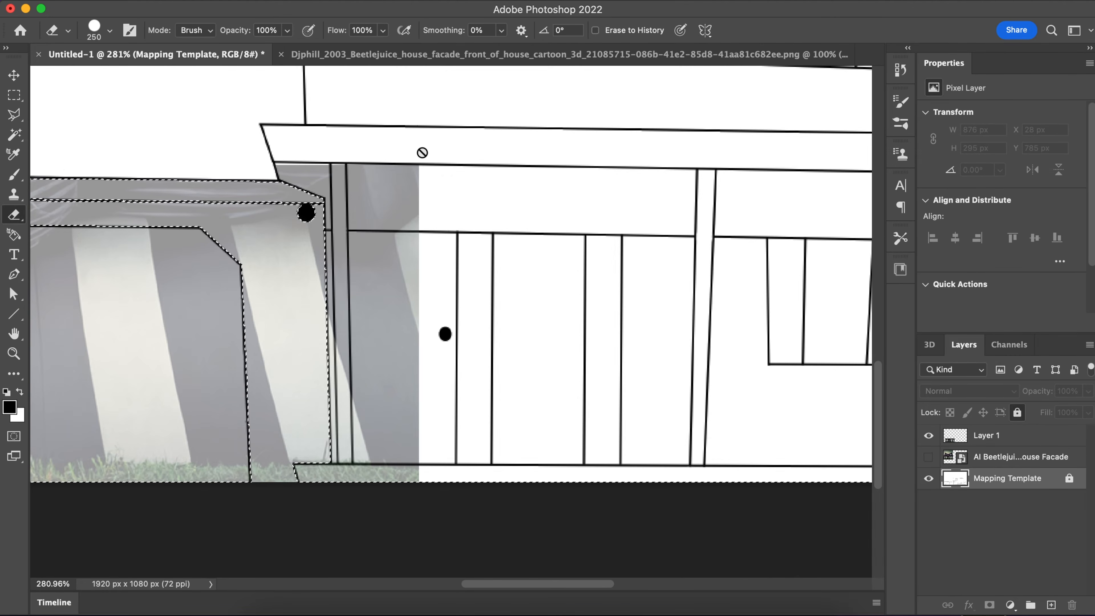
left_click(1001, 441)
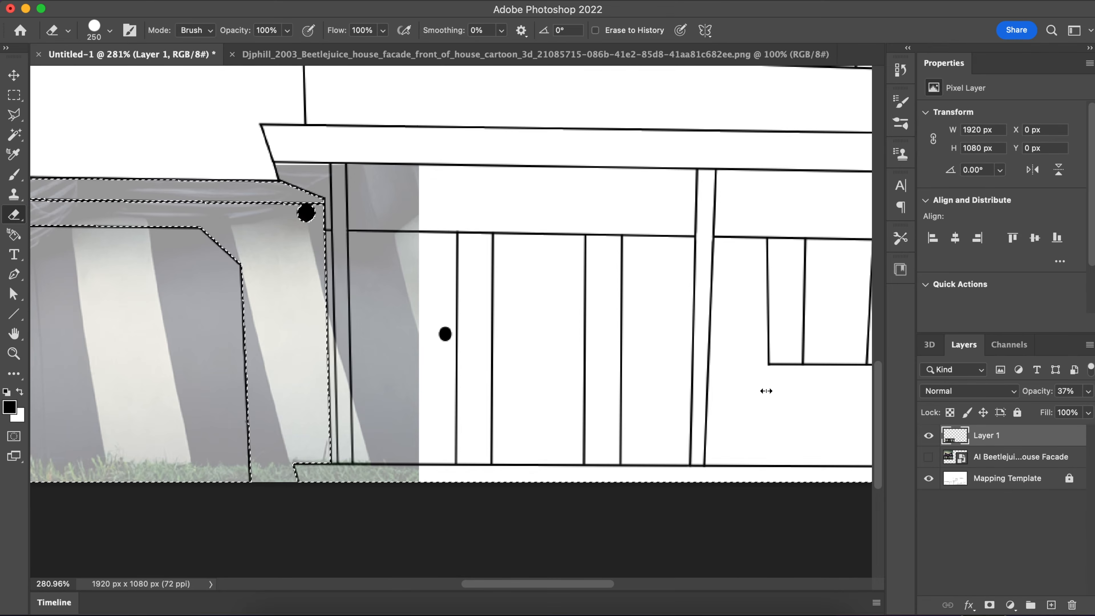
mouse_move(452, 190)
left_mouse_down()
mouse_move(460, 203)
mouse_move(411, 172)
left_mouse_up()
mouse_move(383, 110)
left_mouse_down()
mouse_move(433, 406)
mouse_move(387, 483)
left_mouse_up()
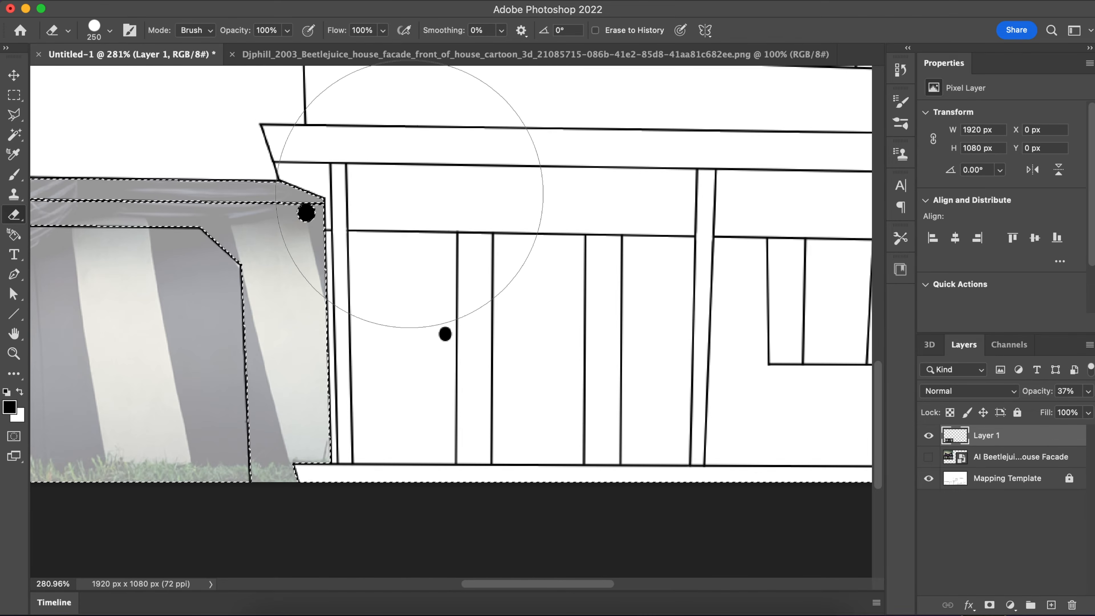
left_click(14, 95)
left_click(266, 199)
Raise the opacity of Layer 1 to 100%
scroll(266, 199, "down", 2)
scroll(266, 199, "down", 5)
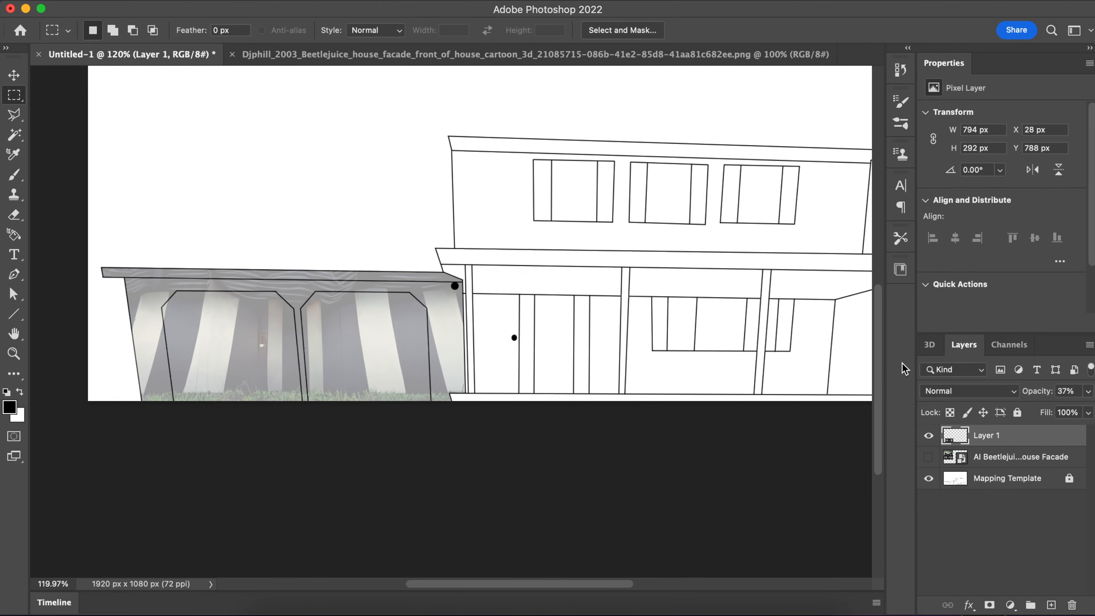
left_click(1088, 391)
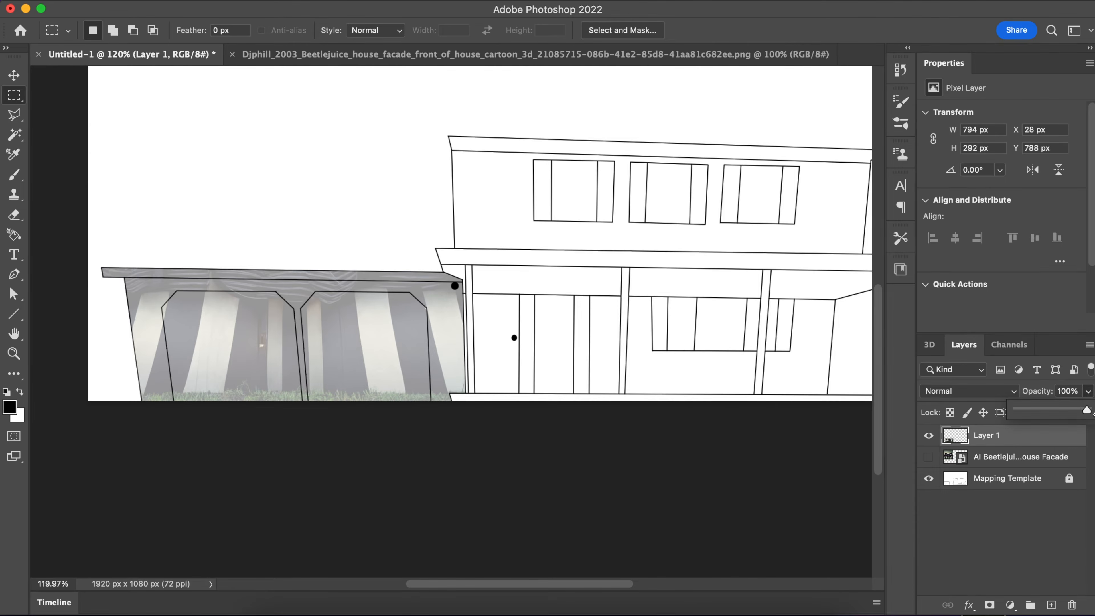
left_click(1089, 411)
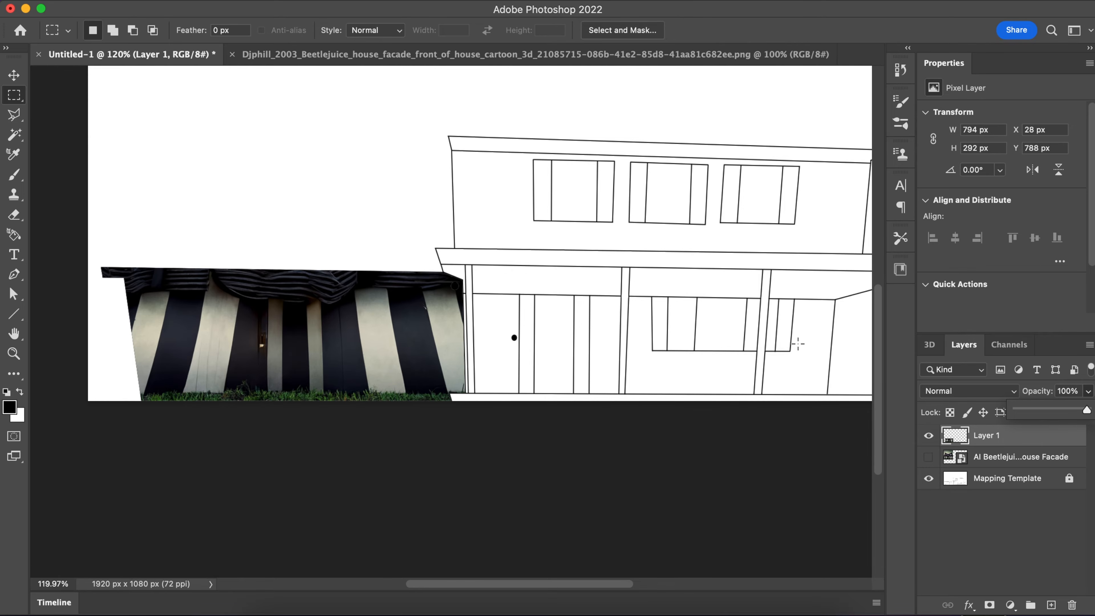
Paste another copy of the facade's striped wall into the template document and move it down over the porch
key("super")
scroll(780, 422, "up", 5)
scroll(780, 422, "right", 2)
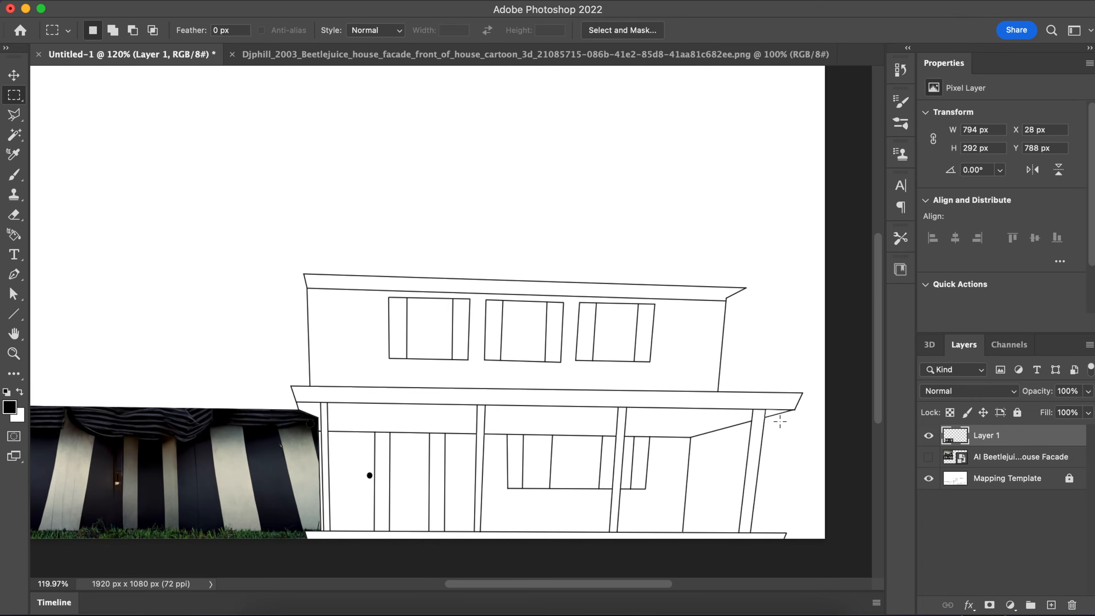
scroll(780, 421, "down", 1)
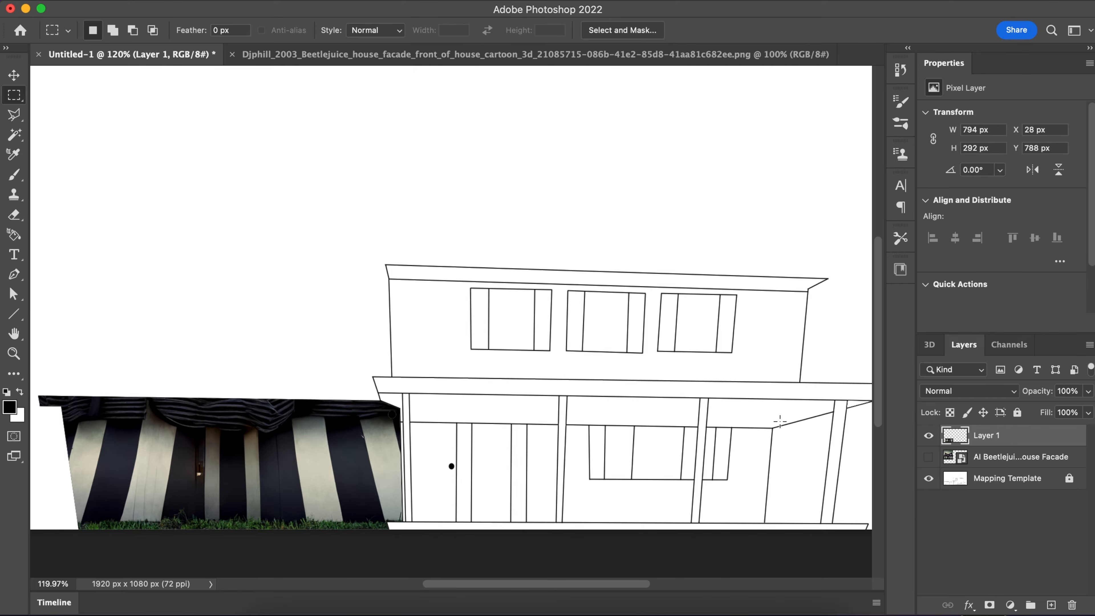
left_click(717, 53)
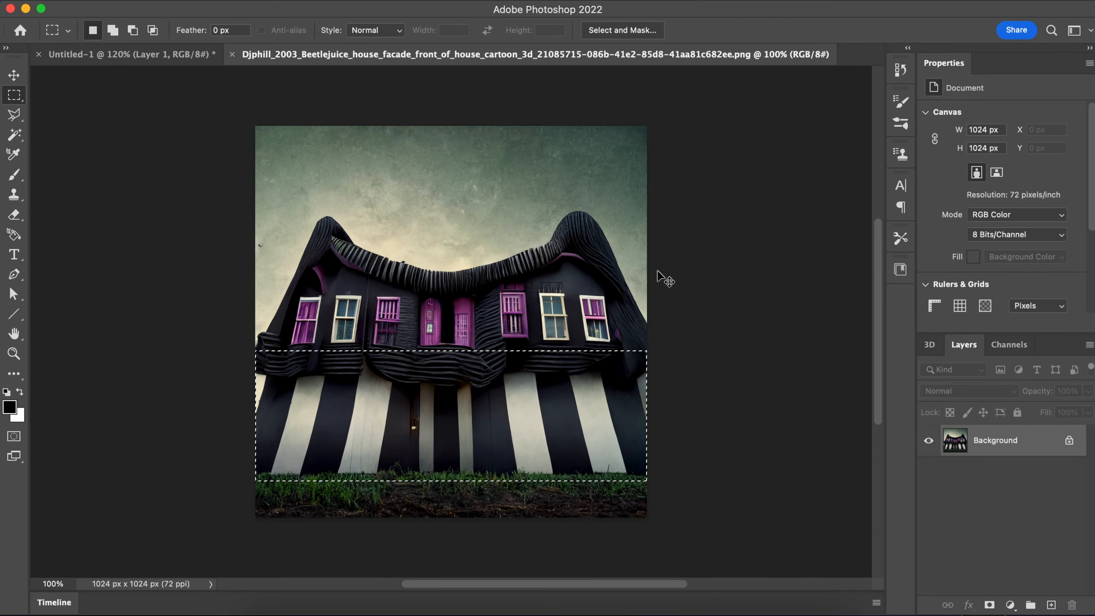
left_click(152, 51)
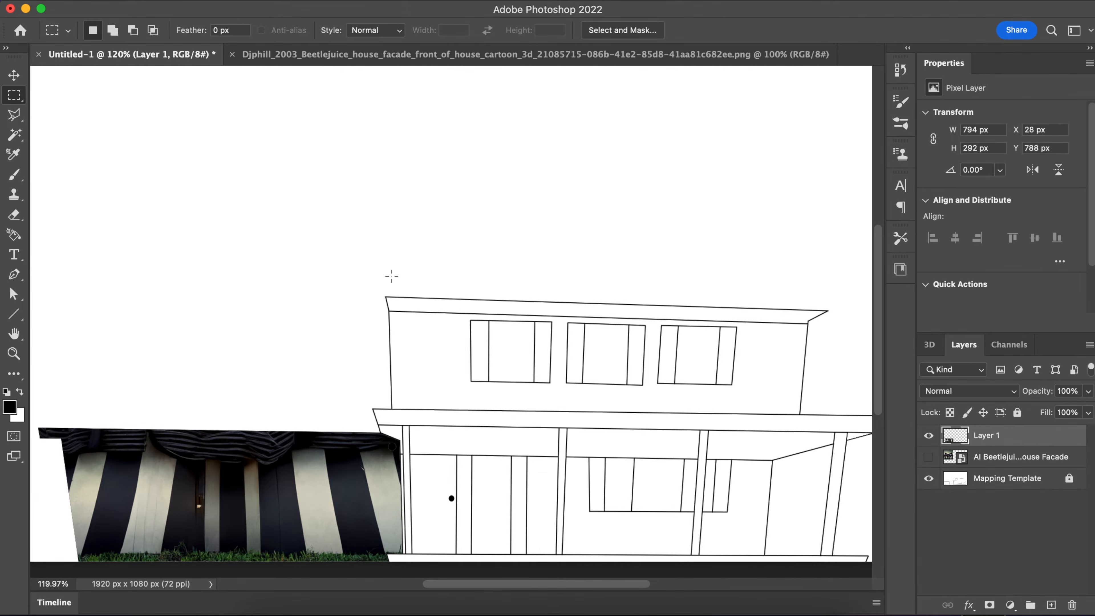
key("super+v")
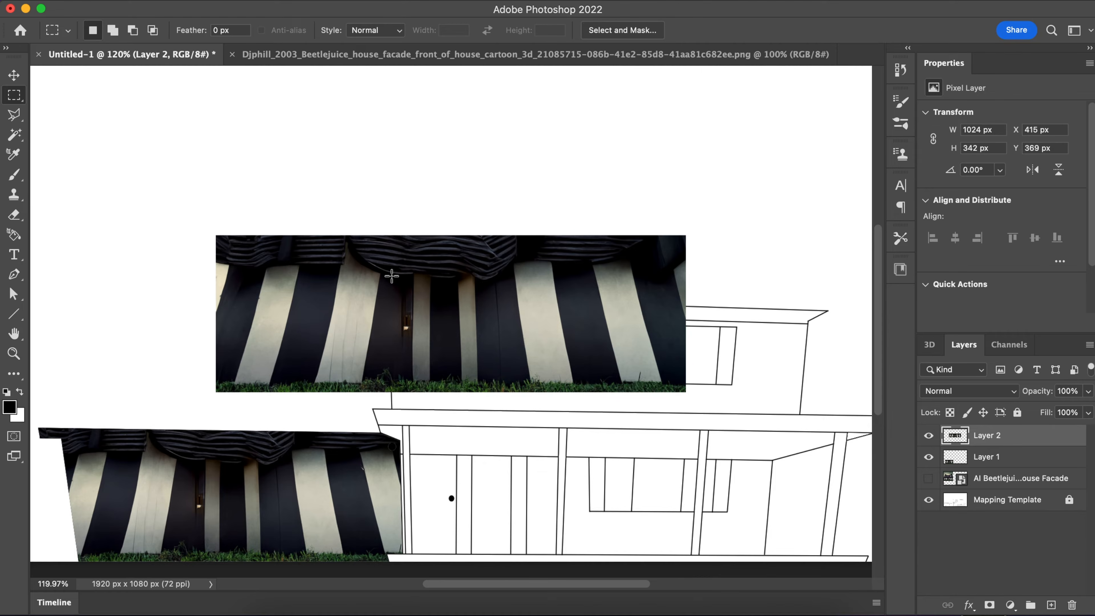
left_click(22, 76)
left_click_drag(436, 275, 554, 429)
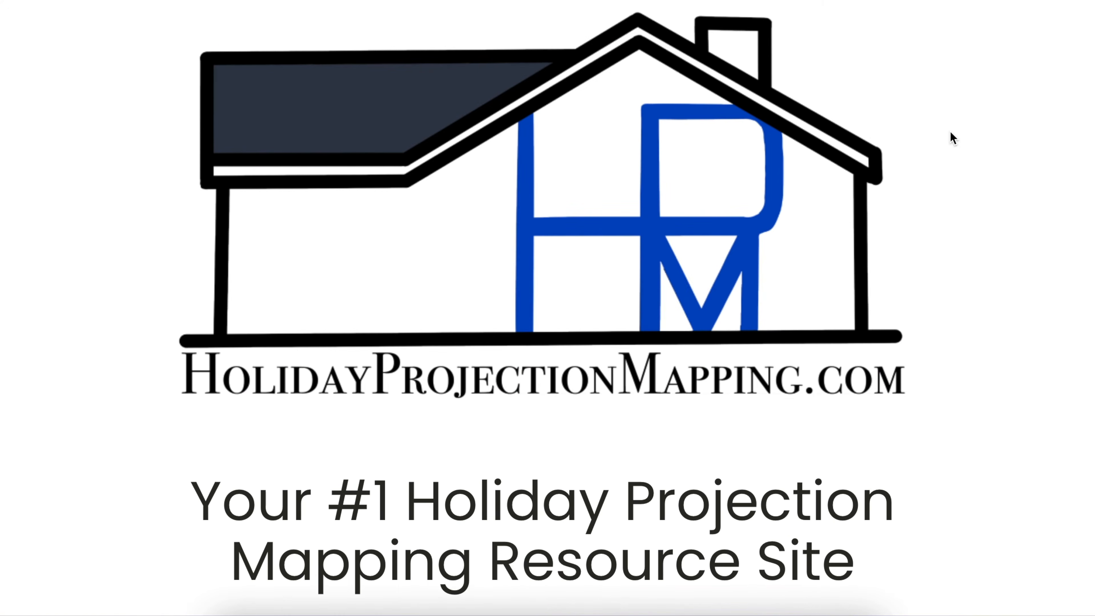
Switch to the HolidayProjectionMapping.com website, look over its logistics, resources and tutorials topics, and open Inspiration
scroll(950, 131, "up", 3)
scroll(951, 132, "up", 5)
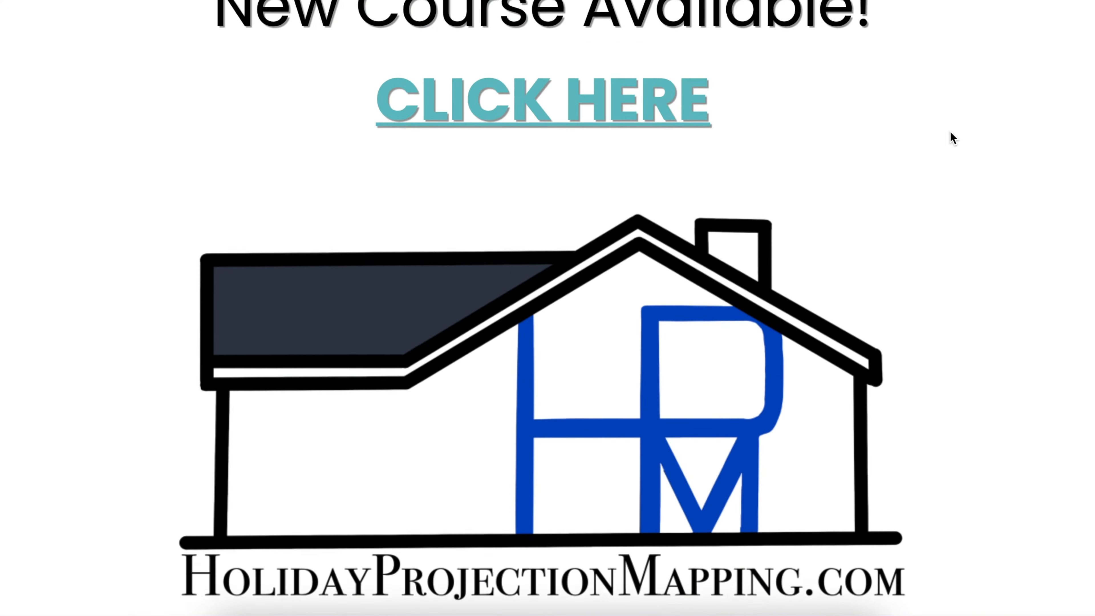
mouse_move(433, 49)
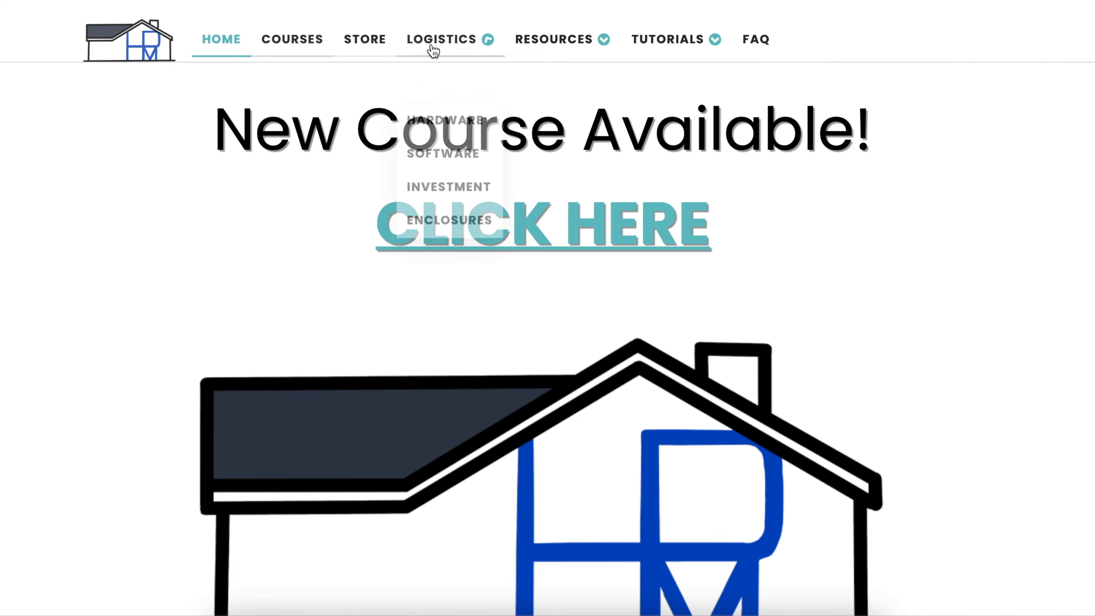
mouse_move(540, 48)
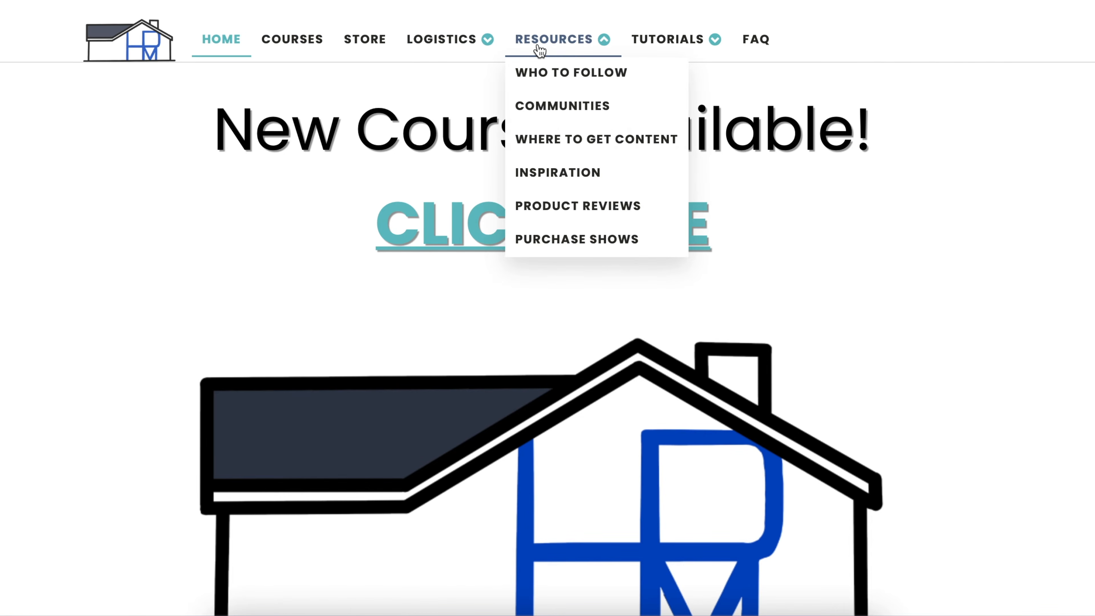
mouse_move(663, 57)
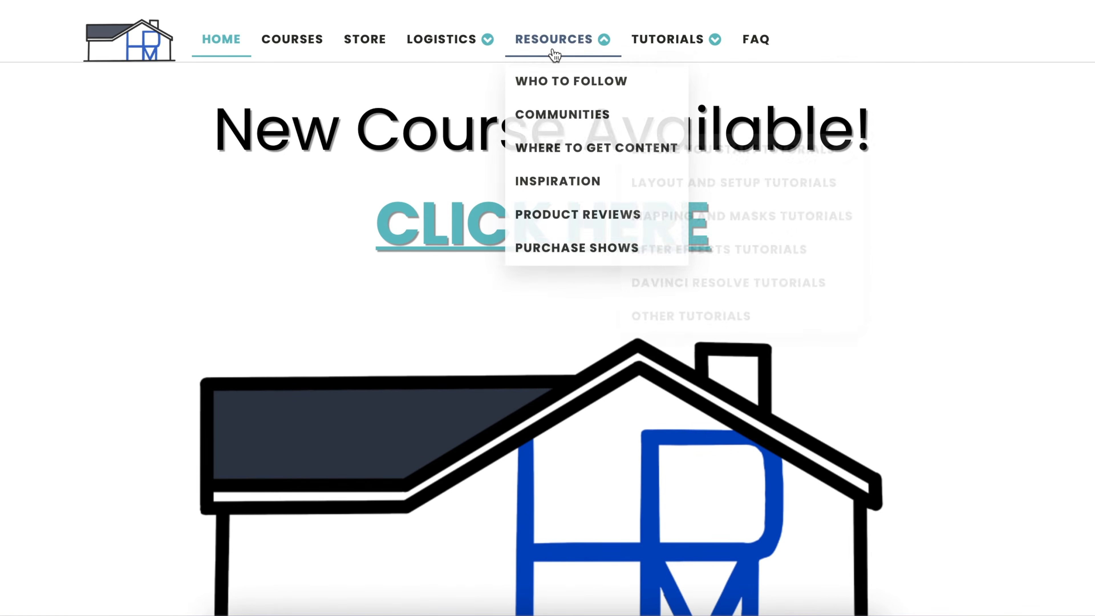
left_click(552, 171)
scroll(676, 216, "down", 2)
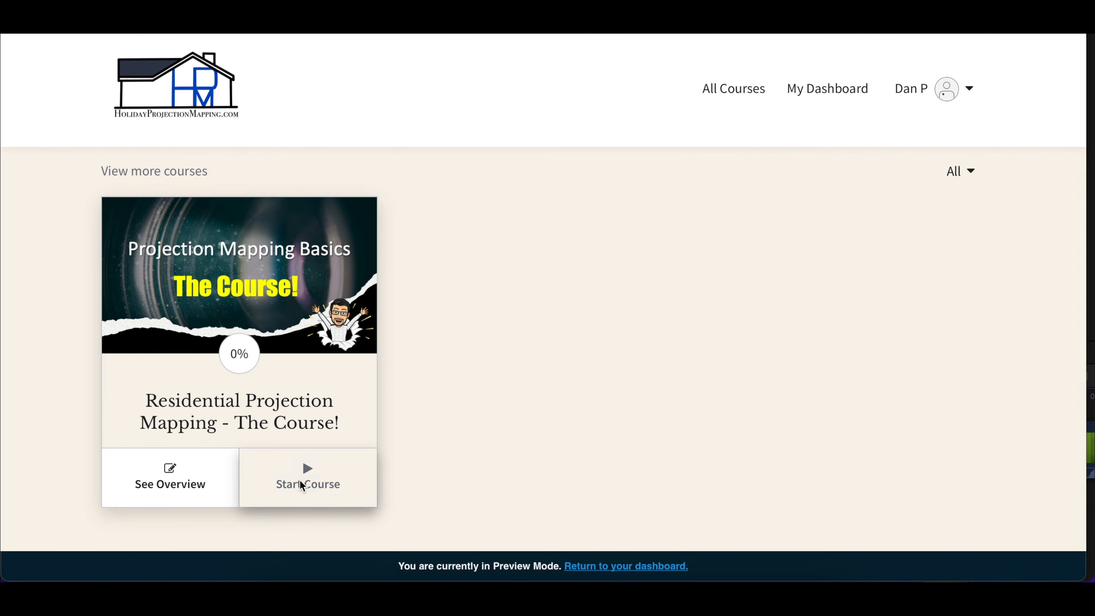
Start the Residential Projection Mapping course and look through its list of sections
left_click(300, 480)
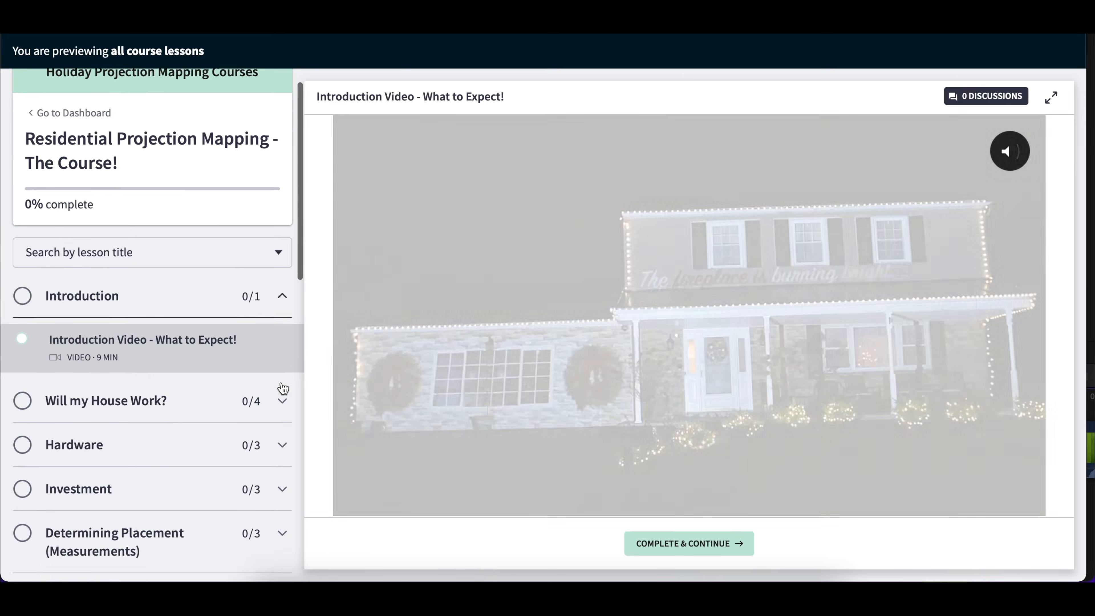
scroll(283, 388, "down", 4)
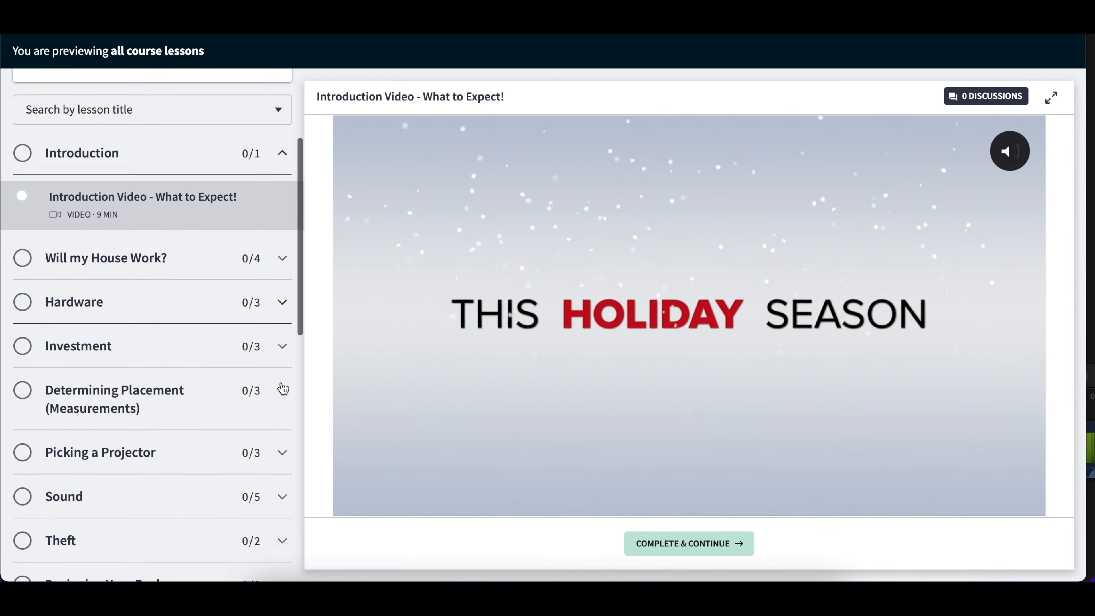
scroll(283, 388, "down", 6)
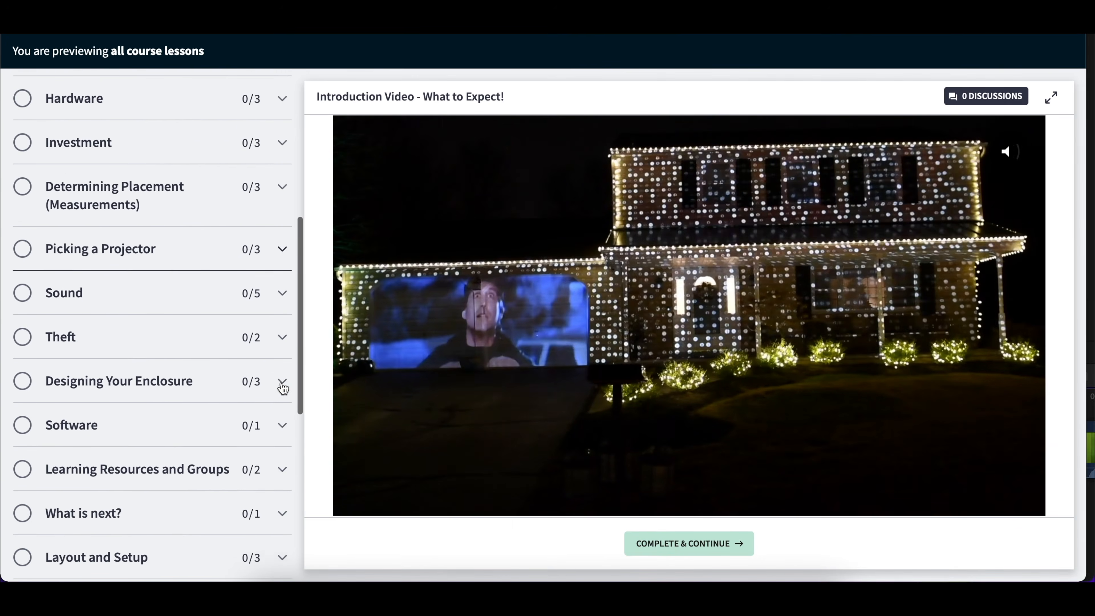
scroll(283, 388, "down", 5)
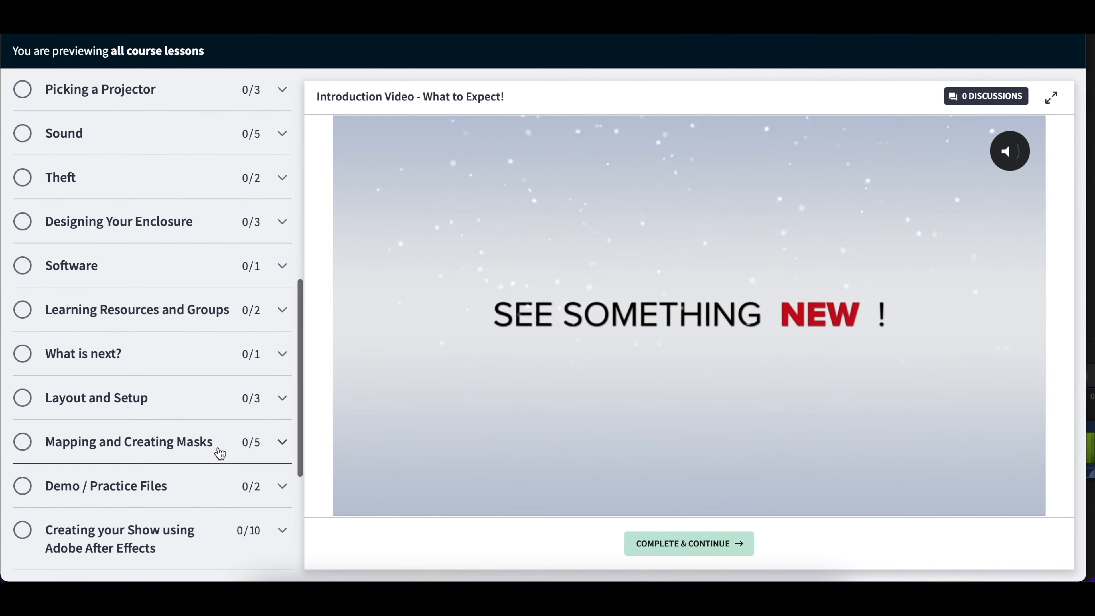
Open the Mask PNG Files lesson under Demo / Practice Files and expand the Mapping and Creating Masks section
left_click(205, 492)
scroll(205, 491, "down", 3)
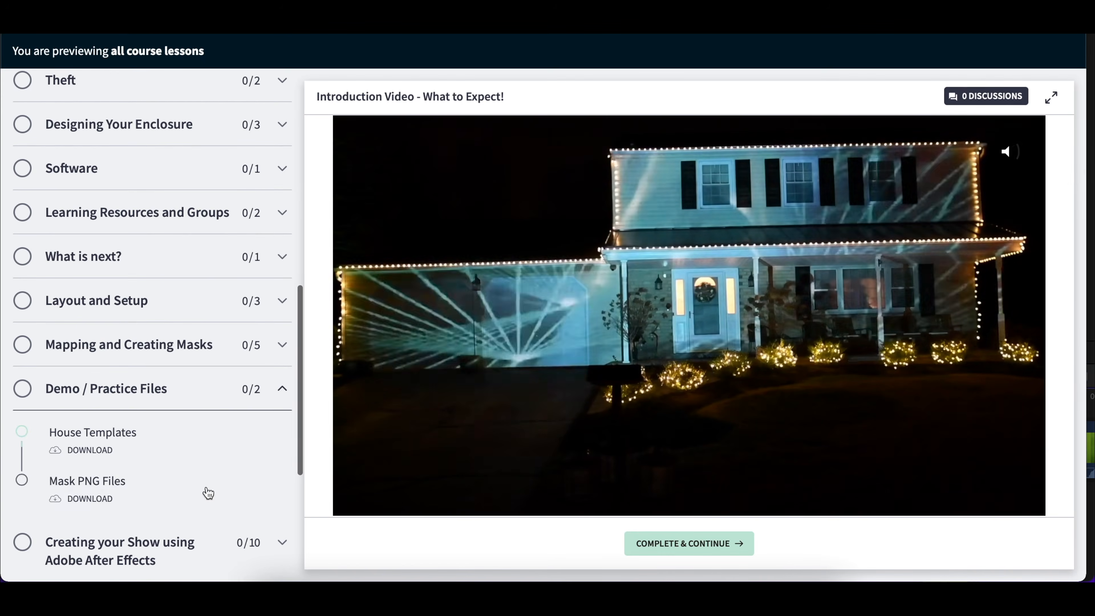
left_click(128, 496)
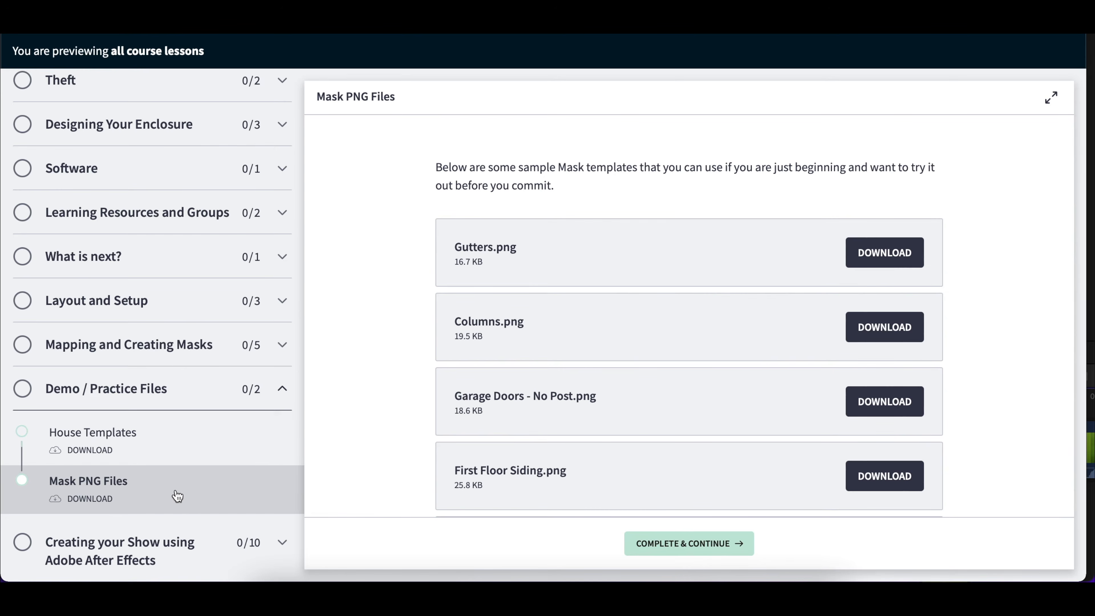
left_click(188, 334)
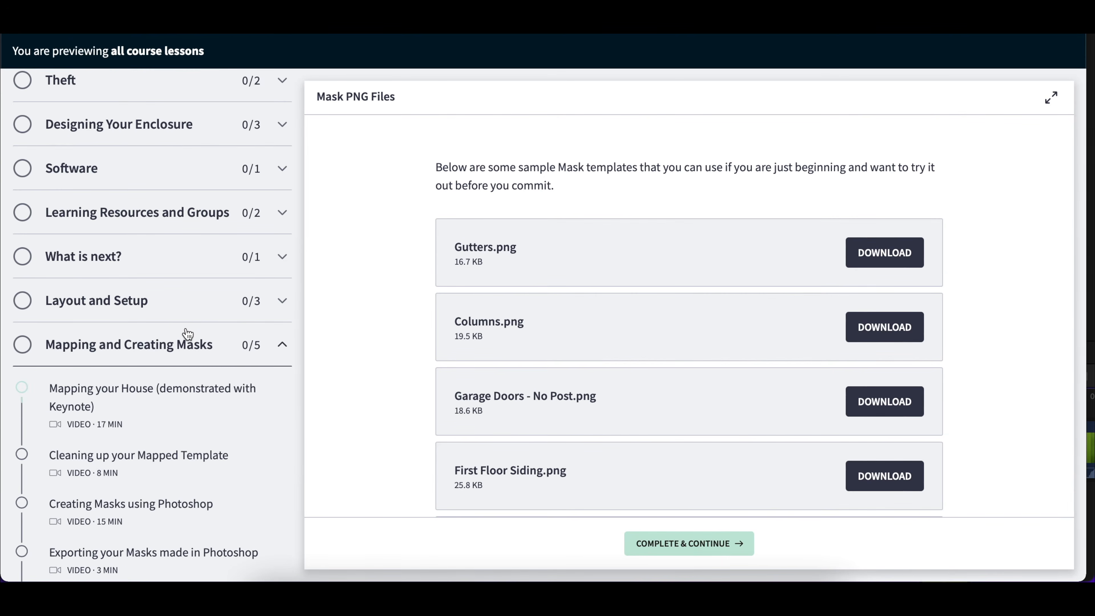
left_click(285, 391)
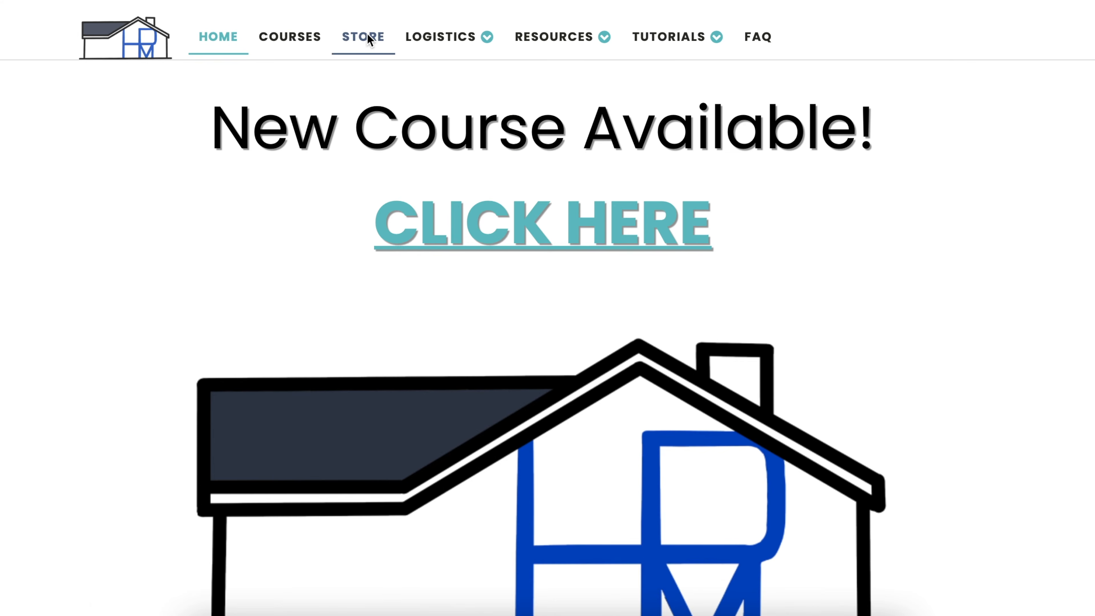
Open the website's store on Etsy and look through the preview images of the Digital Gingerbread House Icing Pack
left_click(367, 34)
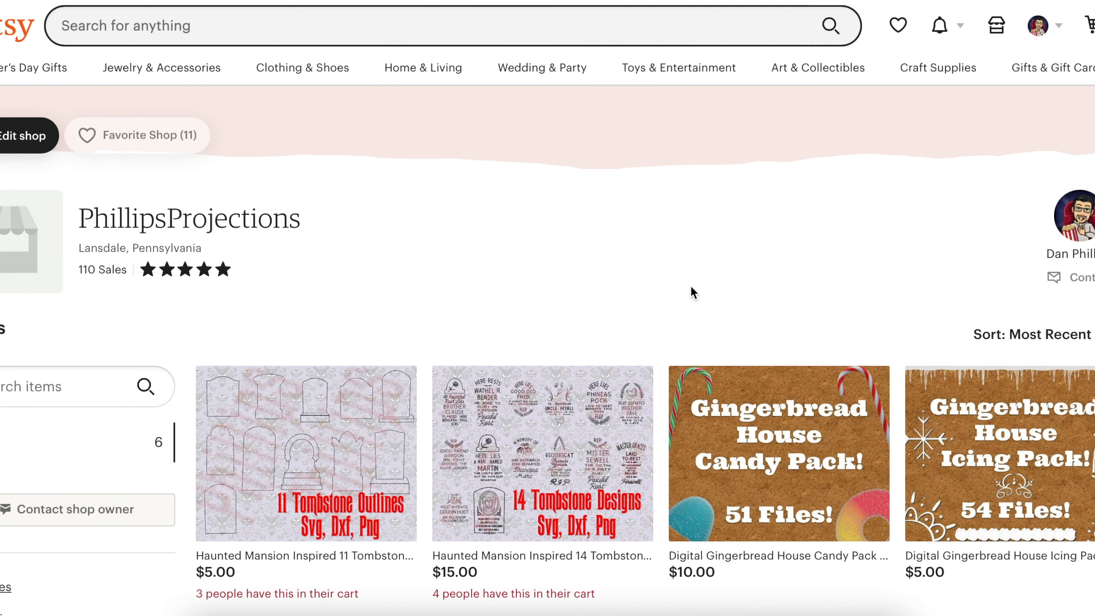
scroll(690, 286, "down", 5)
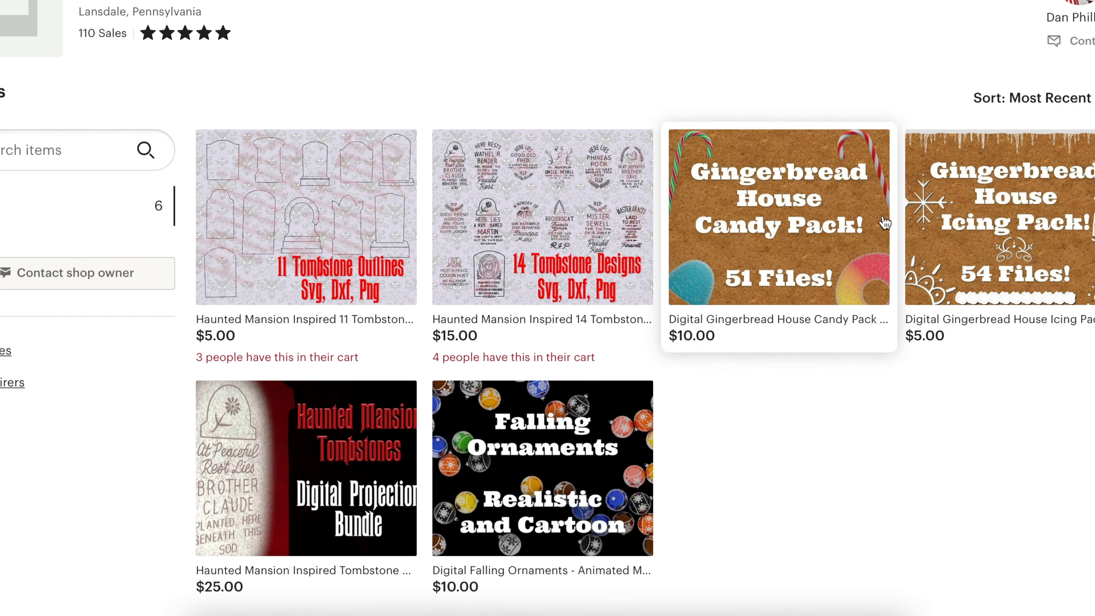
left_click(980, 215)
left_click(5, 160)
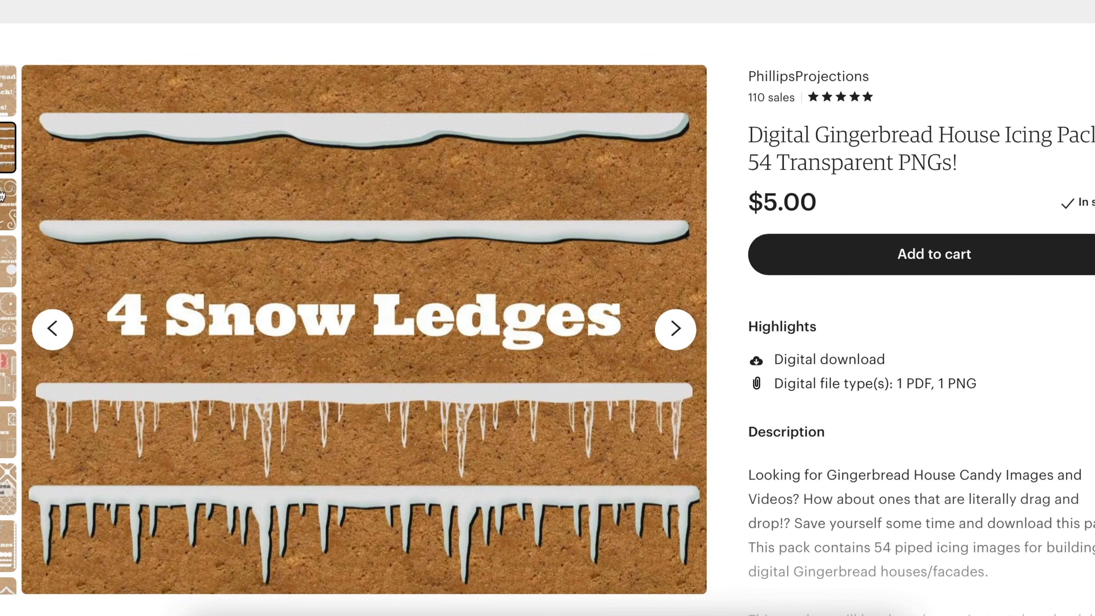
left_click(4, 201)
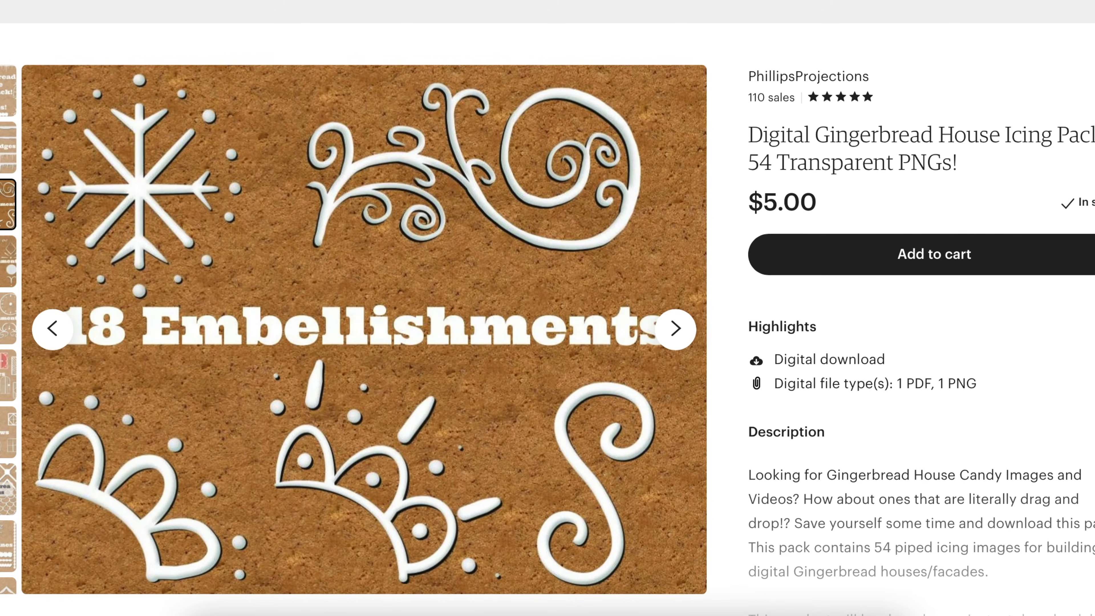
left_click(8, 261)
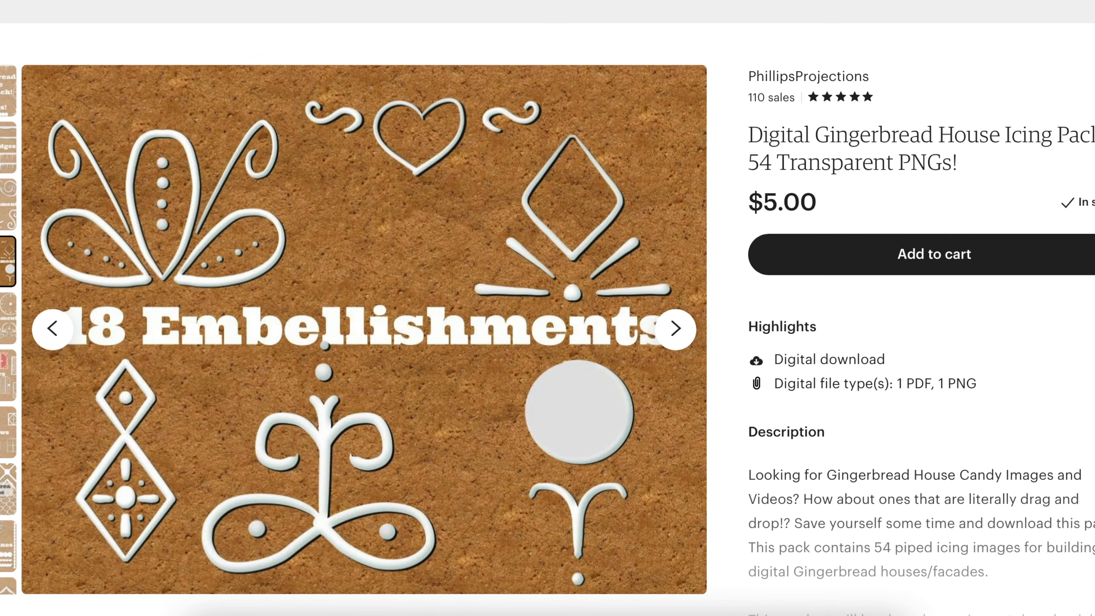
left_click(8, 318)
left_click(8, 374)
left_click(8, 489)
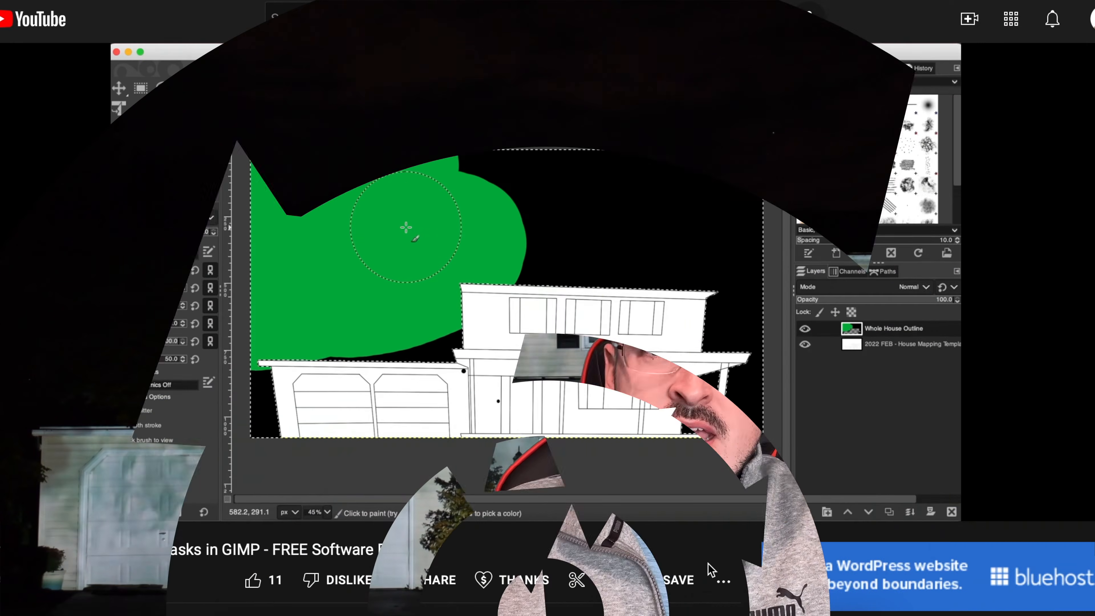
Like the GIMP projection mapping masks video on YouTube, subscribe to the Phillips' Projections channel and set its notifications to All
scroll(709, 564, "down", 3)
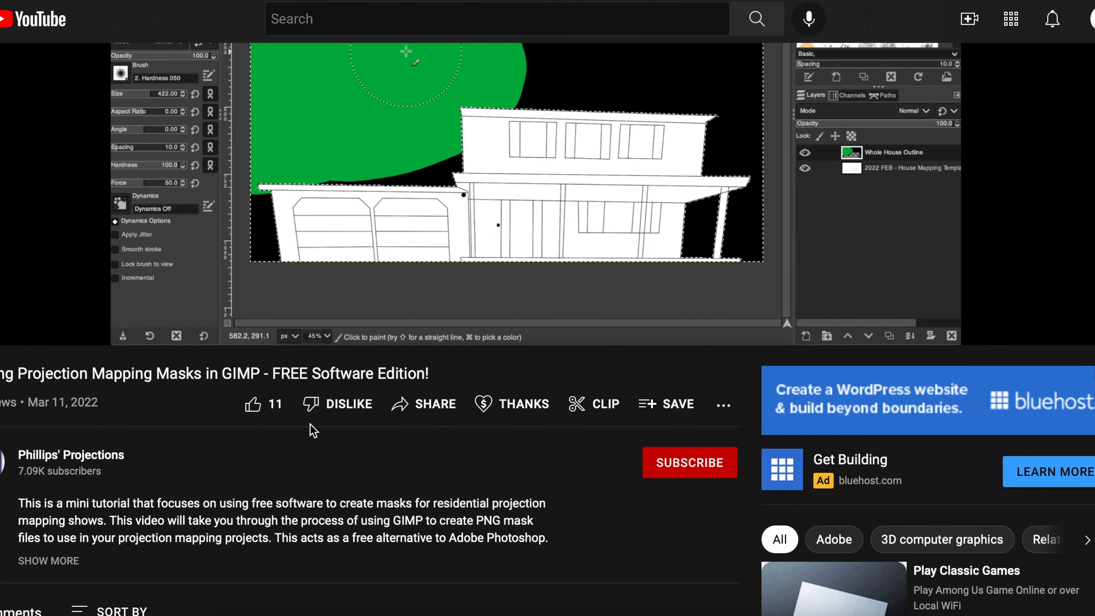
left_click(262, 407)
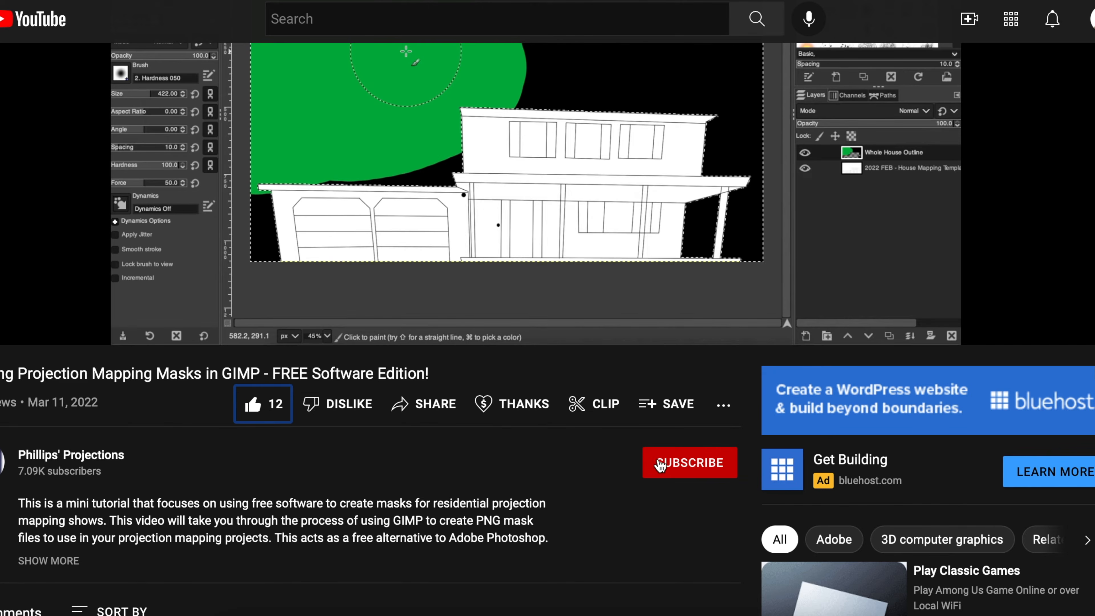
left_click(673, 466)
left_click(723, 463)
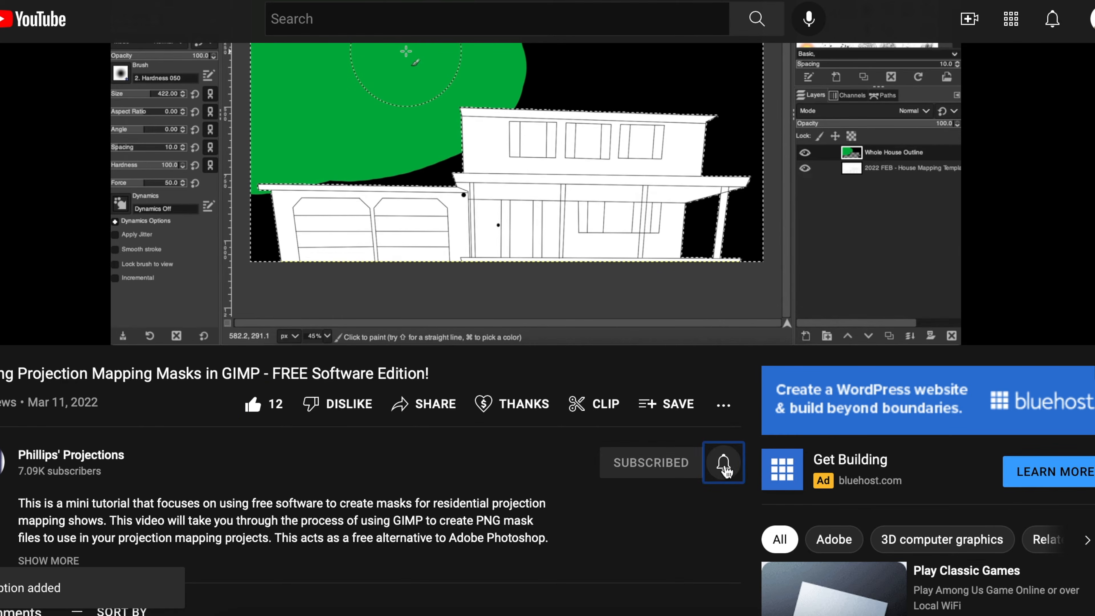
left_click(754, 510)
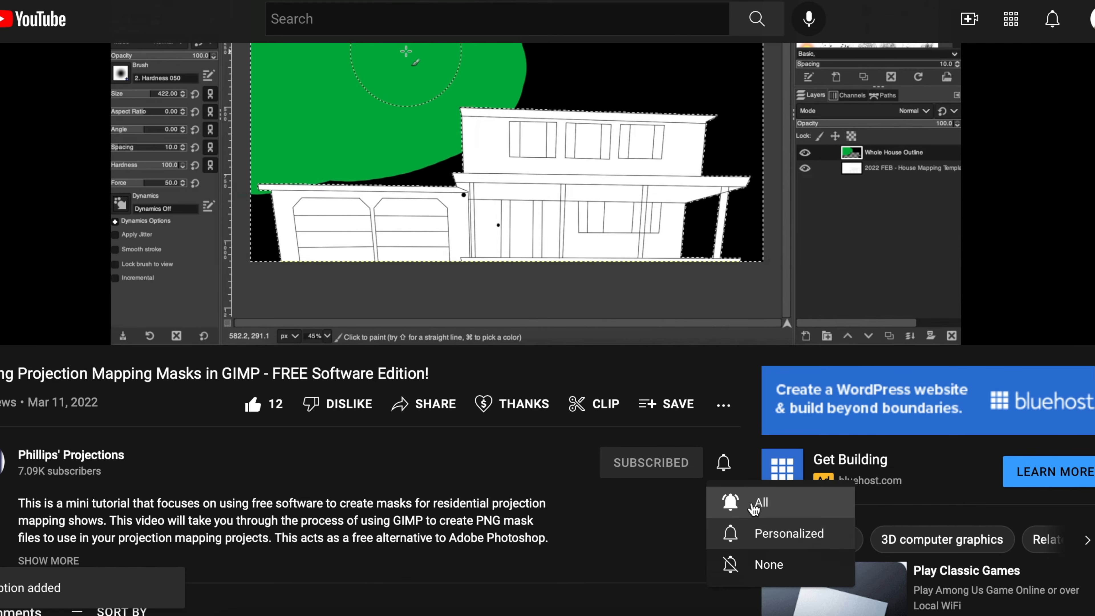
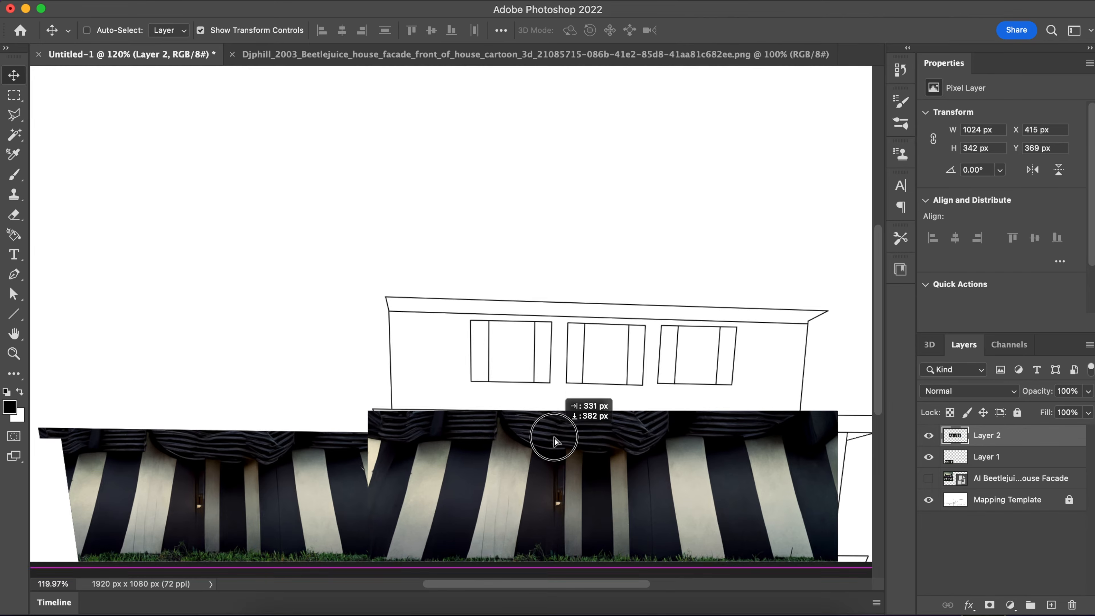
Switch to Photoshop and move the second striped wall copy over the porch, with its grass along the template's bottom edge
left_click_drag(554, 437, 392, 154)
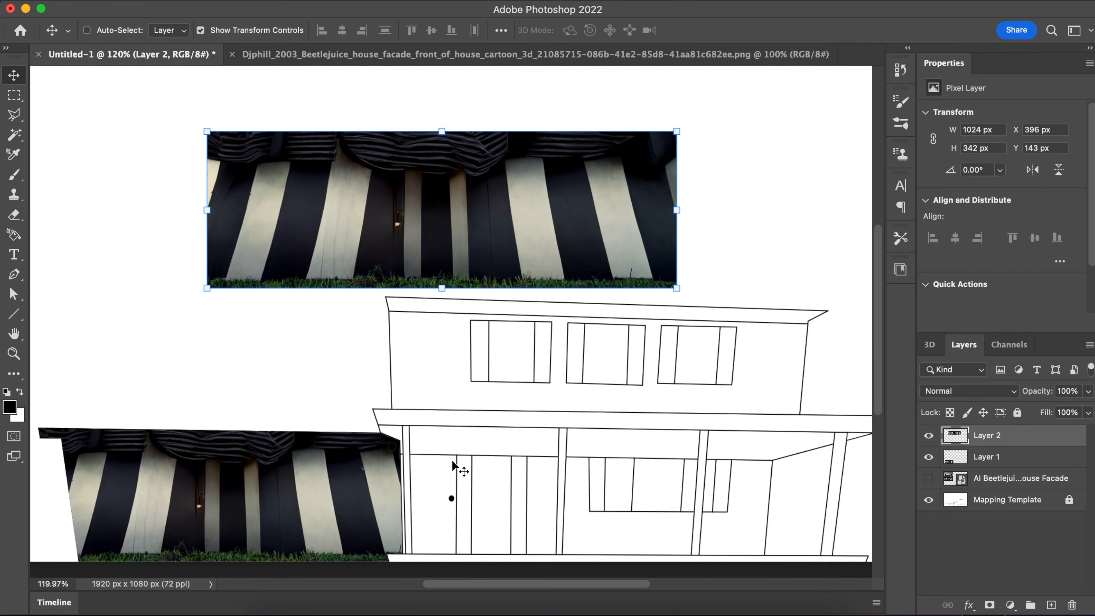
left_click_drag(379, 152, 544, 433)
scroll(544, 434, "right", 5)
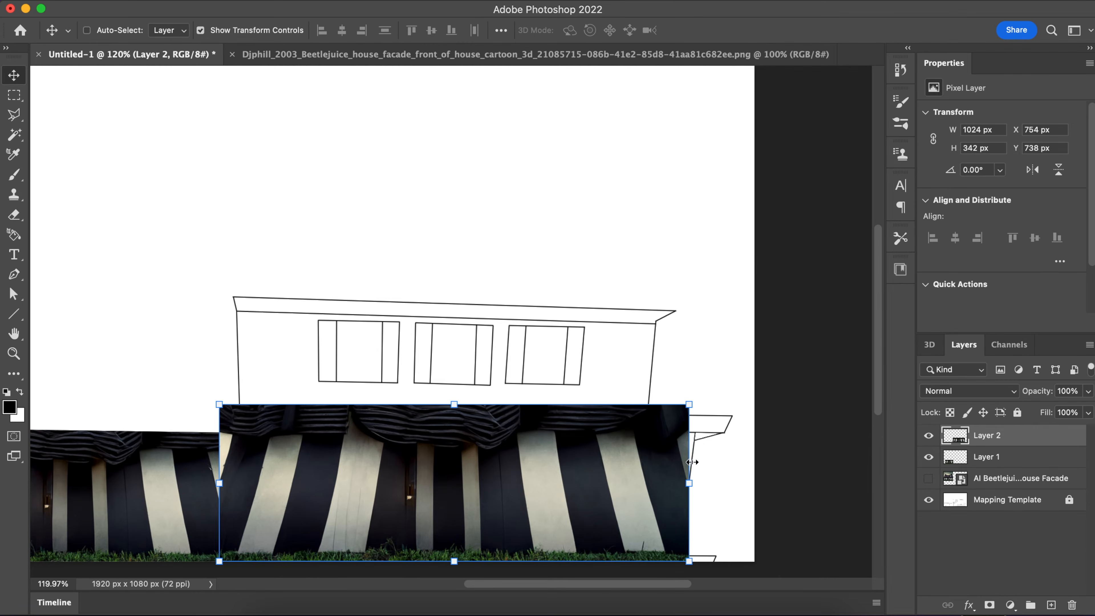
left_click(689, 483)
mouse_move(688, 482)
left_mouse_down()
mouse_move(739, 486)
mouse_move(689, 483)
left_mouse_up()
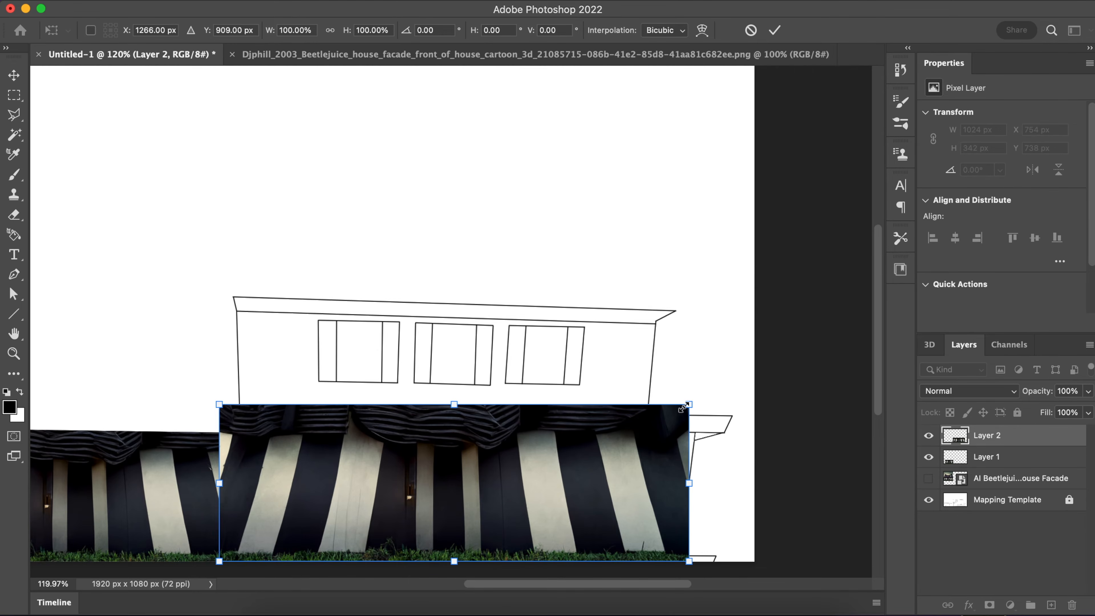
left_click_drag(688, 404, 727, 369)
left_click_drag(659, 461, 658, 460)
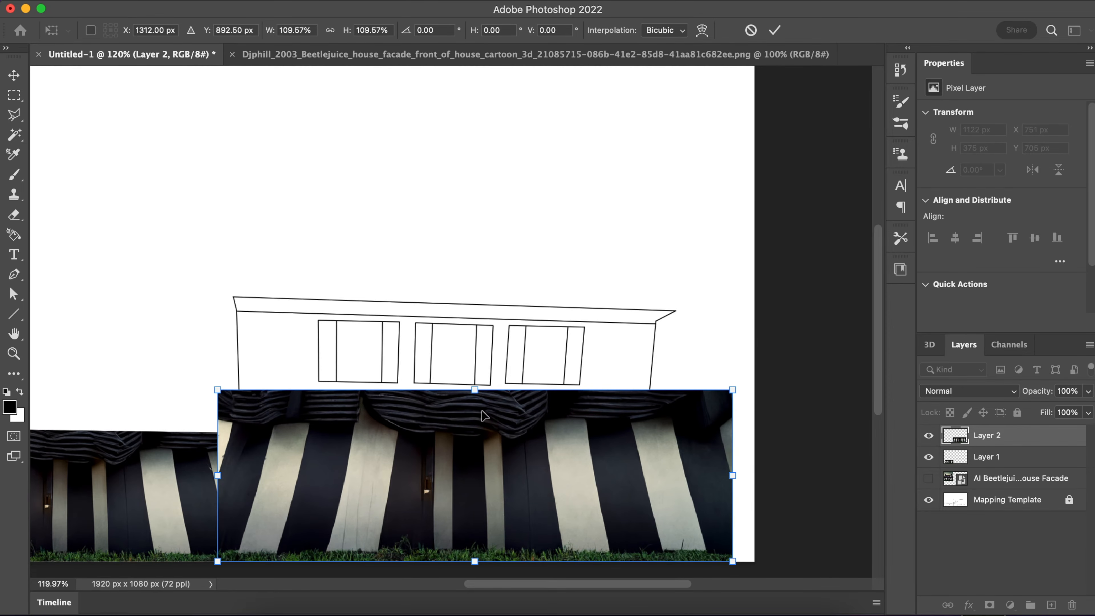
key("super+z")
key("super+z")
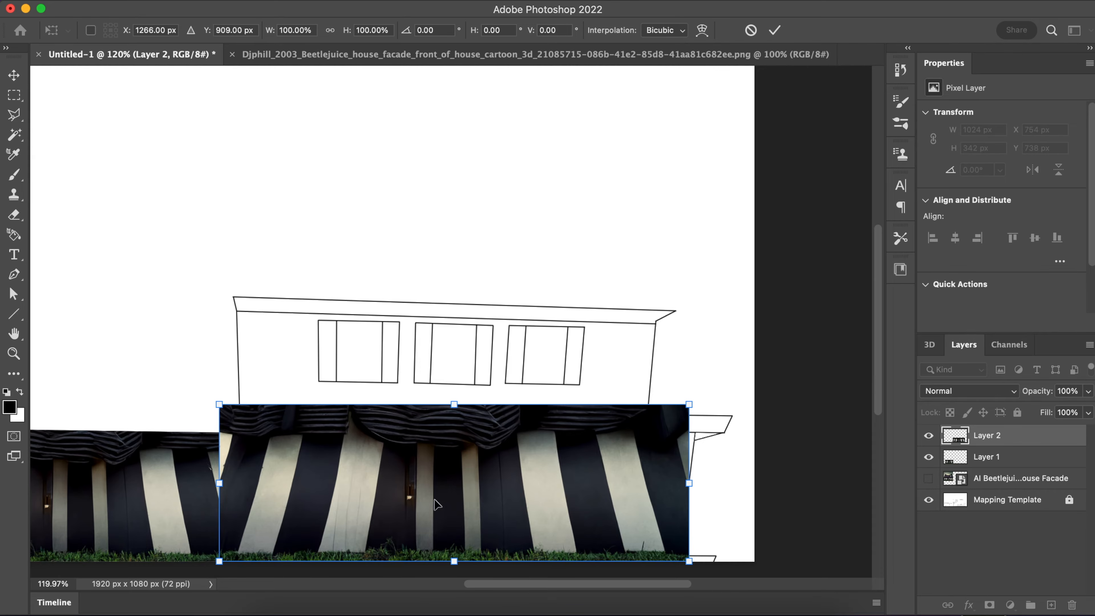
left_click_drag(391, 486, 397, 488)
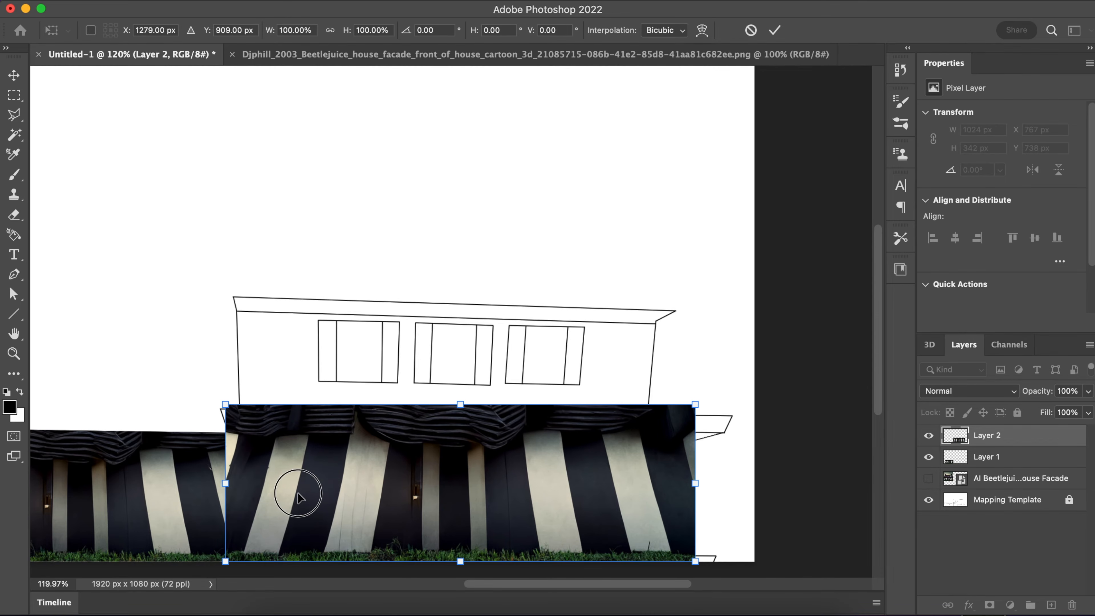
left_click_drag(301, 498, 295, 496)
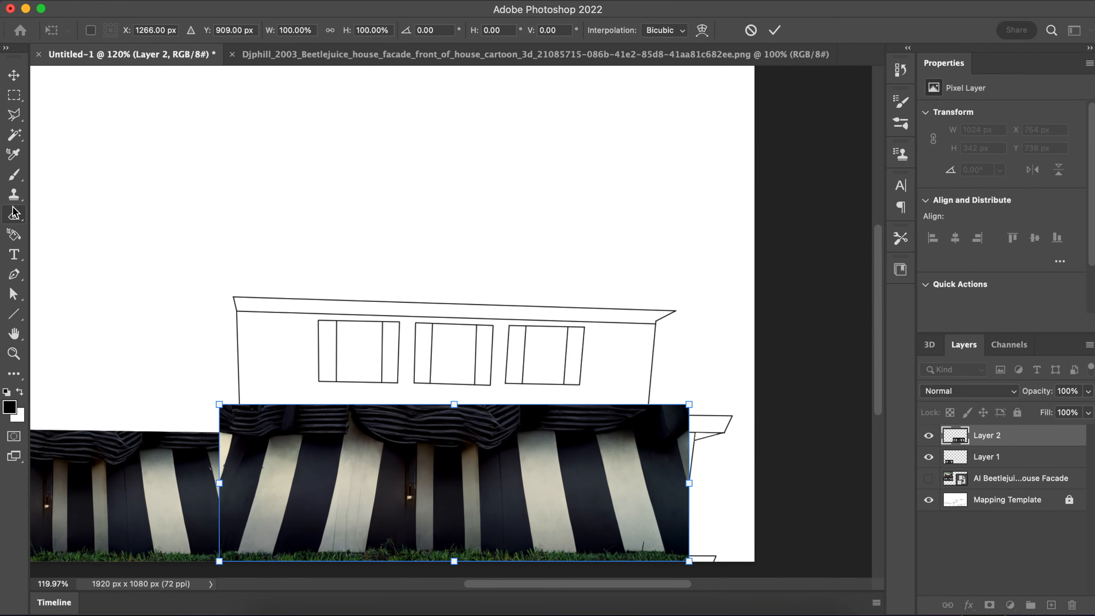
double_click(340, 482)
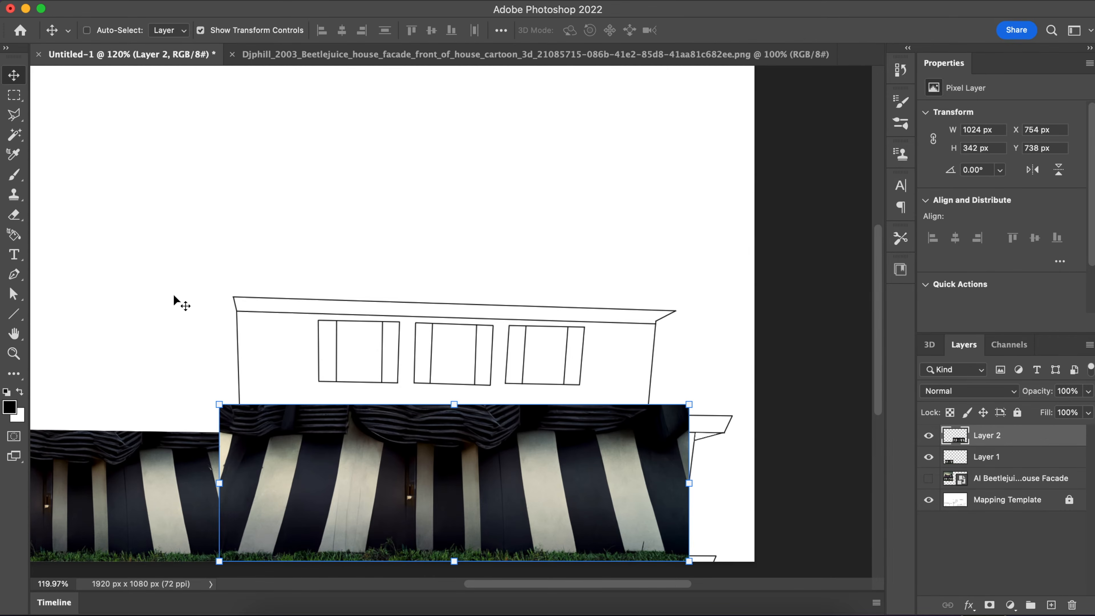
Extend the striped wall on Layer 2 to the canvas's right edge with the Clone Stamp and blend the seam near the grass
left_click(15, 195)
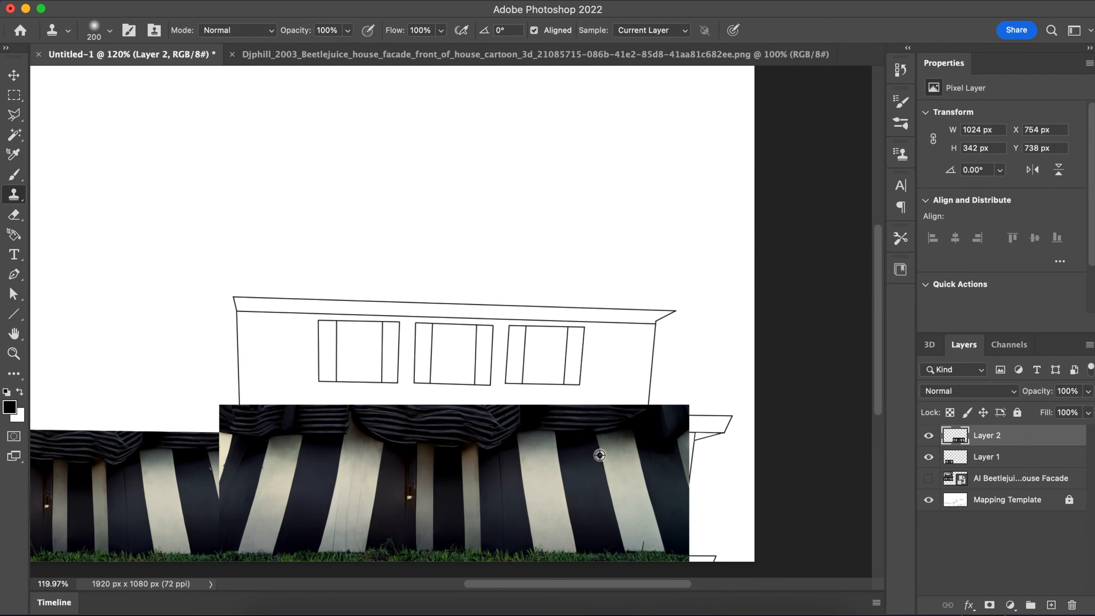
mouse_move(599, 456)
left_mouse_down()
mouse_move(683, 464)
mouse_move(675, 437)
mouse_move(719, 541)
mouse_move(685, 496)
mouse_move(699, 561)
mouse_move(690, 519)
mouse_move(718, 501)
mouse_move(718, 437)
mouse_move(756, 505)
mouse_move(722, 430)
mouse_move(701, 422)
mouse_move(727, 429)
mouse_move(754, 534)
left_mouse_up()
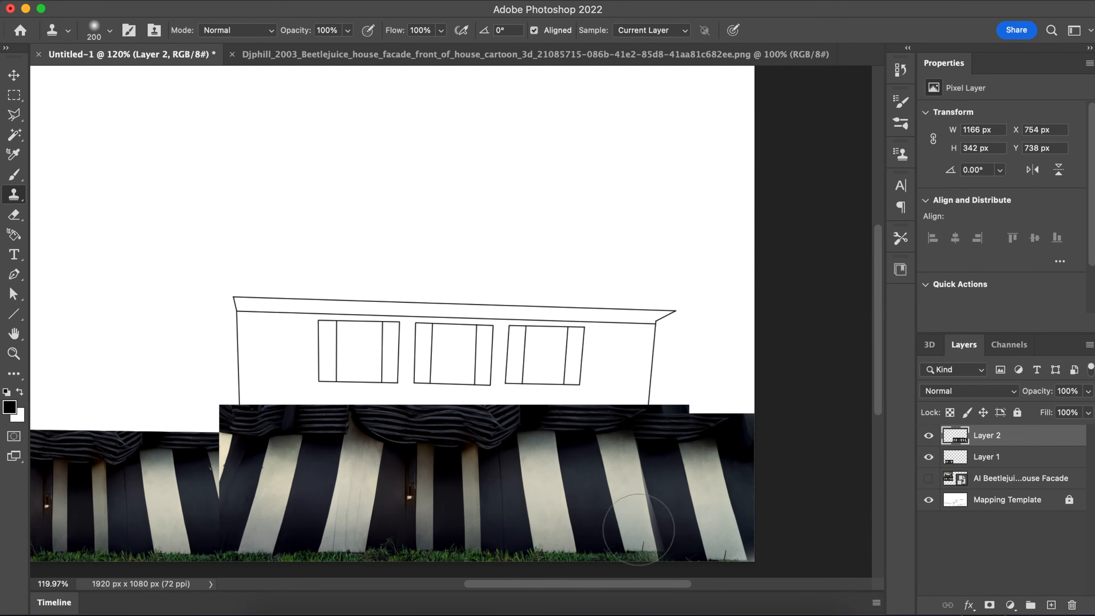
left_click(617, 526)
left_click_drag(620, 552, 649, 548)
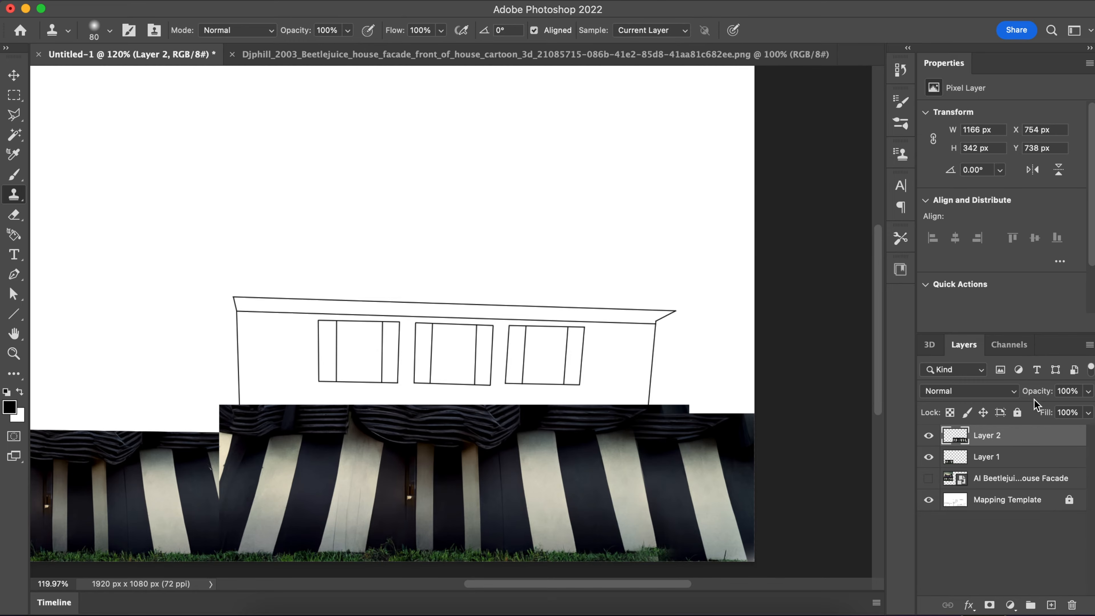
Set Layer 2's opacity to 29% and select the Mapping Template's background, garage frame, upper-storey wall and open area beside the porch with the Magic Wand
left_click(1089, 392)
left_click(1039, 411)
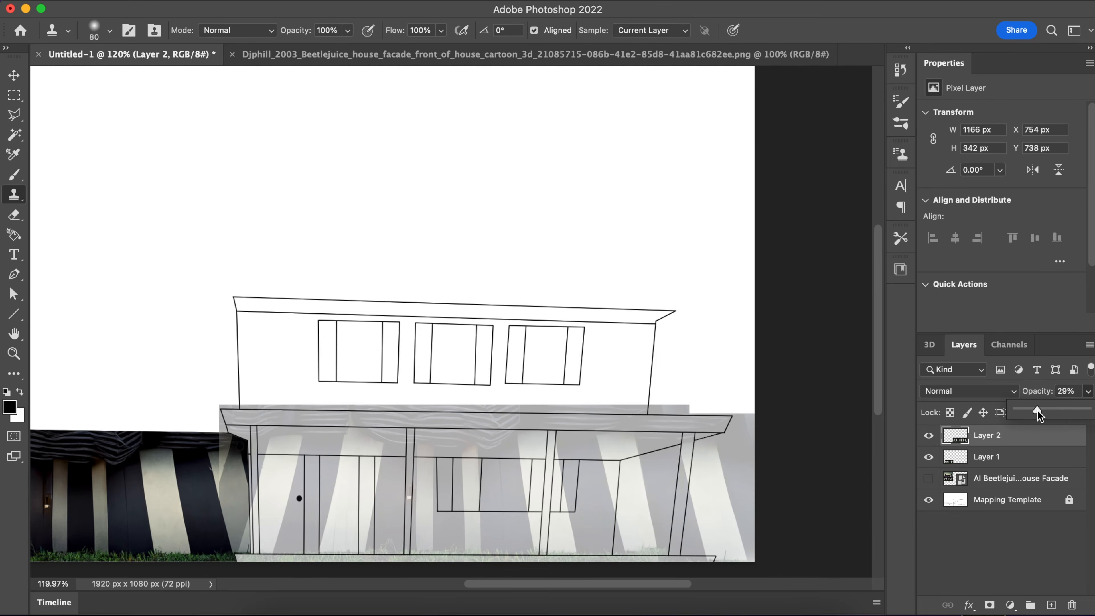
left_click(1010, 502)
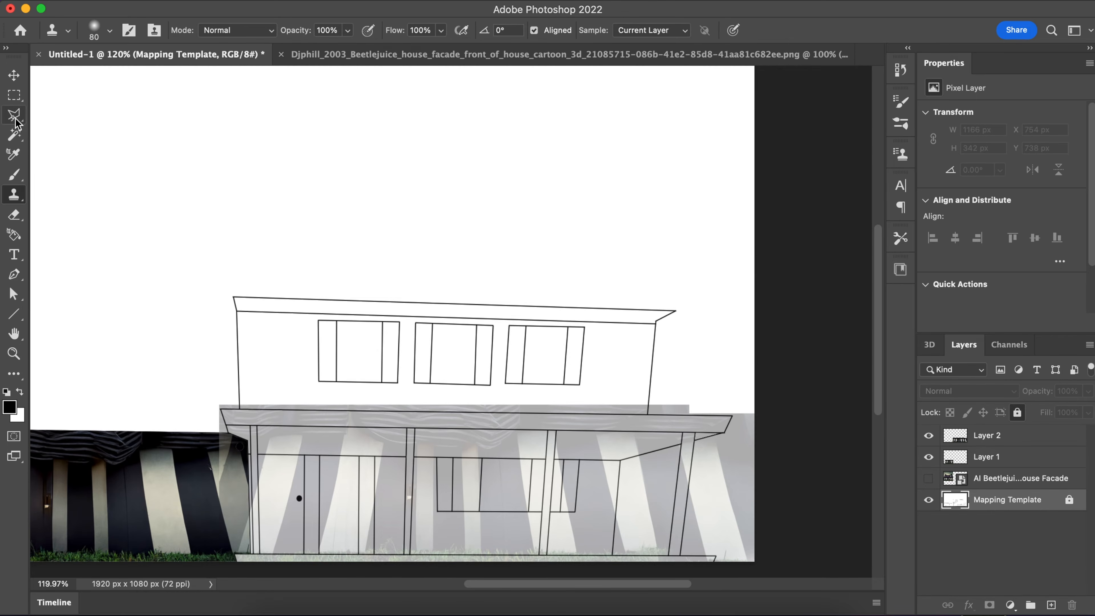
left_click(13, 137)
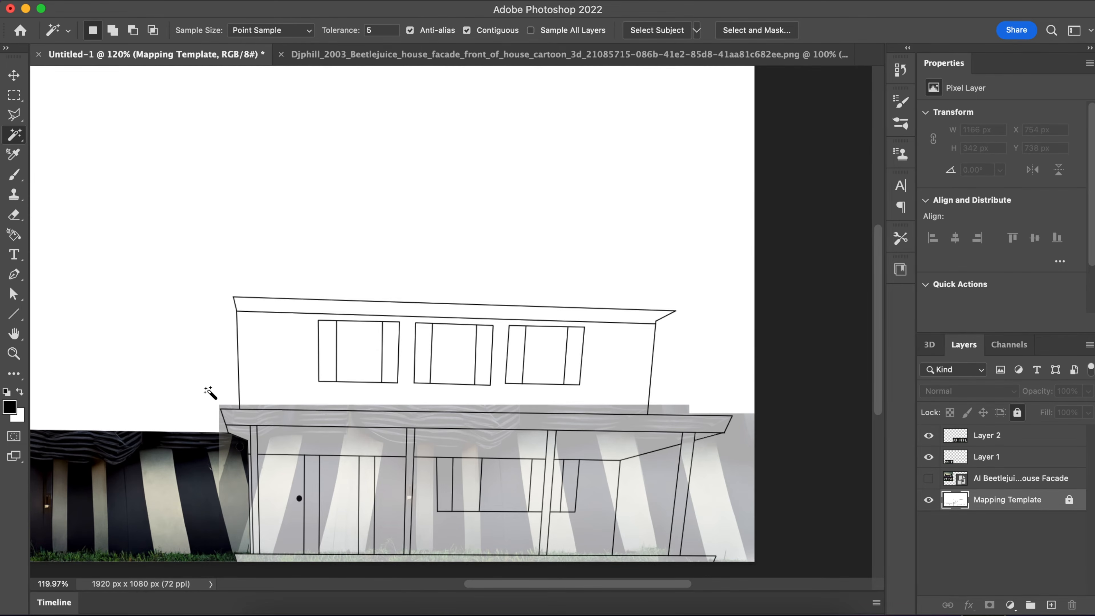
scroll(210, 392, "down", 3)
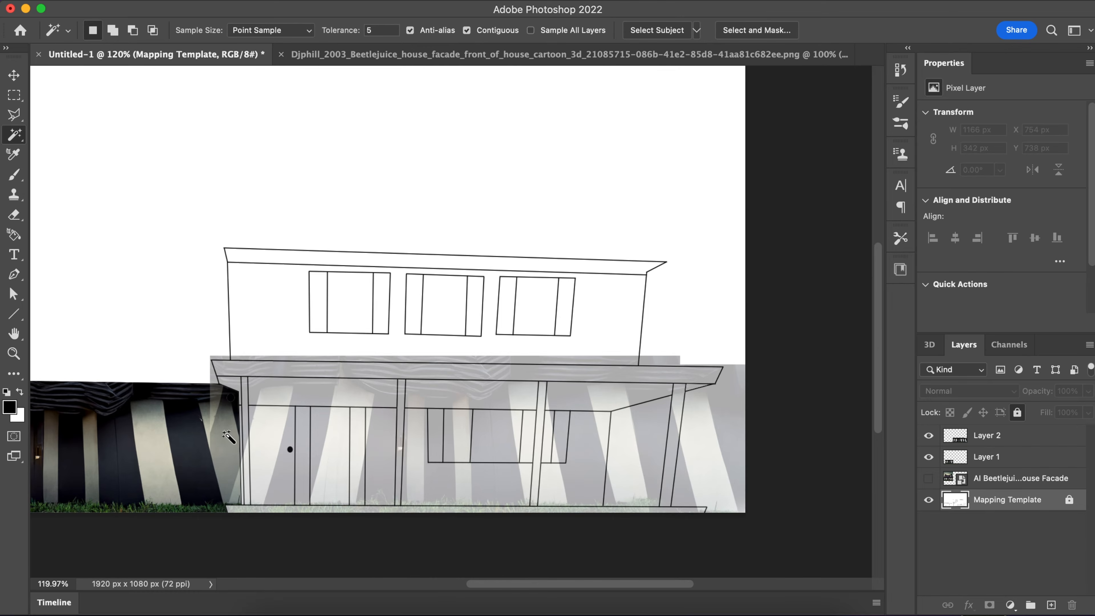
left_click(228, 436)
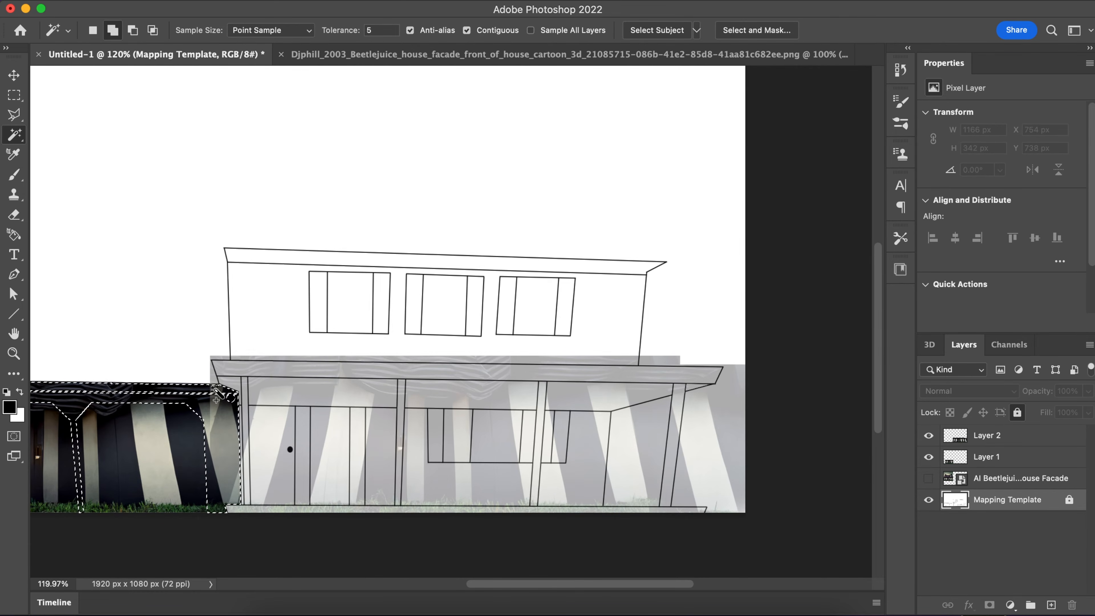
left_click(209, 364)
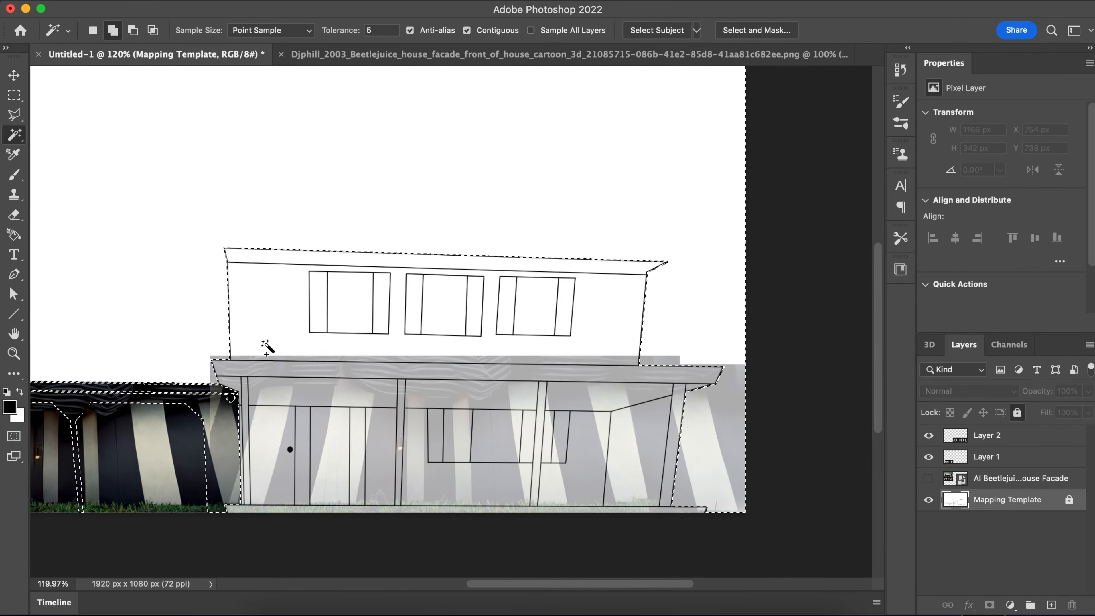
left_click(674, 350, "shift")
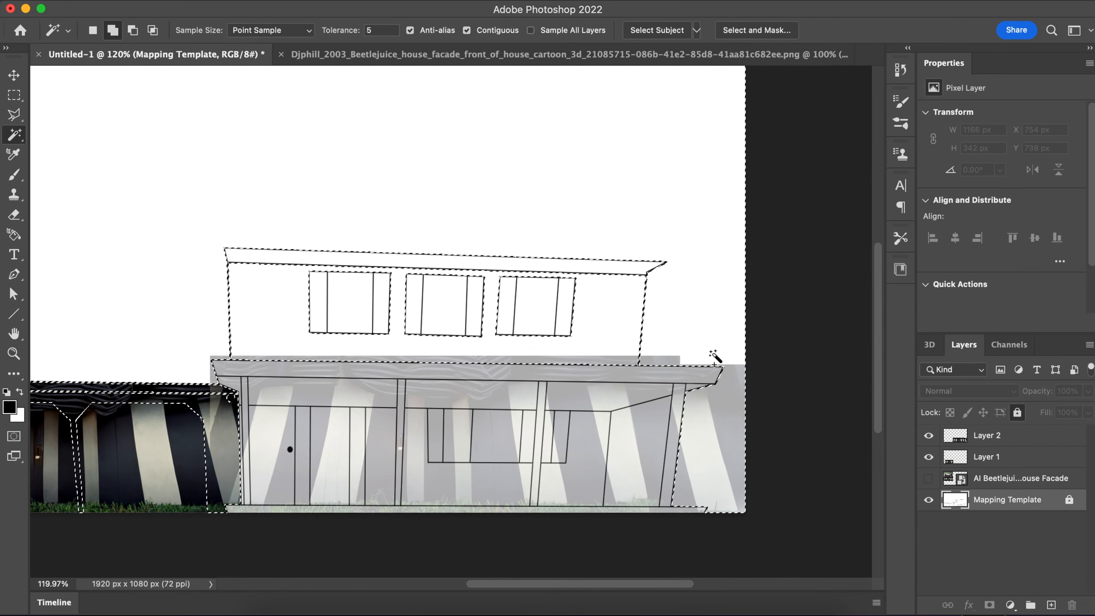
left_click(637, 441)
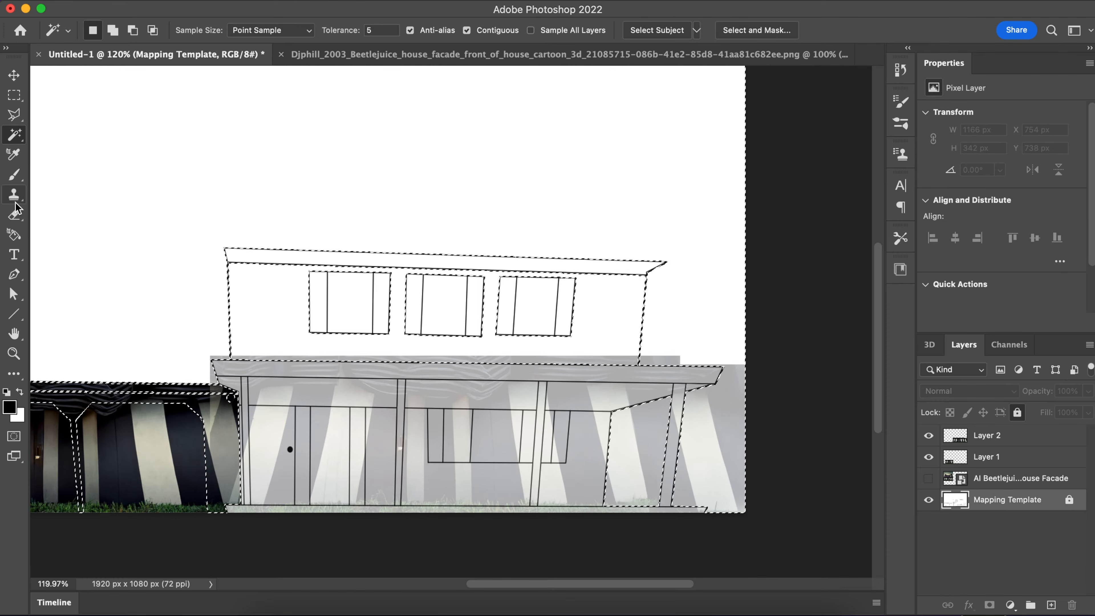
Erase the parts of Layer 2's striped wall that spill past the porch outline inside the selection, and deselect
left_click(14, 215)
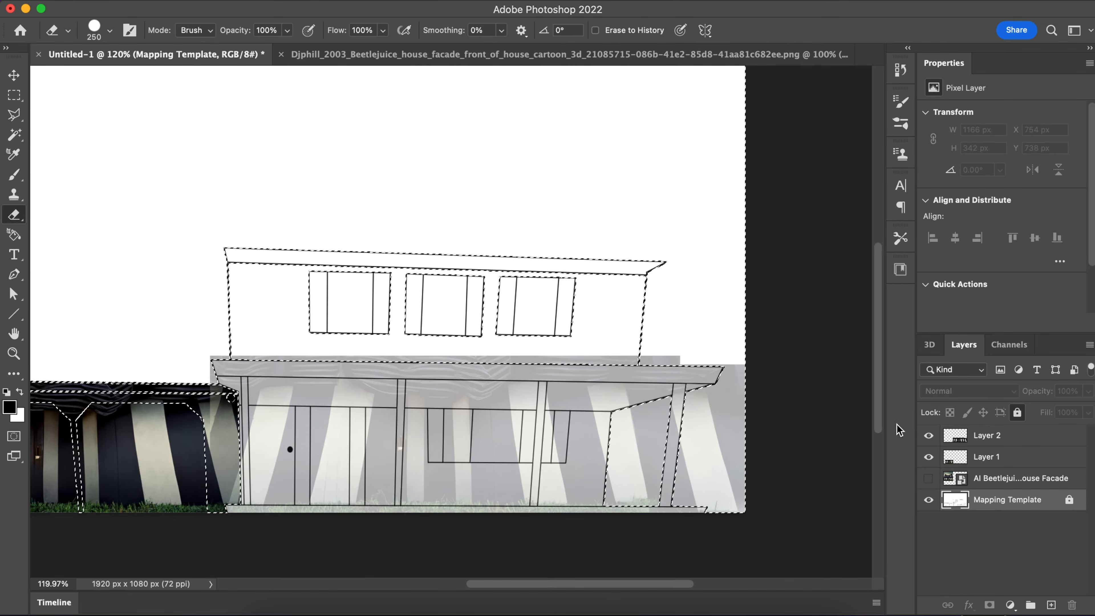
left_click(1039, 436)
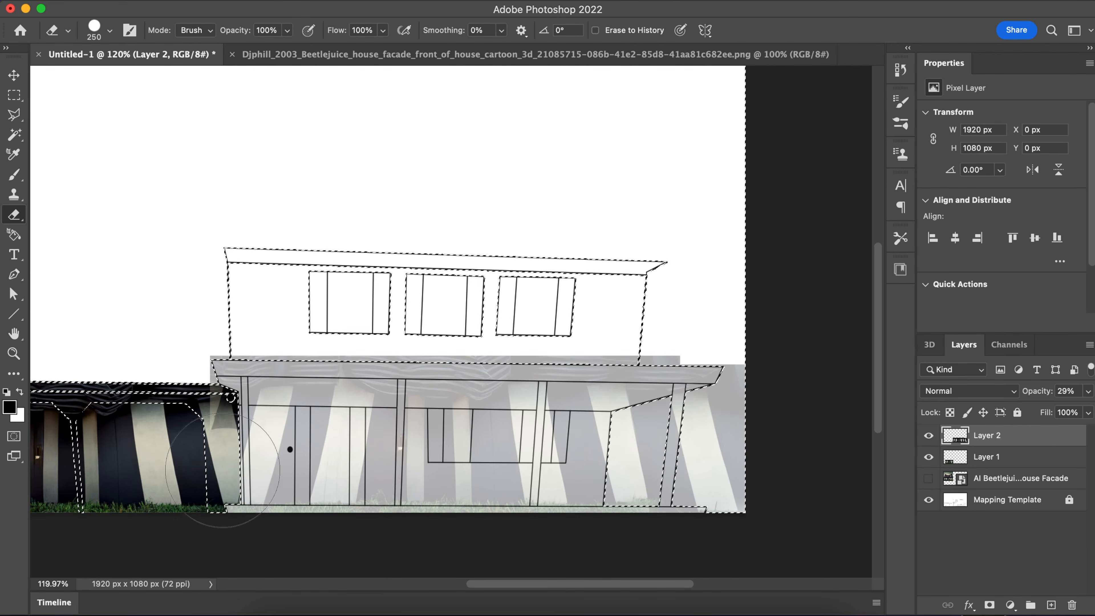
left_click(263, 371)
left_click_drag(531, 367, 795, 392)
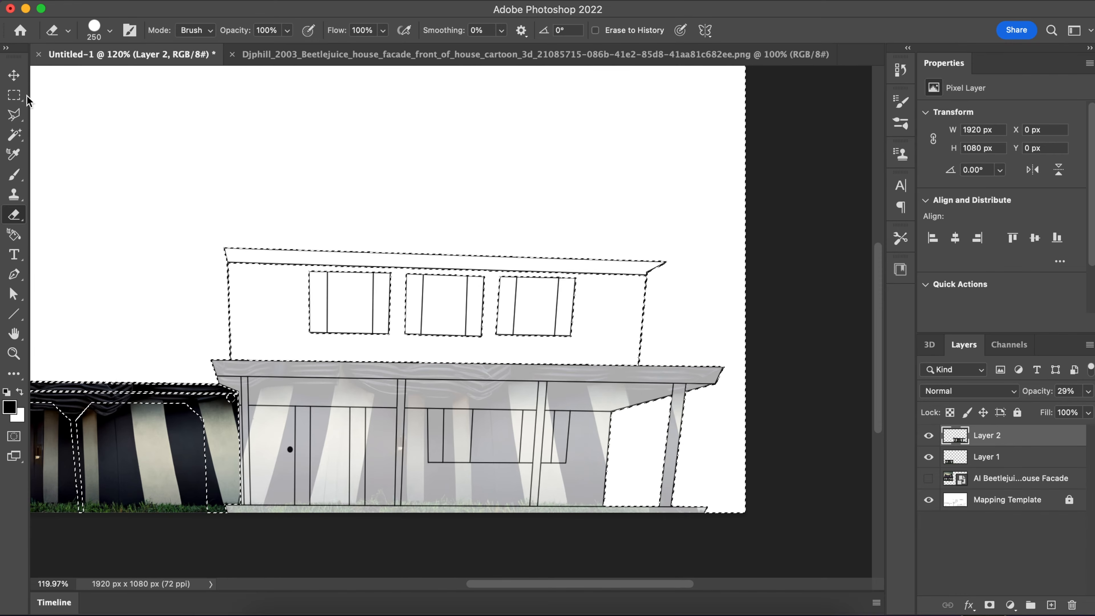
left_click(14, 95)
left_click(115, 234)
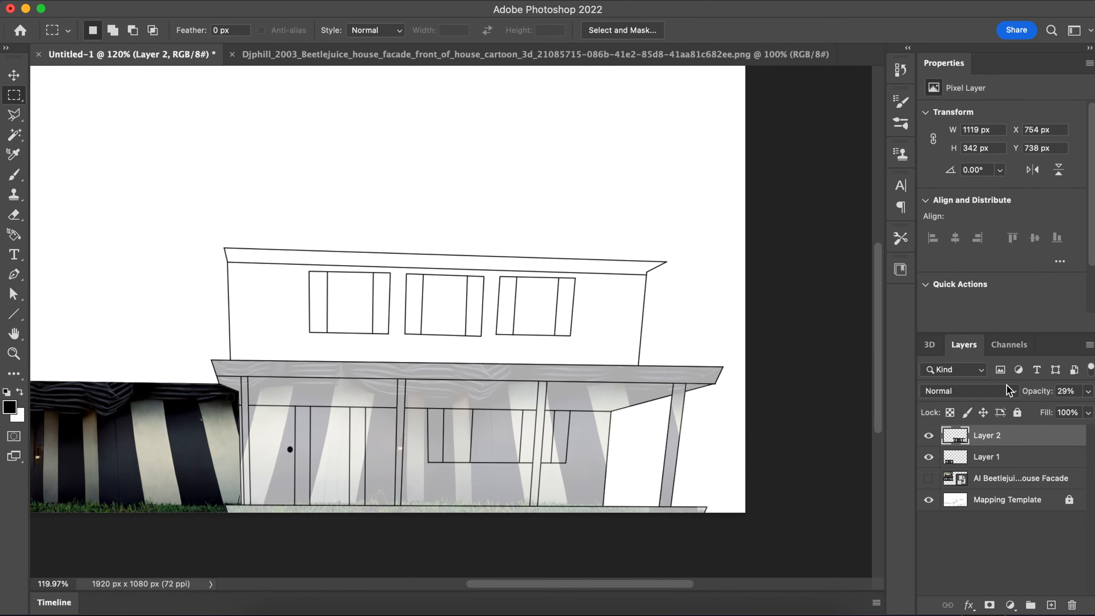
Set Layer 2's opacity to 100%
left_click(1088, 391)
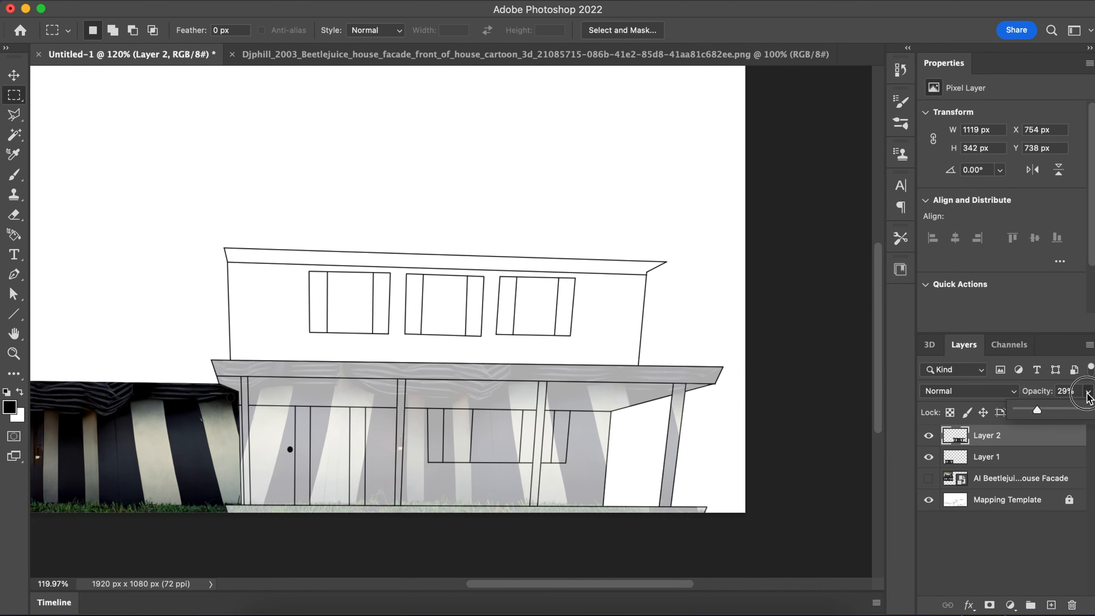
left_click_drag(1037, 410, 1094, 406)
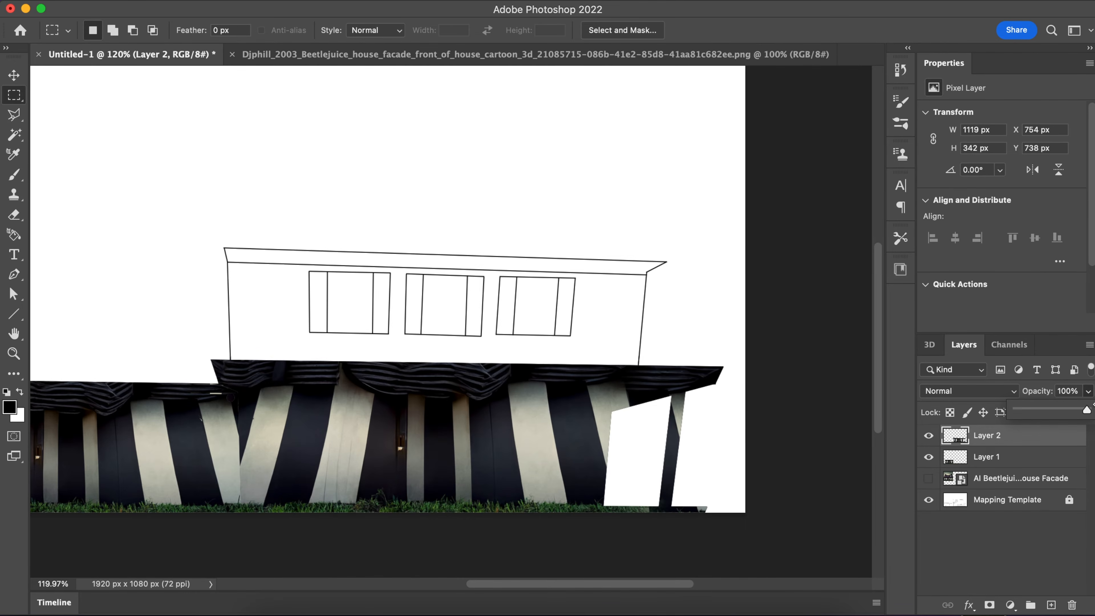
scroll(535, 511, "down", 2)
scroll(535, 511, "left", 8)
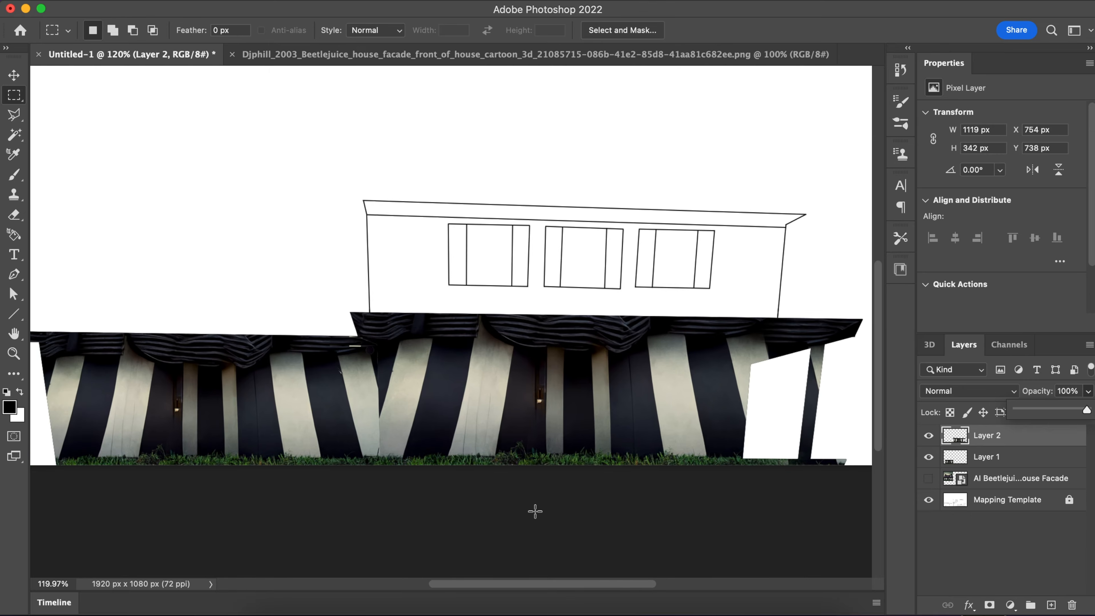
scroll(535, 511, "right", 1)
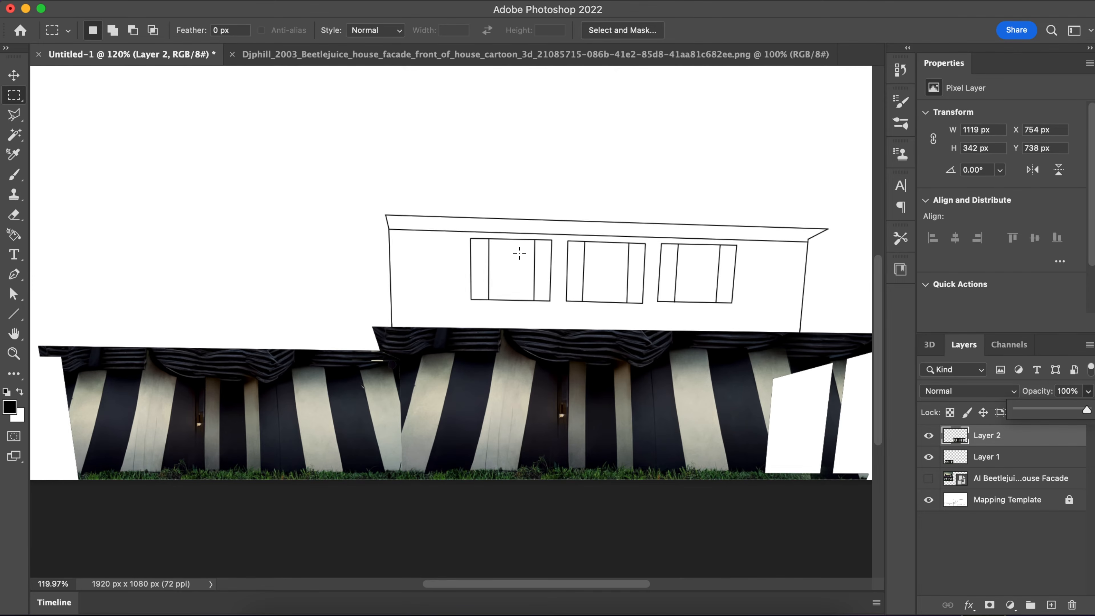
Copy the upper-storey window band from the Djphill_2003_Beetlejuice facade image and paste it into Untitled-1
left_click(440, 54)
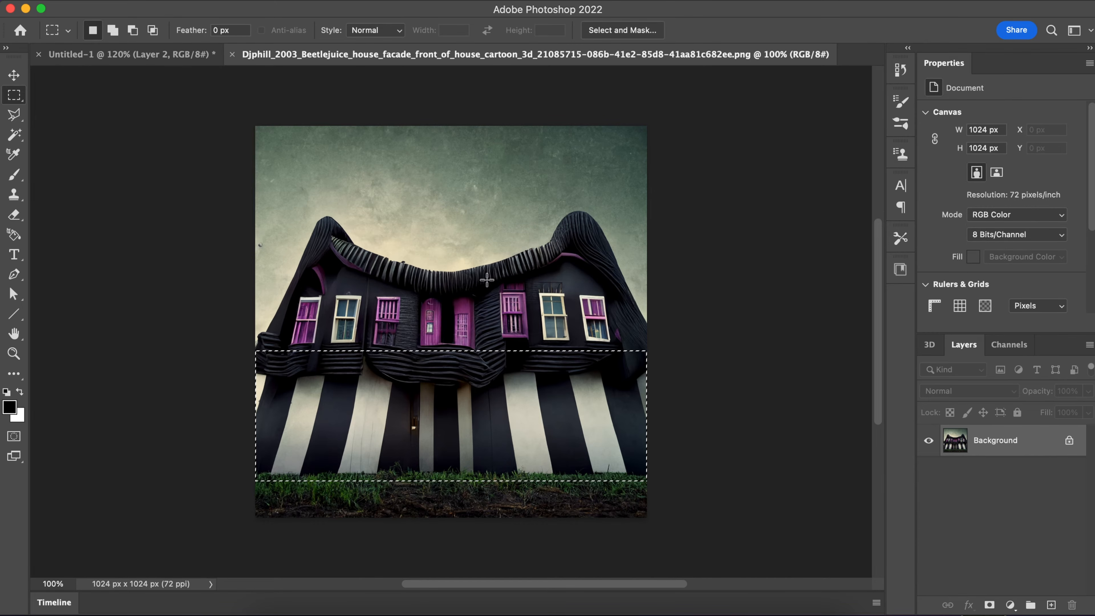
left_click_drag(293, 274, 635, 364)
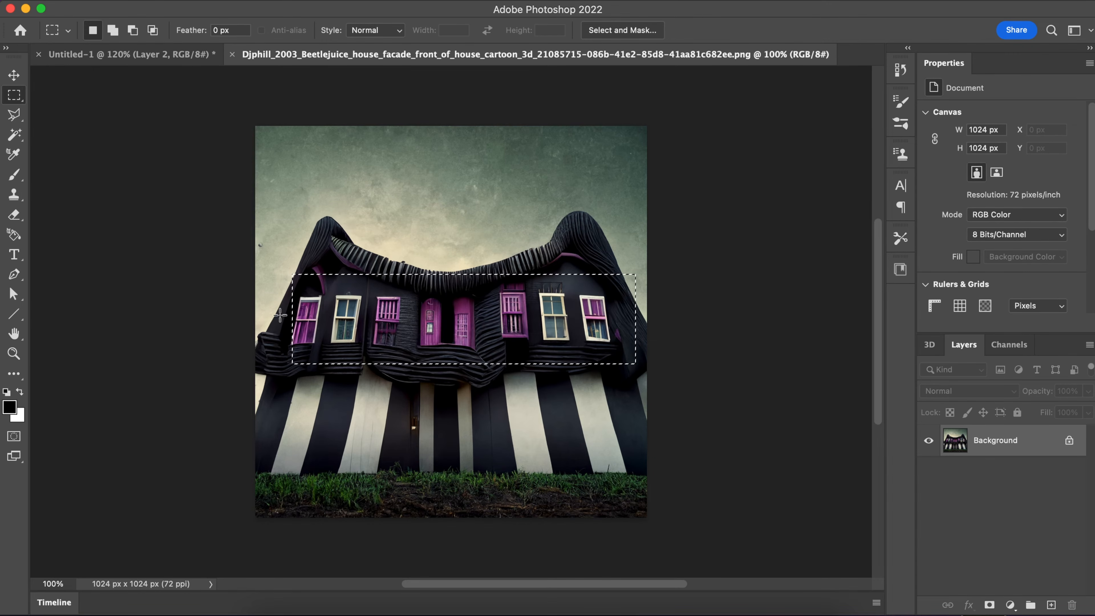
left_click_drag(270, 276, 642, 367)
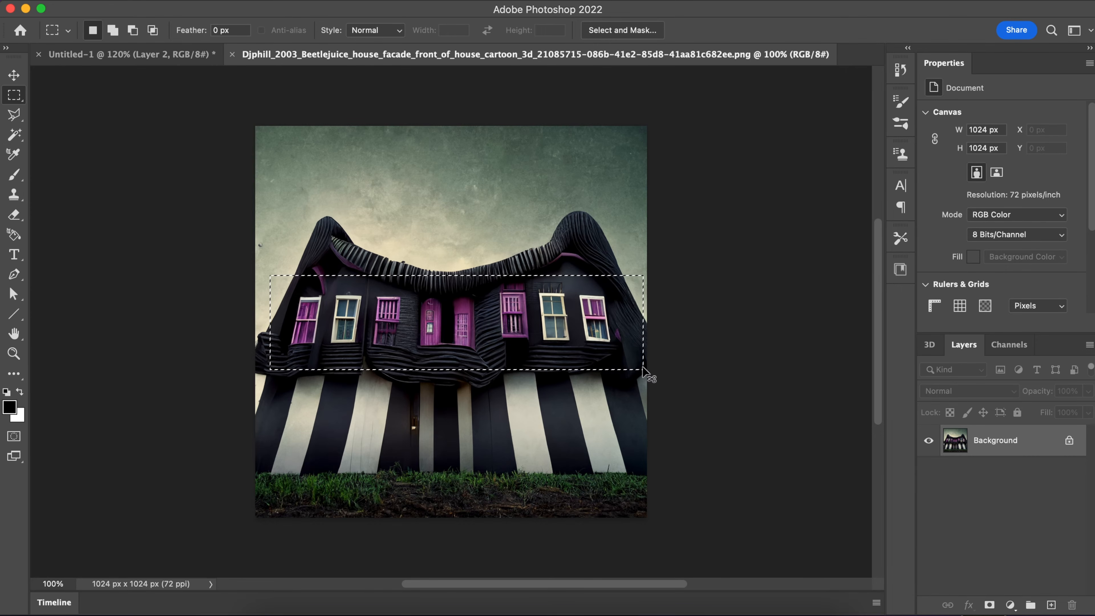
left_click(200, 61)
key("super+v")
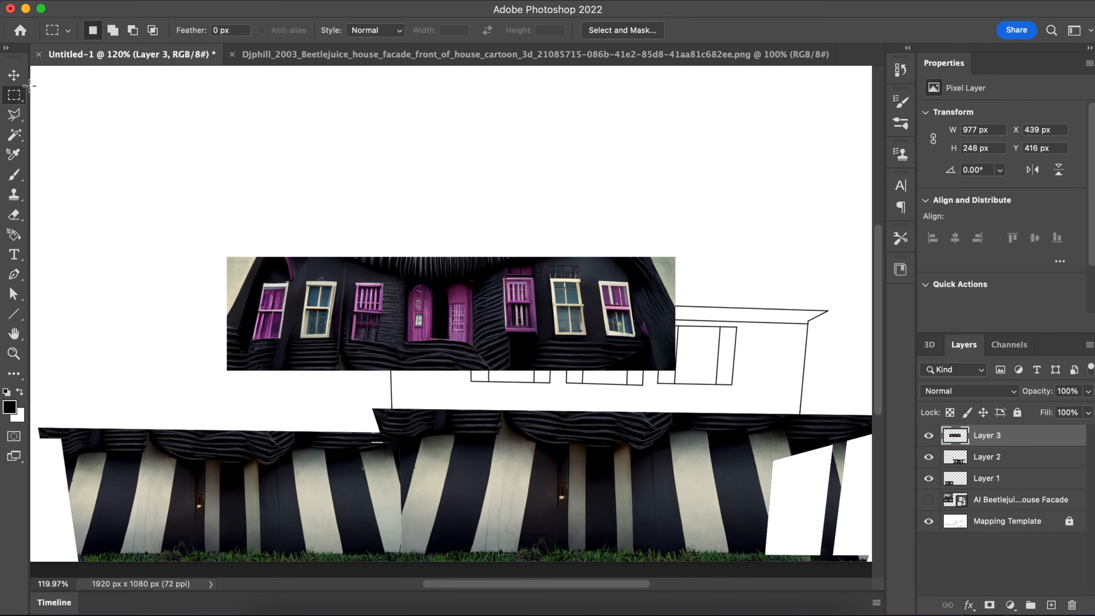
Move the pasted window band over the template's upper storey and scale it proportionally to about 90%
left_click(17, 76)
left_click_drag(470, 296, 628, 336)
scroll(628, 332, "right", 5)
scroll(629, 333, "down", 2)
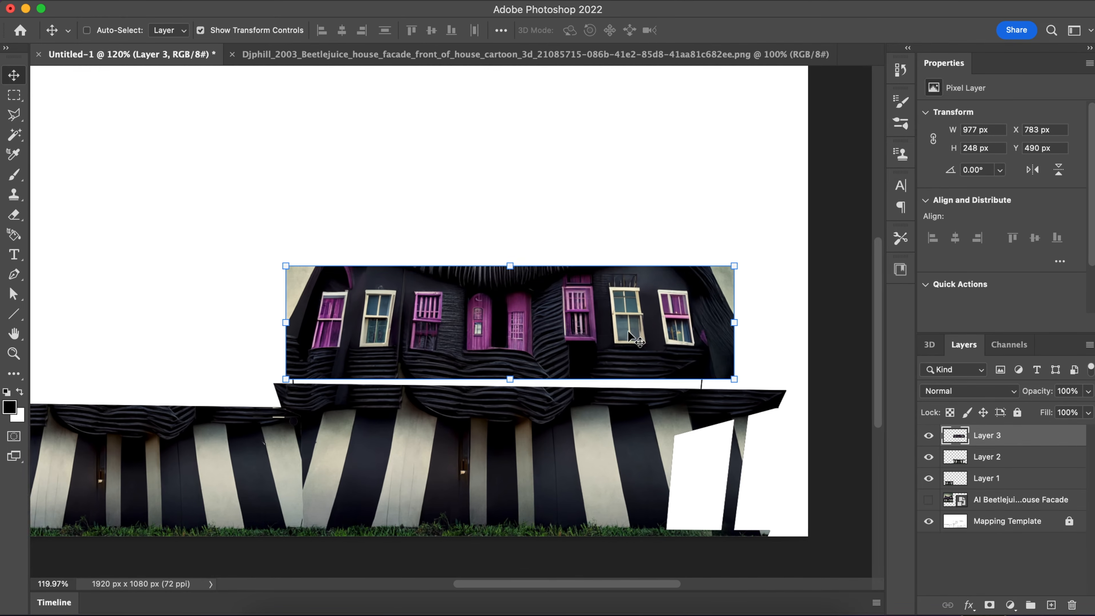
left_click(699, 365)
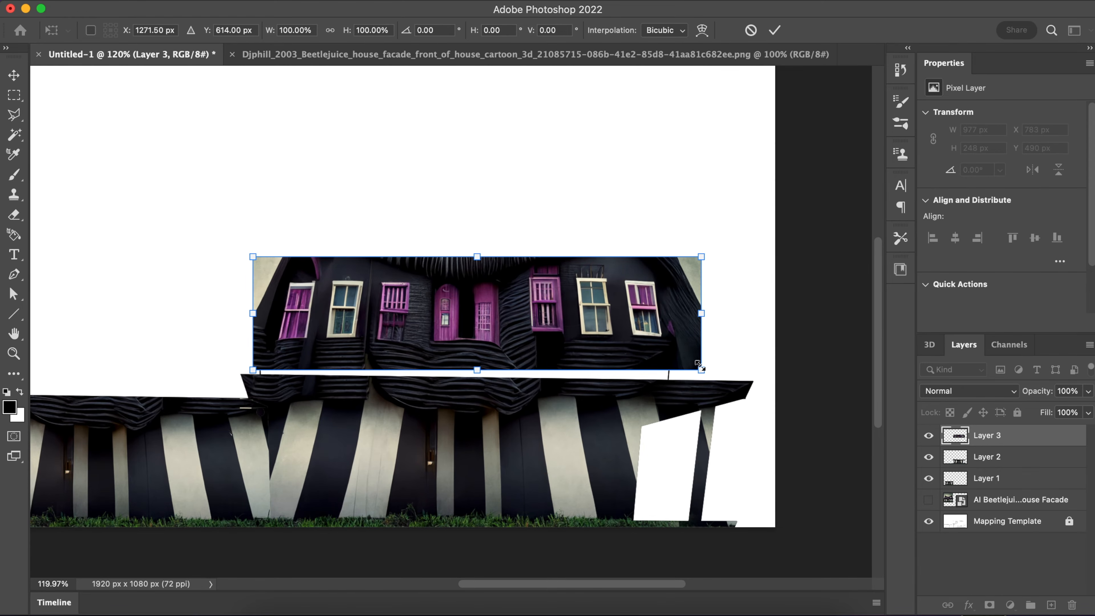
left_click_drag(702, 257, 663, 283)
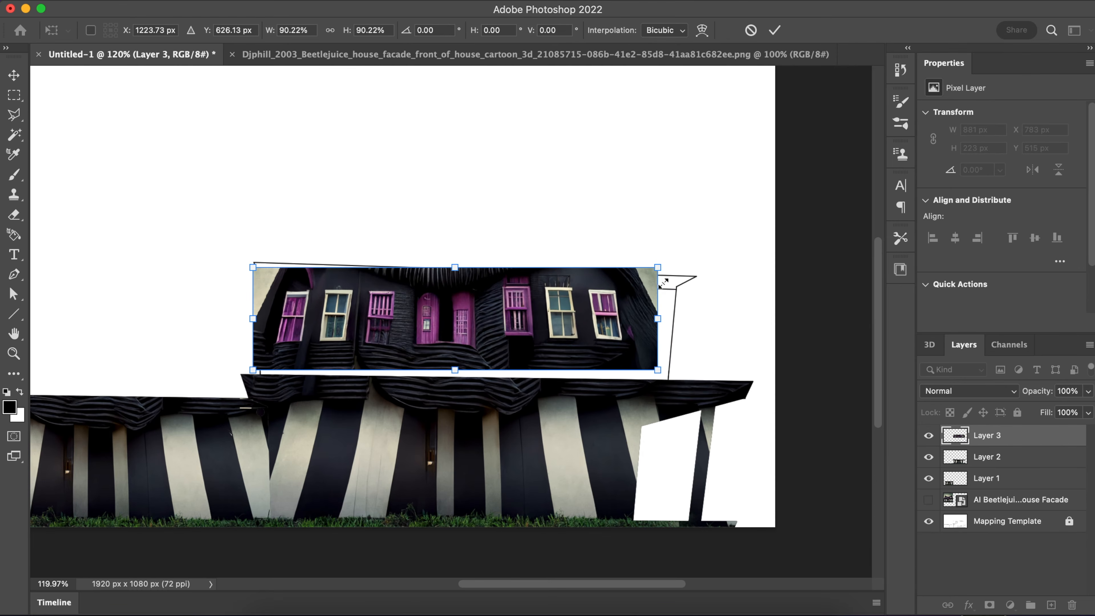
Reposition the window band so its lower edge sits on the porch roof and its left side meets the upper-storey wall
left_click_drag(557, 318, 563, 170)
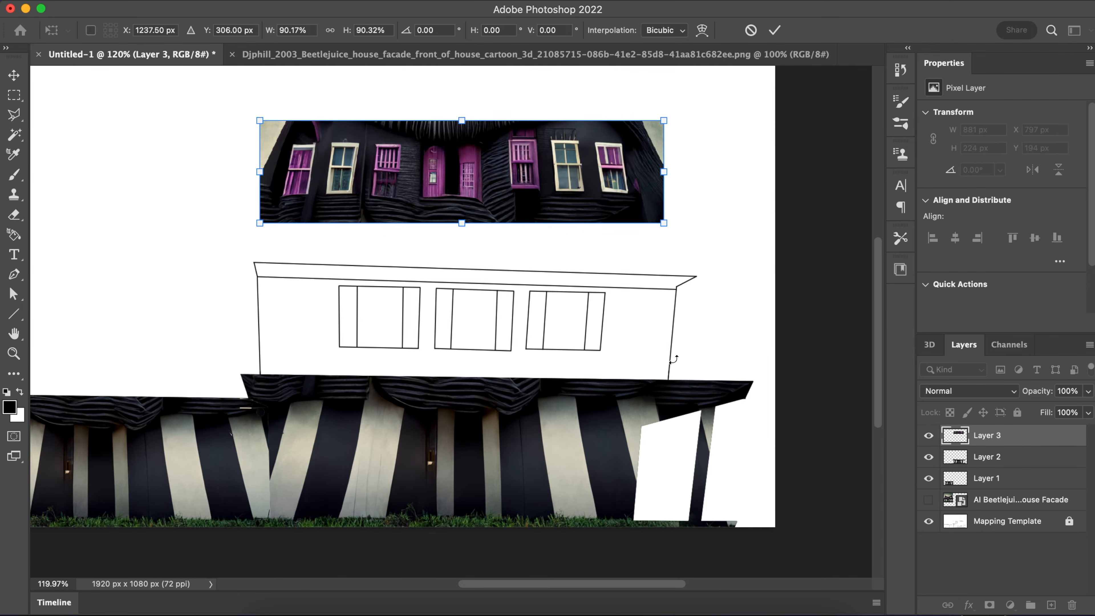
left_click_drag(502, 152, 500, 305)
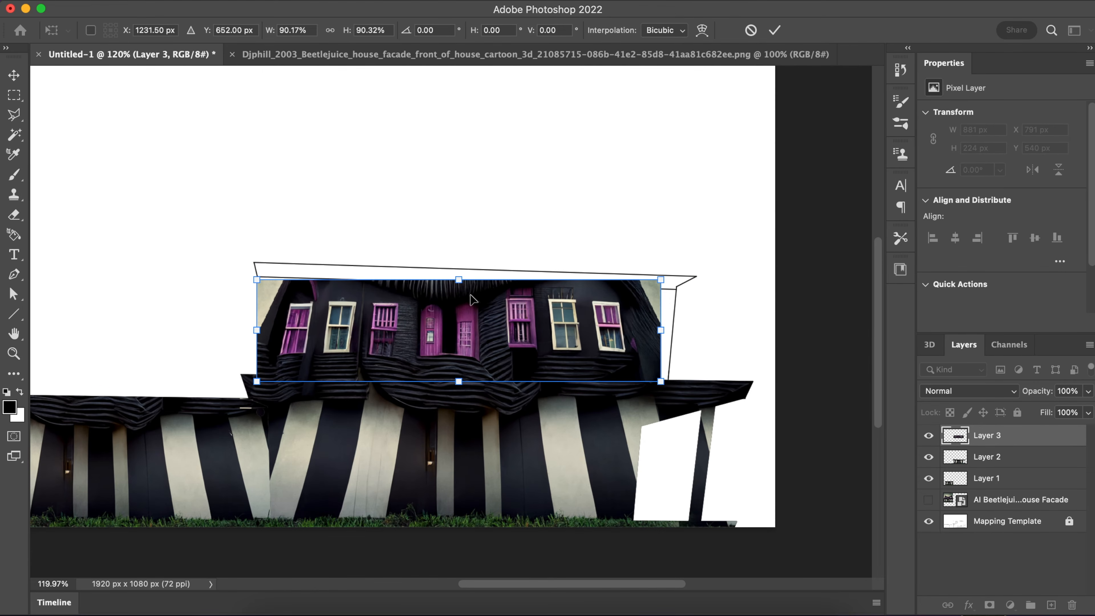
key("Up")
key("Up")
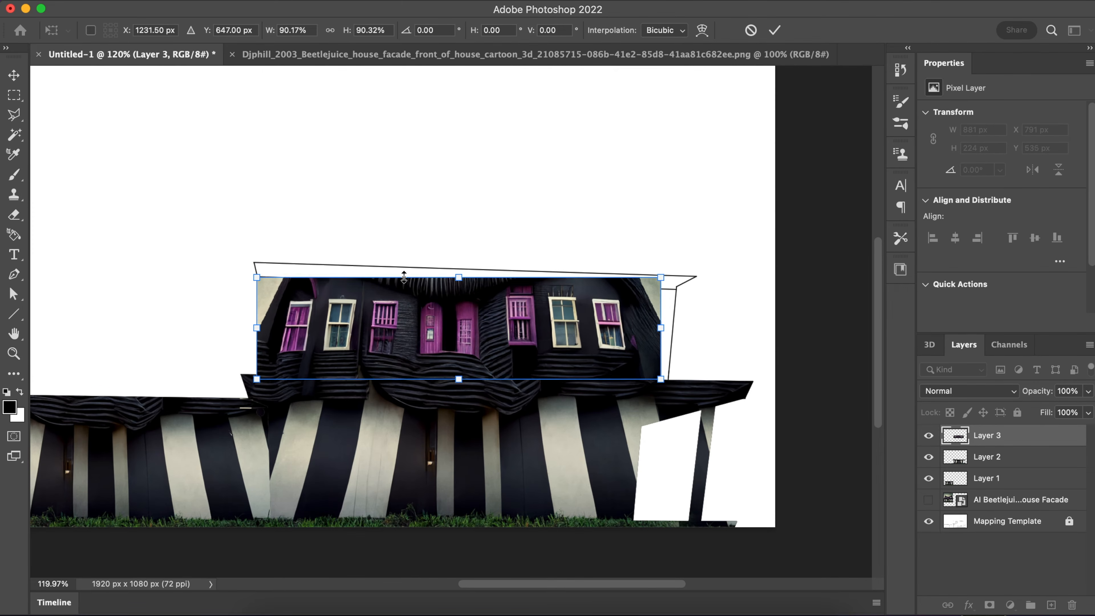
Distort the window band's corners to fit the slanted upper-storey and roof outline, and apply the transform
left_click(257, 278)
left_click_drag(257, 277, 255, 262)
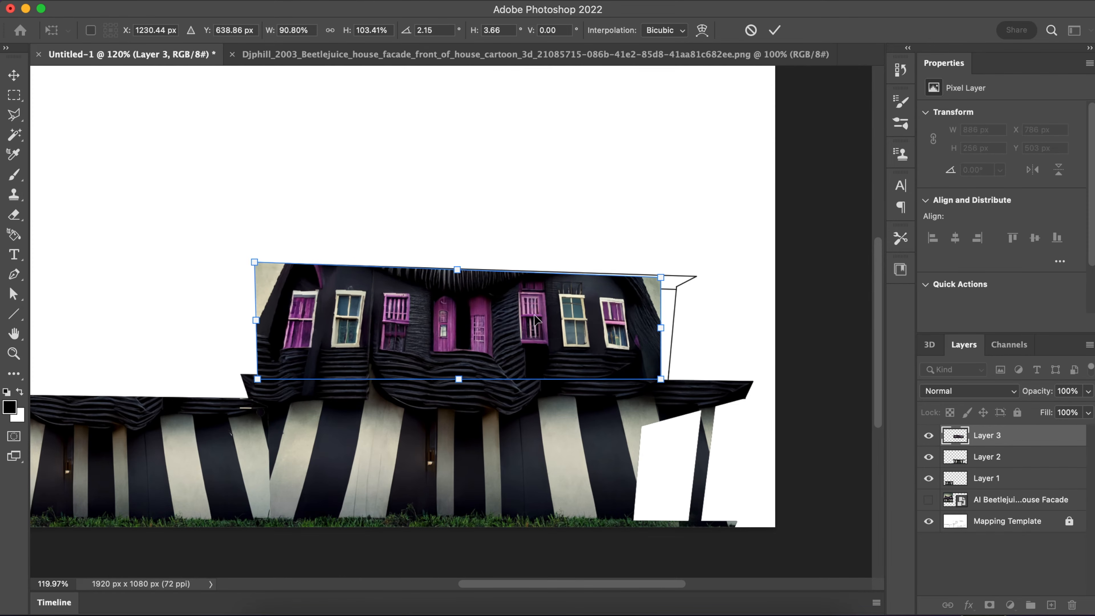
left_click_drag(662, 279, 694, 278)
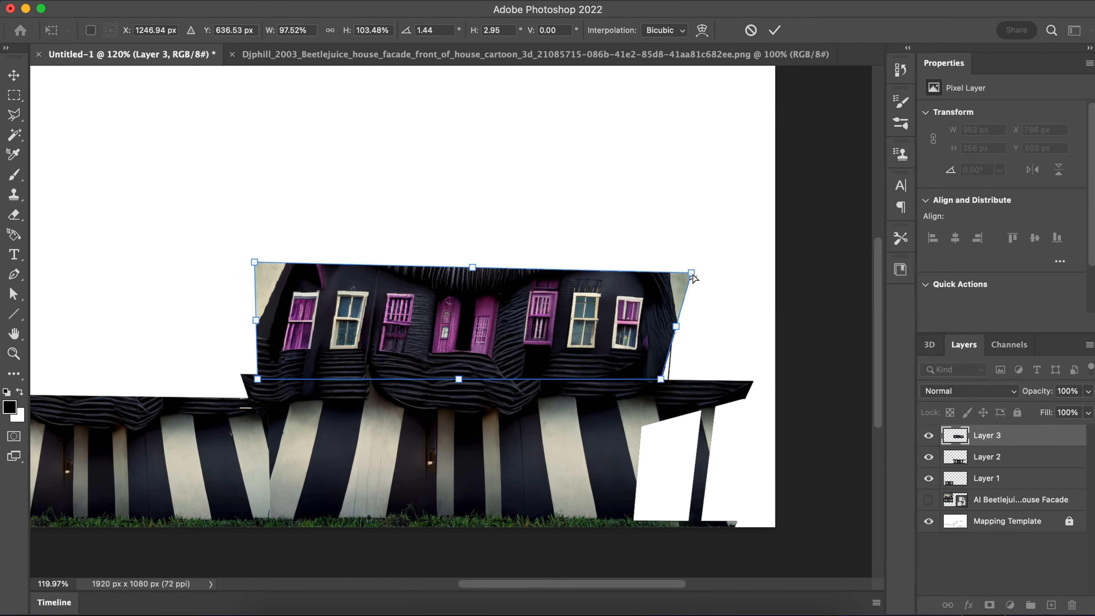
left_click_drag(661, 375, 673, 380)
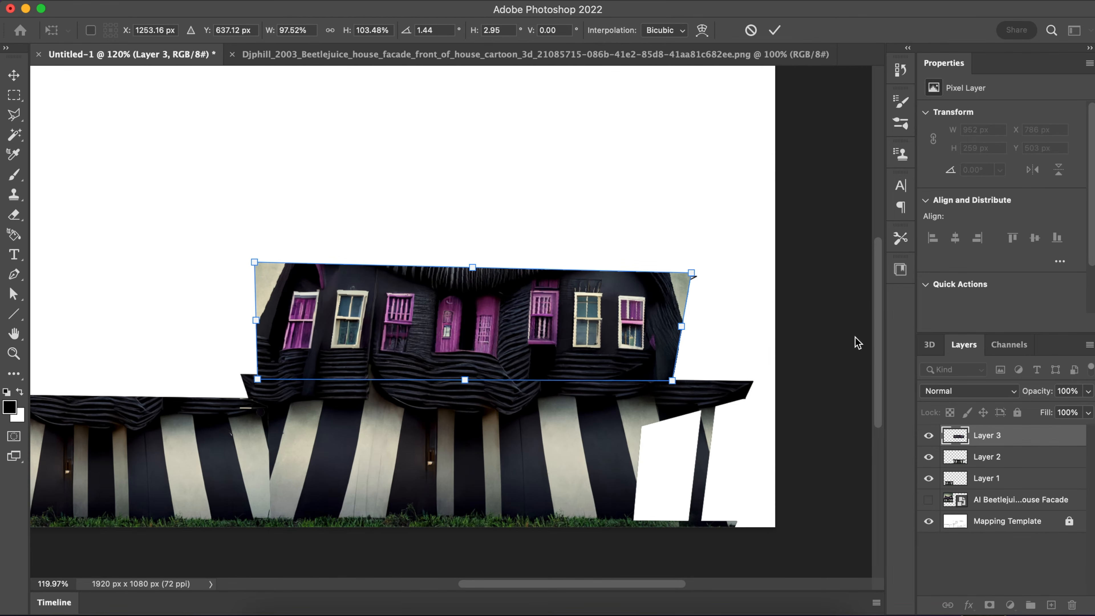
left_click_drag(692, 275, 698, 274)
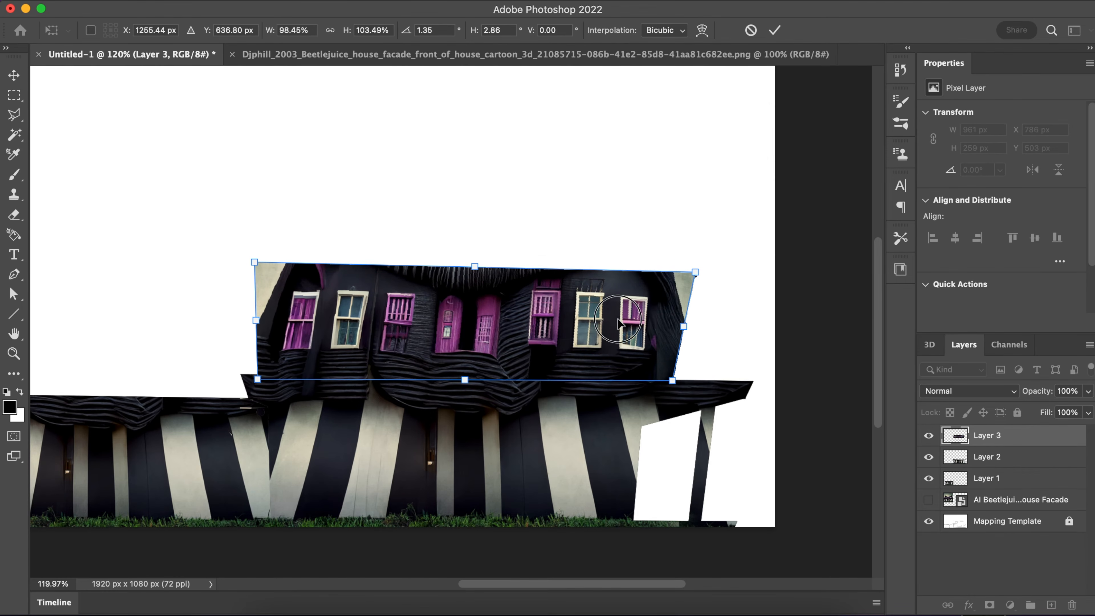
key("Return")
Set Layer 3's opacity to 50% and open the layer in the Liquify filter
left_click(1088, 392)
left_click_drag(1073, 410, 1052, 414)
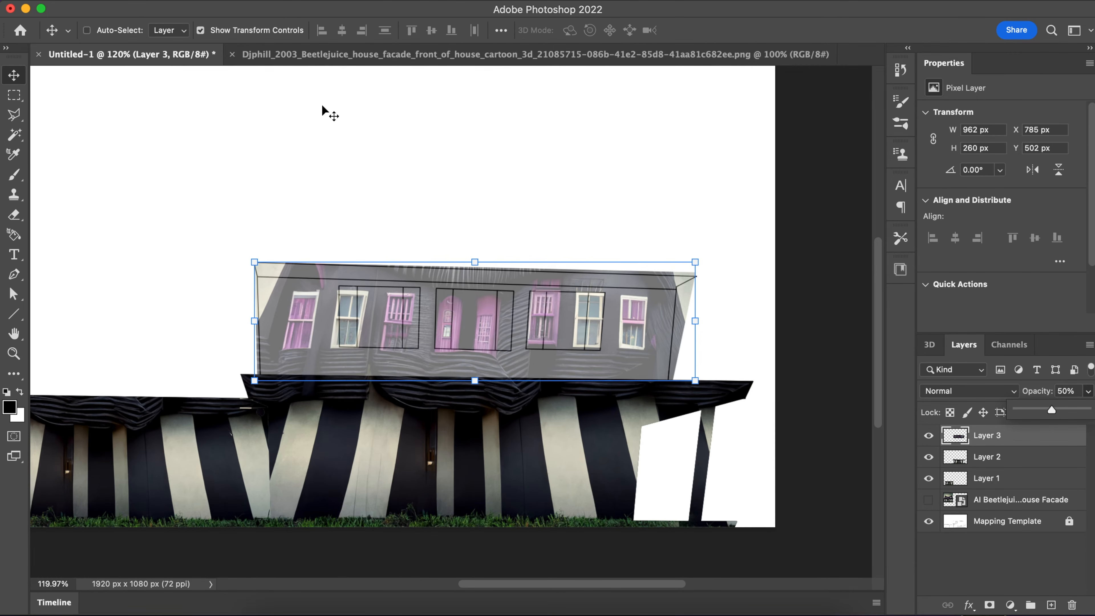
left_click(358, 1)
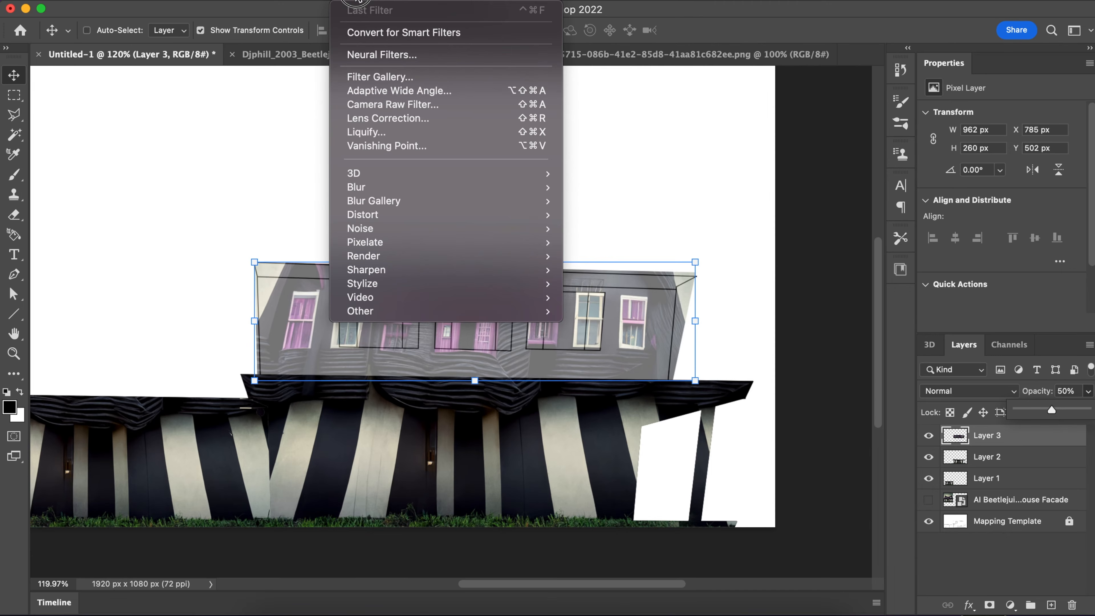
left_click(381, 131)
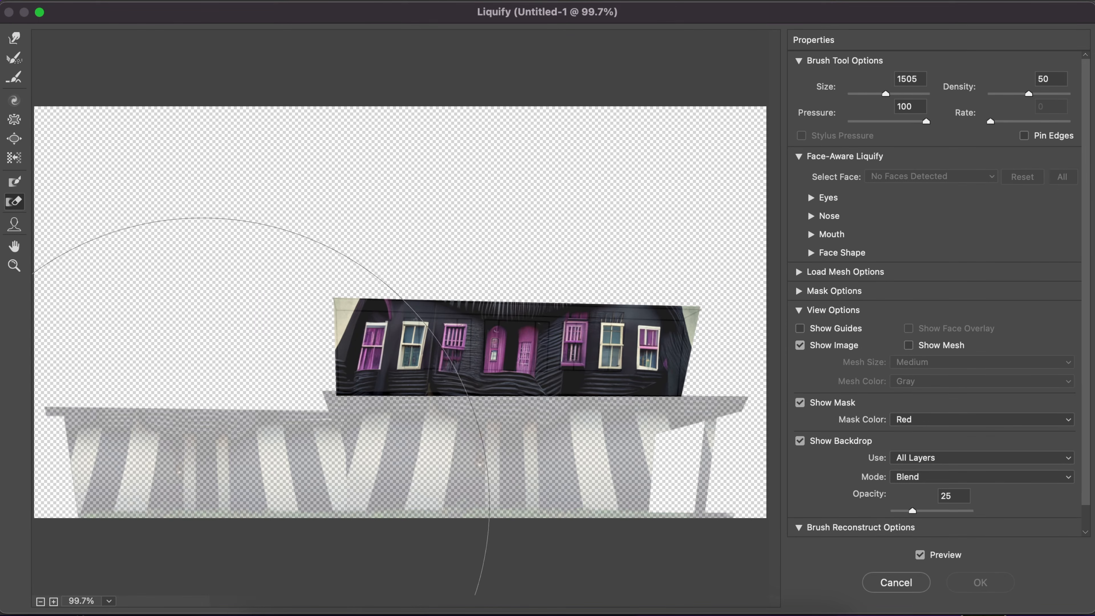
left_click(53, 602)
left_click(54, 602)
left_click(54, 601)
scroll(400, 312, "down", 5)
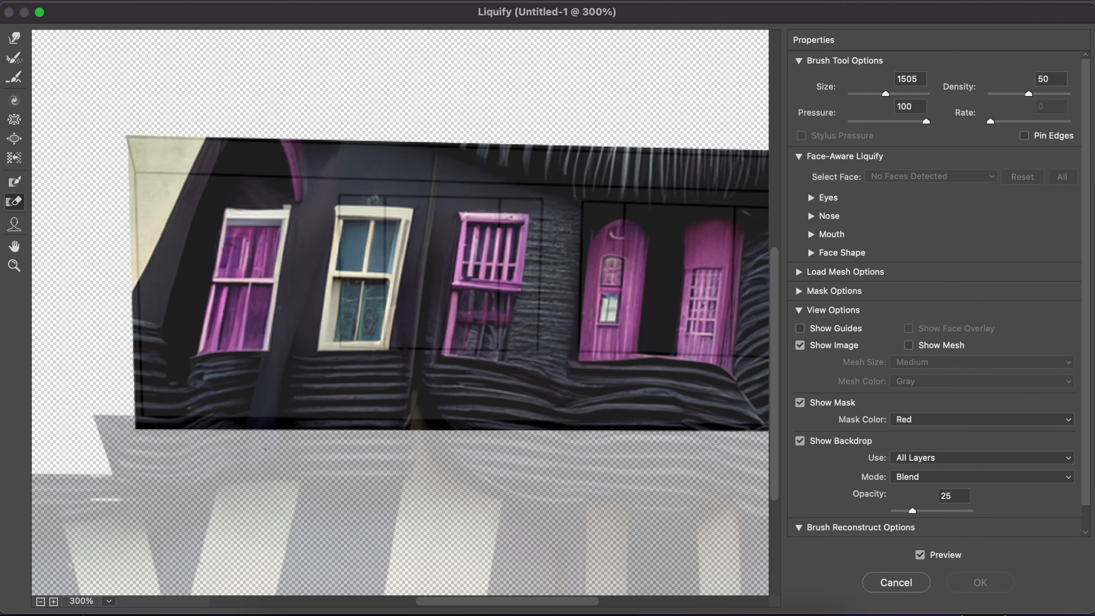
left_click(40, 601)
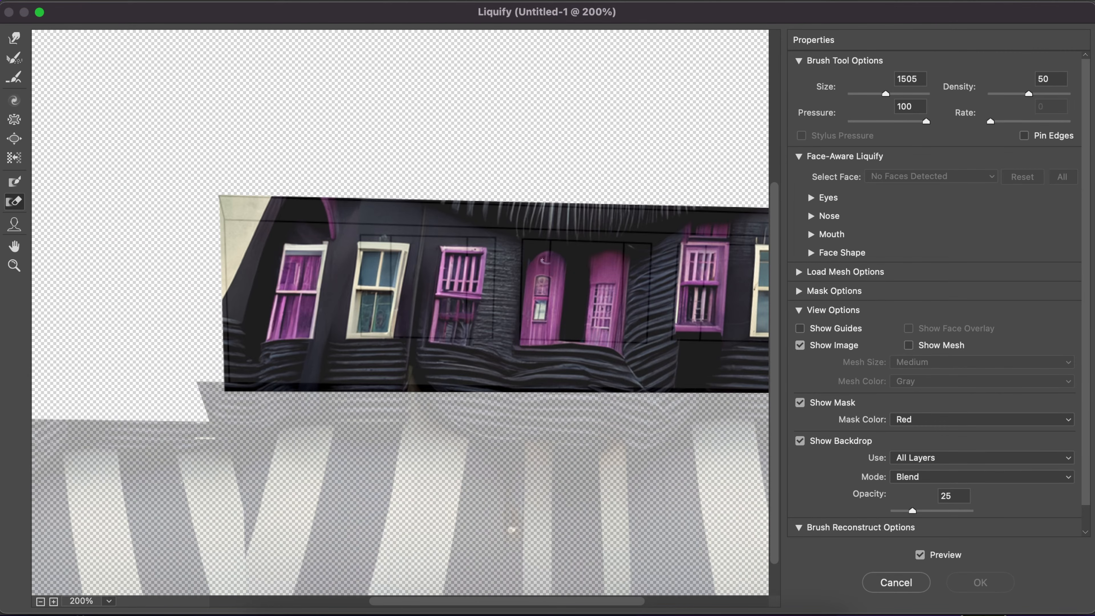
Freeze the double doors and all windows to their right with the Freeze Mask tool at brush size 250
key("bracketleft")
key("bracketleft")
key("bracketleft")
key("bracketleft")
key("bracketleft")
key("bracketleft")
left_click(14, 182)
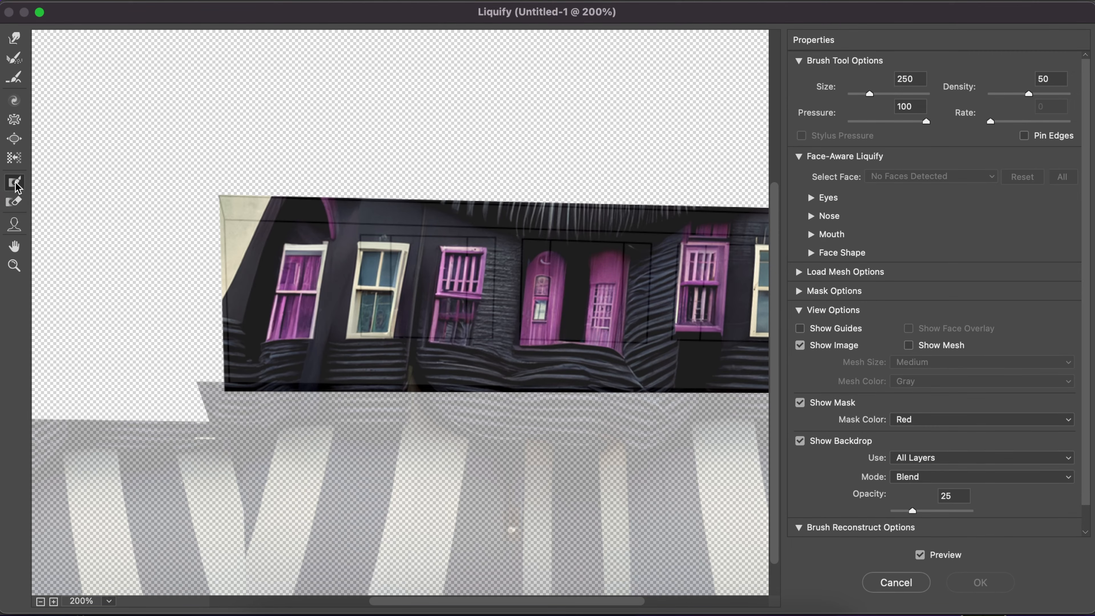
left_click_drag(464, 169, 160, 194)
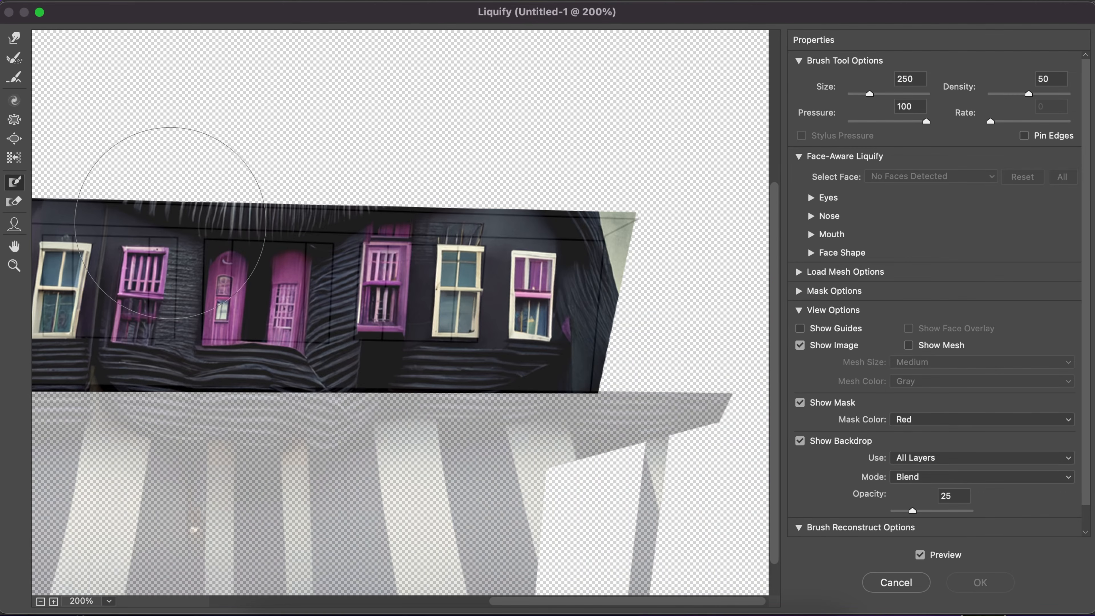
mouse_move(428, 184)
left_mouse_down()
mouse_move(420, 192)
mouse_move(442, 191)
mouse_move(438, 446)
mouse_move(450, 266)
mouse_move(557, 183)
mouse_move(518, 453)
mouse_move(567, 154)
mouse_move(478, 184)
left_mouse_up()
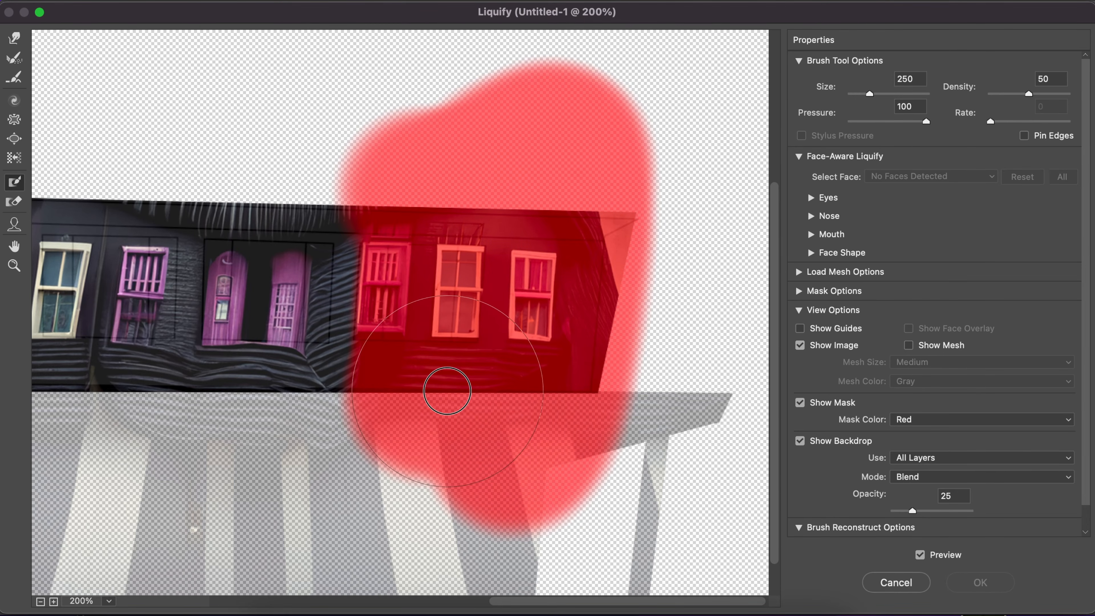
mouse_move(447, 391)
left_mouse_down()
mouse_move(428, 419)
mouse_move(387, 431)
mouse_move(305, 442)
mouse_move(271, 427)
mouse_move(272, 221)
mouse_move(336, 240)
left_mouse_up()
Extend the freeze mask along the window band's lower edge beneath the three leftmost windows
mouse_move(306, 527)
left_mouse_down()
mouse_move(1034, 544)
mouse_move(702, 516)
left_mouse_up()
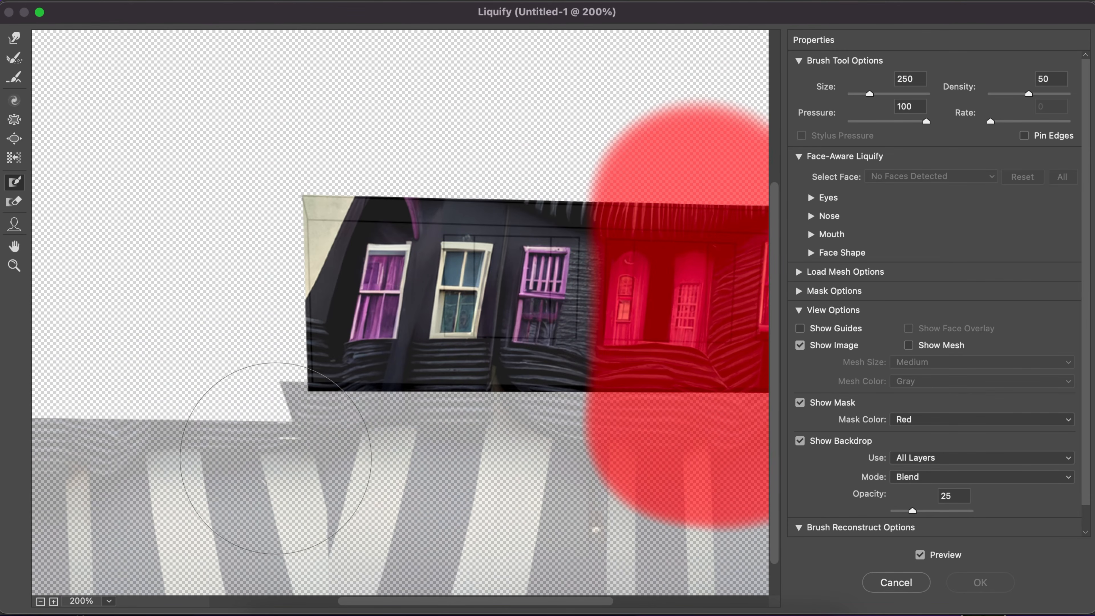
left_click(278, 457)
mouse_move(278, 457)
left_mouse_down()
mouse_move(570, 459)
mouse_move(319, 465)
mouse_move(328, 466)
left_mouse_up()
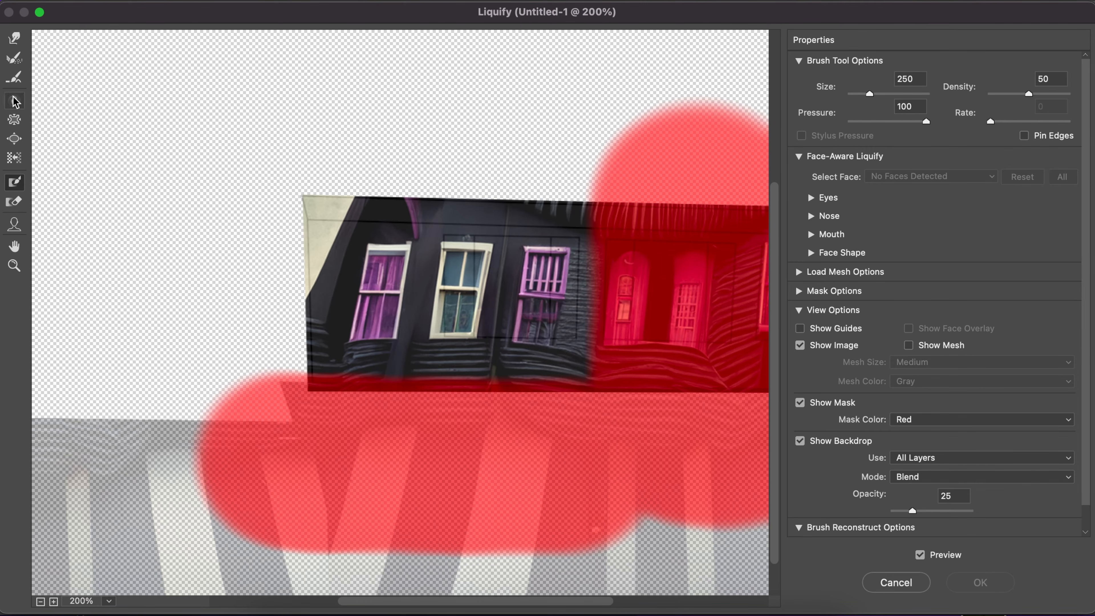
Push the upper part of the three leftmost windows to the left with the Forward Warp tool at size 1000 to straighten them
left_click(14, 41)
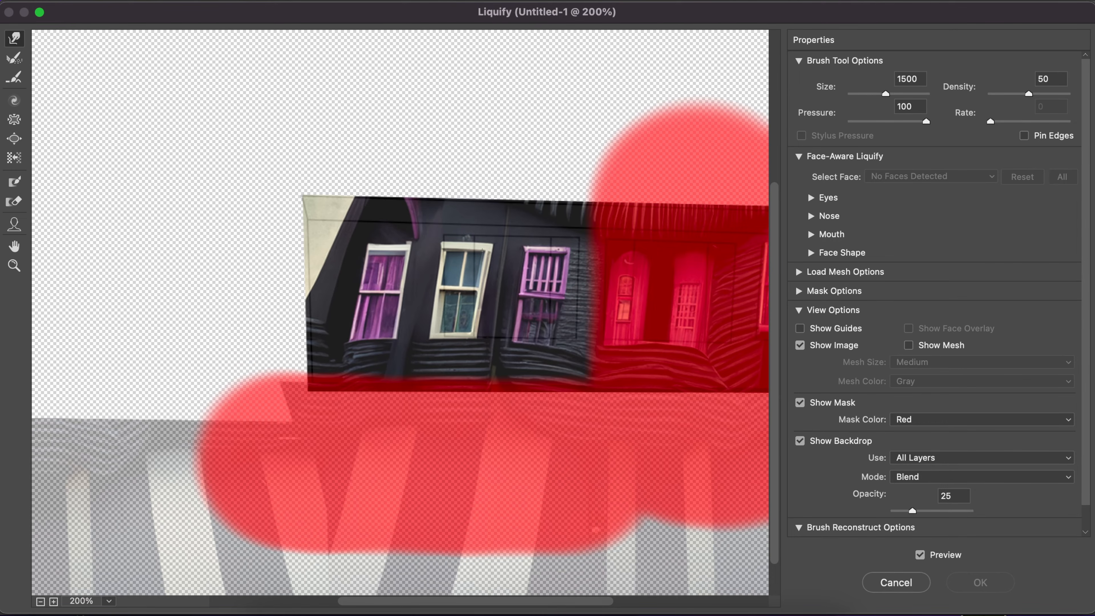
key("bracketleft")
key("bracketleft")
key("bracketleft")
key("bracketleft")
key("bracketleft")
key("bracketleft")
key("bracketleft")
key("bracketleft")
key("bracketright")
key("bracketright")
key("bracketright")
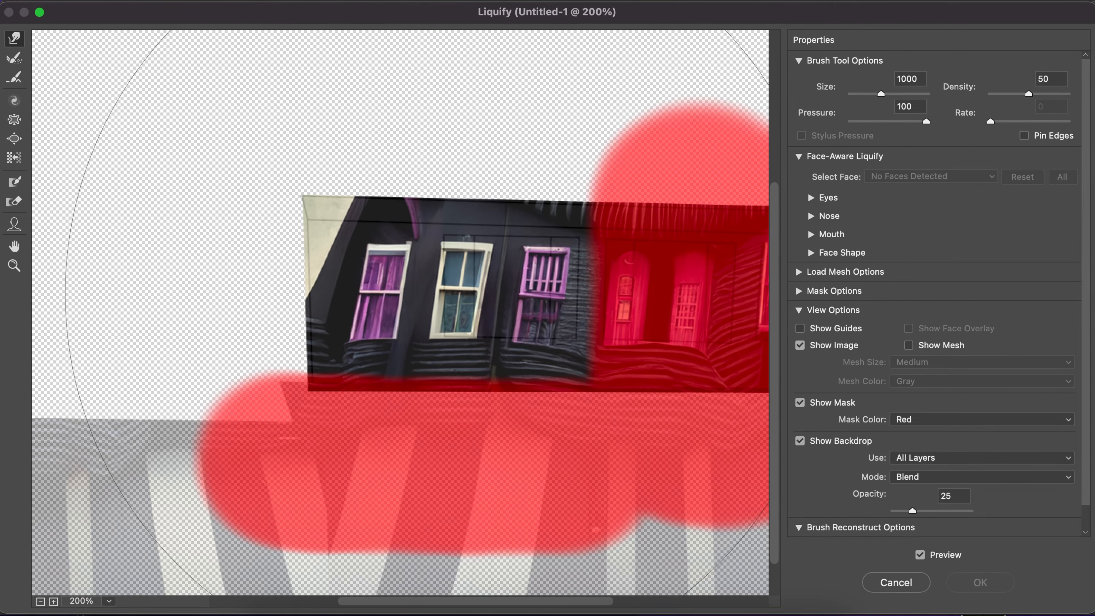
left_click_drag(447, 293, 446, 293)
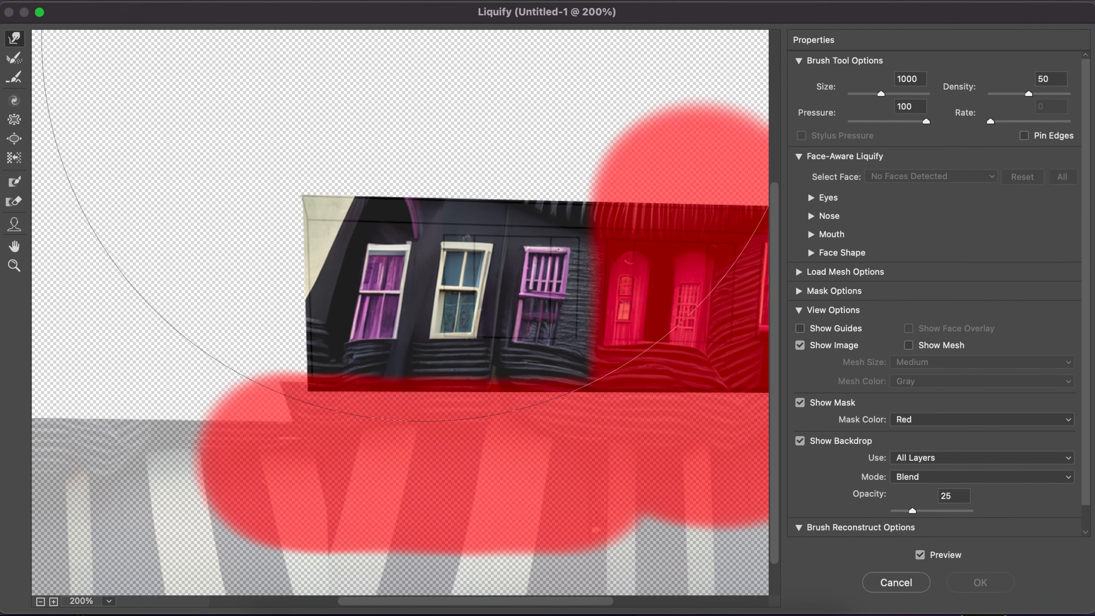
left_click_drag(415, 34, 391, 34)
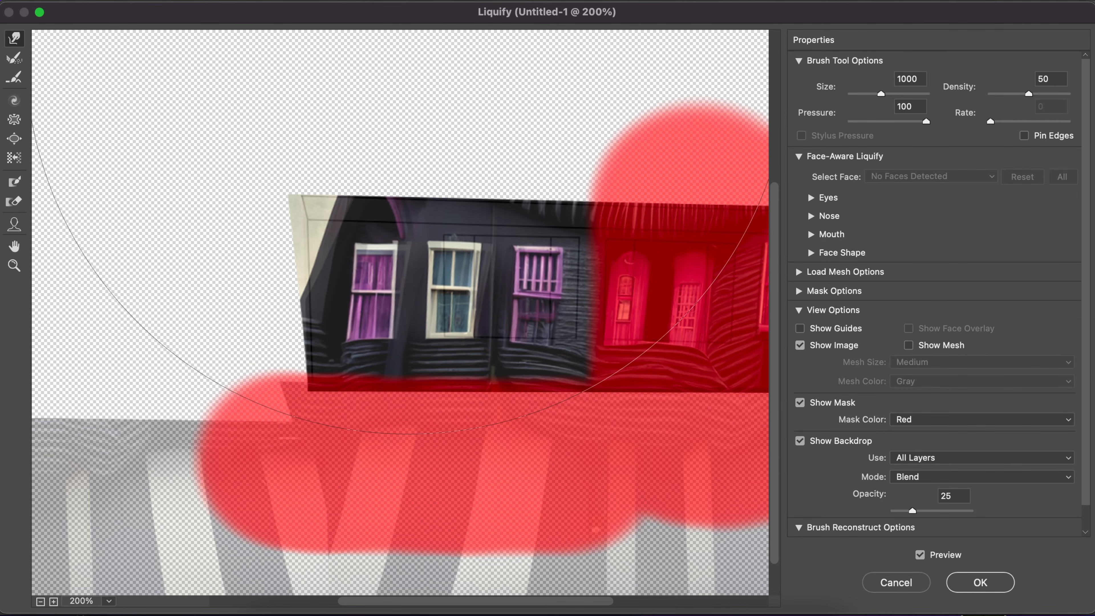
left_click_drag(421, 41, 414, 47)
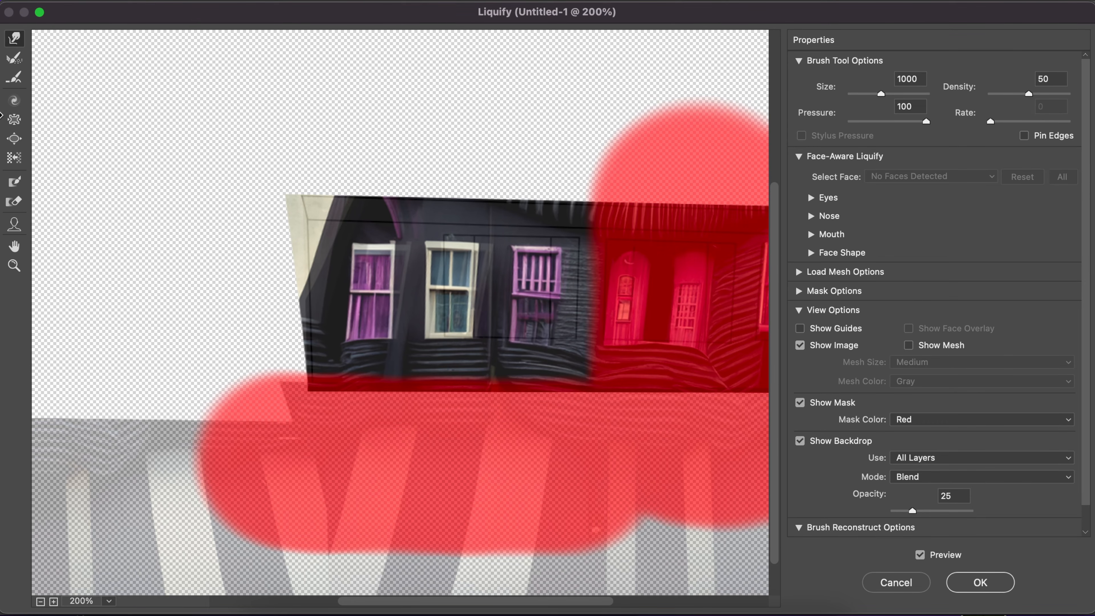
Brush over the leftmost windows with the Reconstruct tool at size 400 and apply the Liquify filter
left_click(15, 77)
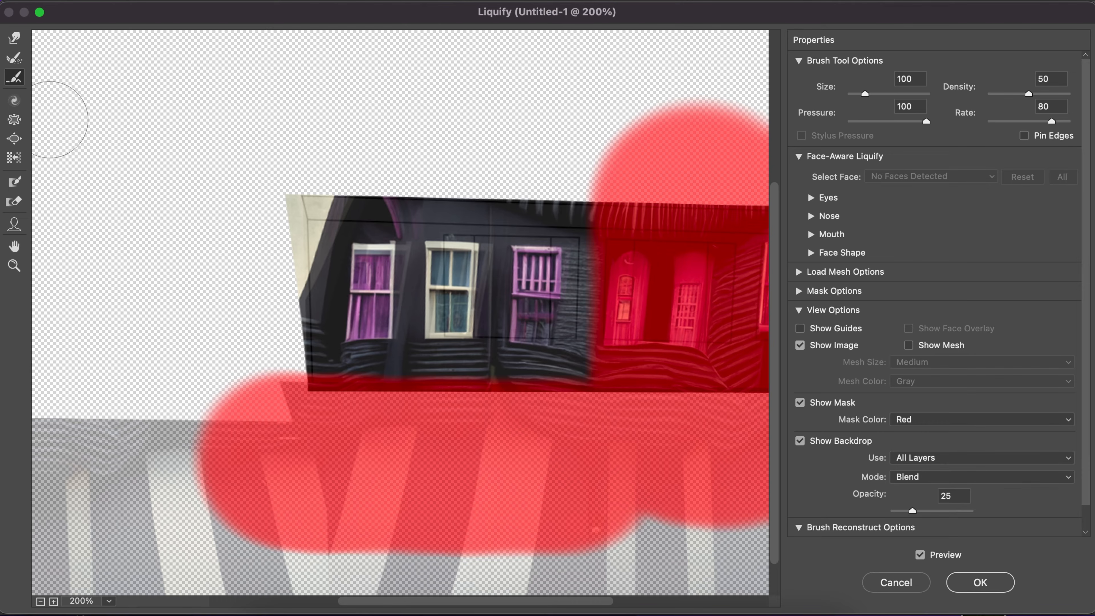
left_click(15, 57)
mouse_move(401, 265)
left_mouse_down()
mouse_move(483, 294)
mouse_move(500, 386)
left_mouse_up()
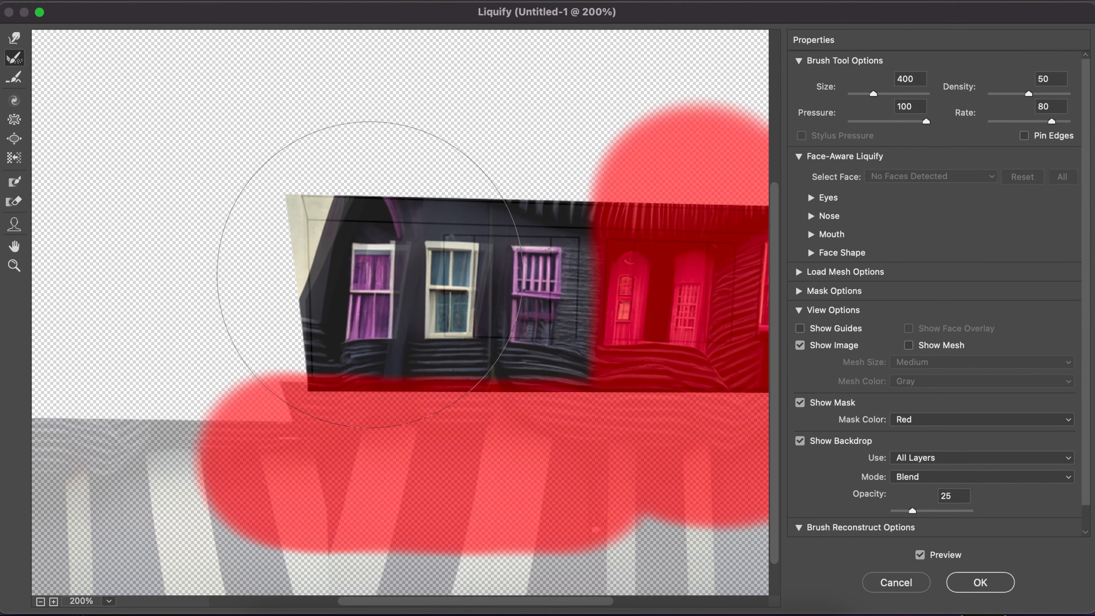
left_click(979, 583)
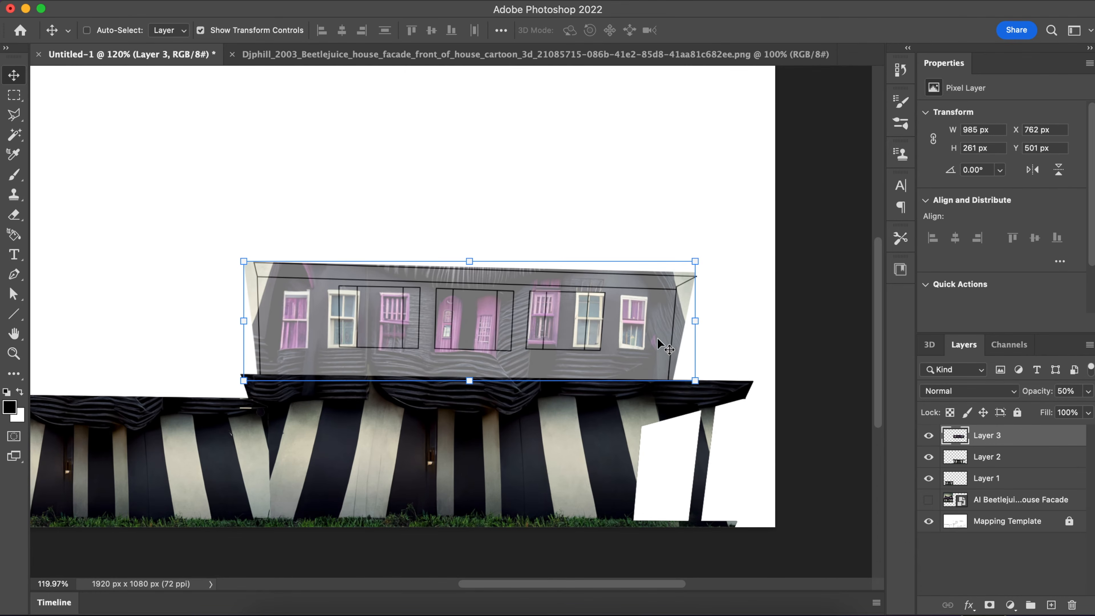
Clone dark siding with the Clone Stamp over the cream strip along the upper storey's left edge on Layer 3
left_click(14, 98)
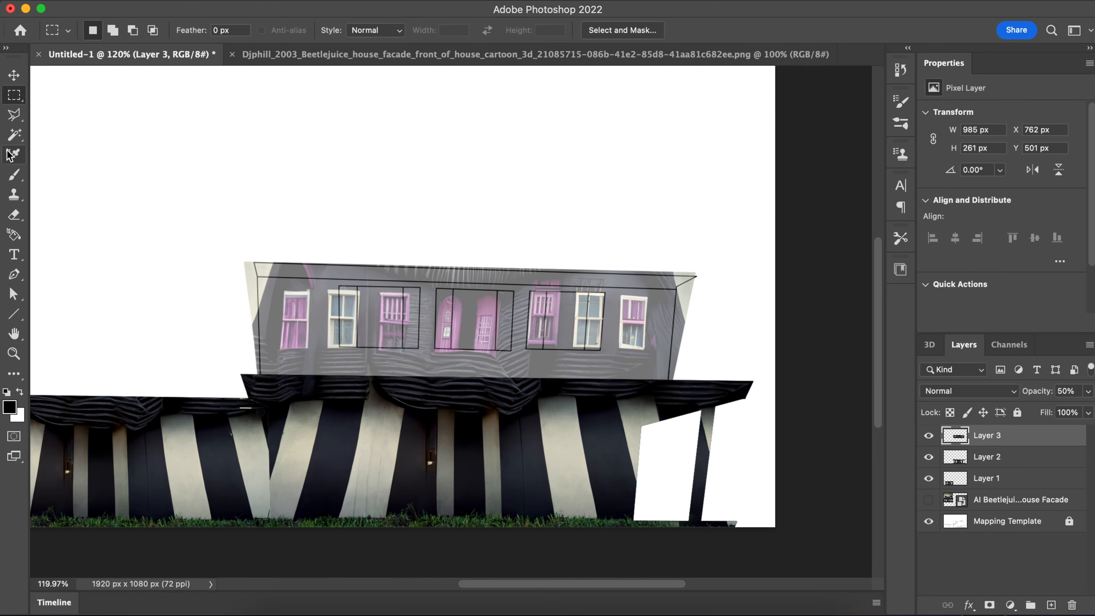
left_click(13, 200)
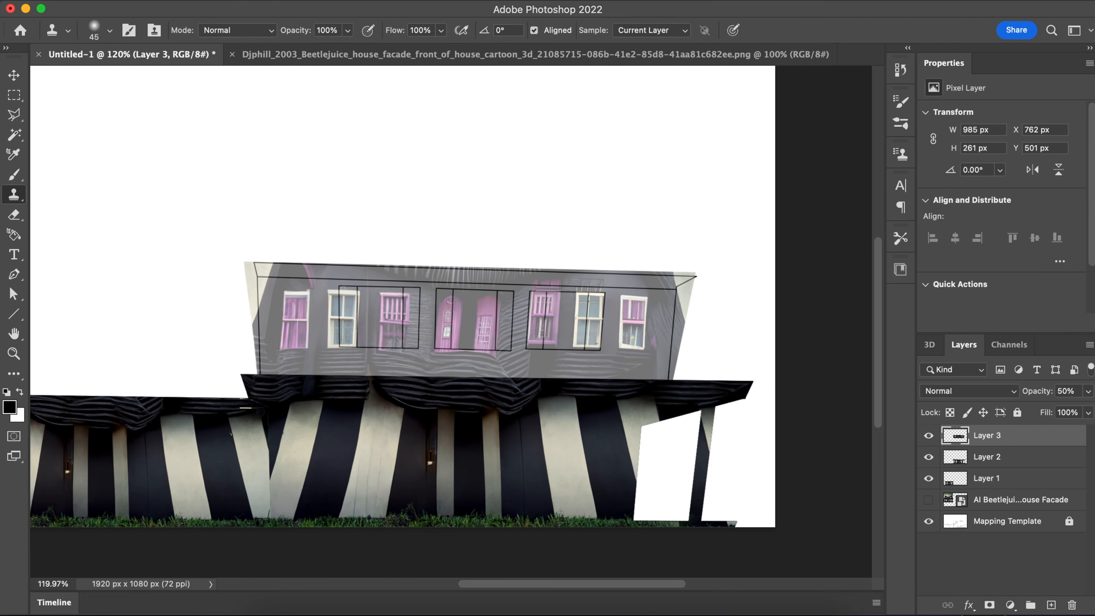
left_click(272, 339, "alt")
mouse_move(265, 334)
left_mouse_down()
mouse_move(270, 273)
mouse_move(263, 327)
mouse_move(259, 264)
mouse_move(286, 266)
mouse_move(248, 269)
left_mouse_up()
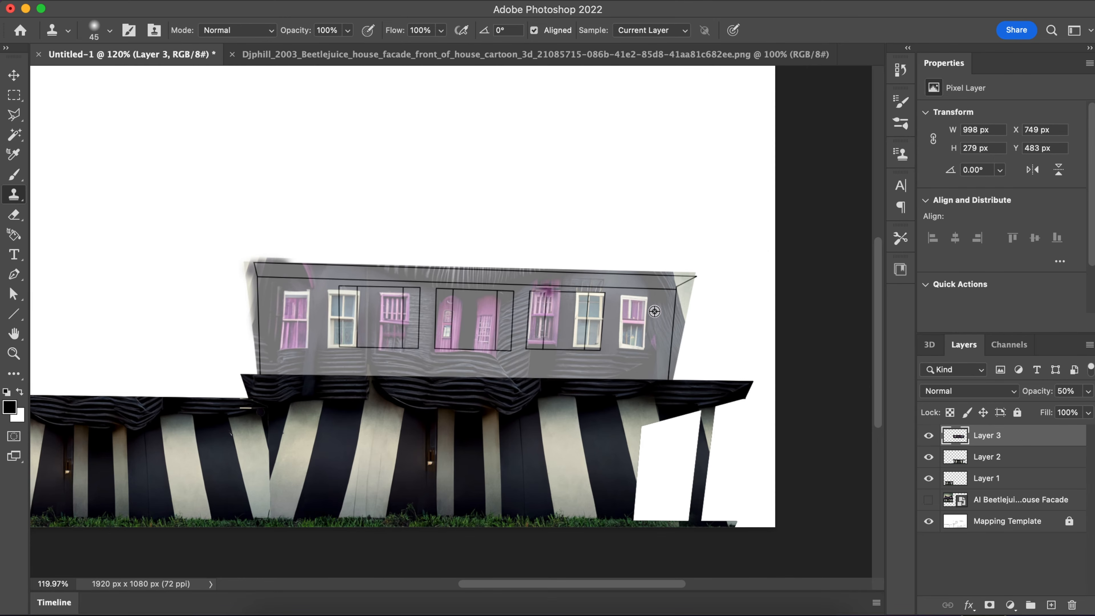
Clone dark siding from beside the rightmost window over the cream strip along the upper storey's right edge
left_click_drag(675, 317, 670, 321)
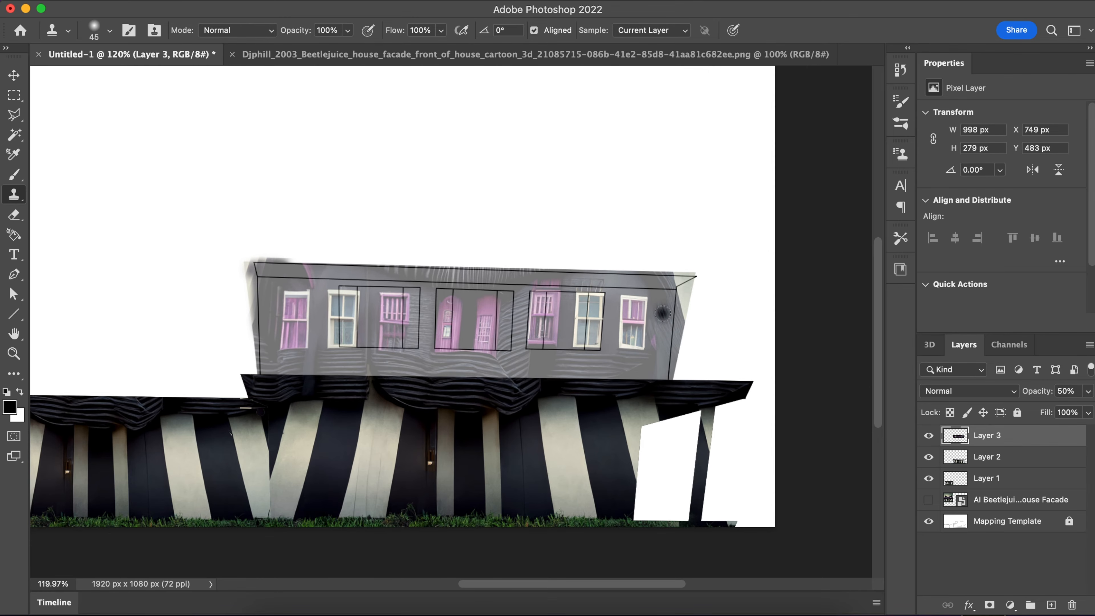
left_click(663, 314, "alt")
left_click(660, 335, "alt")
left_click(674, 335)
key("super+z")
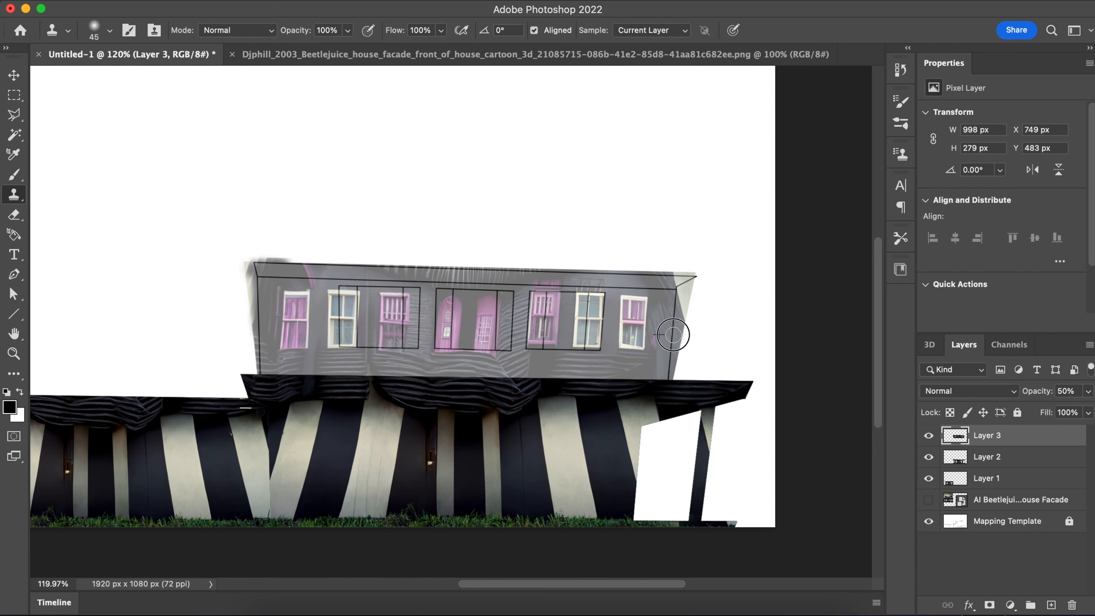
mouse_move(674, 332)
left_mouse_down()
mouse_move(675, 272)
mouse_move(685, 317)
mouse_move(692, 269)
mouse_move(699, 282)
mouse_move(686, 310)
mouse_move(684, 287)
mouse_move(700, 276)
left_mouse_up()
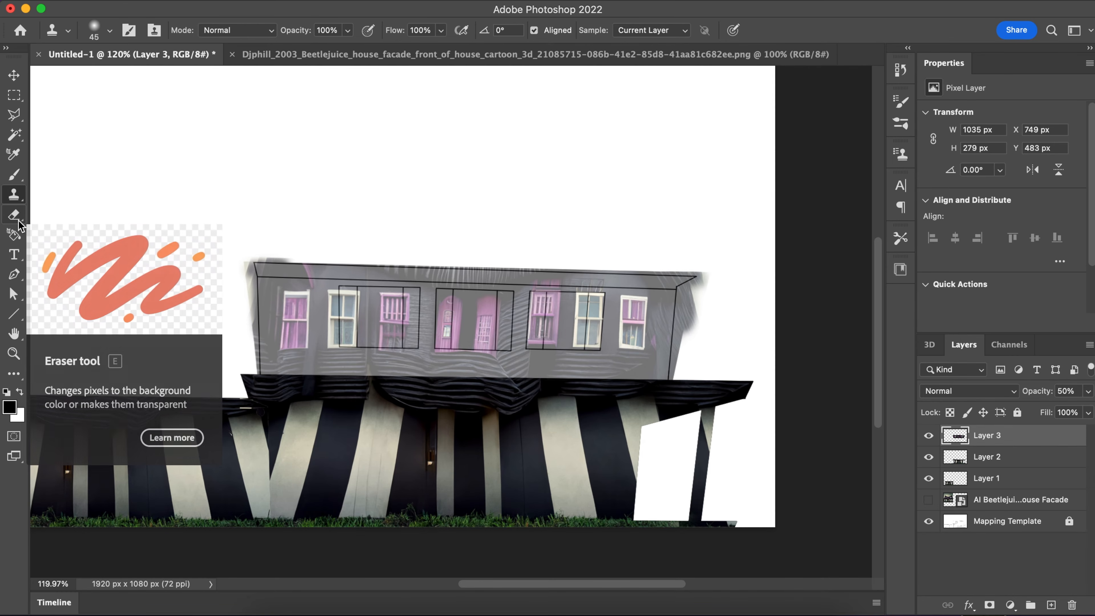
Retouch the upper storey's top-left corner and right edge with the content-aware Spot Healing Brush
right_click(16, 199)
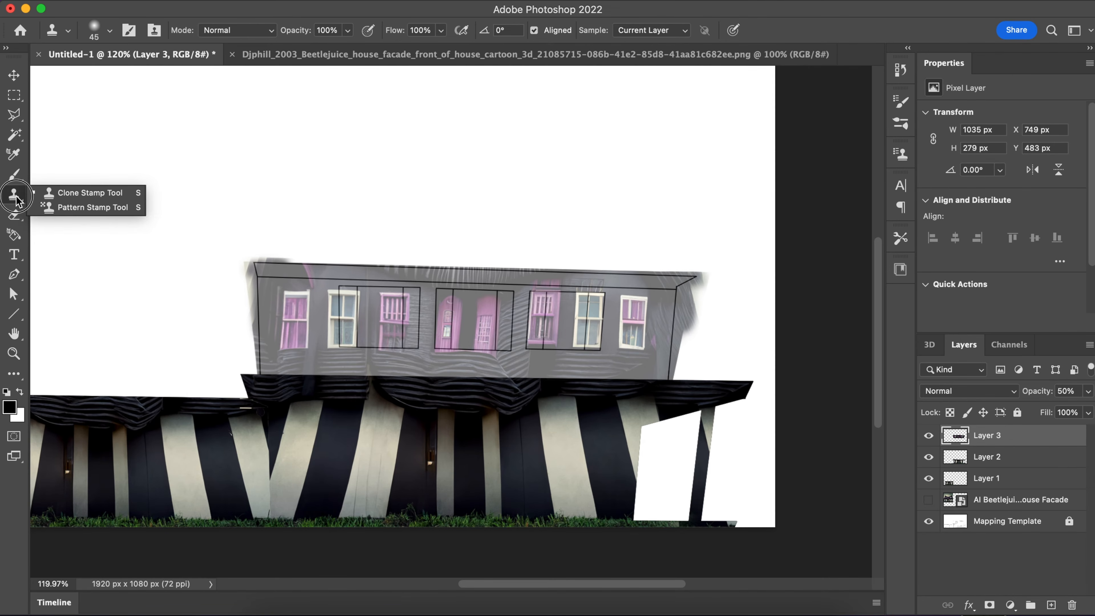
left_click(14, 216)
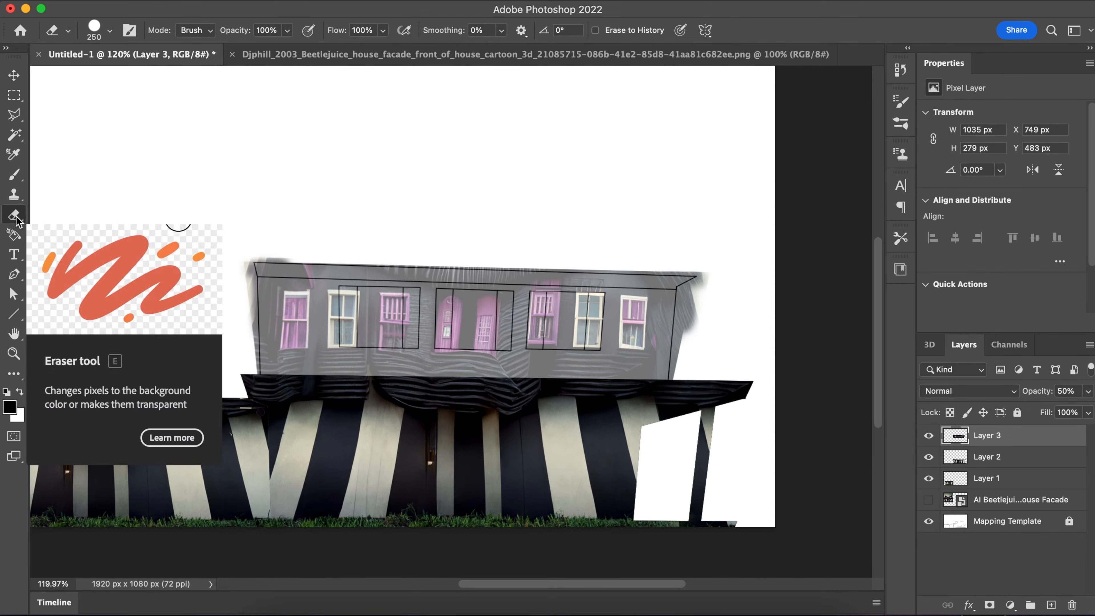
right_click(17, 218)
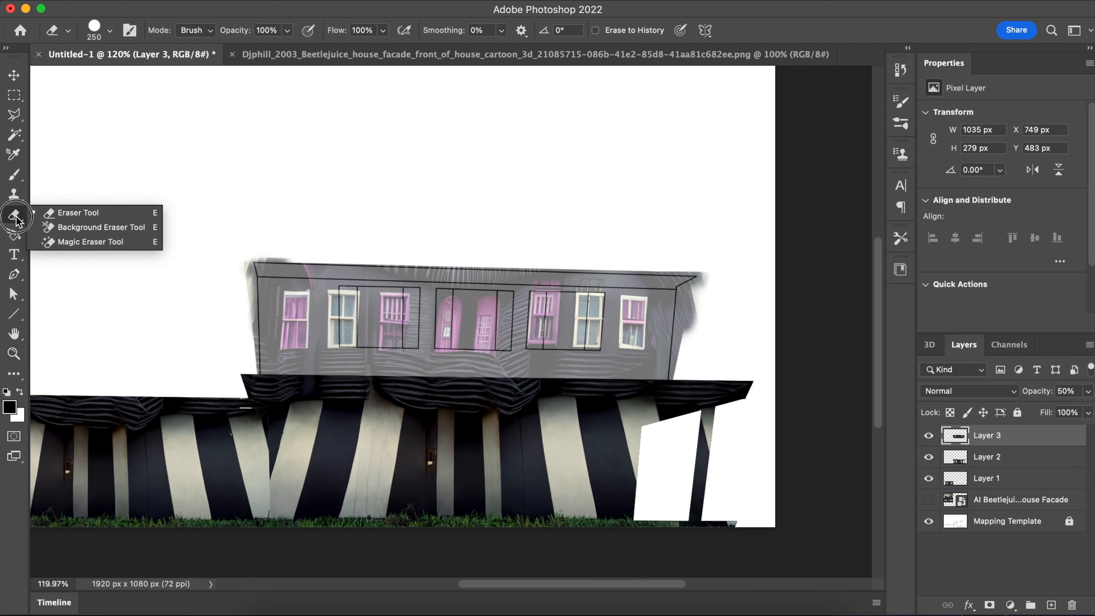
key("Escape")
key("j")
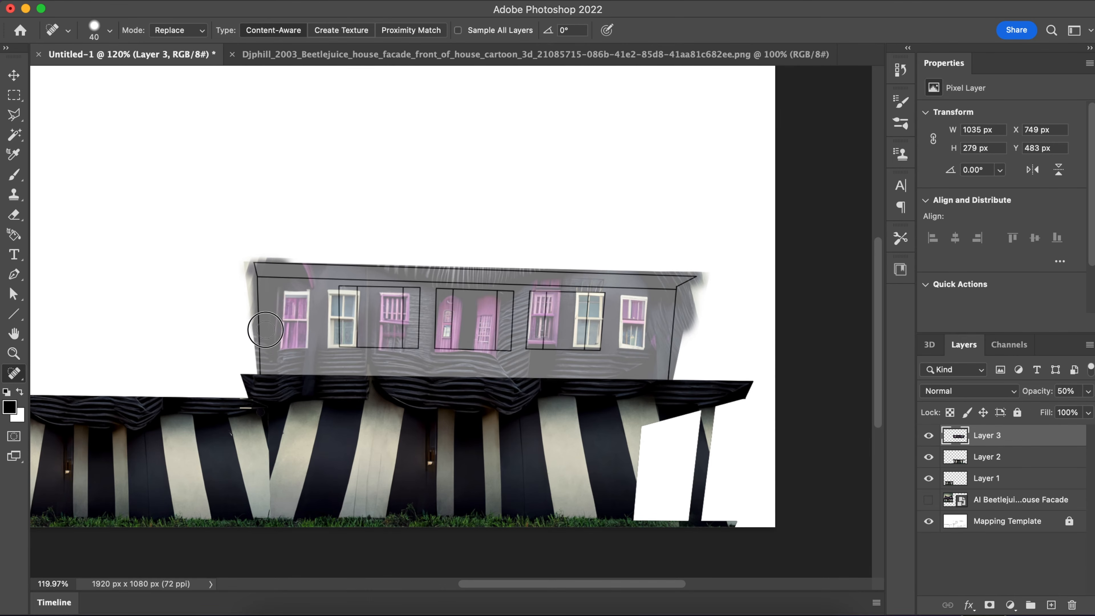
left_click_drag(271, 288, 271, 281)
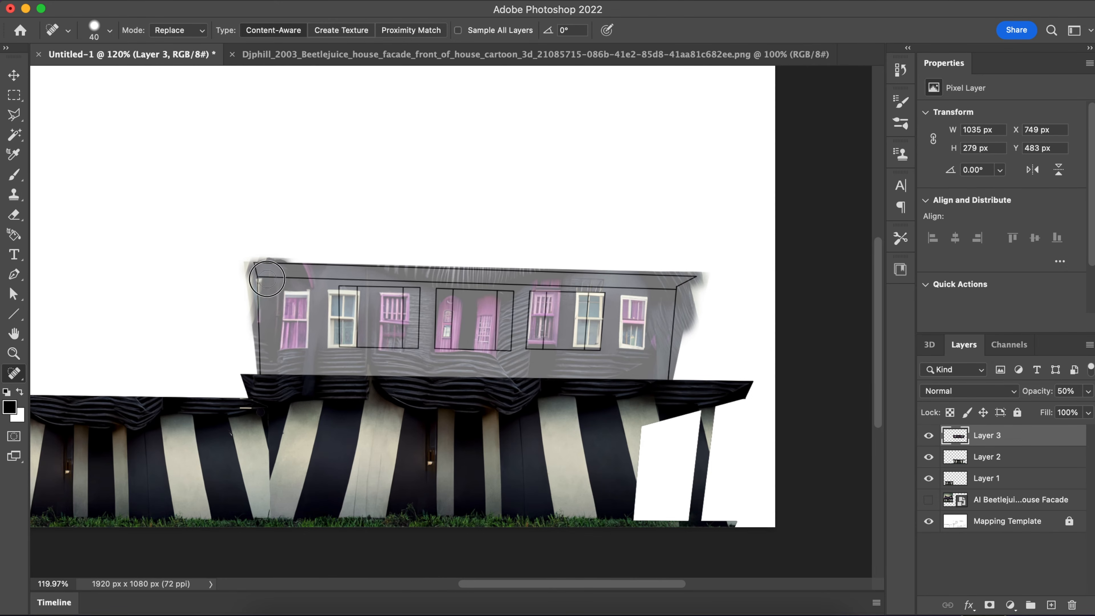
left_click_drag(261, 267, 261, 267)
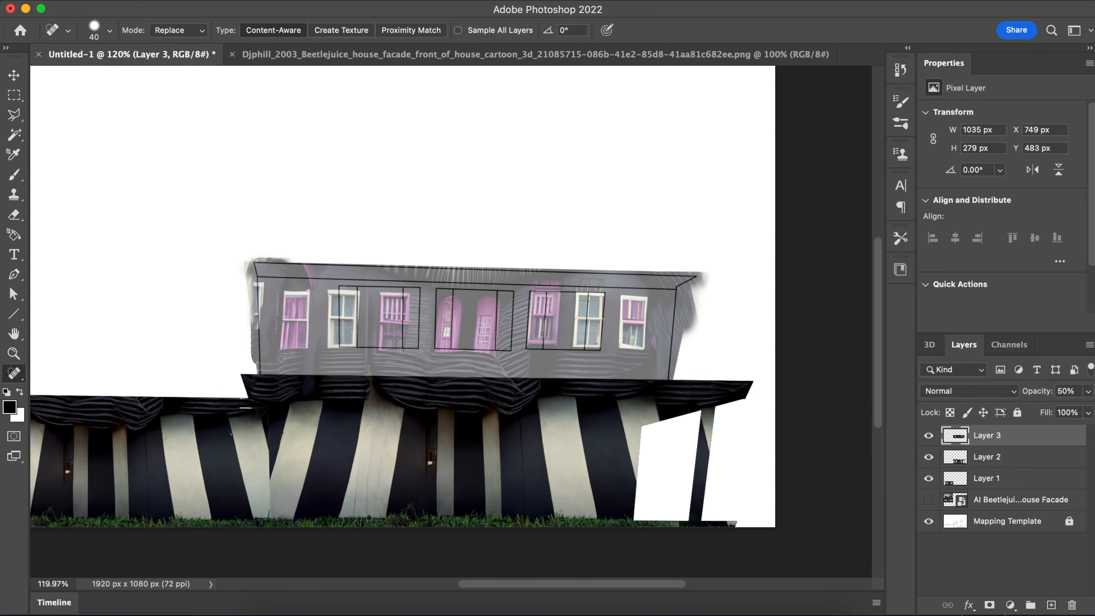
key("super+z")
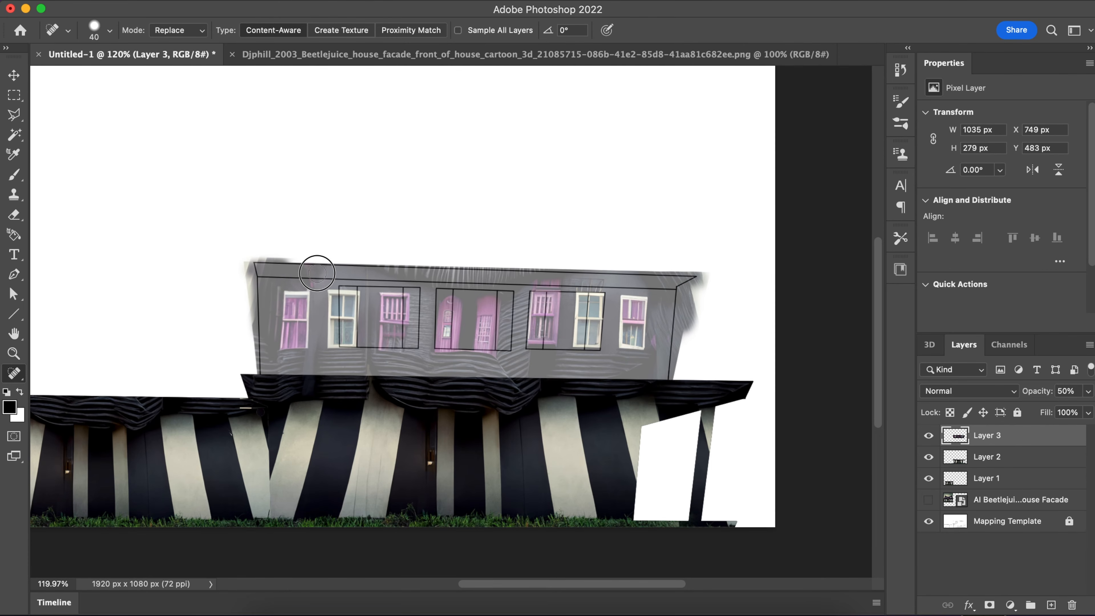
left_click(258, 271)
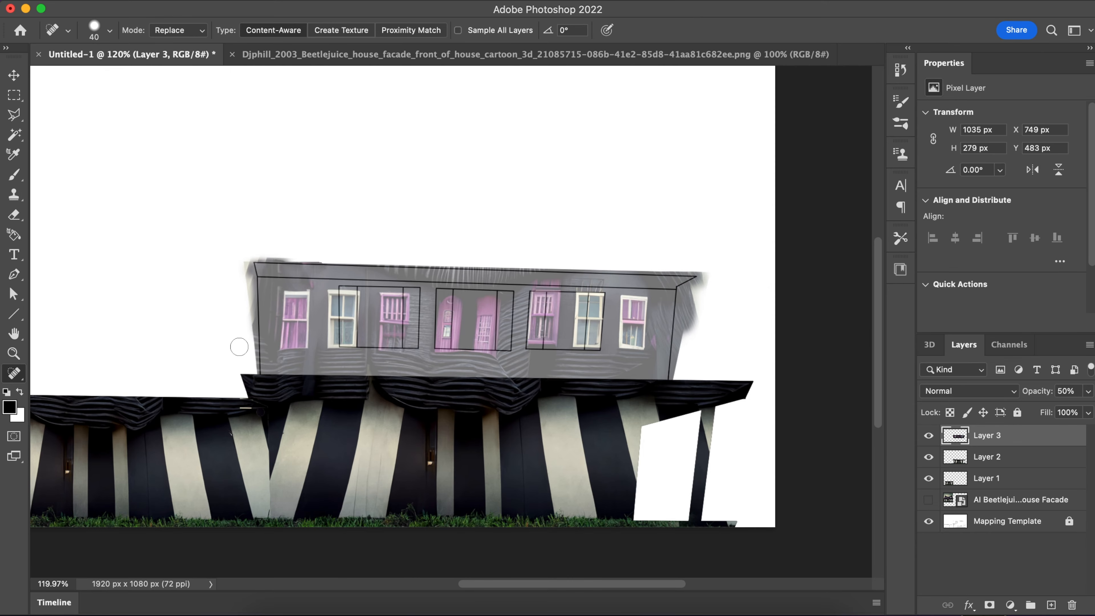
mouse_move(672, 293)
left_mouse_down()
mouse_move(690, 276)
mouse_move(701, 323)
left_mouse_up()
Select the white area outside the house outline on the Mapping Template layer with the Magic Wand at tolerance 5
left_click(1086, 392)
key("w")
left_click(1010, 530)
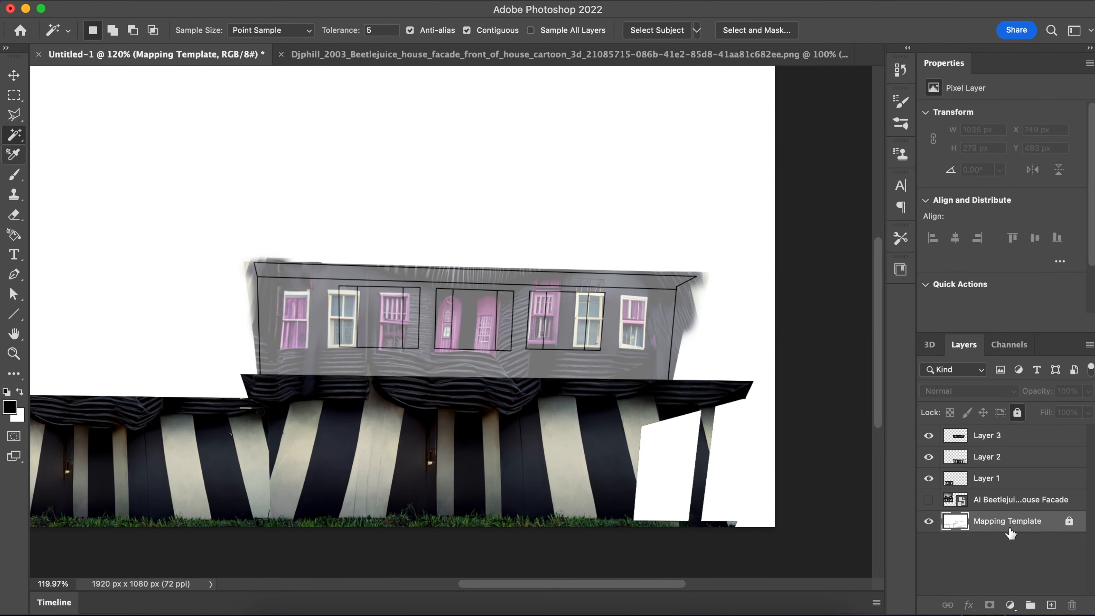
left_click(752, 345)
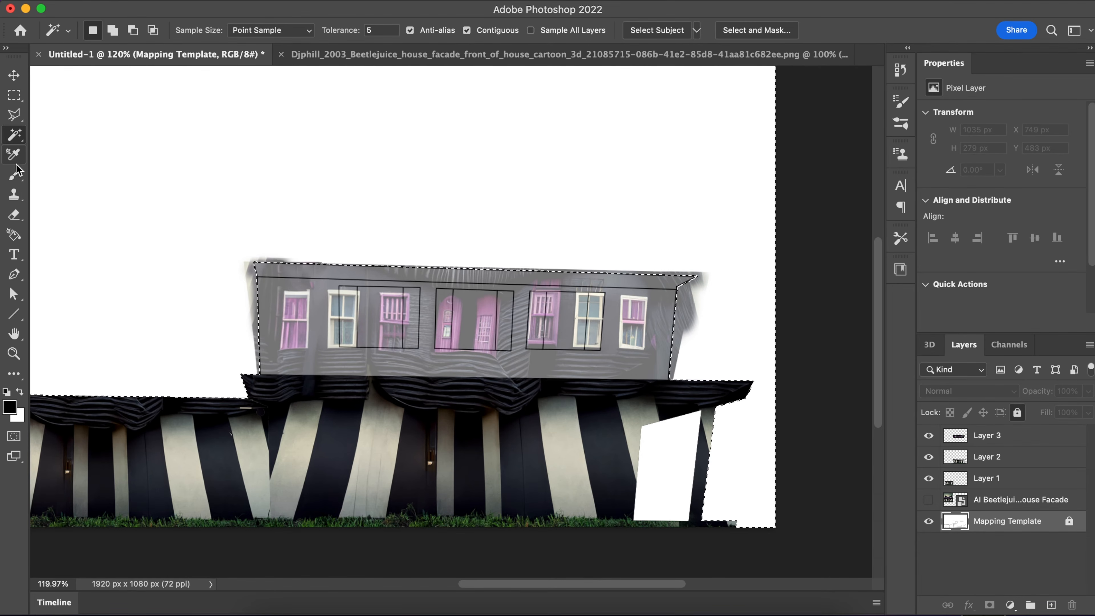
Erase Layer 3's overspill outside the house outline with the Eraser at size 250 and deselect
left_click(19, 214)
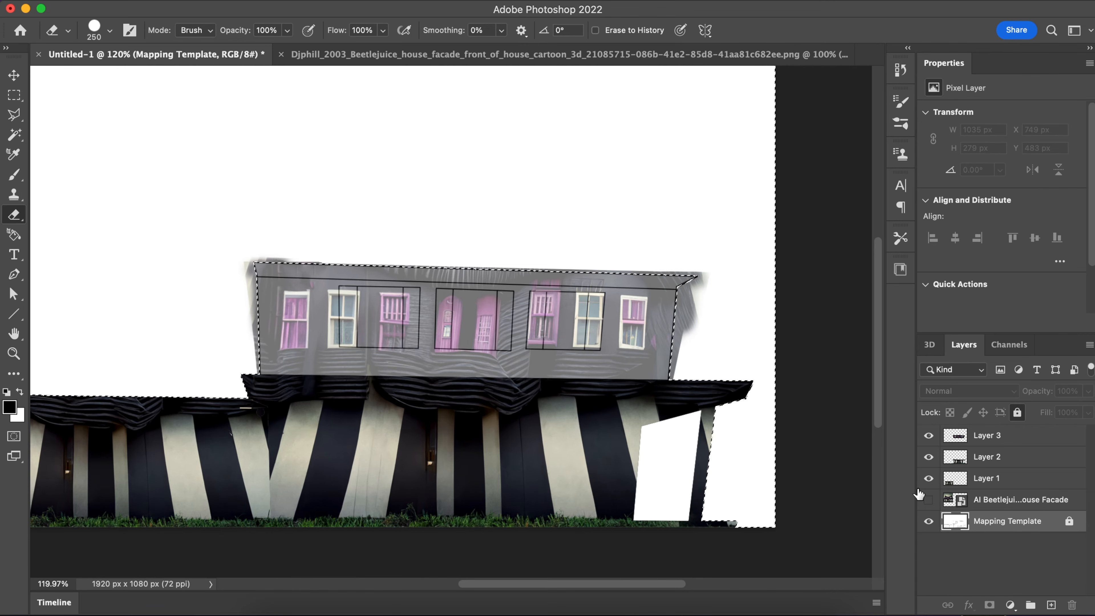
left_click(992, 436)
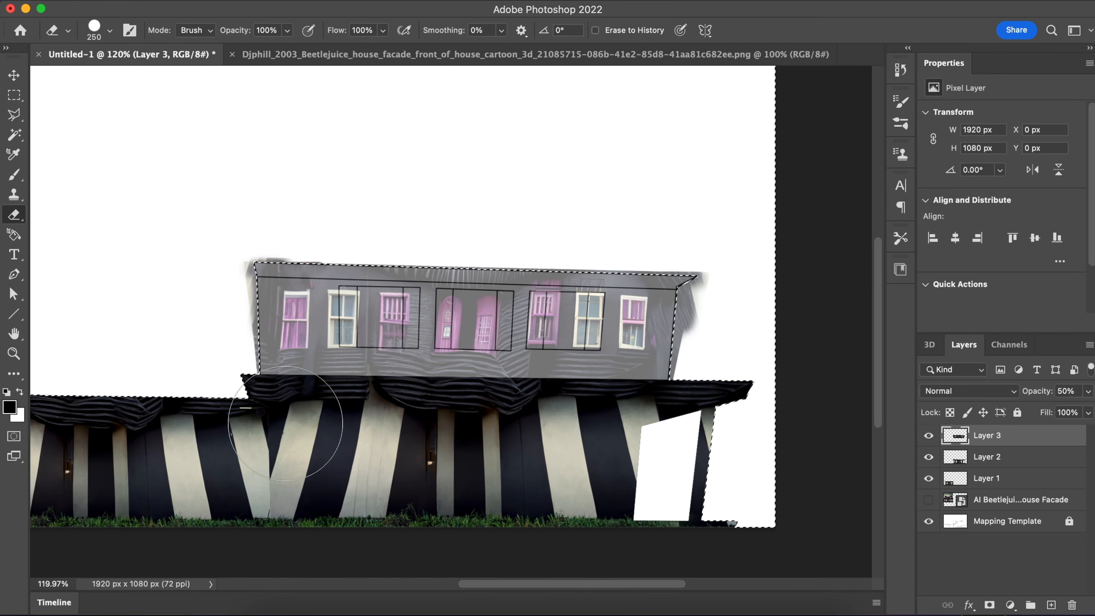
left_click_drag(709, 257, 685, 403)
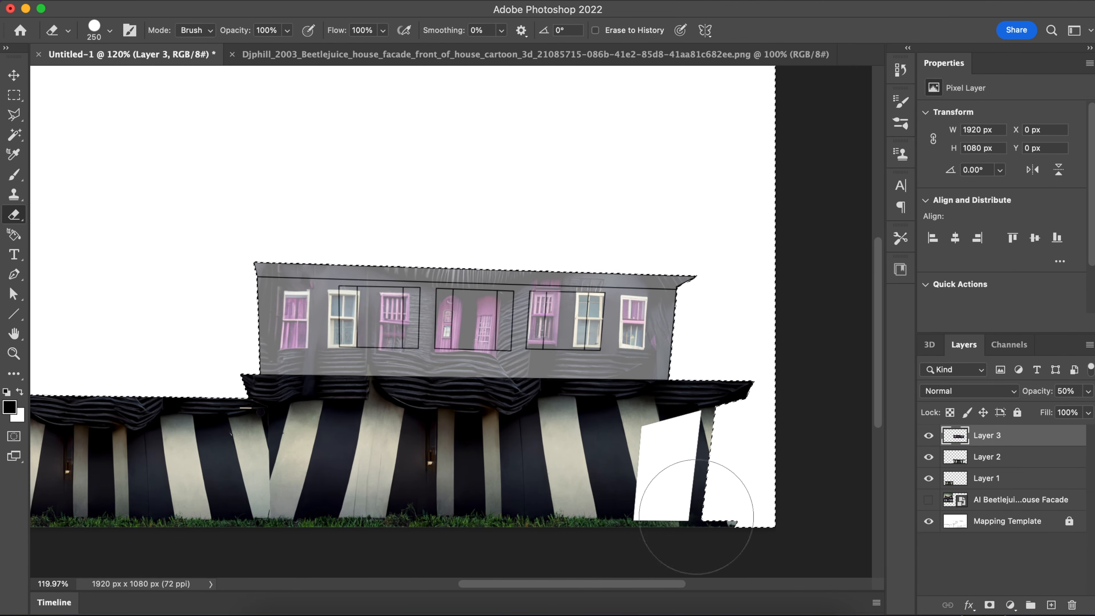
left_click(13, 94)
left_click(144, 229)
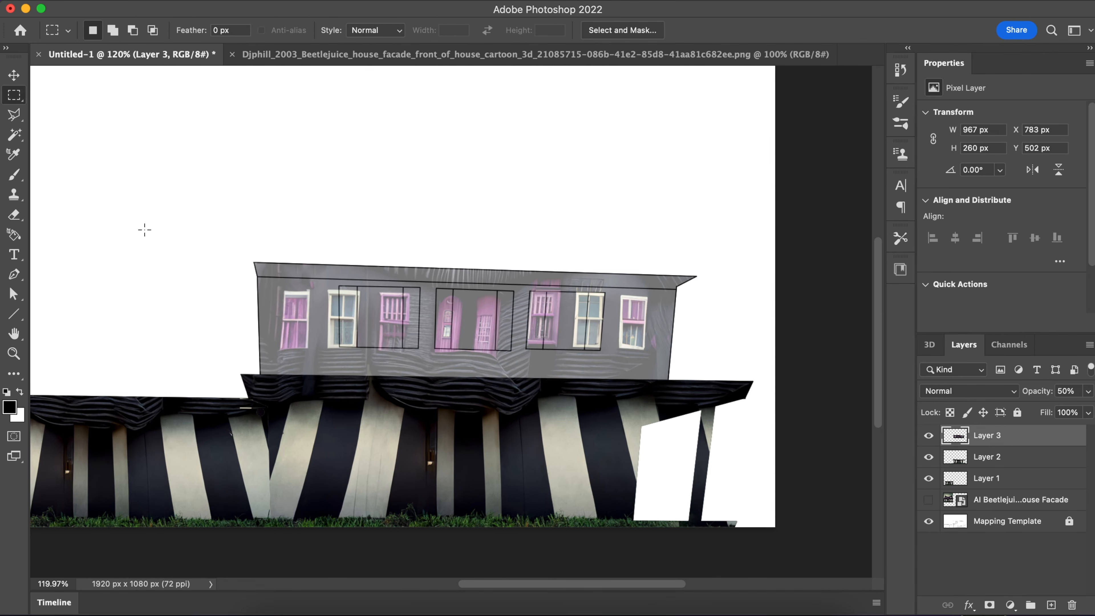
Set Layer 3's opacity to 100% and show the AI Beetlejuice House Facade layer to view the source images
left_click(1087, 391)
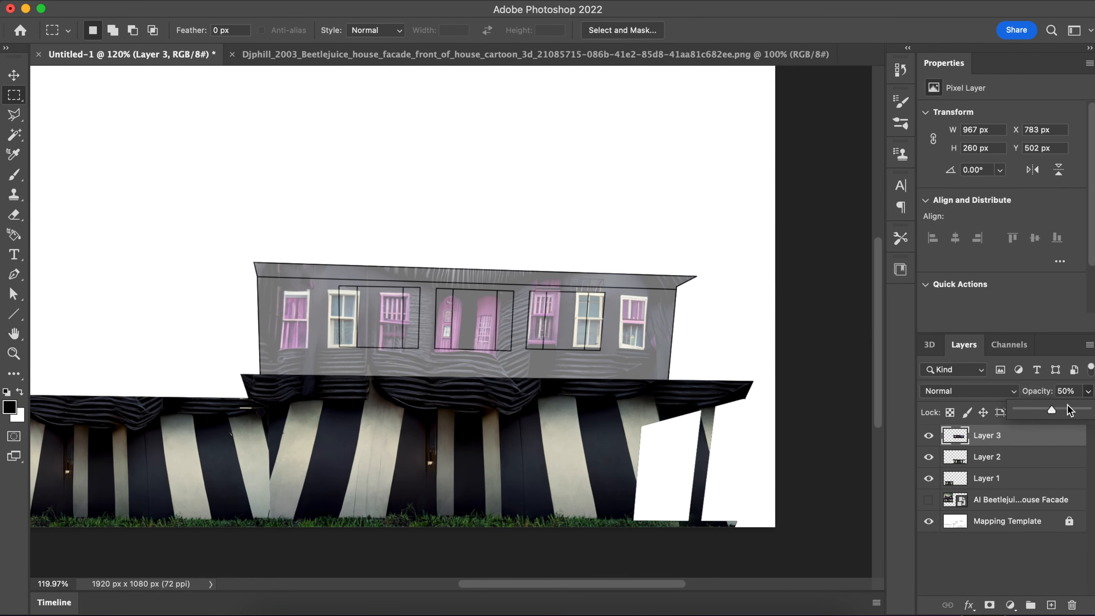
left_click_drag(1051, 409, 1086, 409)
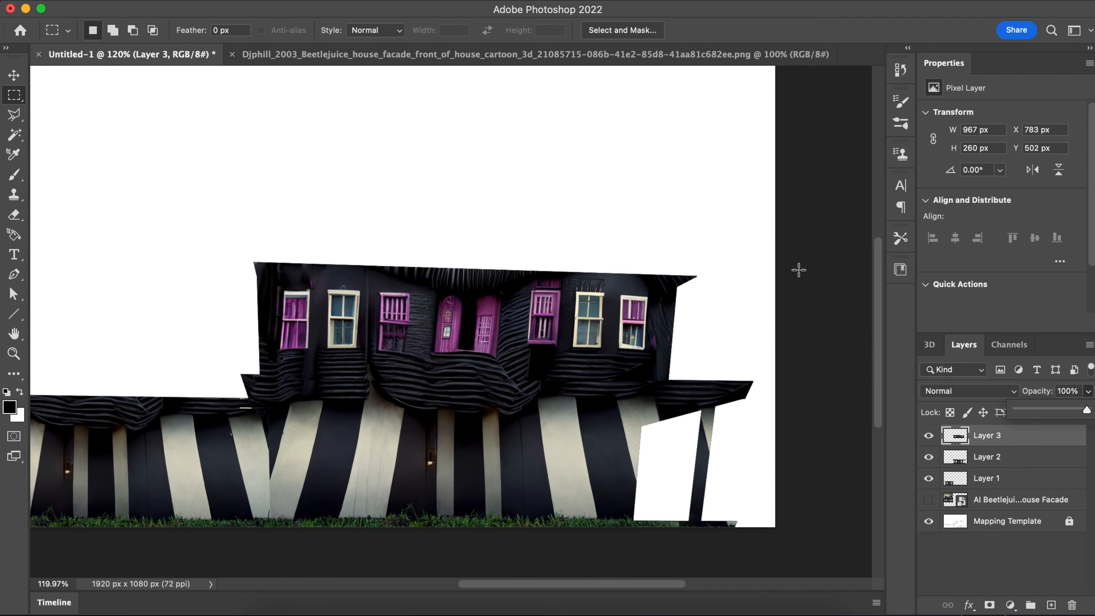
left_click(929, 500)
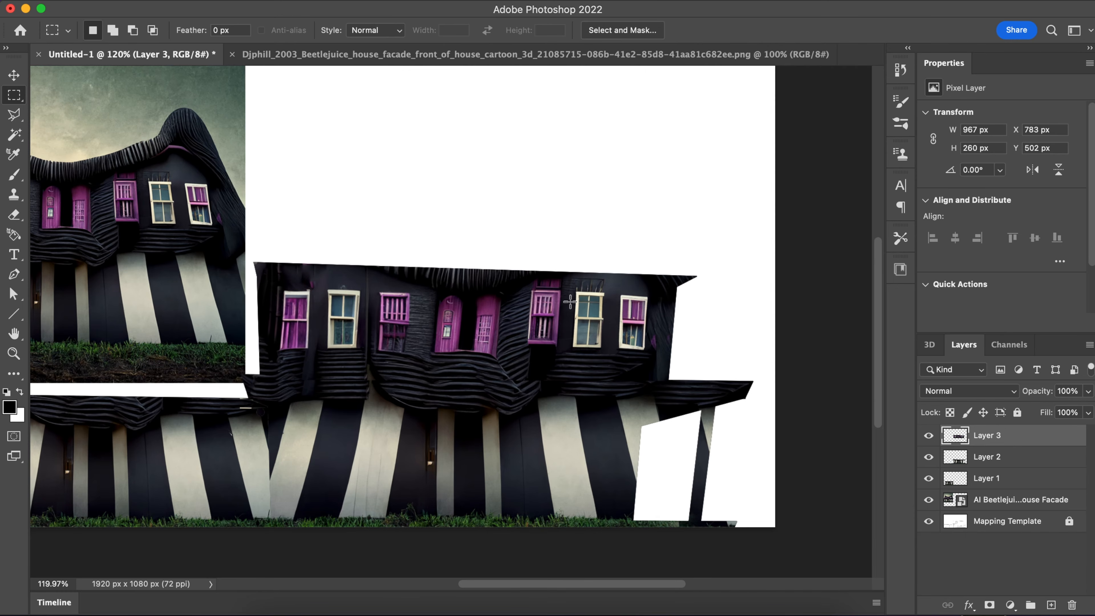
scroll(570, 302, "left", 5)
scroll(570, 302, "up", 2)
scroll(570, 302, "down", 3)
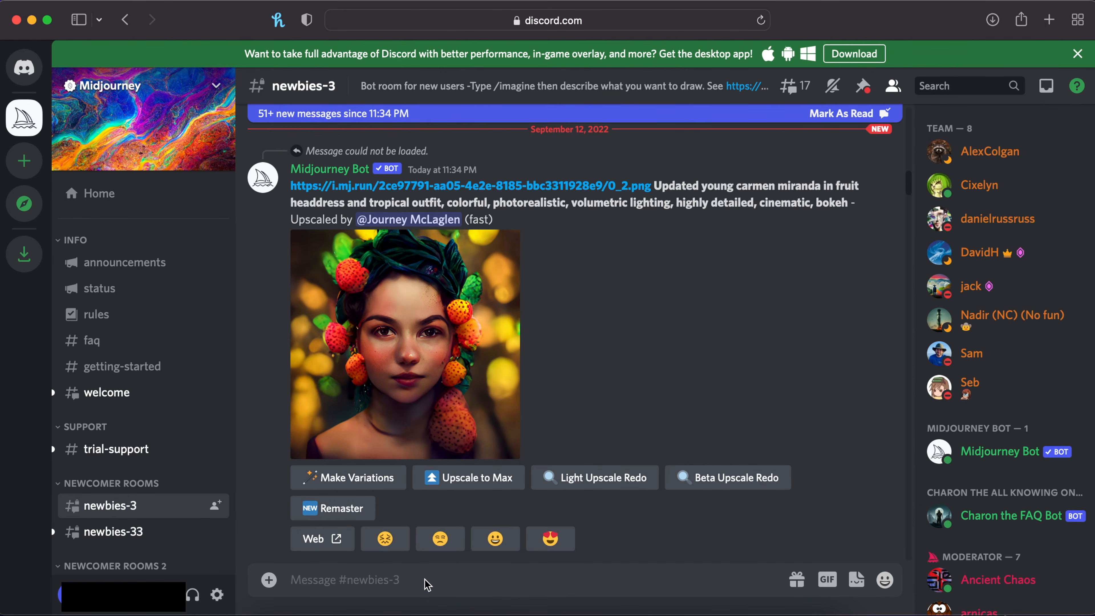
Switch to Discord's Midjourney newbies-3 channel and submit an /imagine command with the prompt "beetlejuice door, 3d render"
type("/imagine")
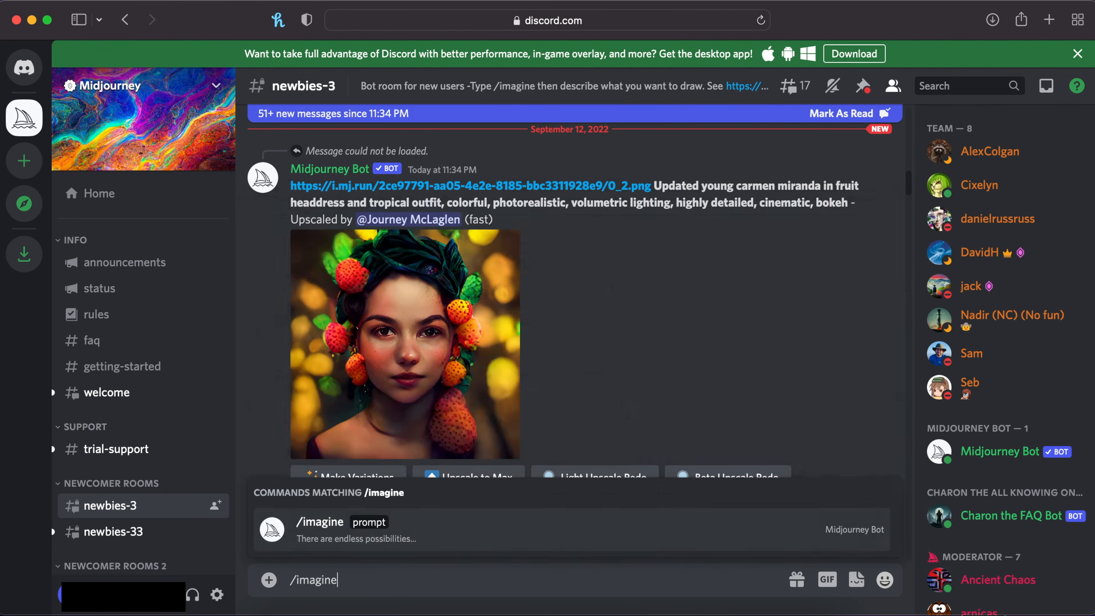
key("Tab")
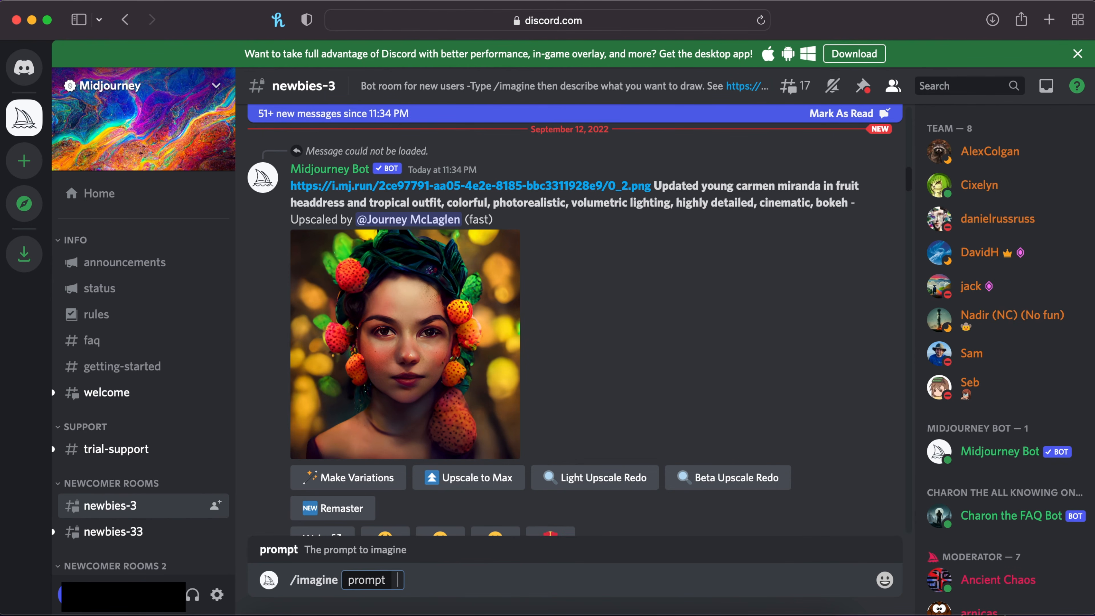
type("beetle")
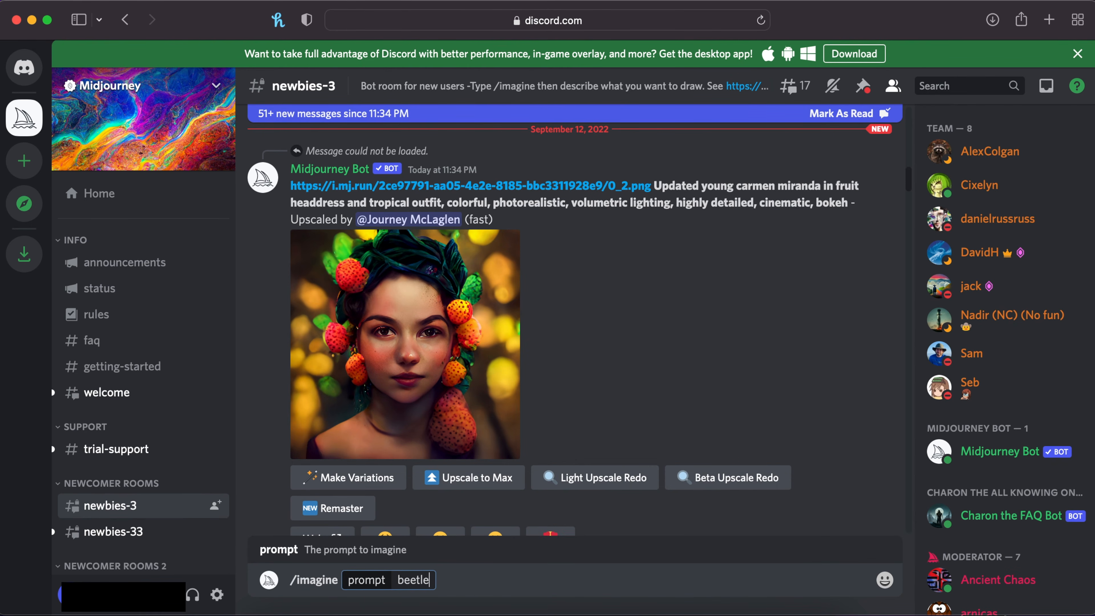
type("juice door")
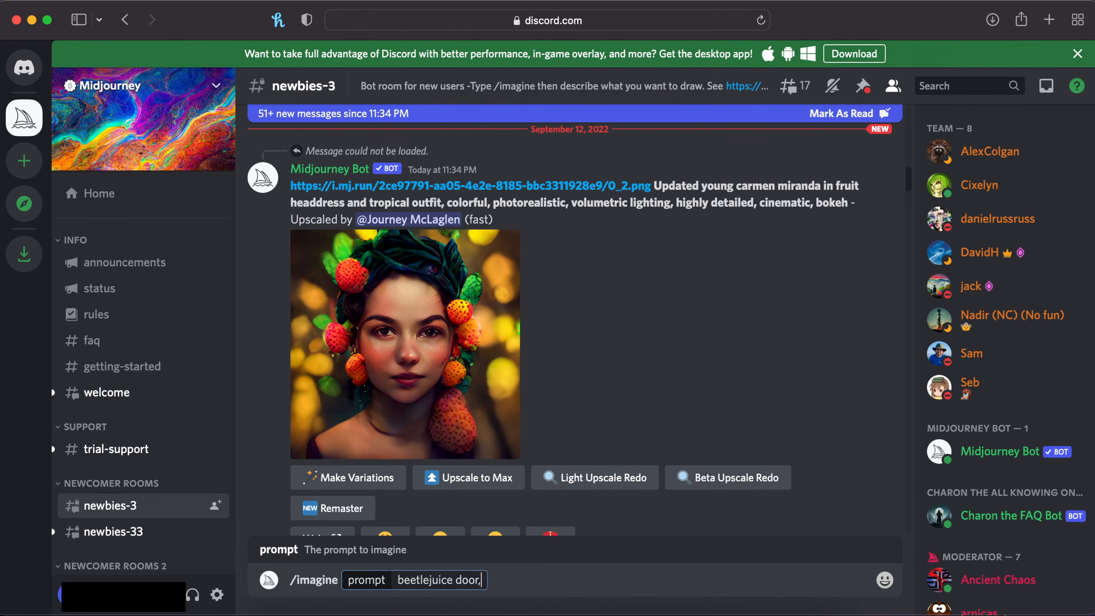
type(", 3d render")
key("Return")
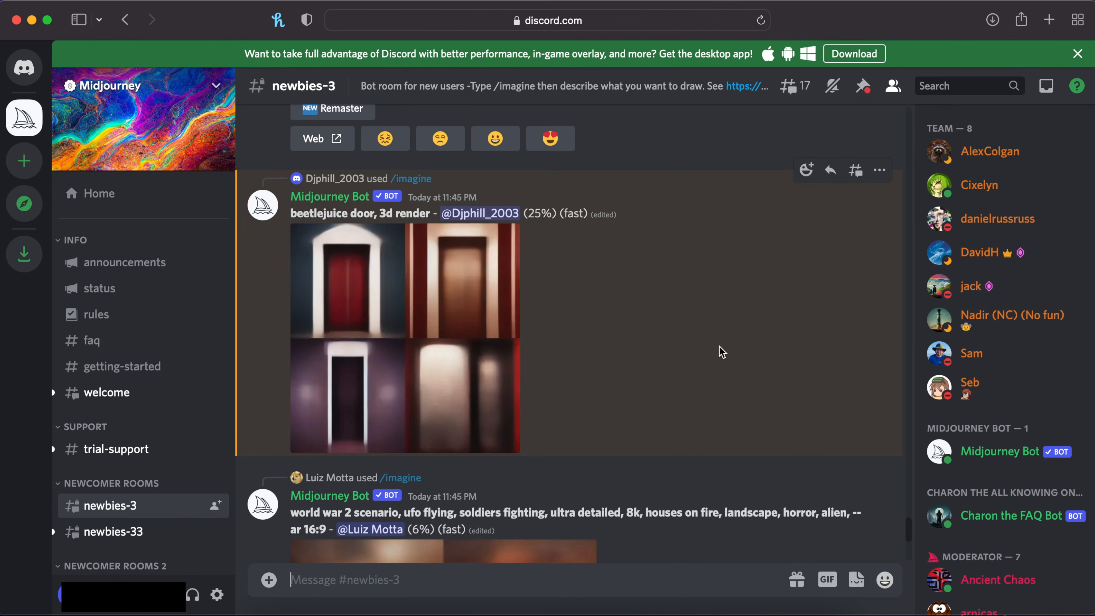
Submit a second /imagine command with the prompt "beetlejuice character, cartoon, door" and view the generated door images
type("/imagine")
key("Tab")
type("beetlejuice door")
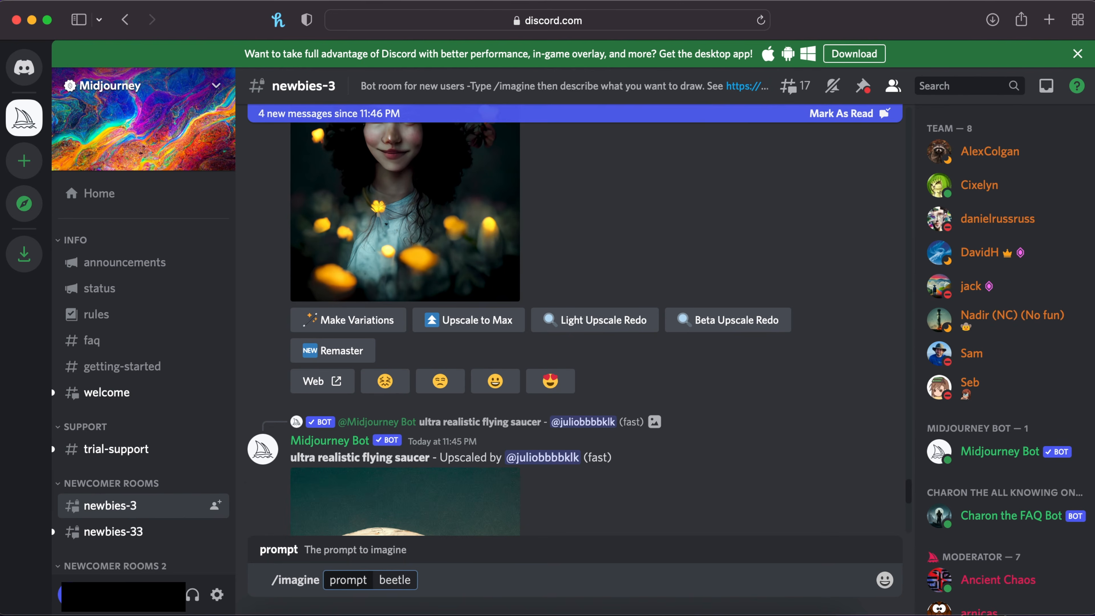
key("BackSpace")
key("BackSpace")
key("BackSpace")
key("BackSpace")
type("character, cartoon, doo")
key("Return")
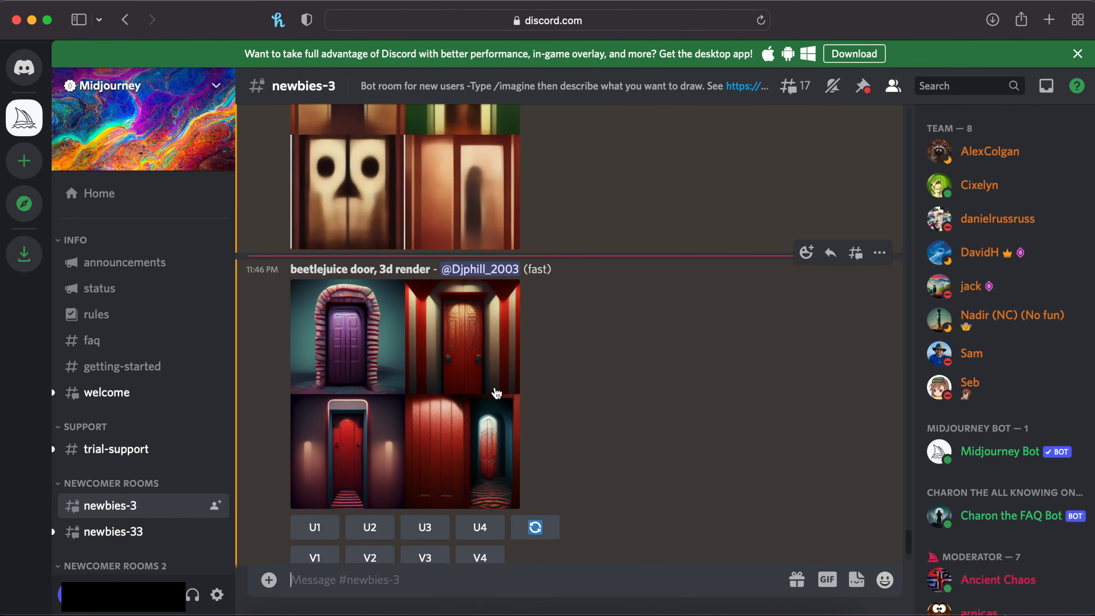
scroll(447, 375, "up", 3)
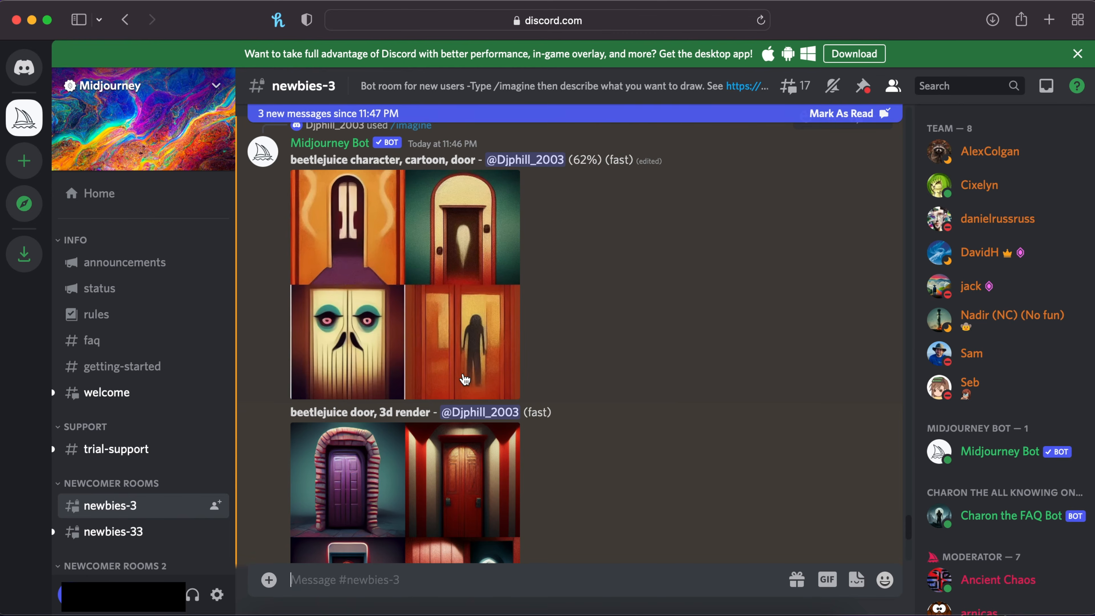
Upscale the second and third images of the "beetlejuice character, cartoon, door" grid and view both upscaled doors
scroll(464, 376, "down", 1)
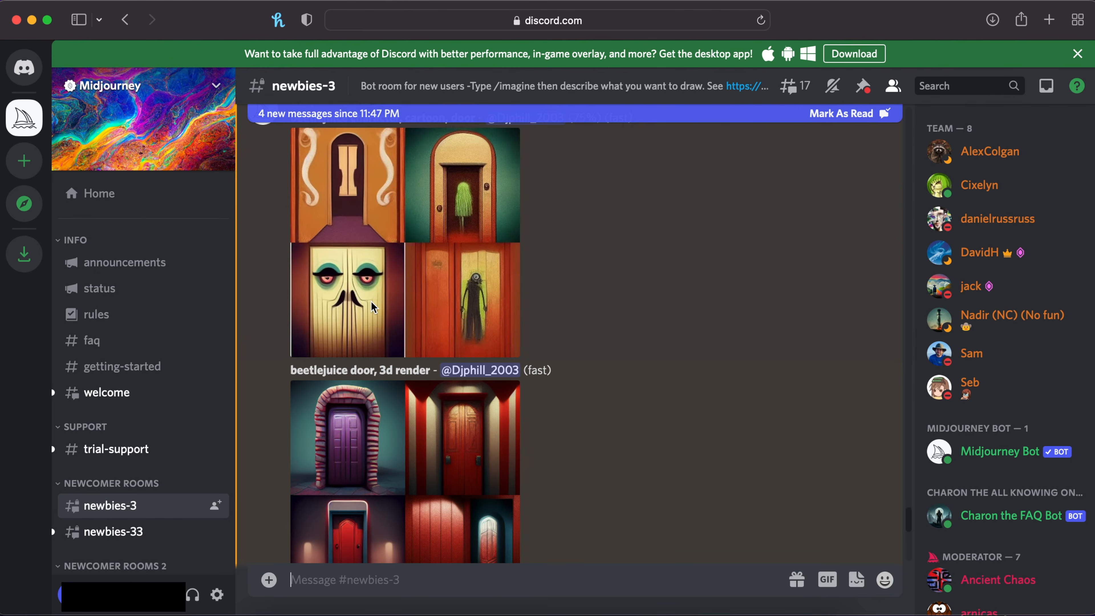
scroll(375, 328, "up", 1)
scroll(479, 235, "down", 3)
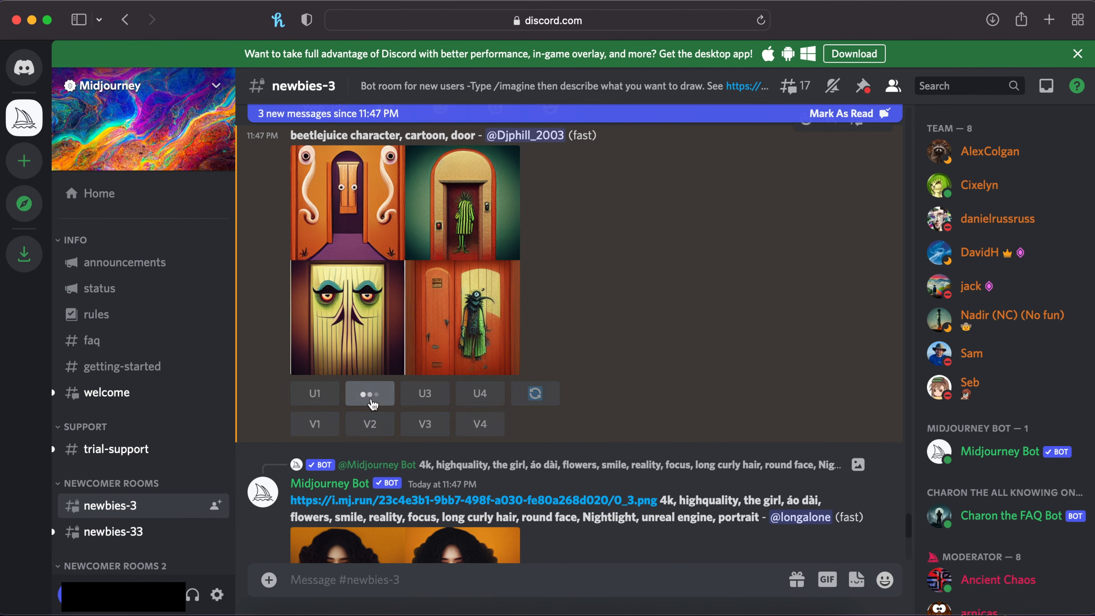
left_click(369, 393)
left_click(420, 394)
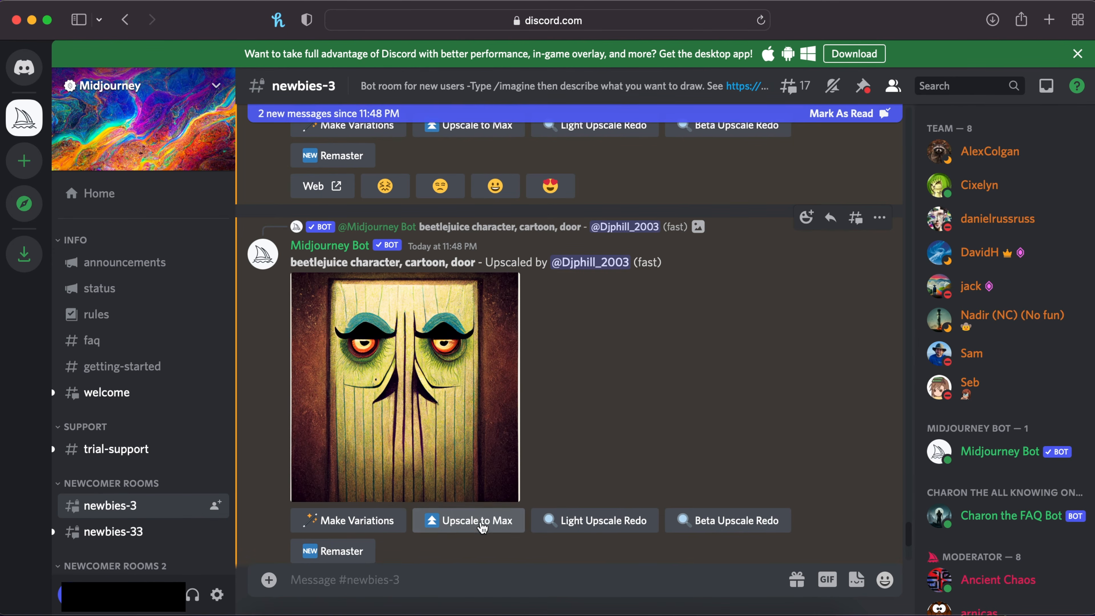
scroll(506, 489, "up", 10)
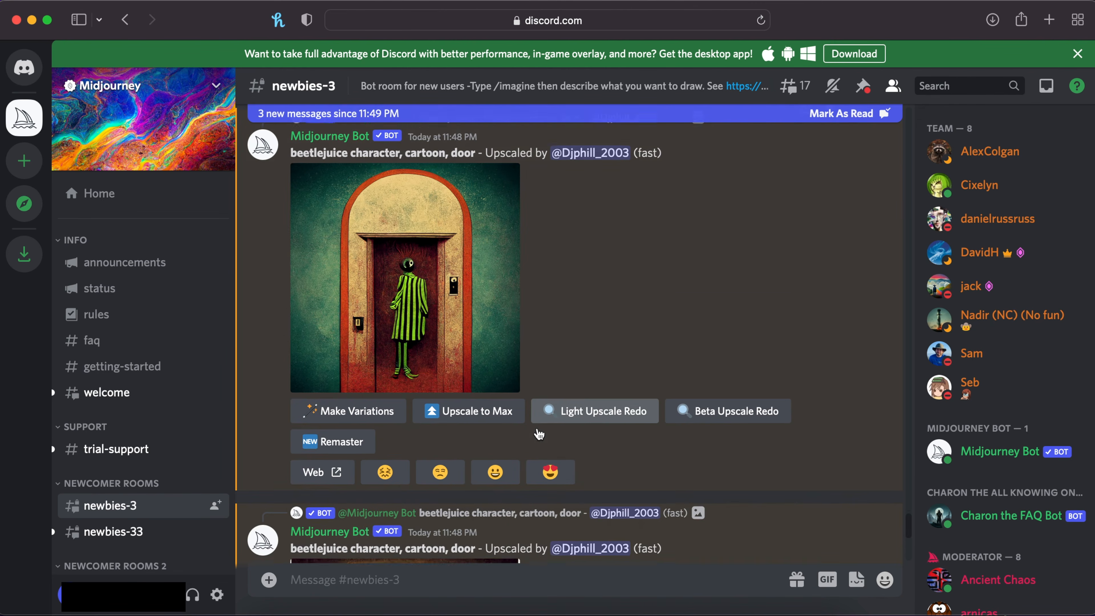
scroll(538, 433, "down", 6)
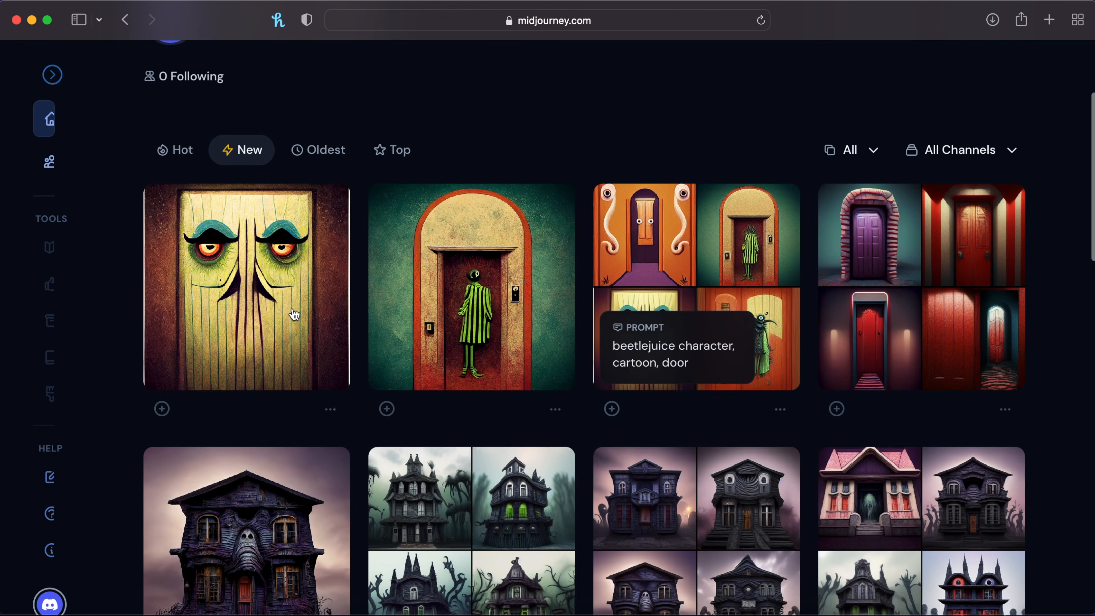
On midjourney.com, save the upscaled yellow face door image into the AI House Facades folder
left_click(330, 410)
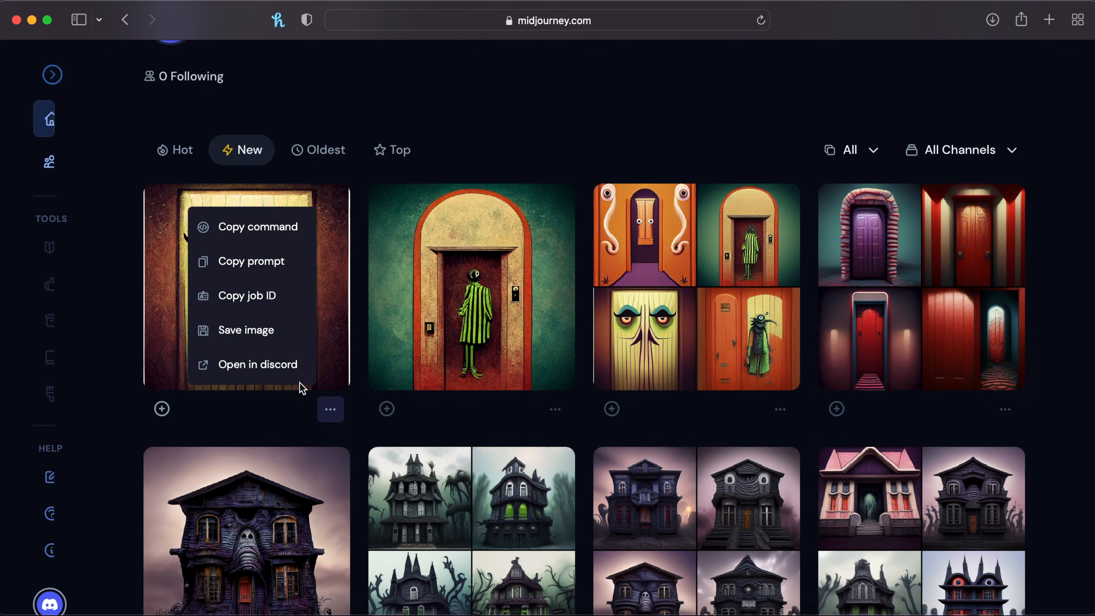
left_click(264, 333)
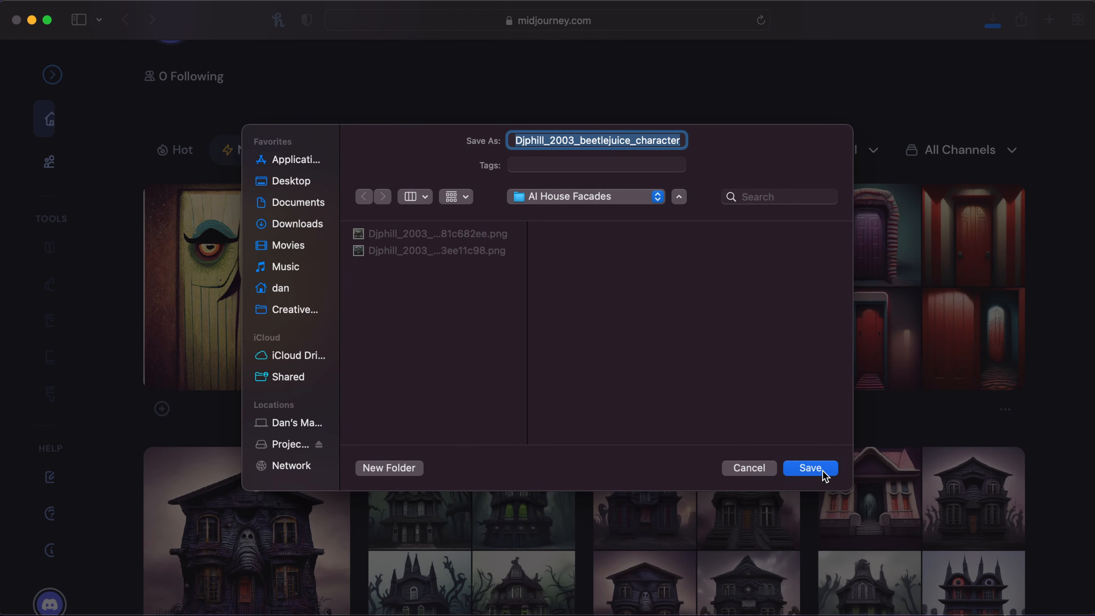
left_click(810, 468)
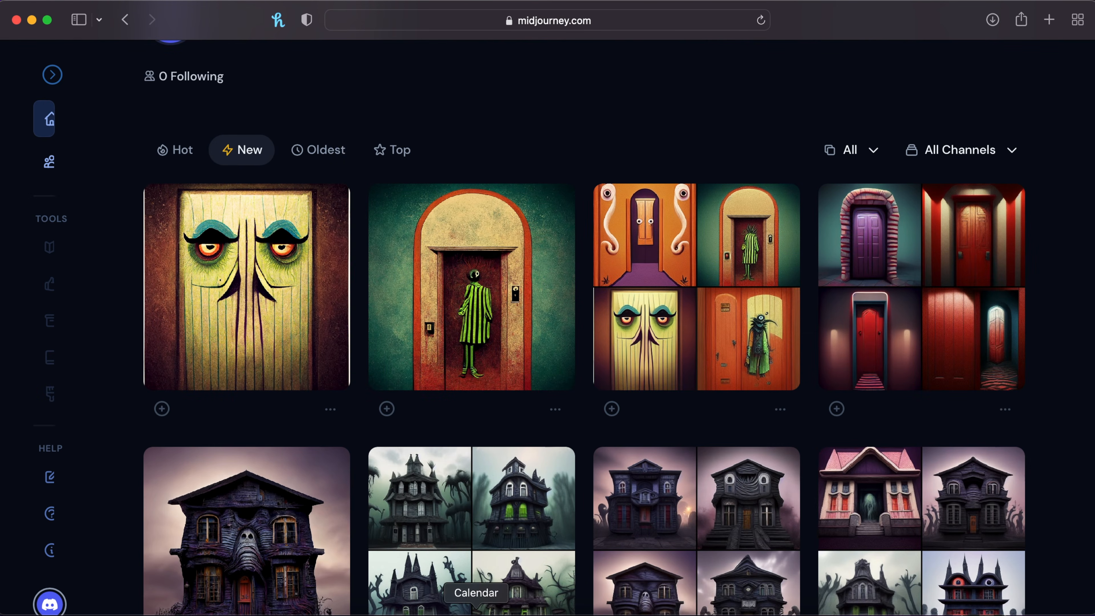
Switch to Photoshop and hide the AI Beetlejuice House Facade layer
left_click(682, 611)
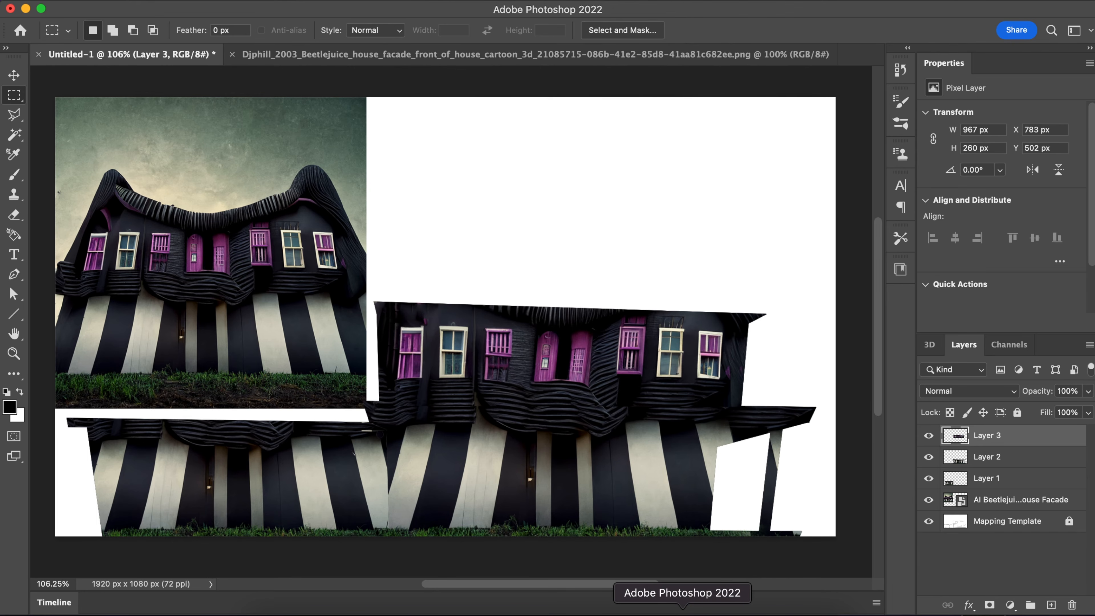
left_click(930, 457)
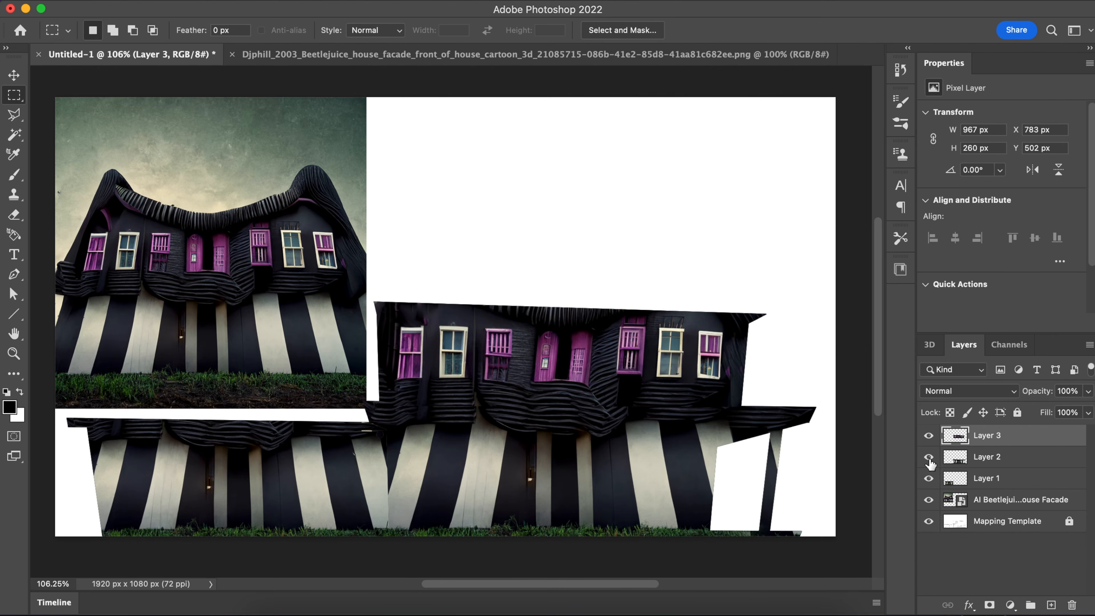
left_click(929, 500)
Place the yellow face door PNG from the AI House Facades folder into the Untitled-1 document
left_click(756, 609)
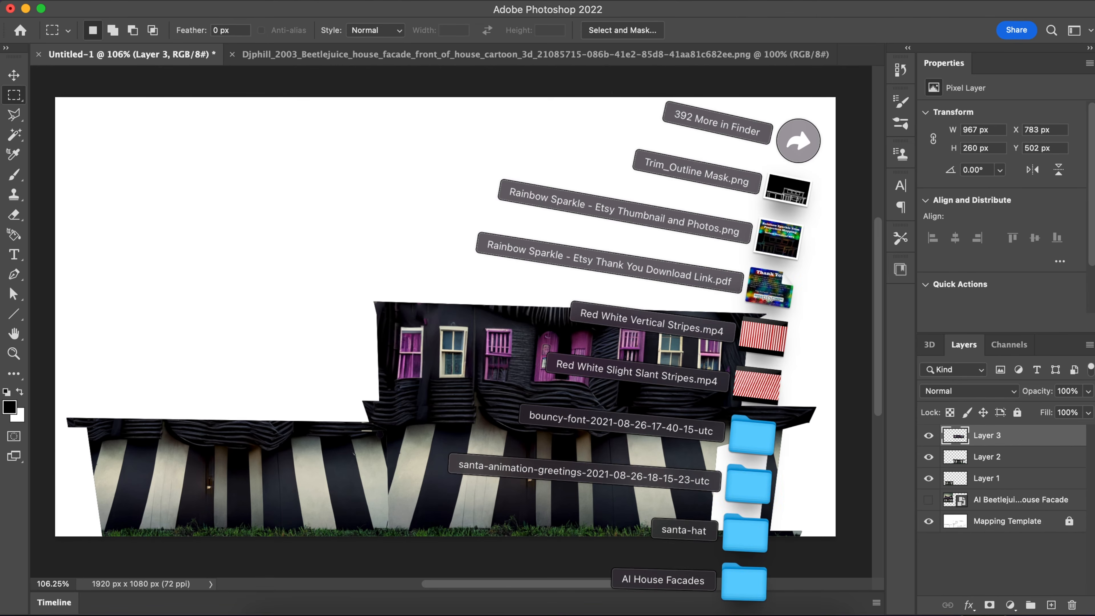
left_click(742, 598)
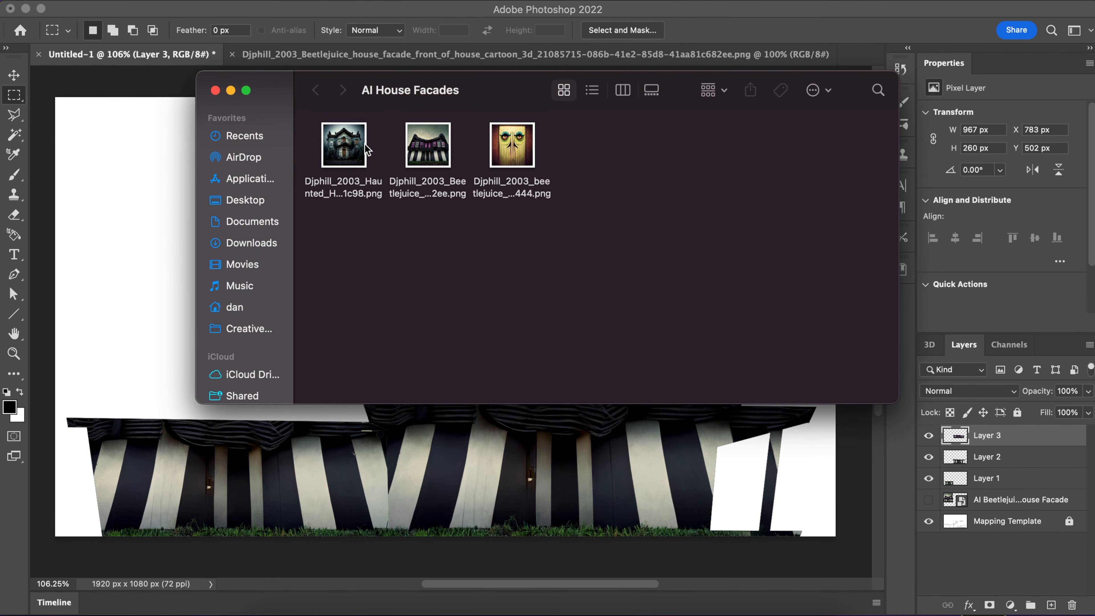
left_click_drag(499, 141, 174, 178)
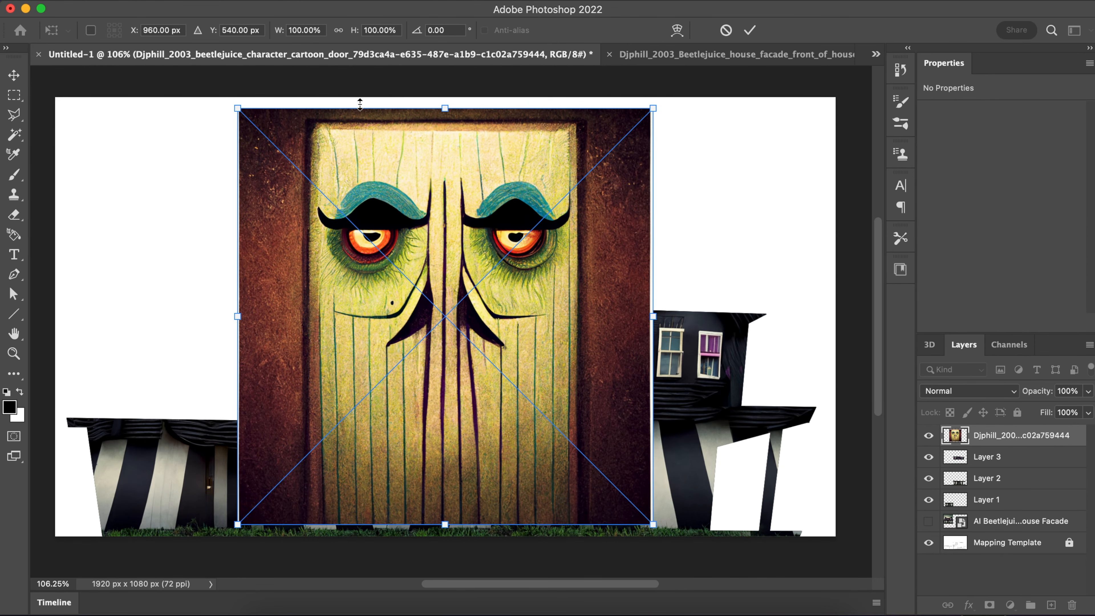
Scale the placed door to about 23.29% and position it at X 624 px, Y 960.75 px beside the two-storey section
left_click(448, 107)
left_click_drag(448, 106, 474, 401)
mouse_move(441, 464)
left_mouse_down()
mouse_move(526, 475)
mouse_move(442, 475)
left_mouse_up()
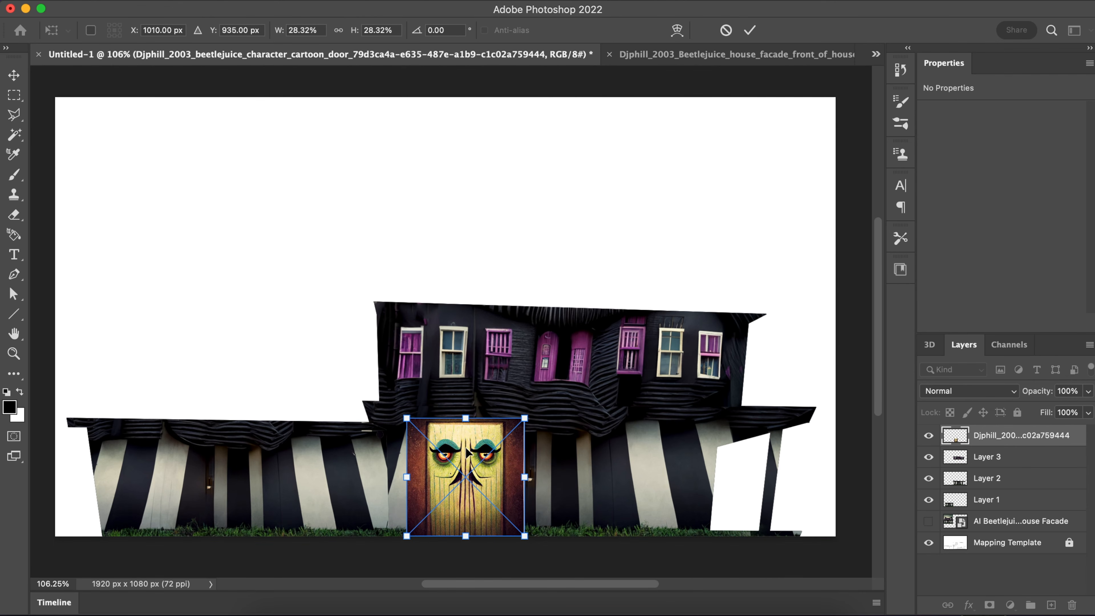
mouse_move(466, 419)
left_mouse_down()
mouse_move(469, 464)
mouse_move(466, 434)
left_mouse_up()
left_click_drag(465, 518, 314, 506)
key("Left")
key("Left")
key("Left")
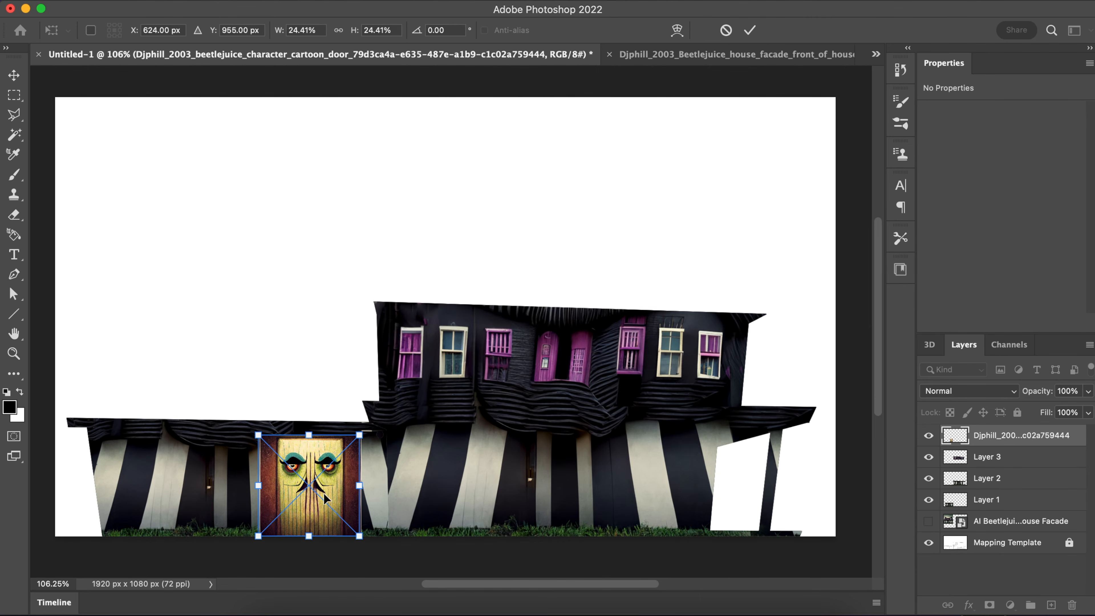
left_click_drag(307, 435, 309, 439)
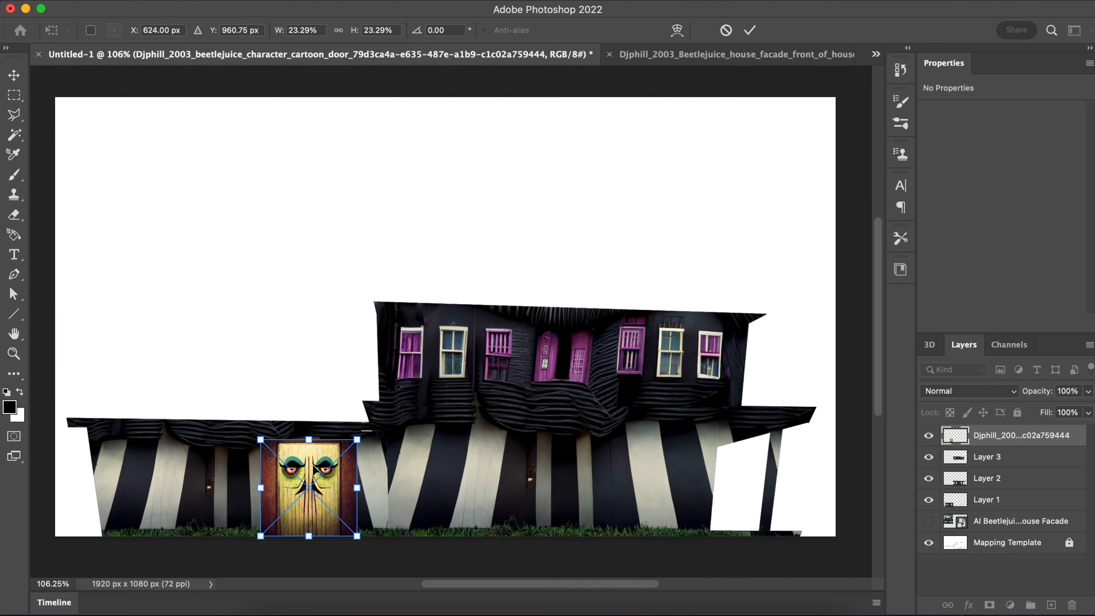
key("Return")
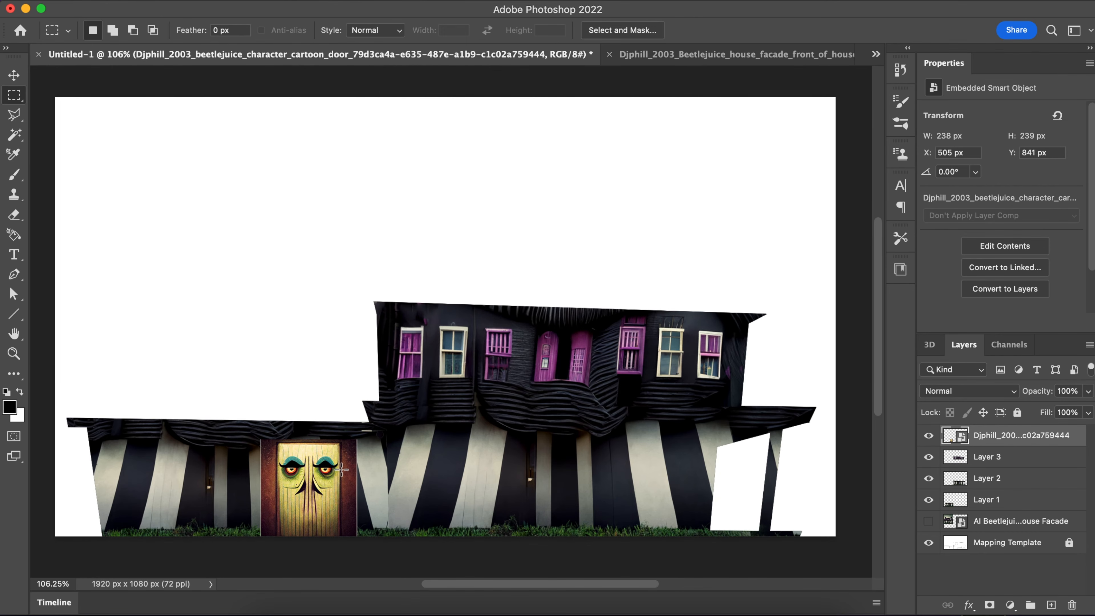
Rasterize the face door layer
scroll(341, 469, "up", 8)
scroll(341, 470, "down", 10)
scroll(342, 470, "up", 2)
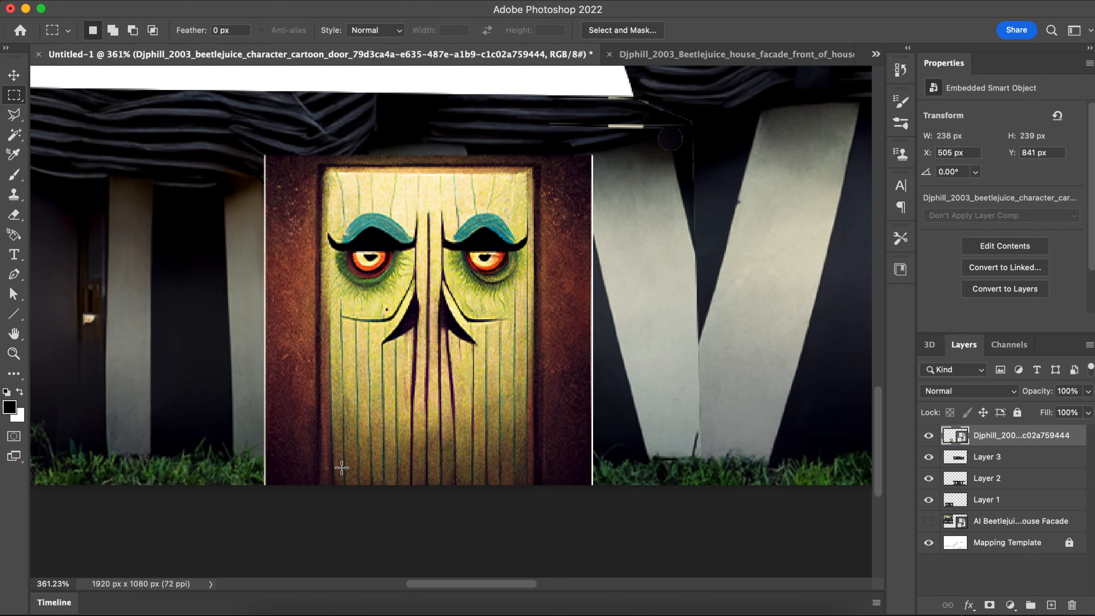
scroll(341, 468, "up", 2)
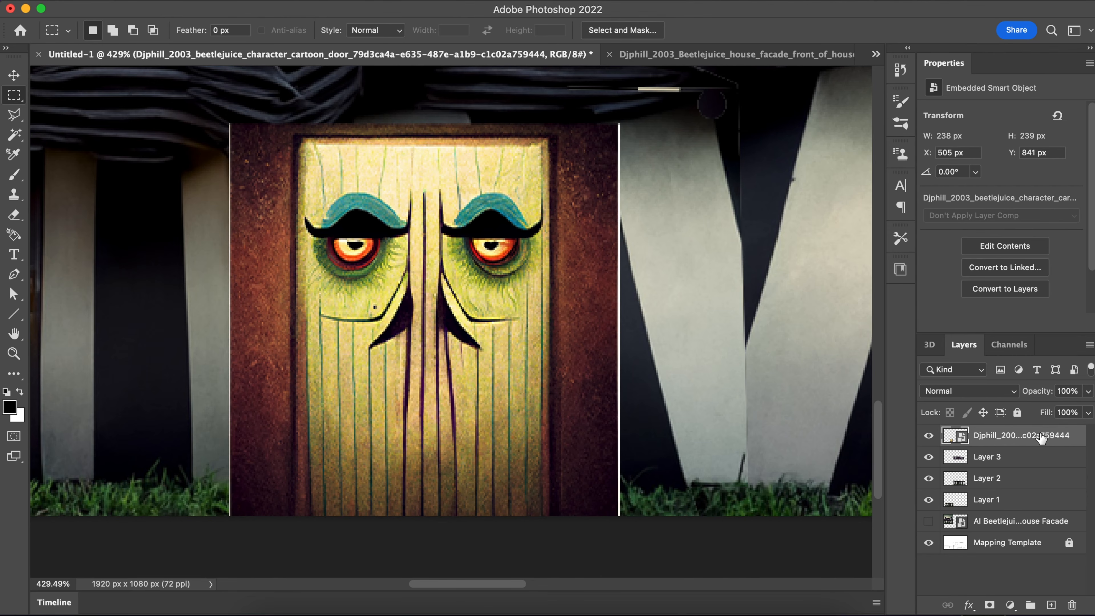
right_click(1005, 442)
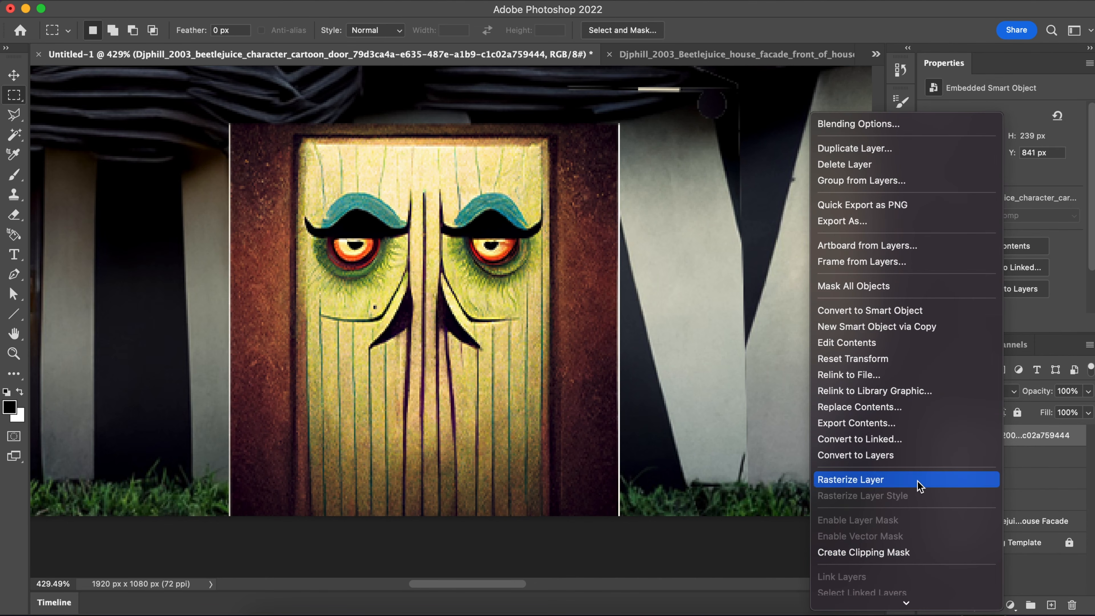
left_click(919, 483)
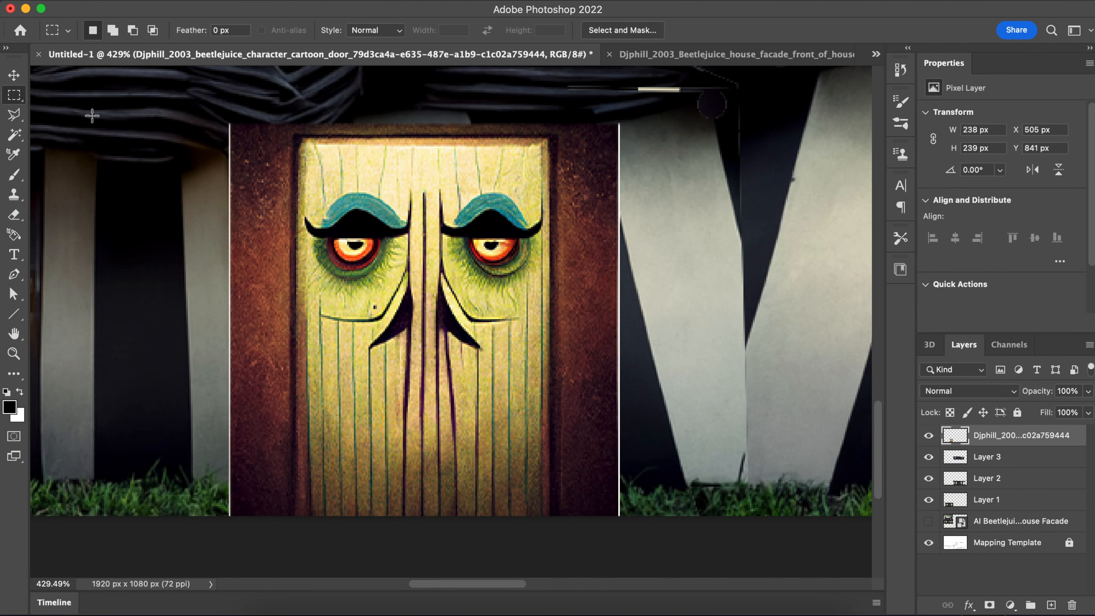
Try to select the brown surround of the door with the Quick Selection tool at size 30, subtracting the door's edges
left_click(14, 135)
left_click(269, 228)
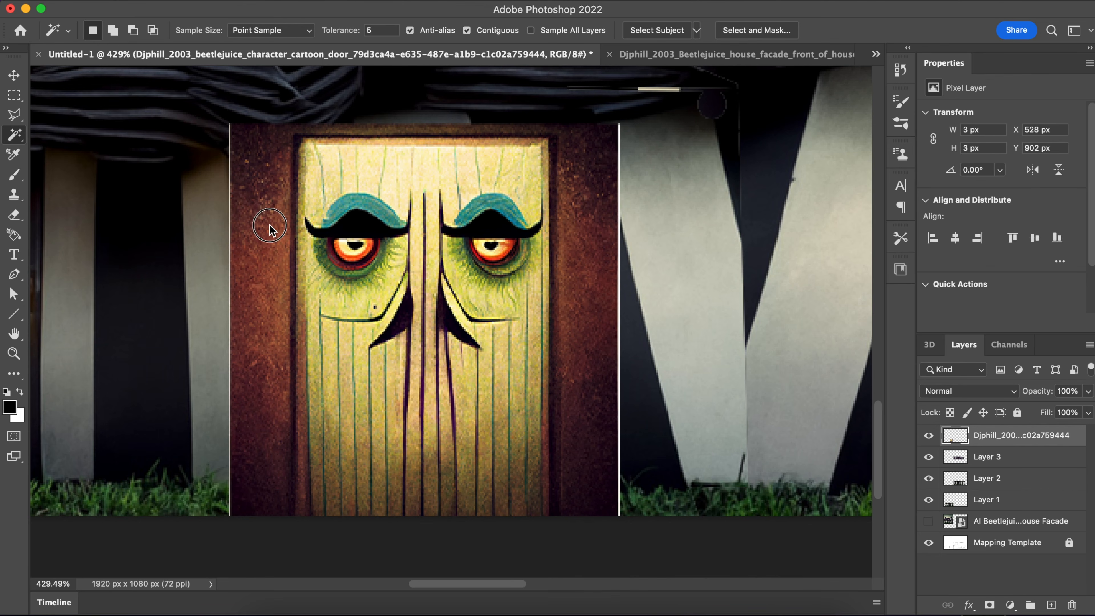
left_click(14, 136)
left_click(95, 147)
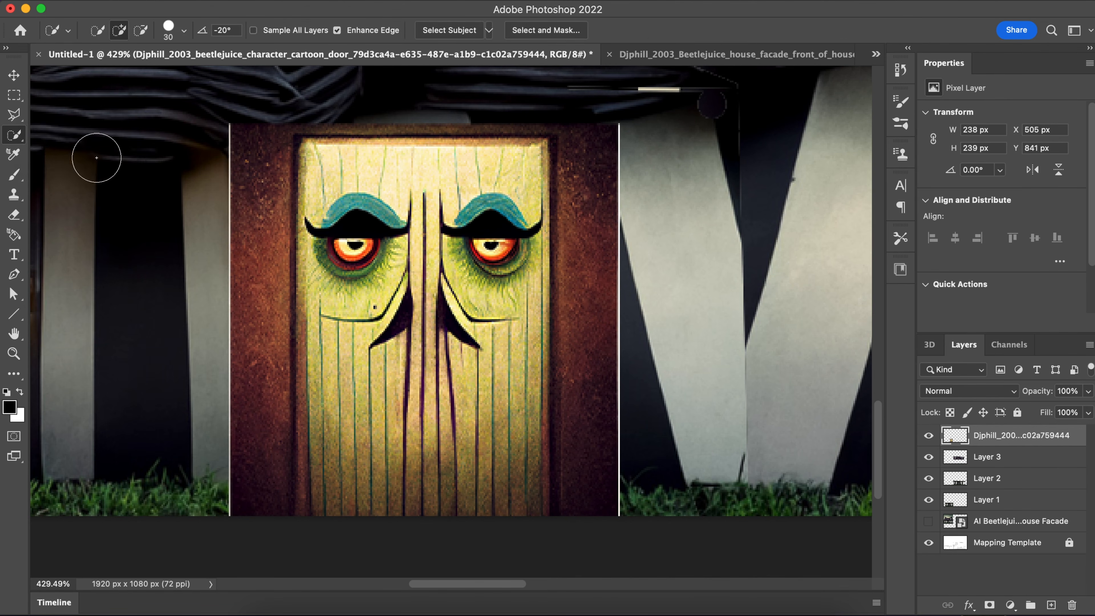
mouse_move(233, 283)
left_mouse_down()
mouse_move(238, 311)
mouse_move(251, 139)
mouse_move(305, 106)
mouse_move(493, 106)
mouse_move(590, 125)
mouse_move(608, 153)
left_mouse_up()
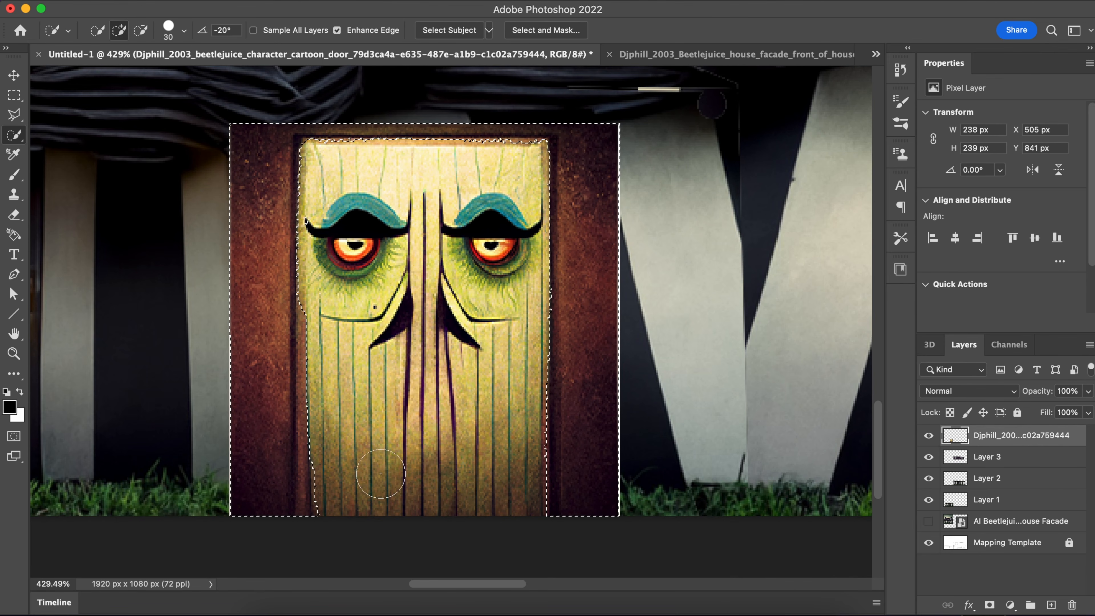
key("alt")
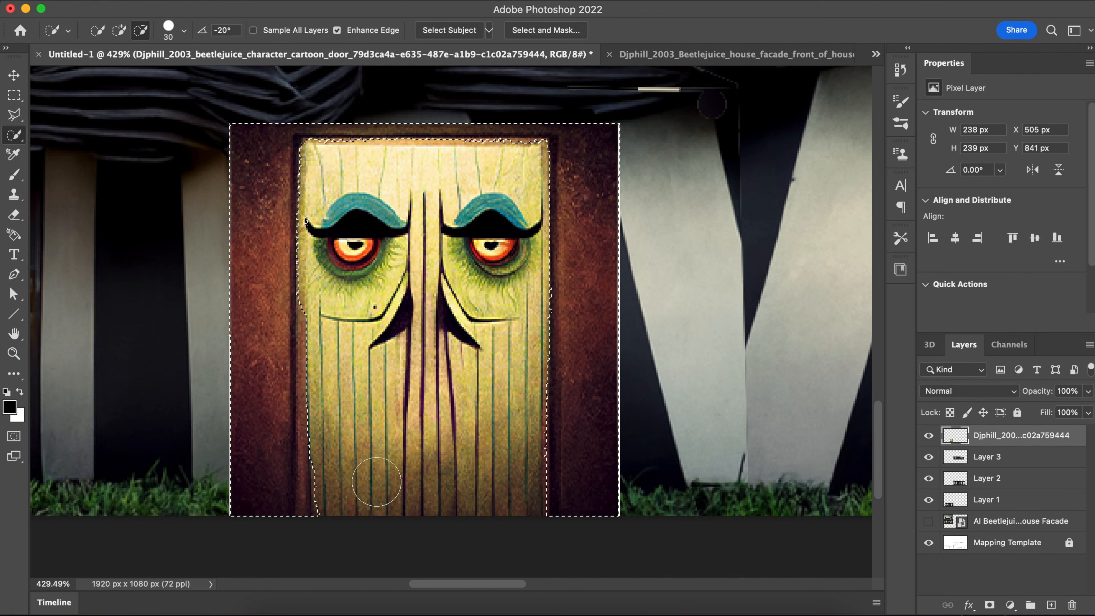
mouse_move(349, 501)
left_mouse_down()
mouse_move(326, 507)
mouse_move(335, 517)
mouse_move(317, 506)
mouse_move(337, 462)
left_mouse_up()
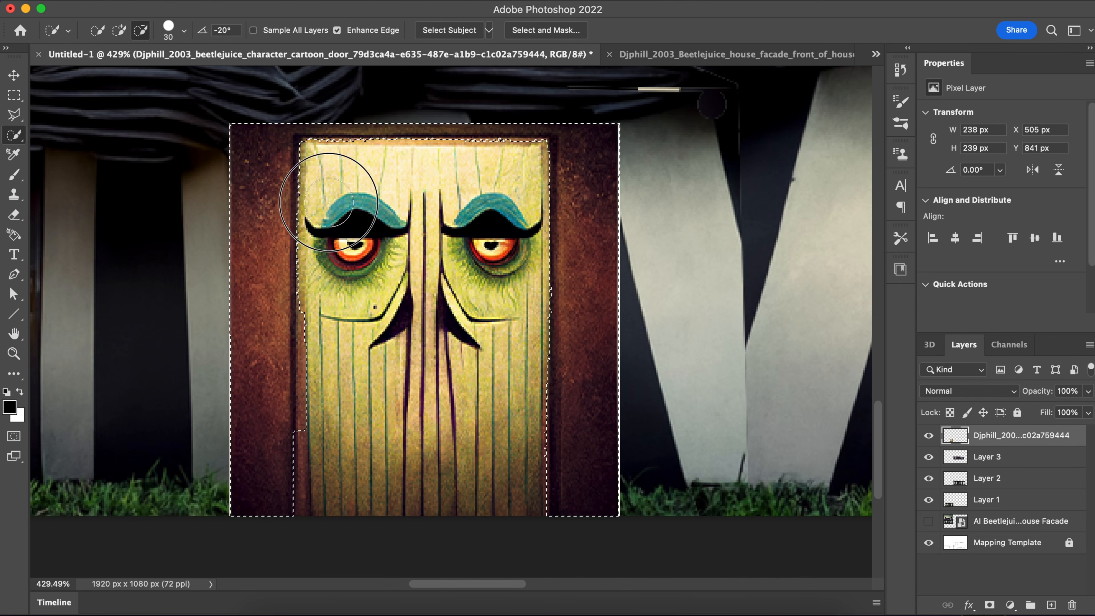
mouse_move(326, 163)
left_mouse_down()
mouse_move(354, 149)
mouse_move(405, 166)
mouse_move(440, 153)
mouse_move(511, 162)
left_mouse_up()
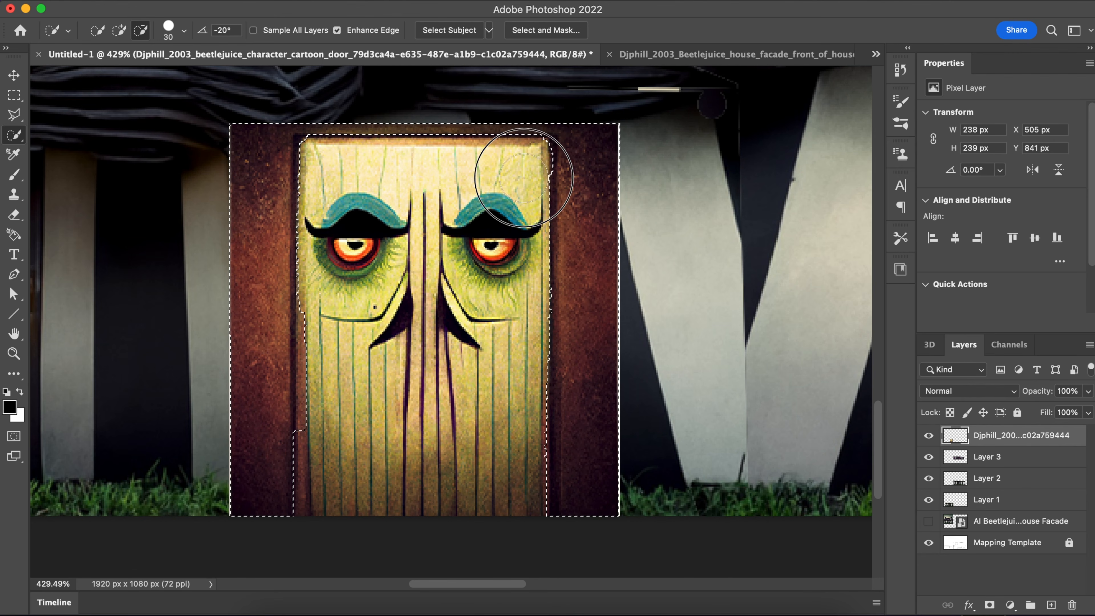
mouse_move(526, 263)
left_mouse_down()
mouse_move(523, 457)
mouse_move(508, 490)
left_mouse_up()
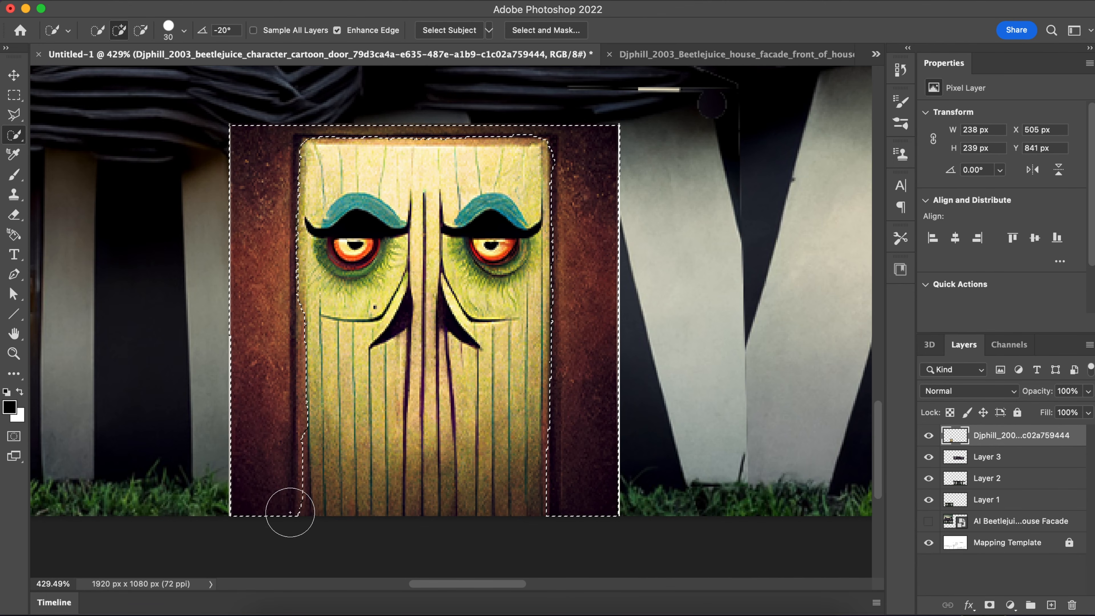
Try to refine the selection along the door's edges with the Quick Selection brush at size 10, and discard the selection
mouse_move(277, 516)
left_mouse_down()
mouse_move(276, 316)
mouse_move(318, 434)
mouse_move(318, 513)
mouse_move(317, 294)
mouse_move(299, 223)
left_mouse_up()
key("alt")
key("bracketleft")
key("bracketleft")
mouse_move(305, 417)
left_mouse_down()
mouse_move(298, 132)
mouse_move(309, 147)
mouse_move(356, 147)
left_mouse_up()
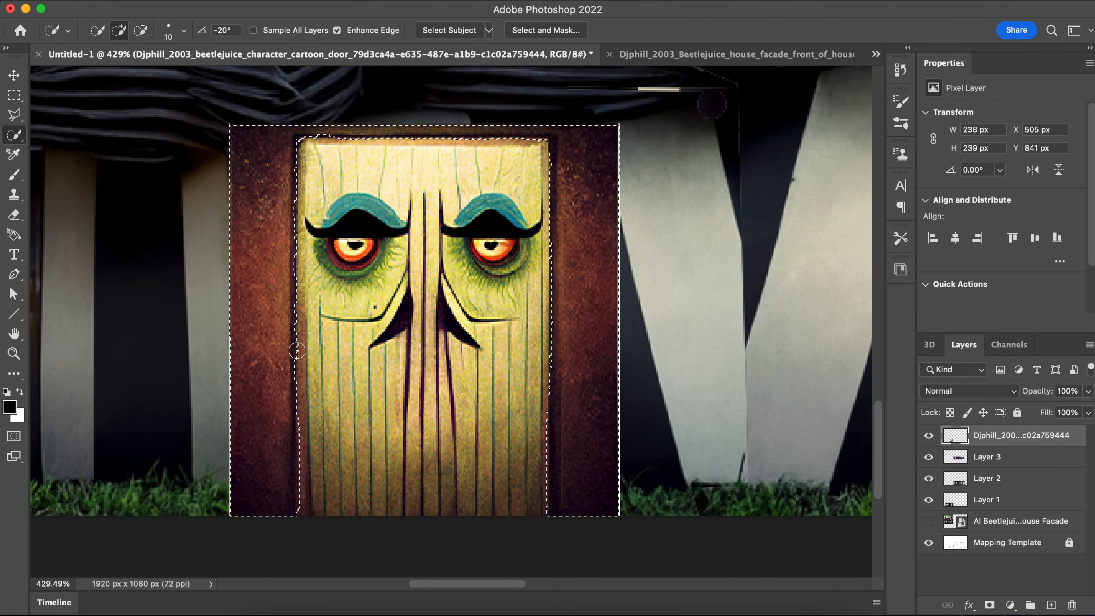
left_click(14, 94)
left_click(118, 192)
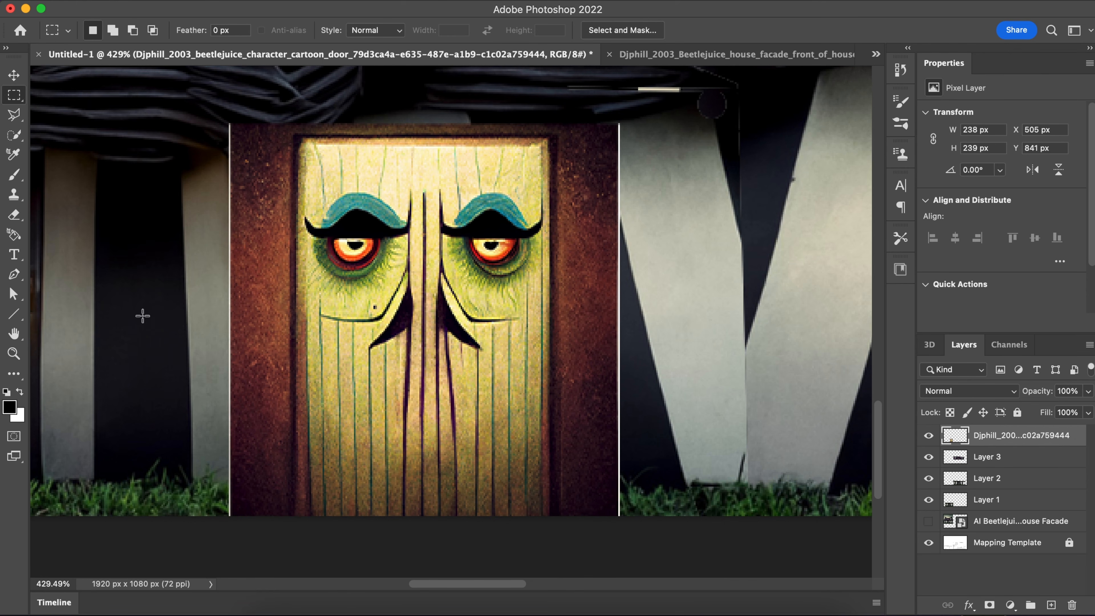
Outline the face door panel with a four-sided Polygonal Lasso selection, leaving out the brown surround
left_click(14, 114)
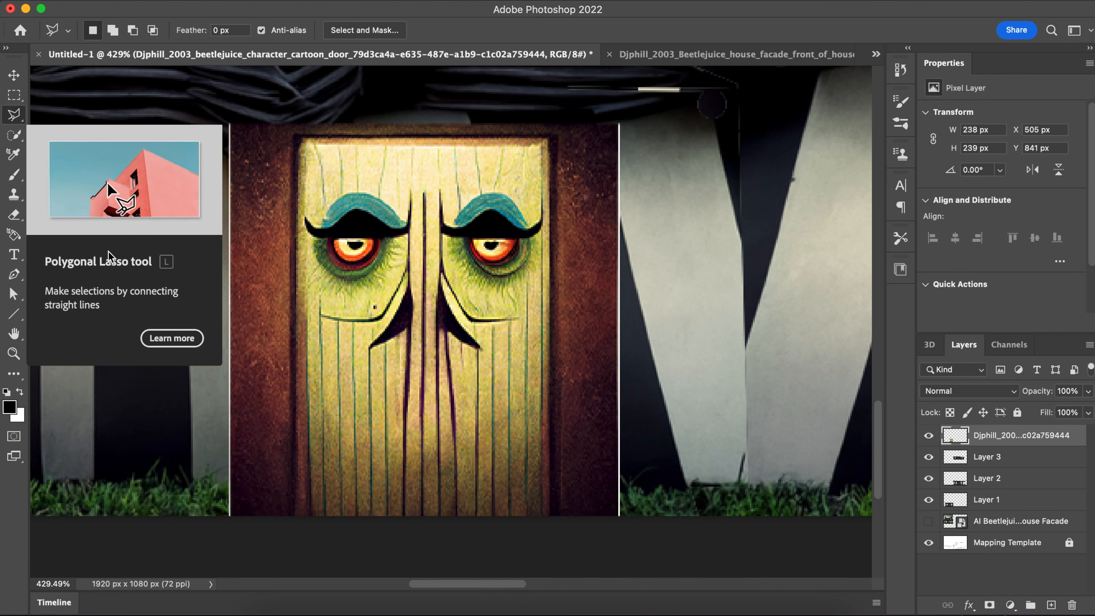
left_click(291, 524)
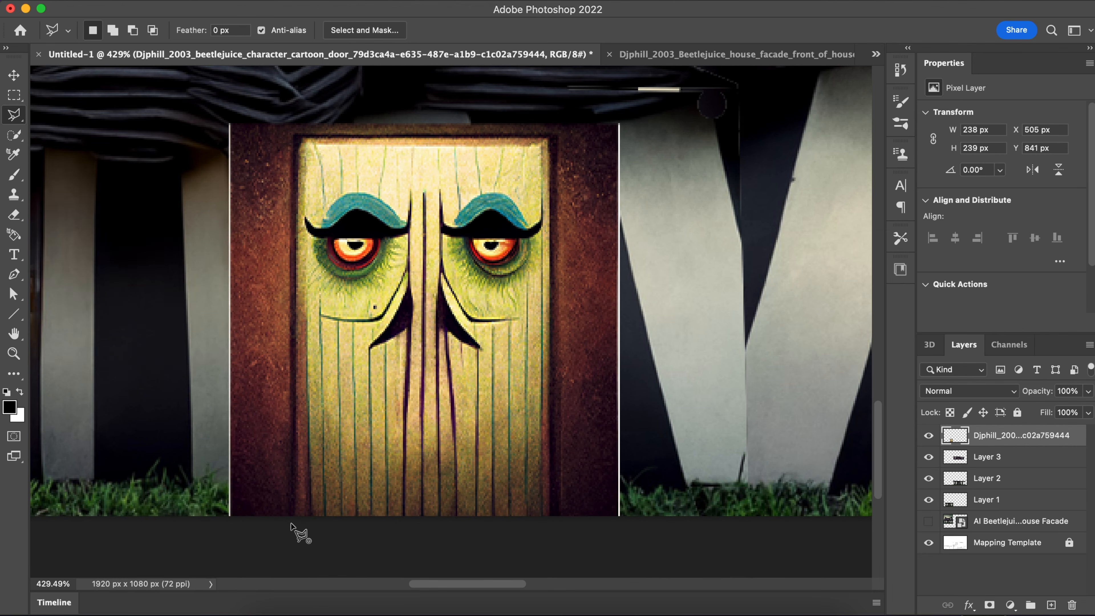
left_click(295, 137)
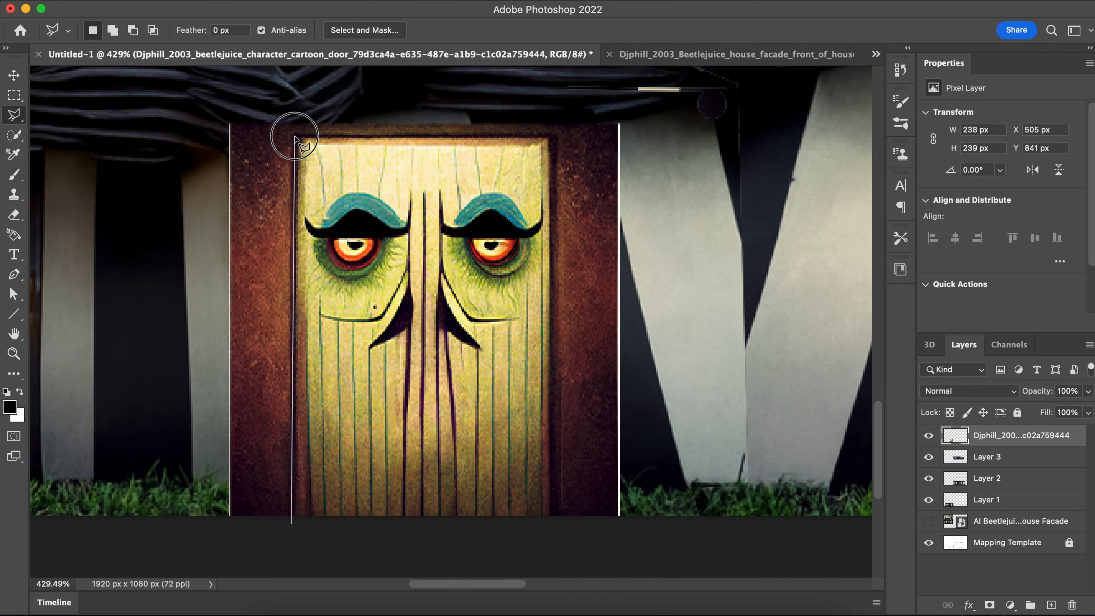
left_click(555, 137)
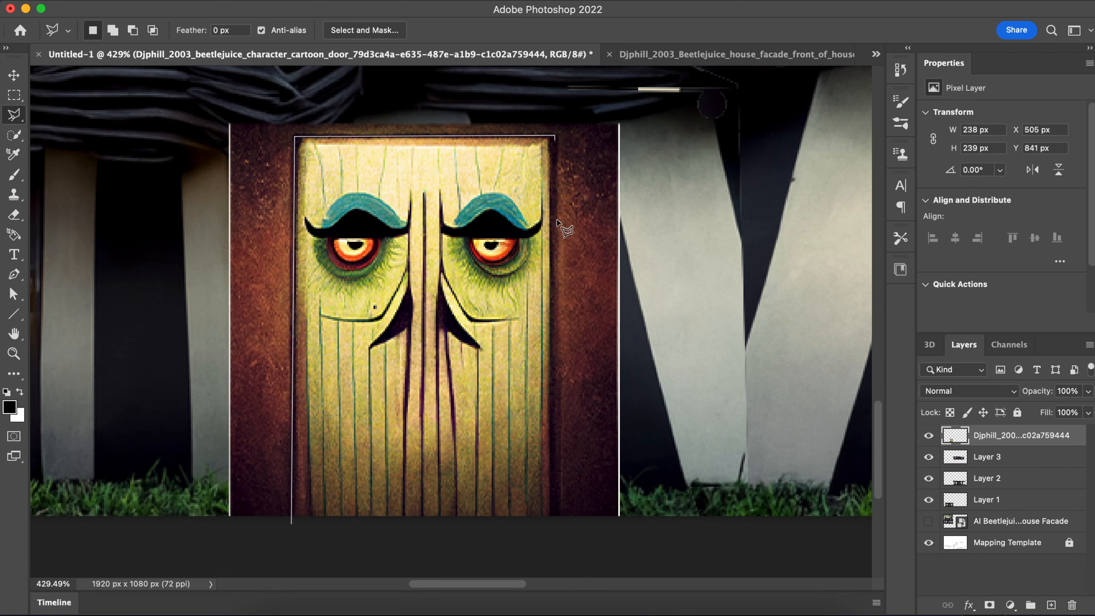
left_click(555, 520)
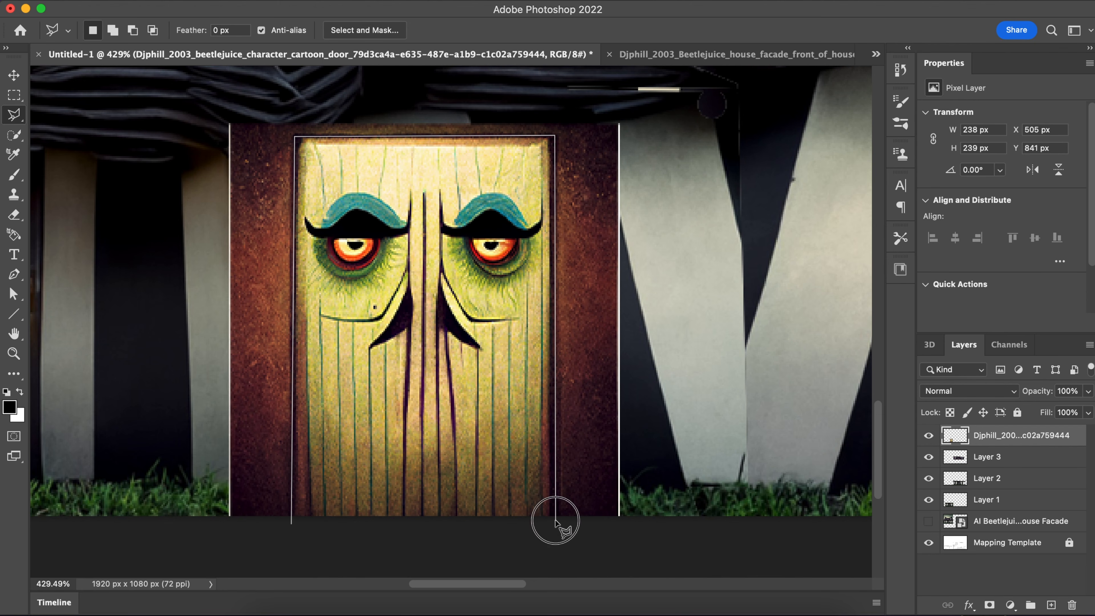
left_click(292, 524)
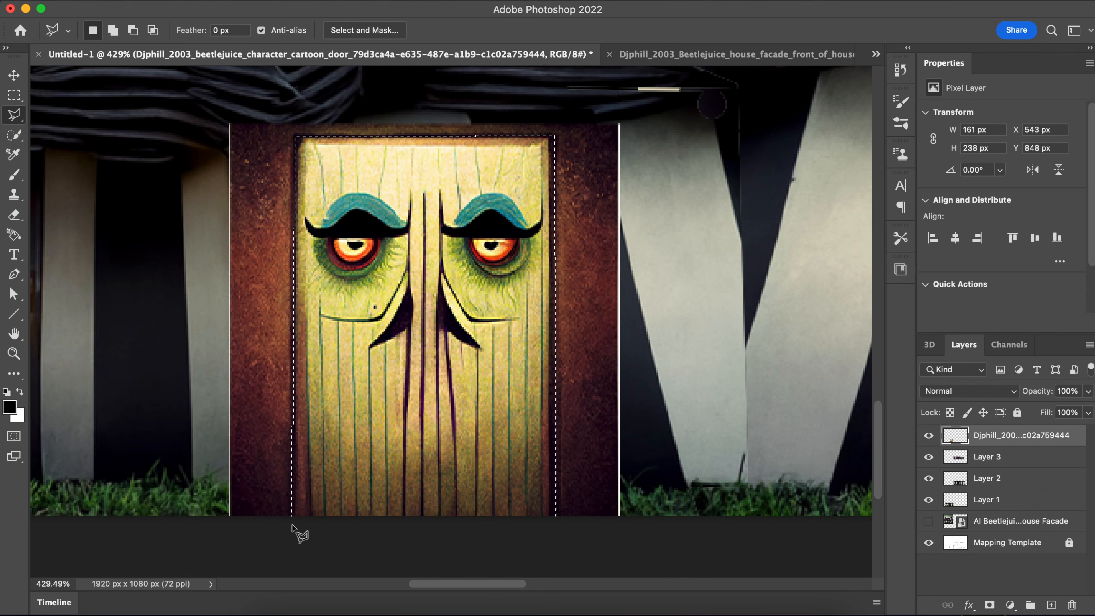
Invert the door selection, delete the brown surround from the door layer, and deselect
key("super+shift+i")
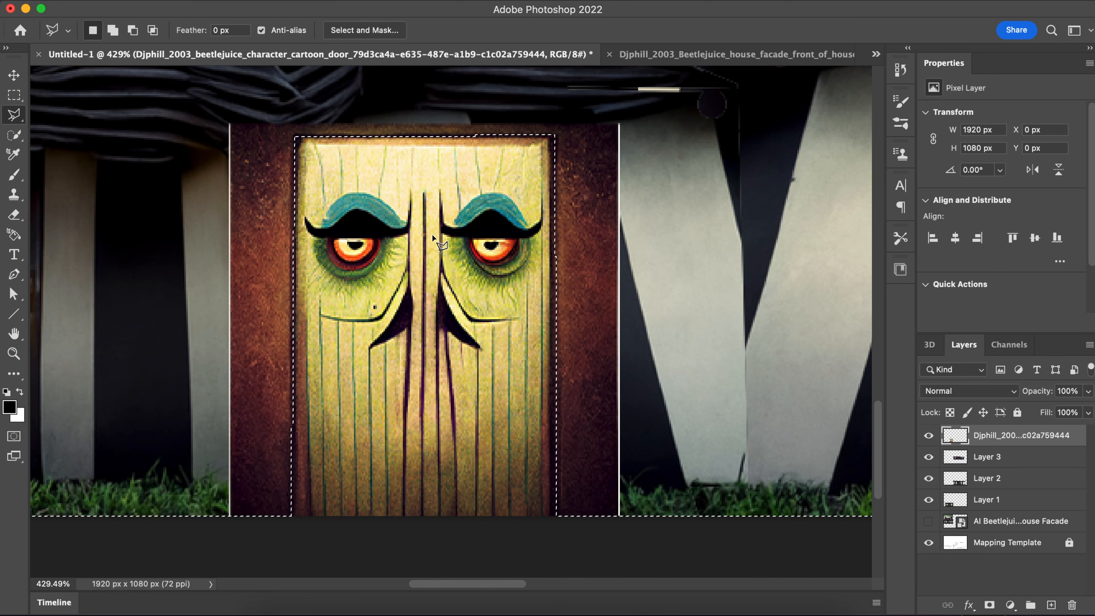
key("Delete")
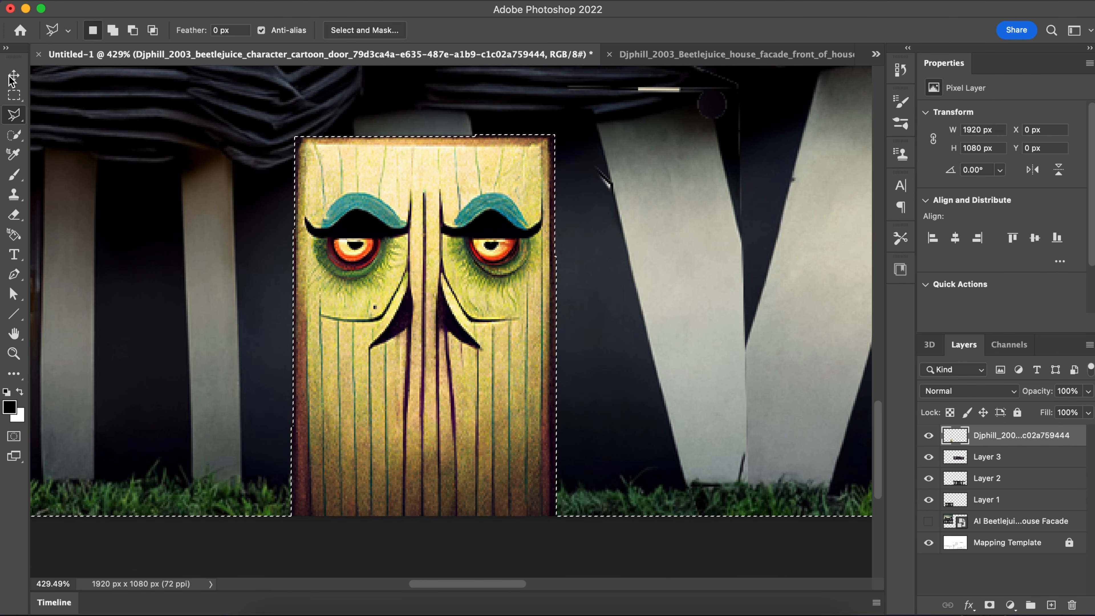
key("m")
key("super+d")
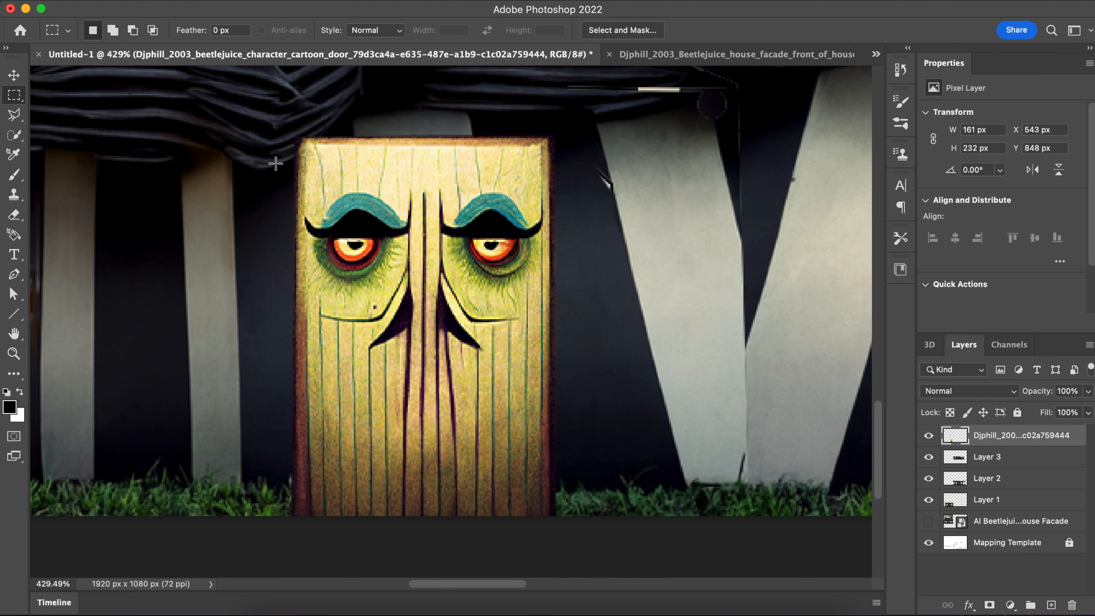
Erase the door's upper-left corner where it overlaps the drooping black roof, using a 50 px Eraser
left_click(13, 214)
key("bracketleft")
key("bracketleft")
key("bracketleft")
key("bracketleft")
key("bracketleft")
key("bracketleft")
key("bracketleft")
key("bracketleft")
key("bracketleft")
key("bracketleft")
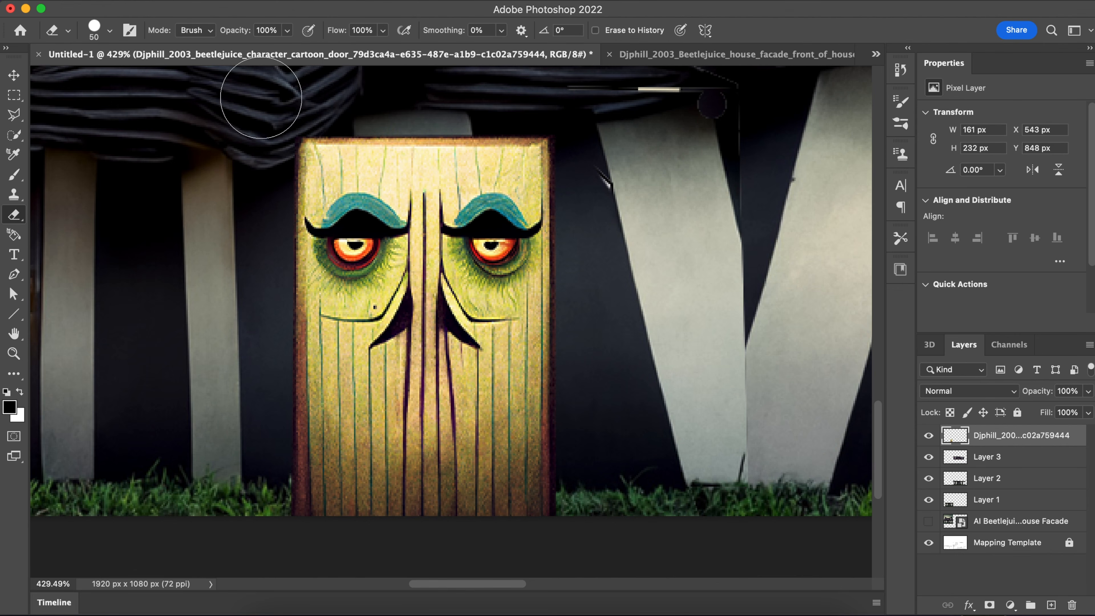
mouse_move(265, 125)
left_mouse_down()
mouse_move(292, 106)
mouse_move(266, 113)
mouse_move(279, 121)
mouse_move(303, 100)
left_mouse_up()
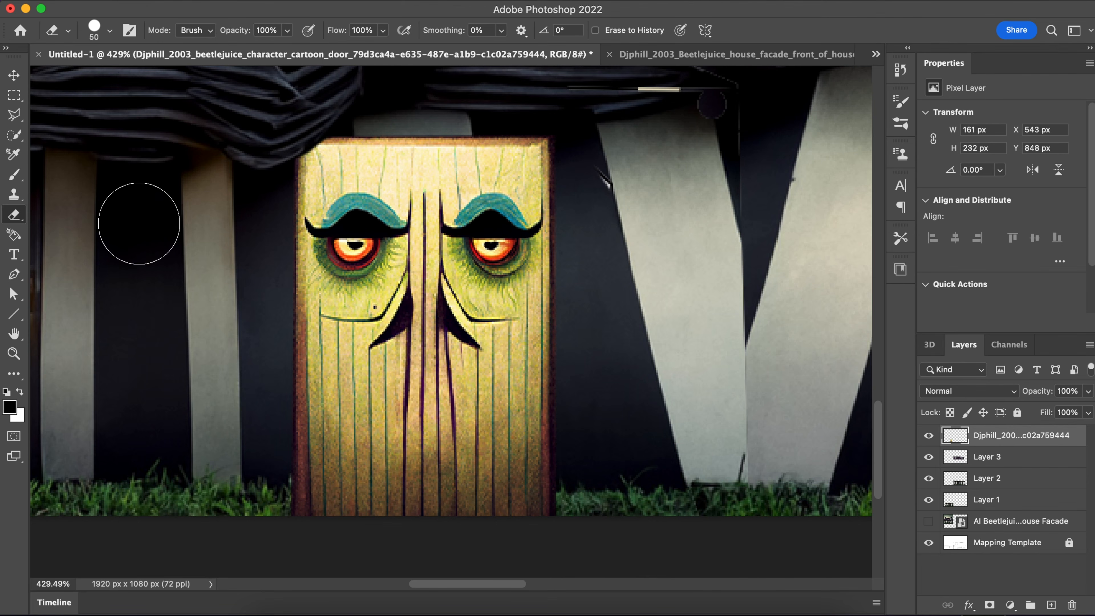
Set the Eraser hardness to 44% and erase the door's lower edge to blend it into the grass
left_click(110, 32)
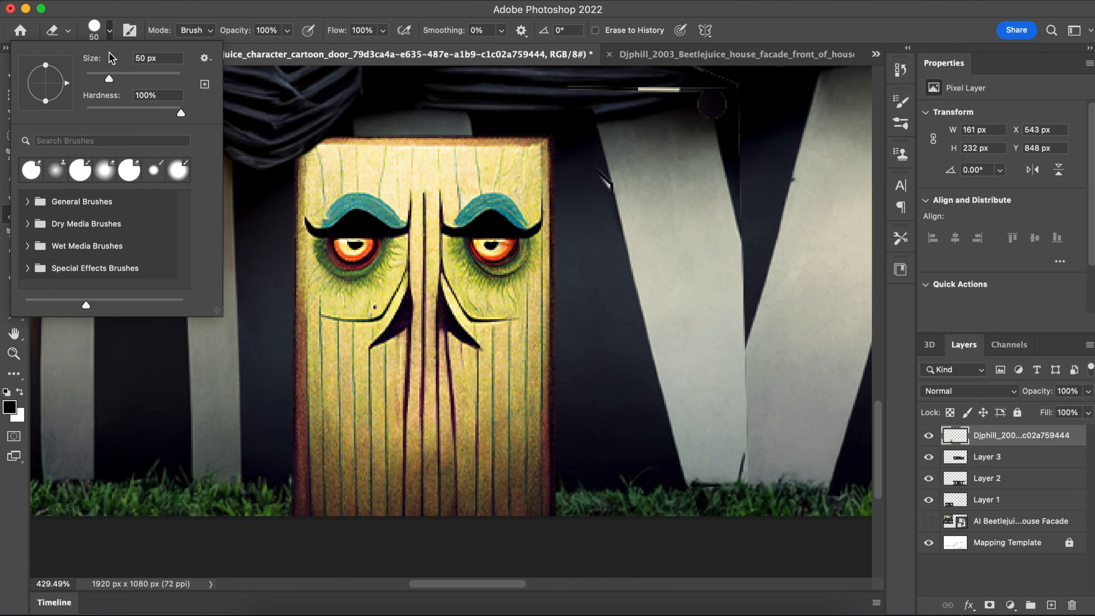
left_click(124, 111)
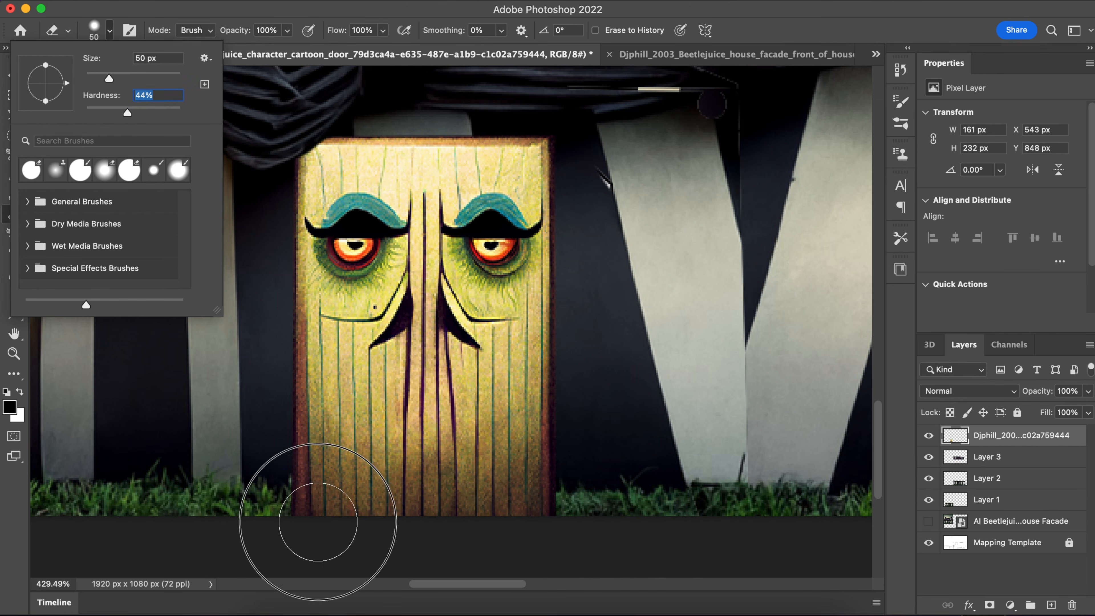
left_click(318, 526)
mouse_move(378, 522)
left_mouse_down()
mouse_move(508, 521)
mouse_move(577, 540)
left_mouse_up()
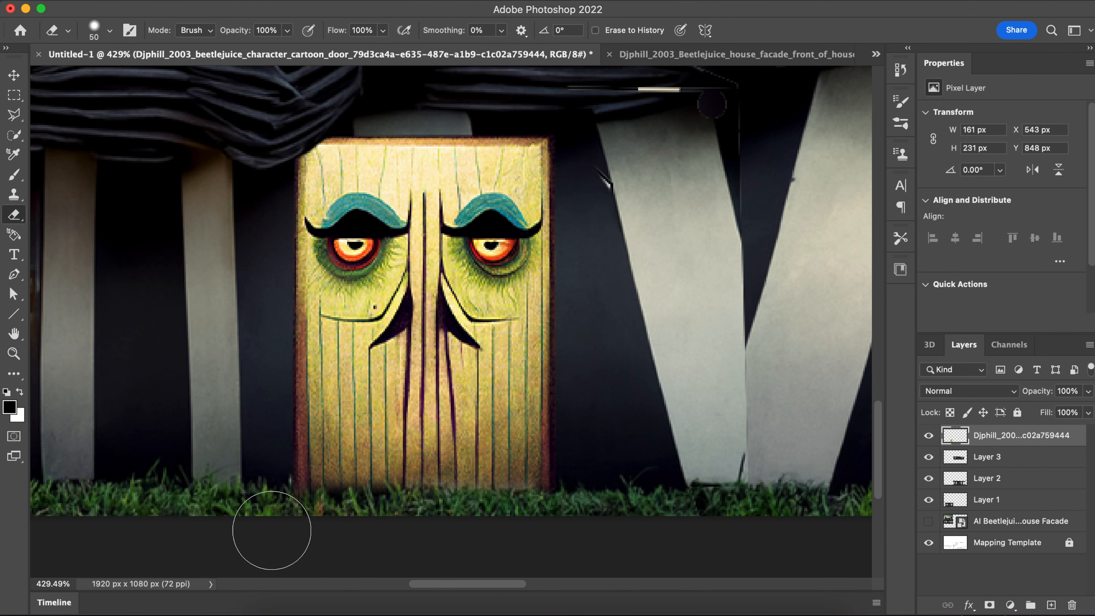
Give the door layer a default Inner Shadow with opacity raised to 74%, plus a Drop Shadow, and apply the layer style
scroll(526, 440, "down", 5)
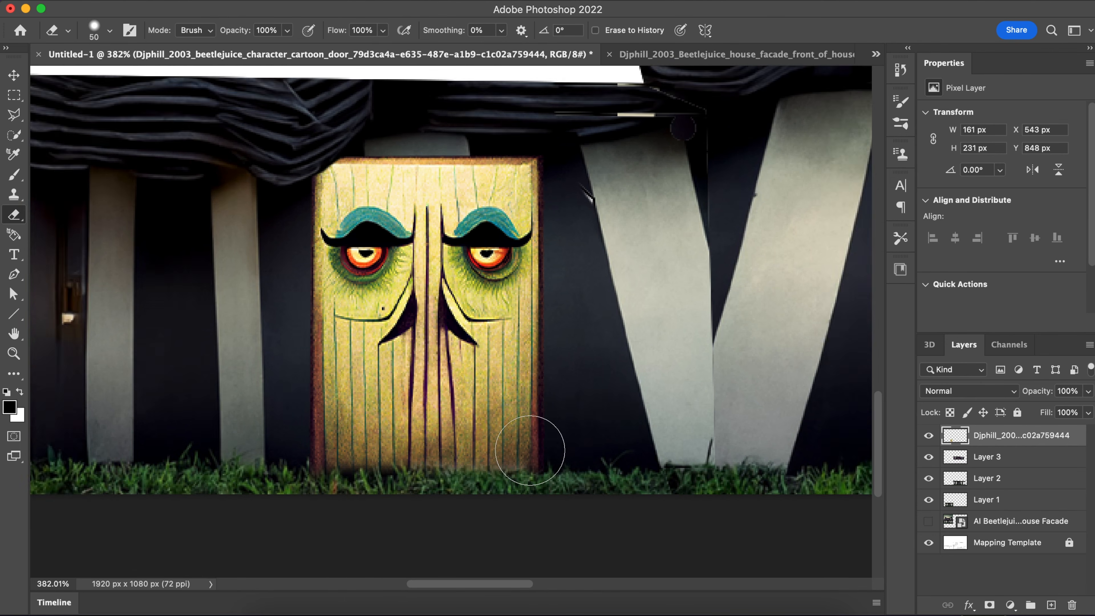
scroll(530, 451, "down", 4)
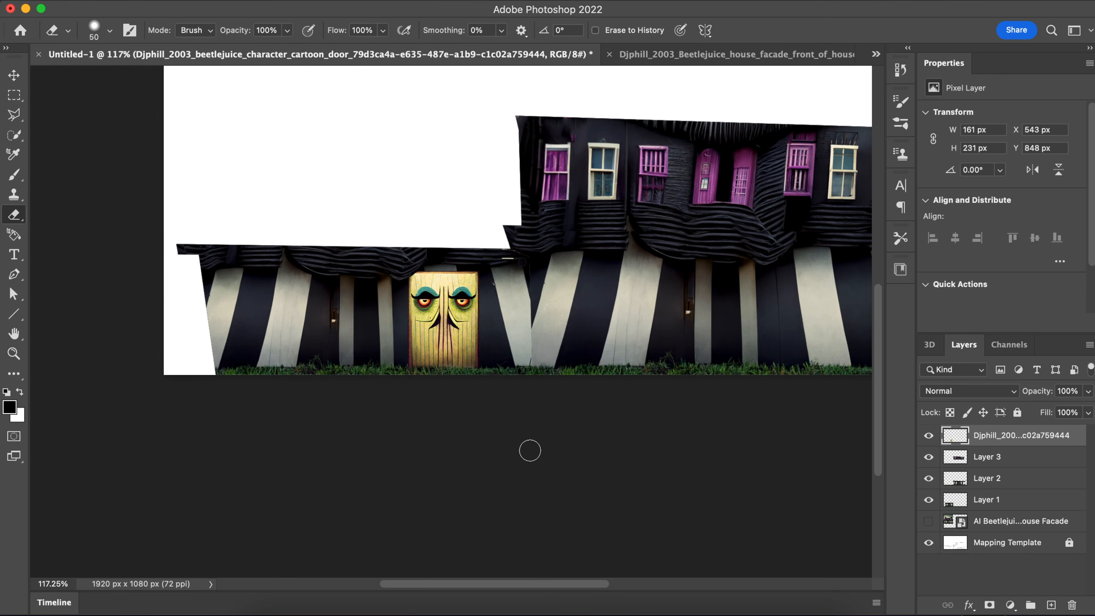
scroll(529, 451, "down", 1)
scroll(530, 451, "up", 5)
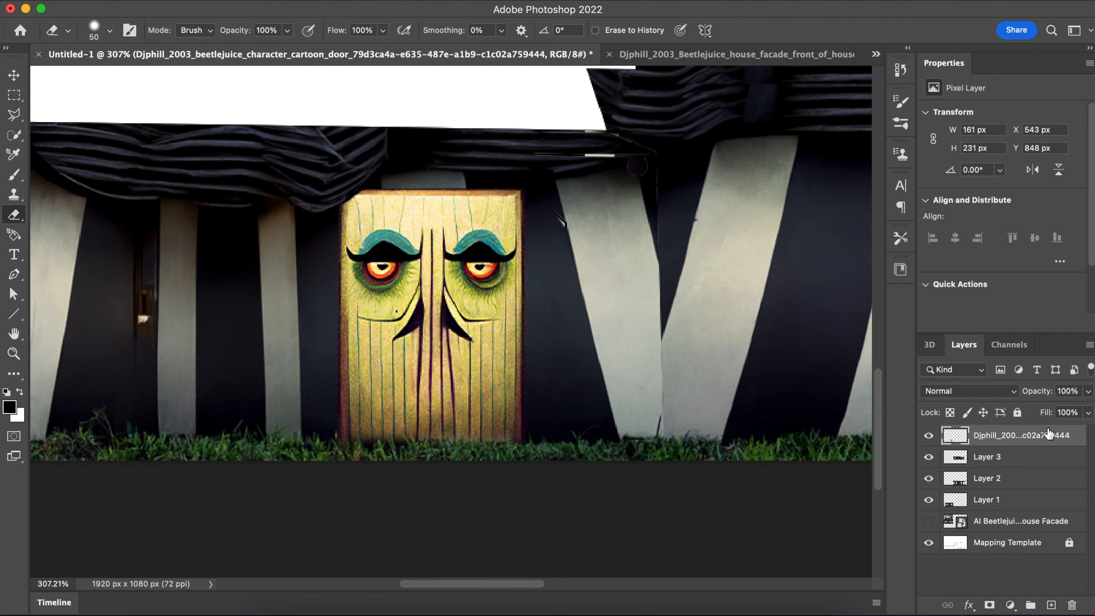
double_click(1076, 436)
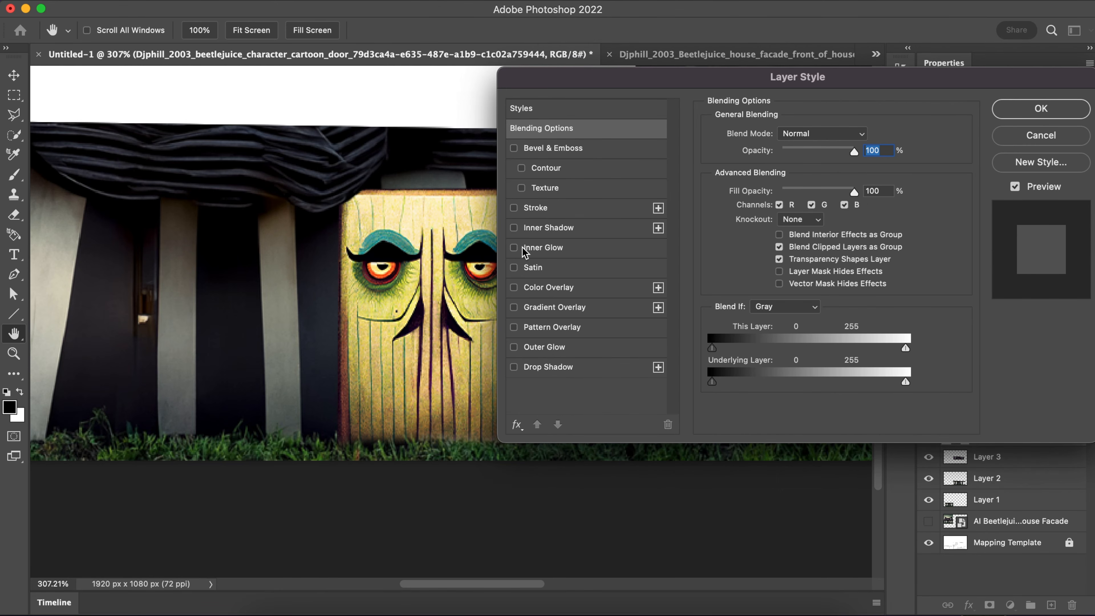
left_click(514, 228)
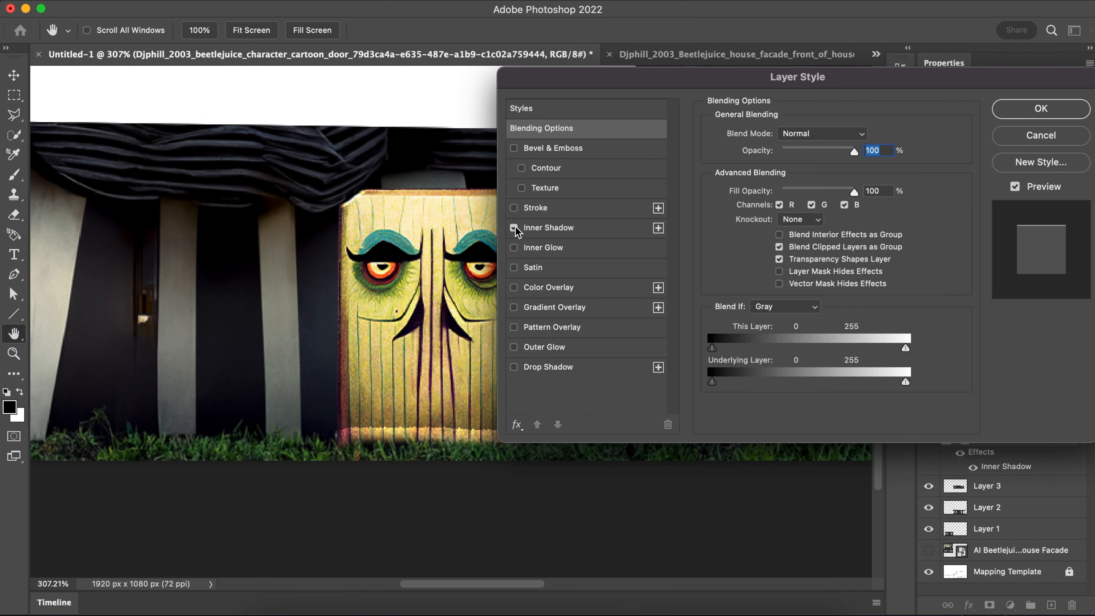
left_click(514, 227)
left_click(551, 235)
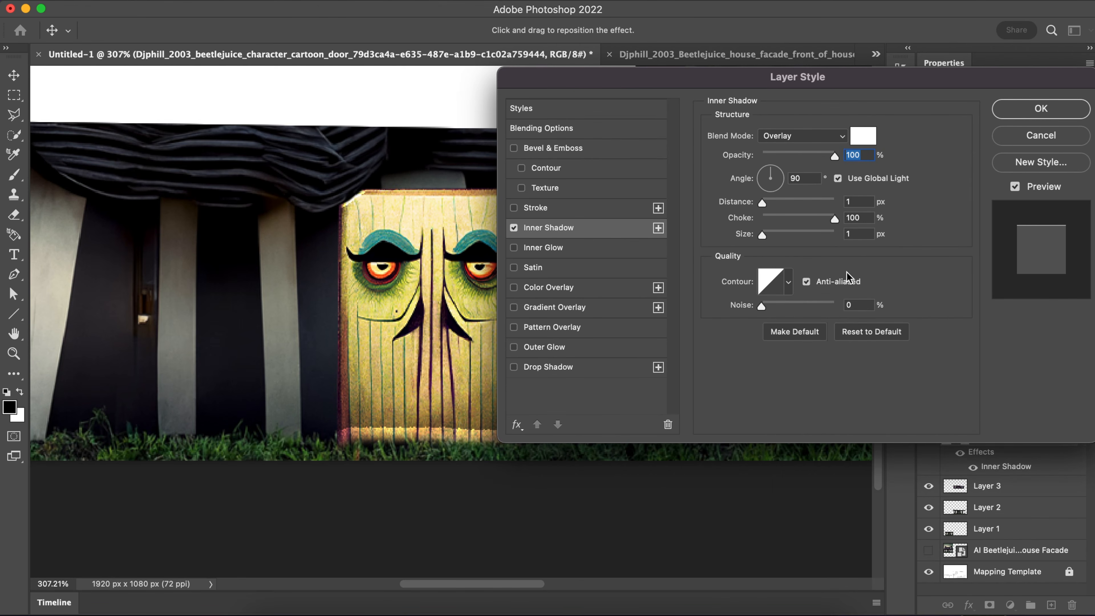
left_click(865, 333)
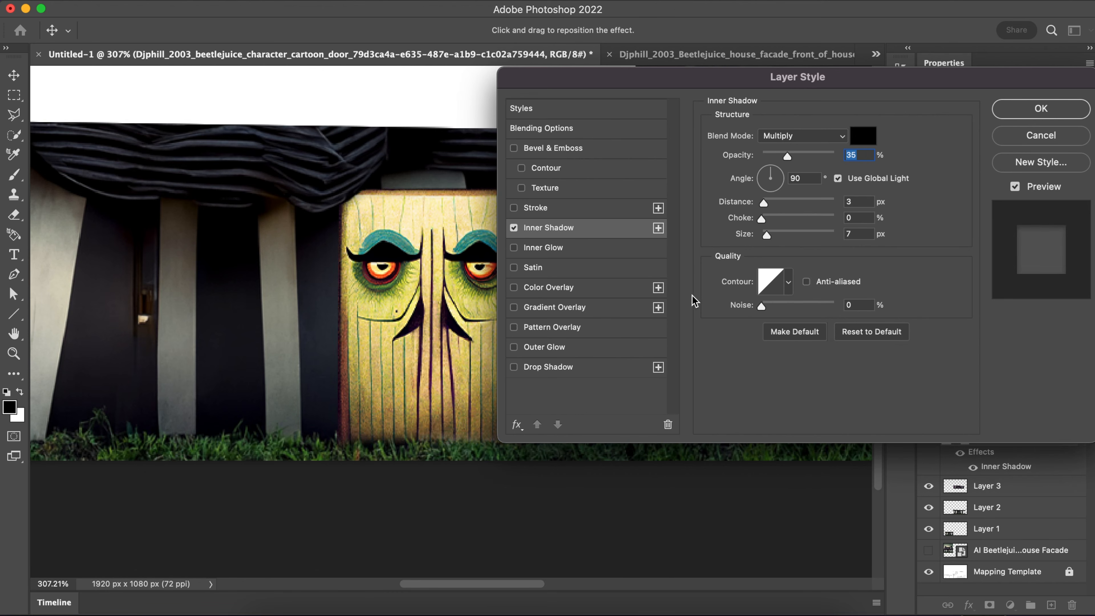
left_click_drag(788, 154, 816, 161)
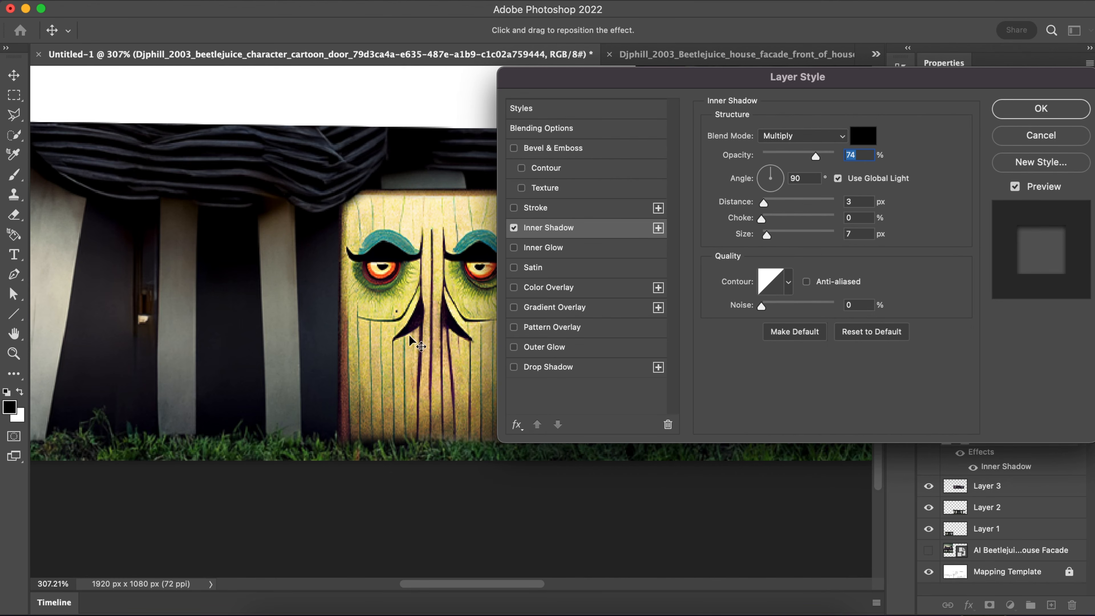
left_click(514, 367)
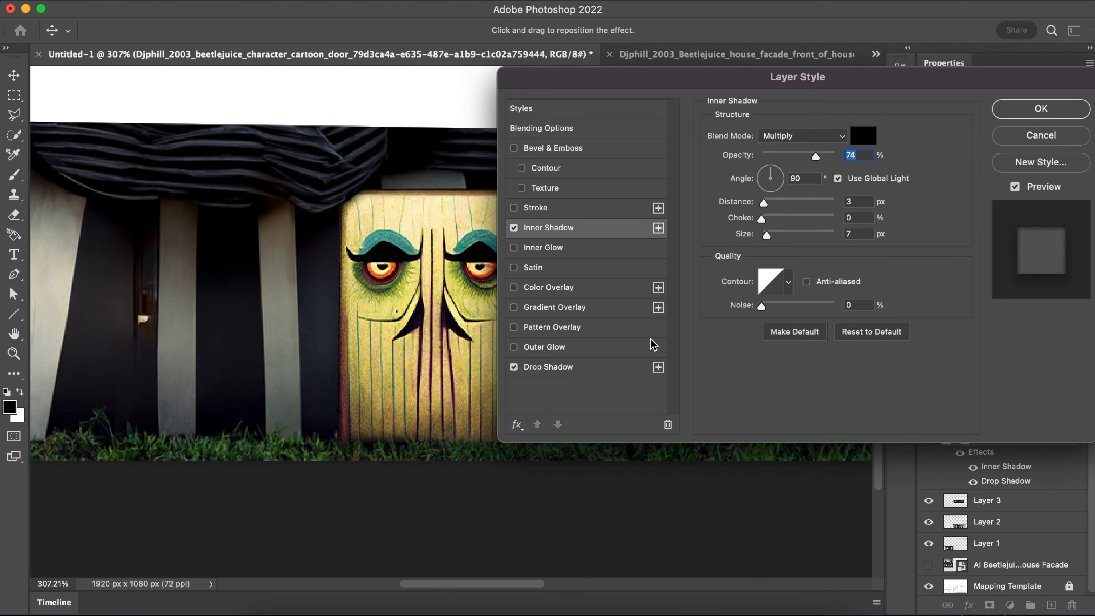
left_click(1041, 108)
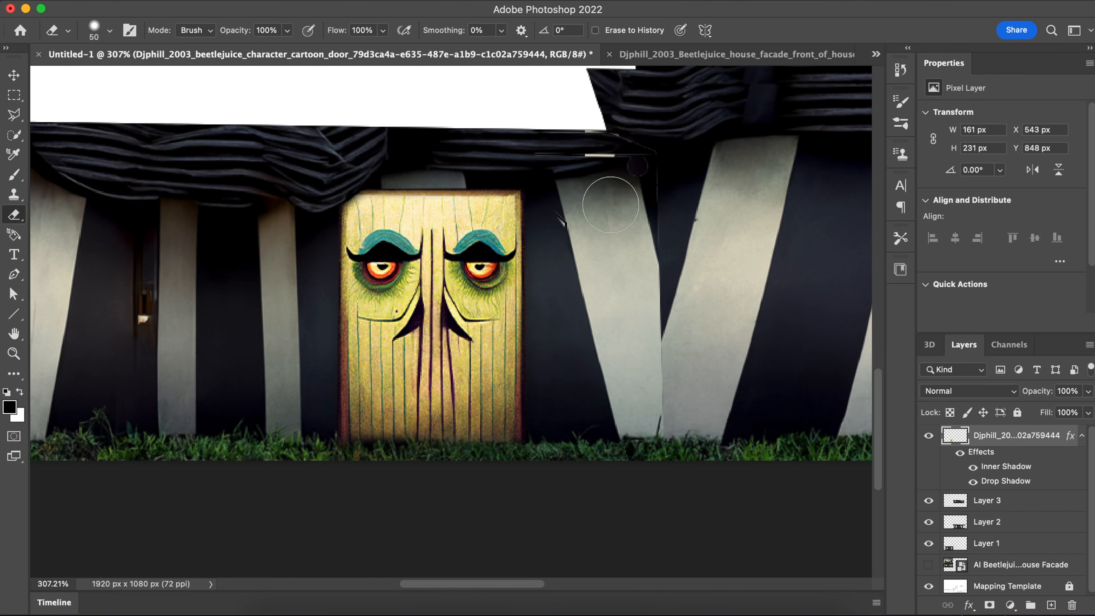
Show the hidden AI Beetlejuice house facade layer again
scroll(559, 208, "down", 5)
scroll(625, 213, "down", 4)
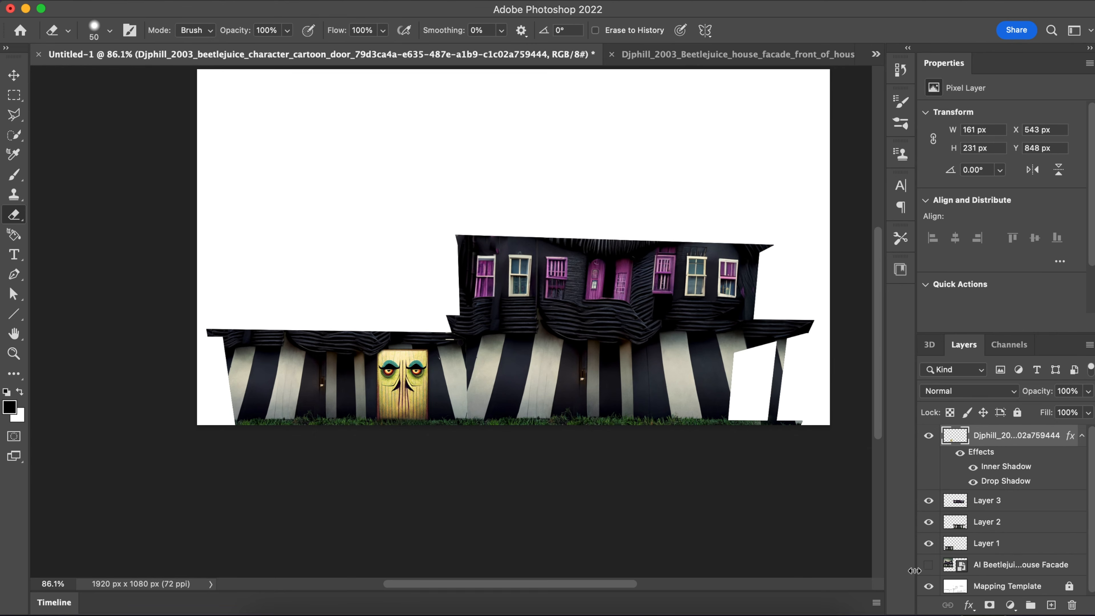
left_click(929, 566)
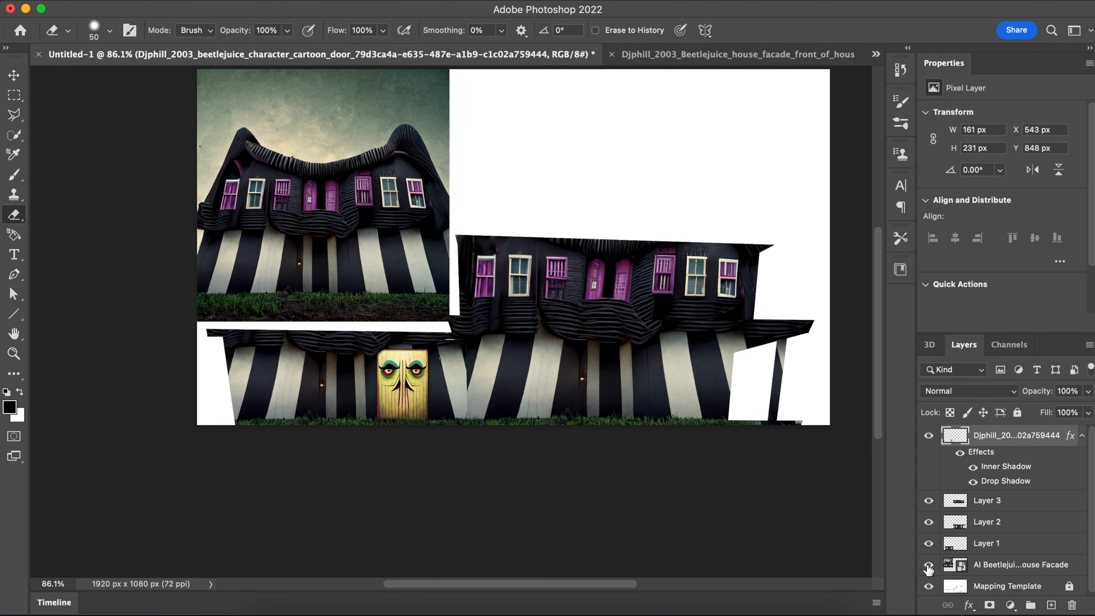